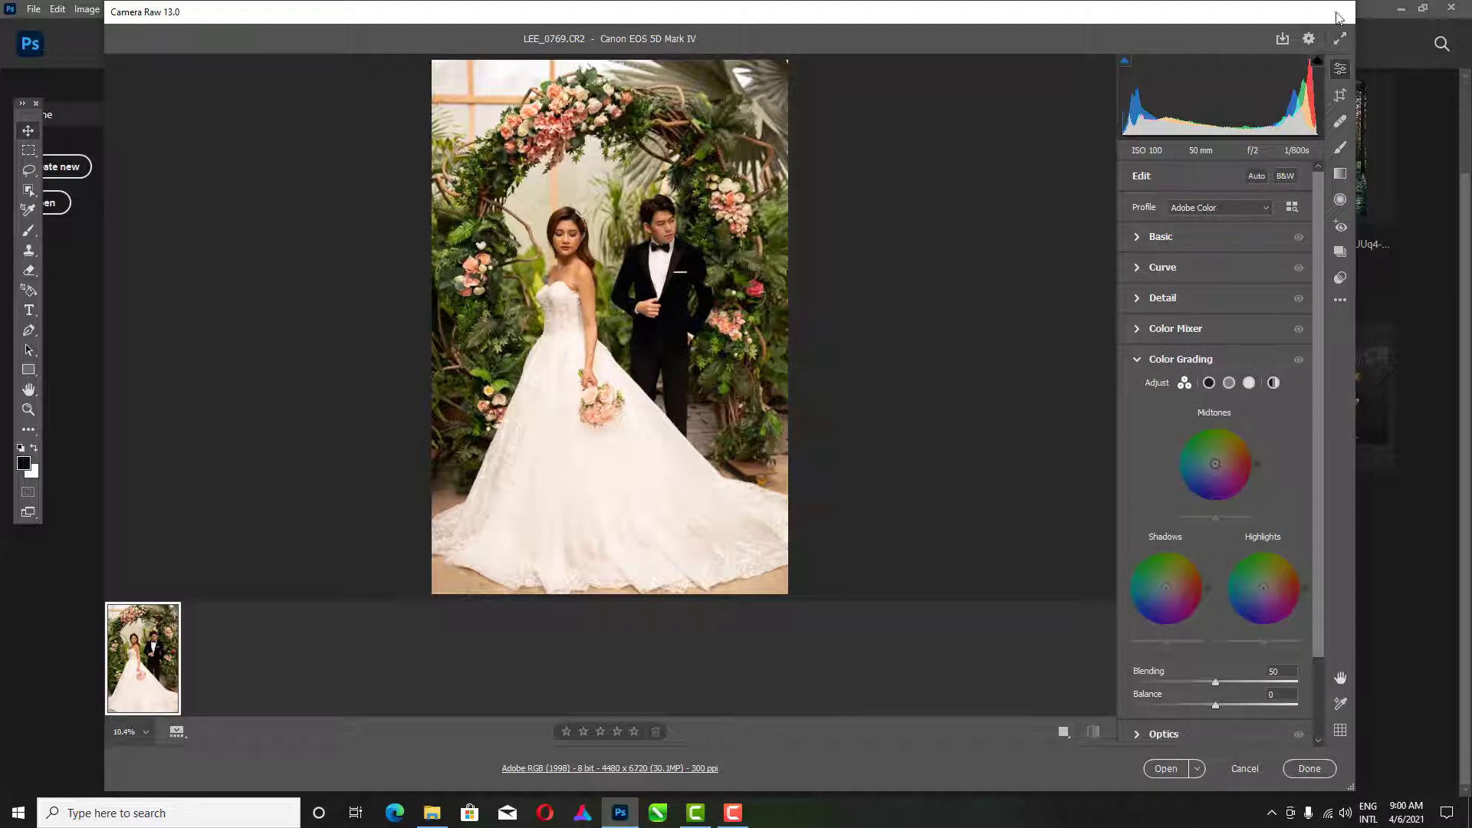
Expand the raw editor to full screen and examine the bride's and groom's faces up close before returning to the whole photo
left_click(1340, 38)
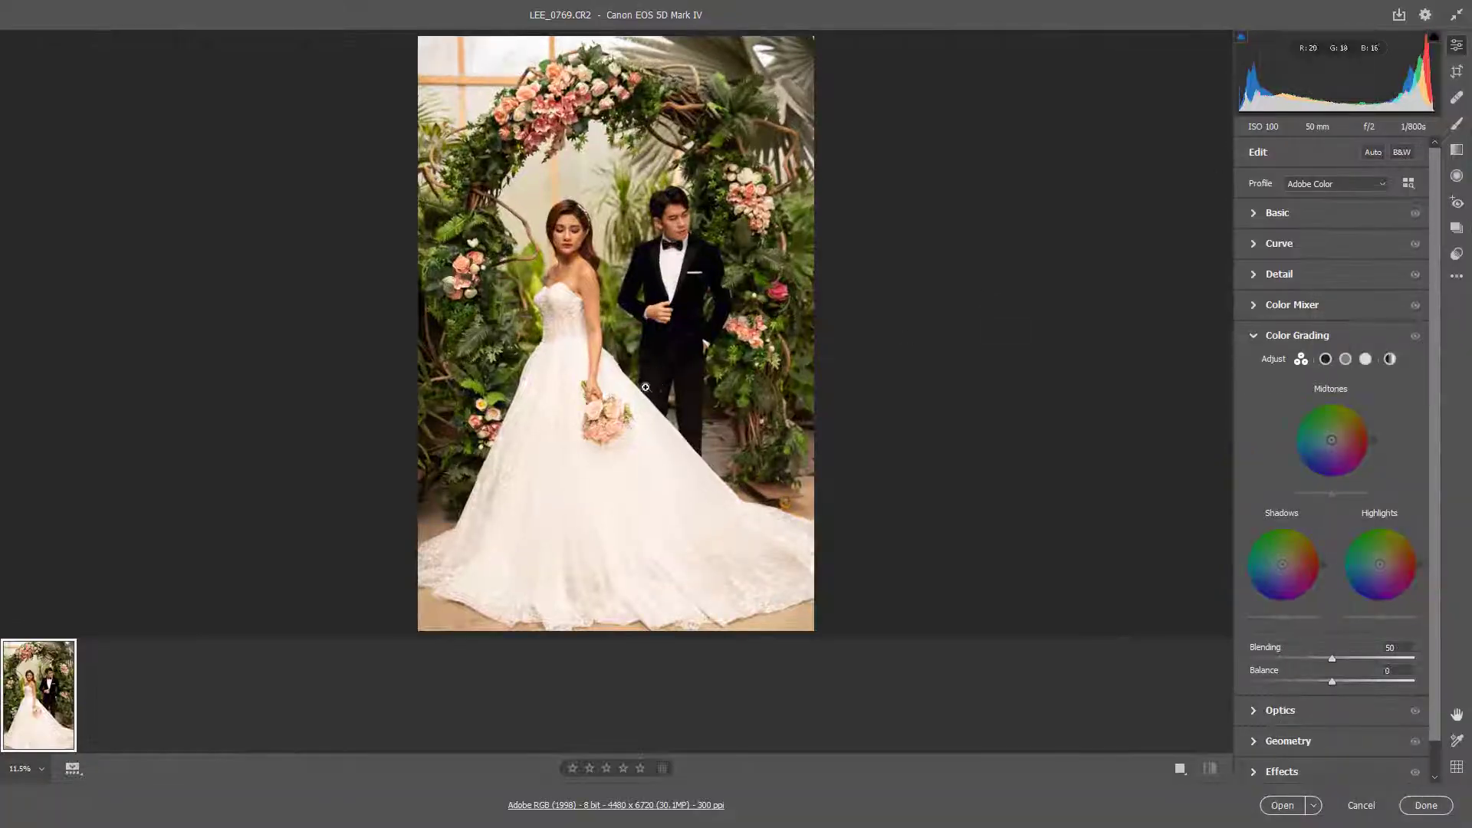
left_click(511, 373)
left_click(510, 374)
left_click(601, 229)
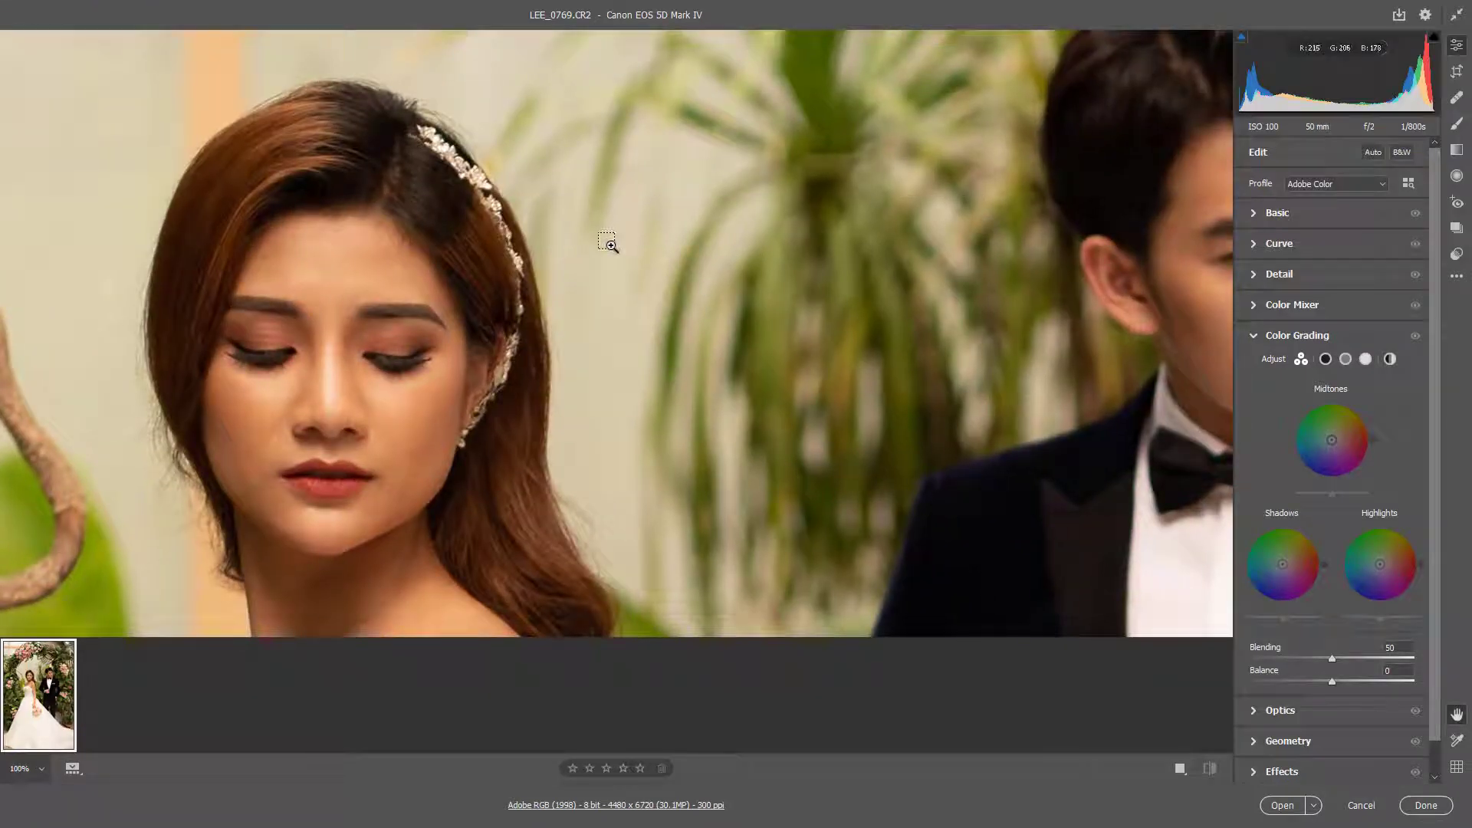
key("ctrl+equal")
key("ctrl+minus")
key("ctrl+minus")
key("ctrl+minus")
key("ctrl+minus")
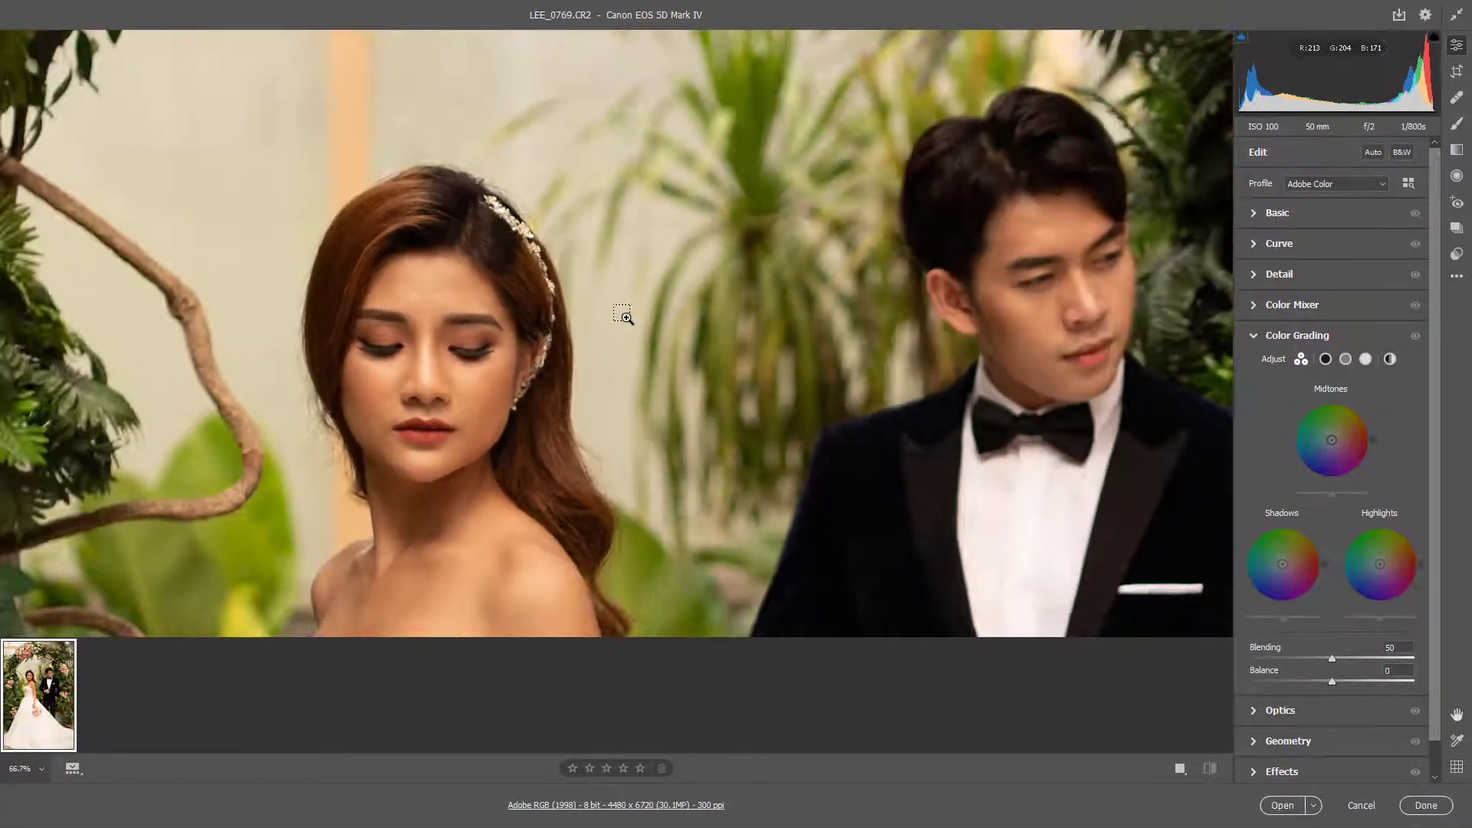
scroll(622, 314, "down", 2)
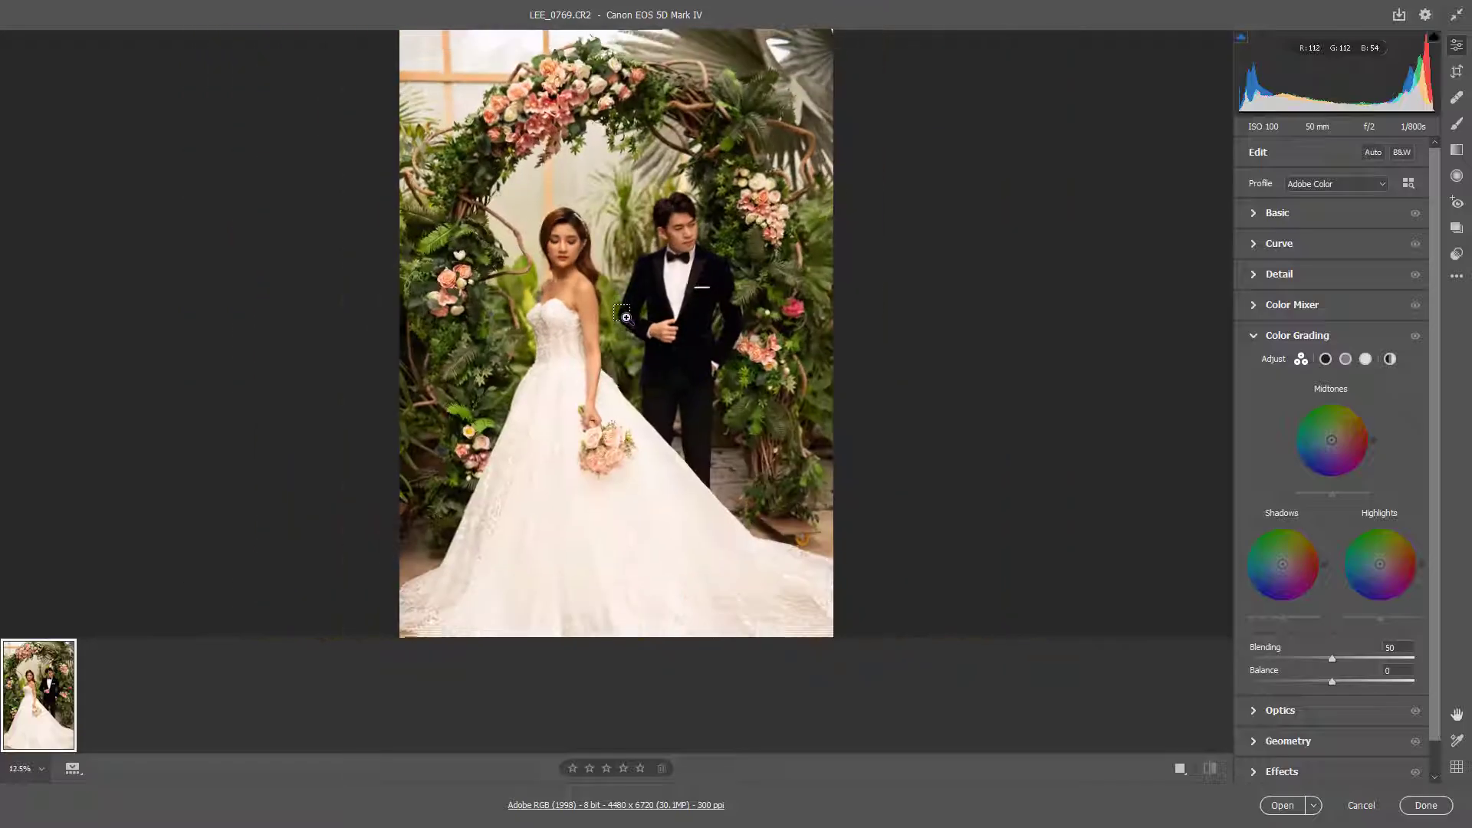
Set the photo's white balance to Auto in the Basic adjustments and check the result on the image
left_click(1255, 214)
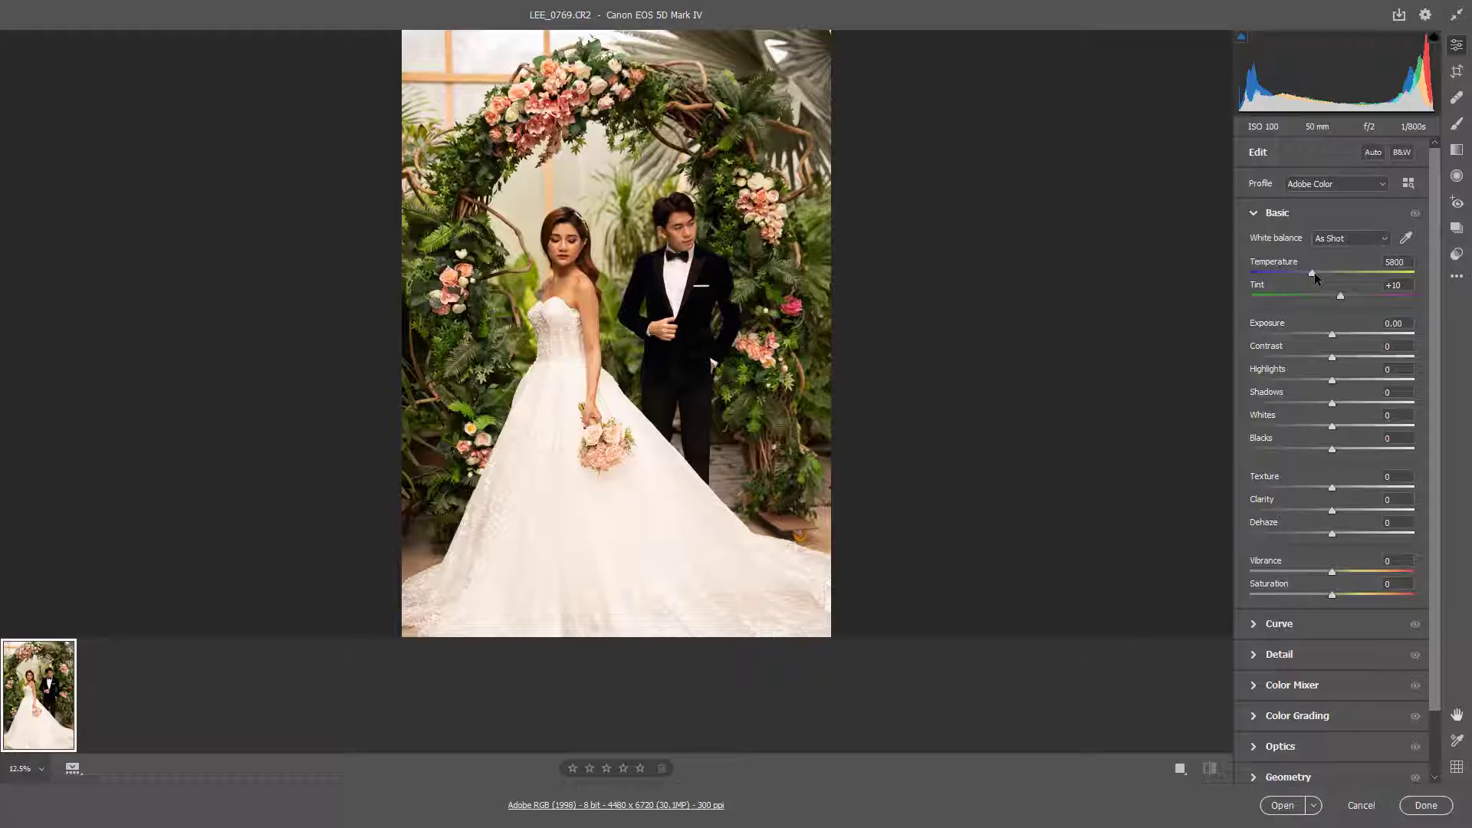
left_click(1384, 240)
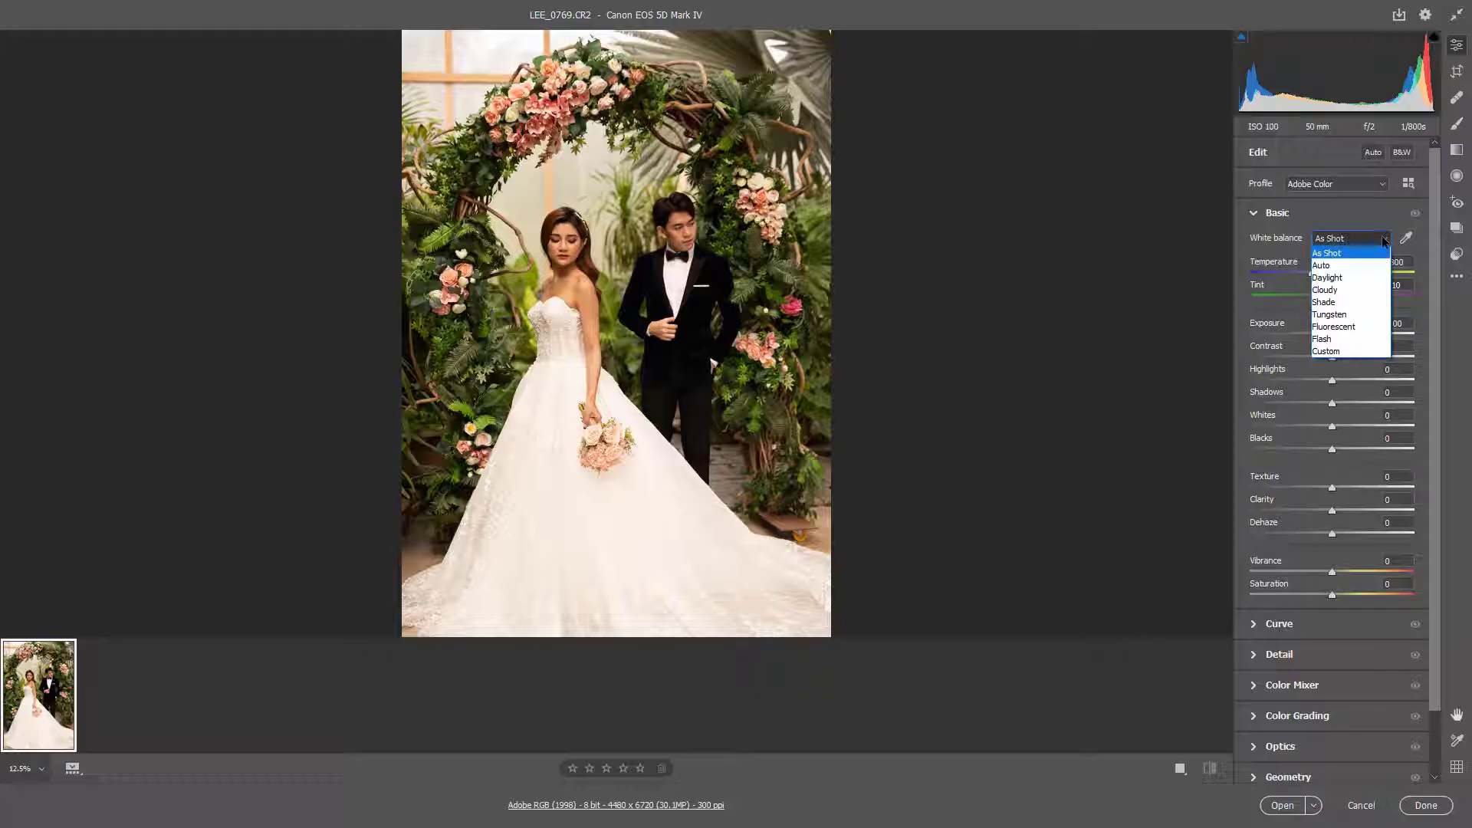
left_click(1343, 266)
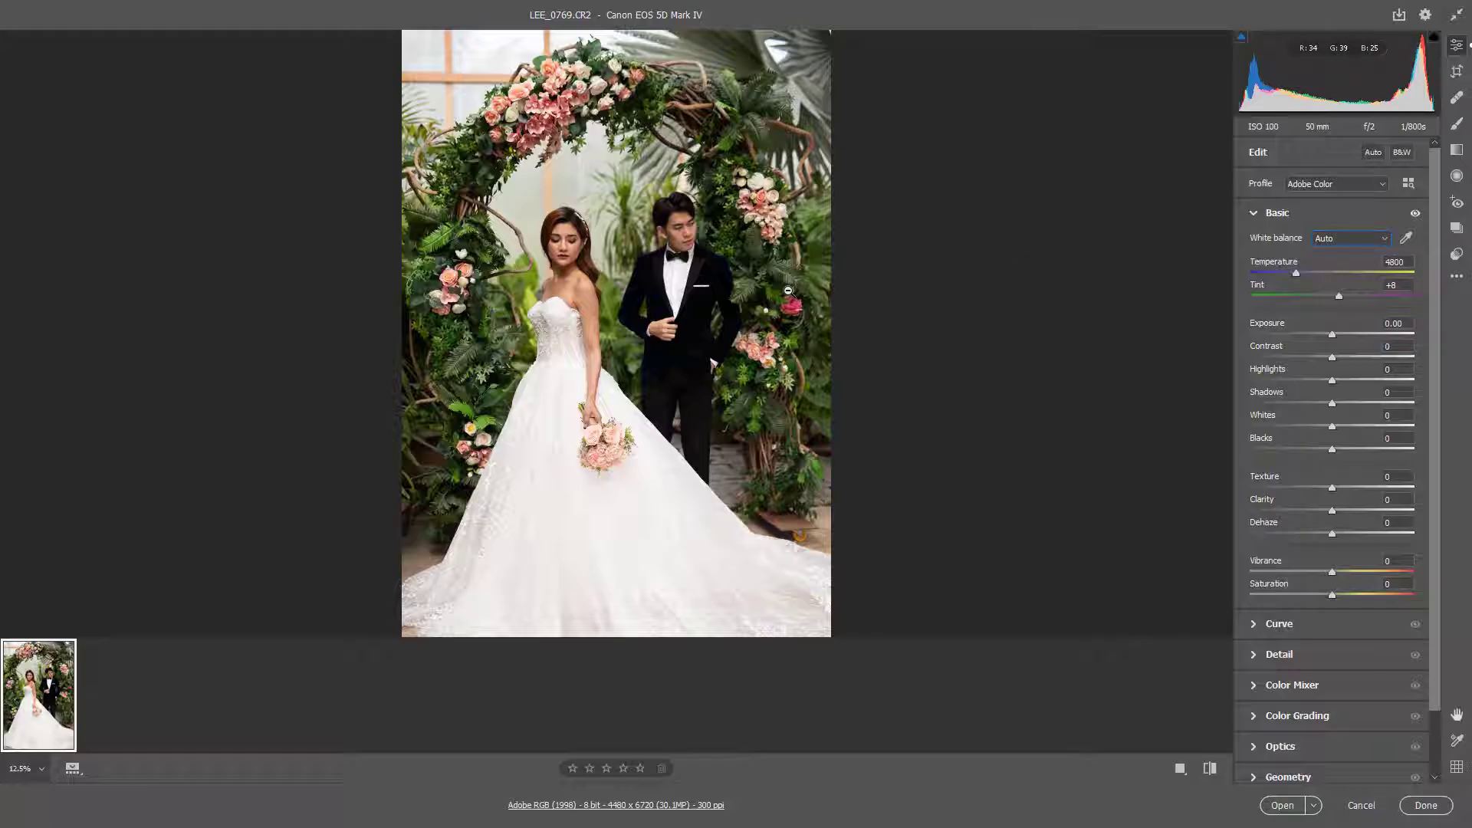
left_click(618, 247)
left_click(618, 248)
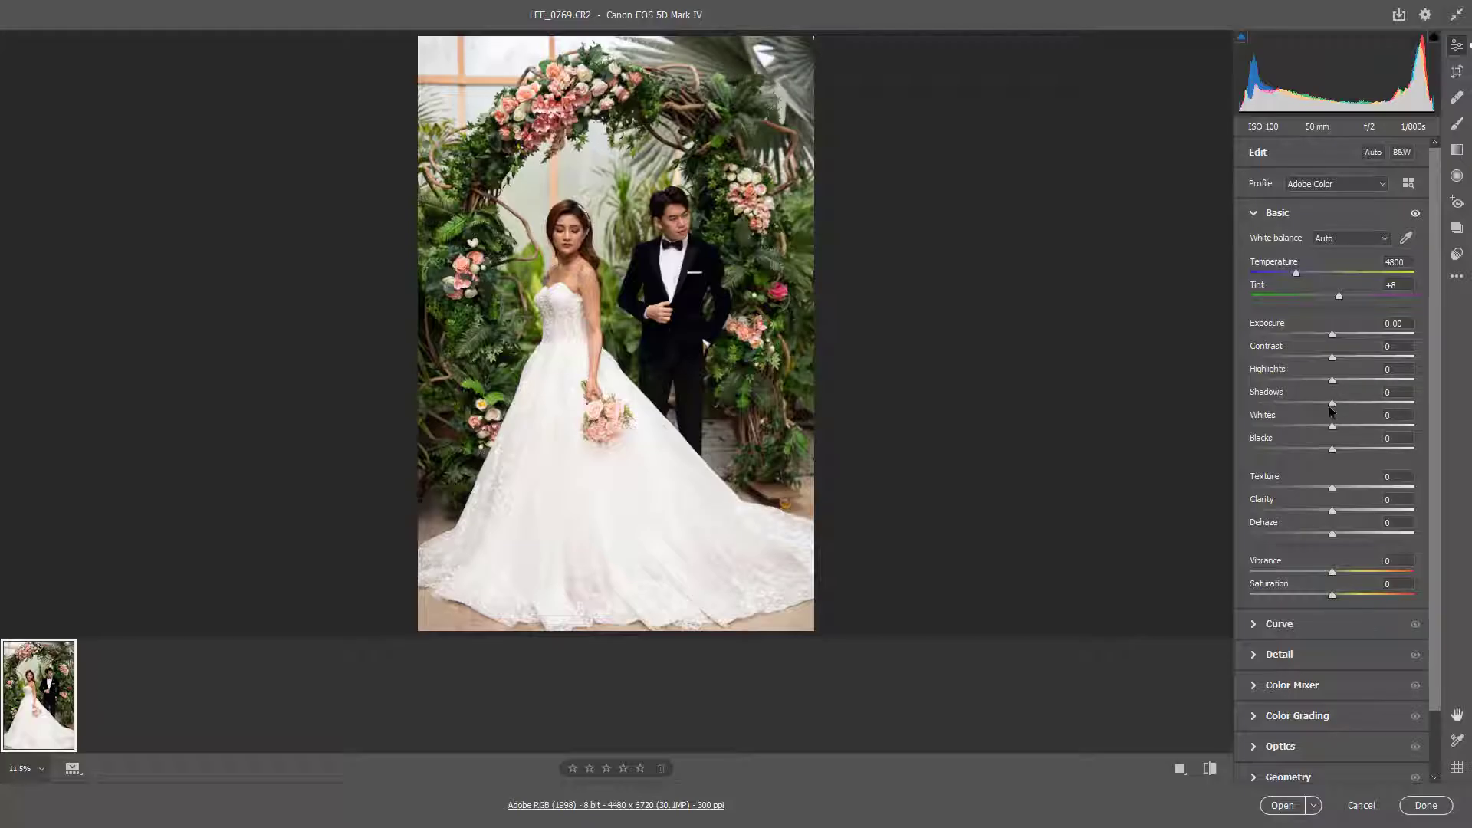
Set the Basic tones to Exposure -0.15, Contrast +5, Highlights -100, Shadows +21, Whites -100 and Blacks +6
left_click_drag(1334, 407, 1346, 404)
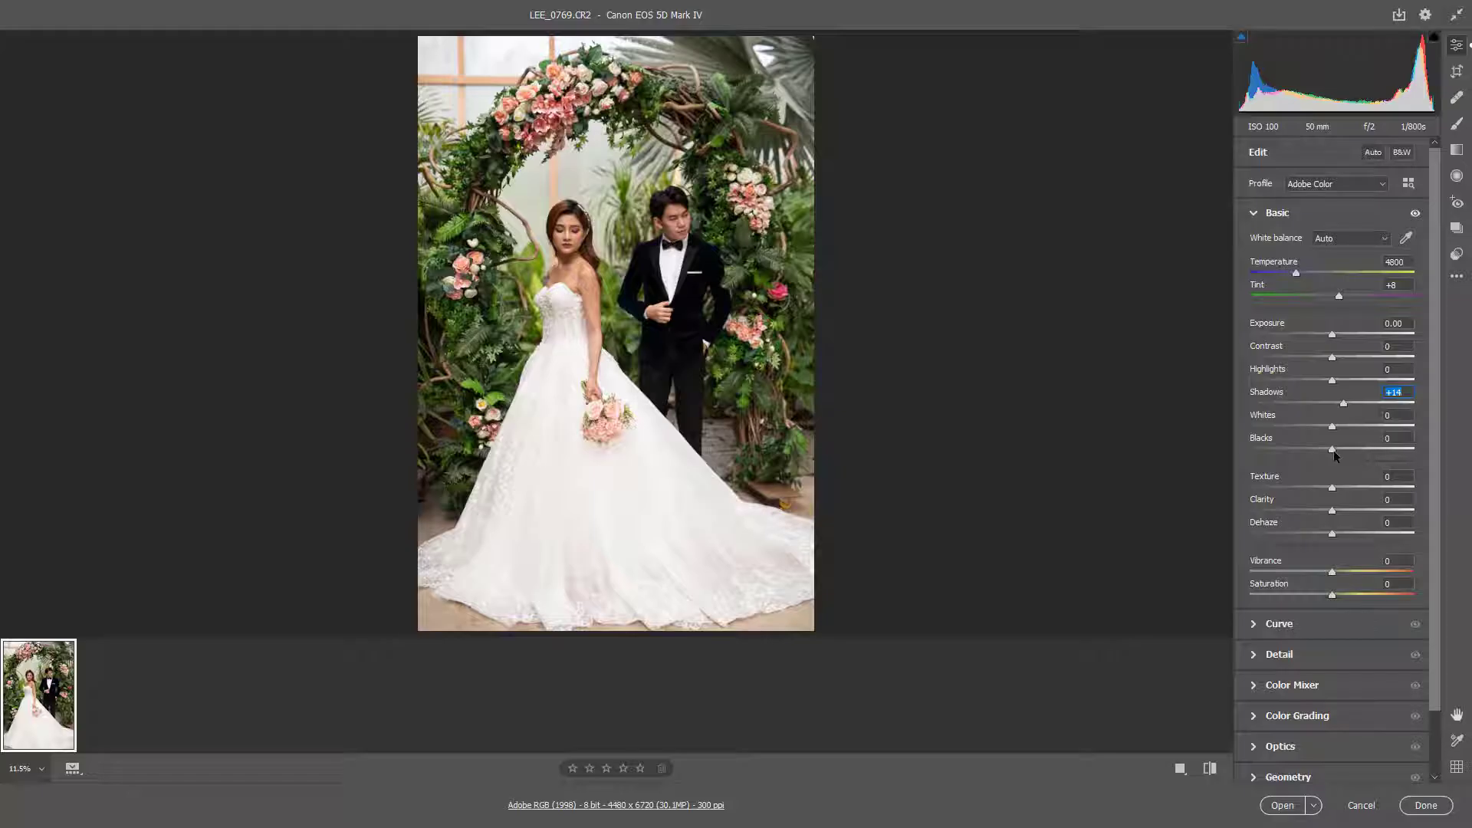
left_click_drag(1332, 449, 1159, 454)
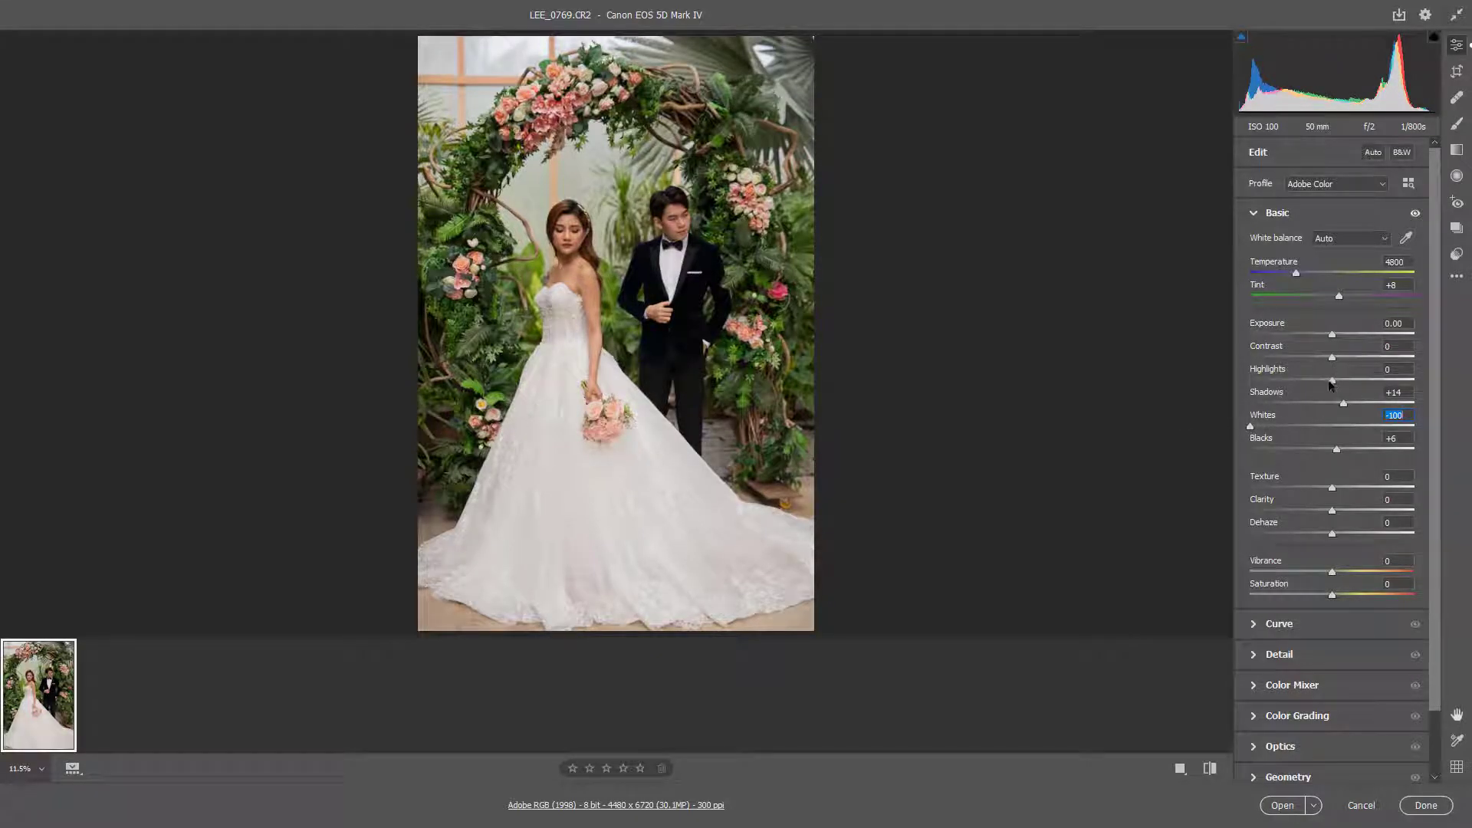
left_click_drag(1332, 379, 1233, 379)
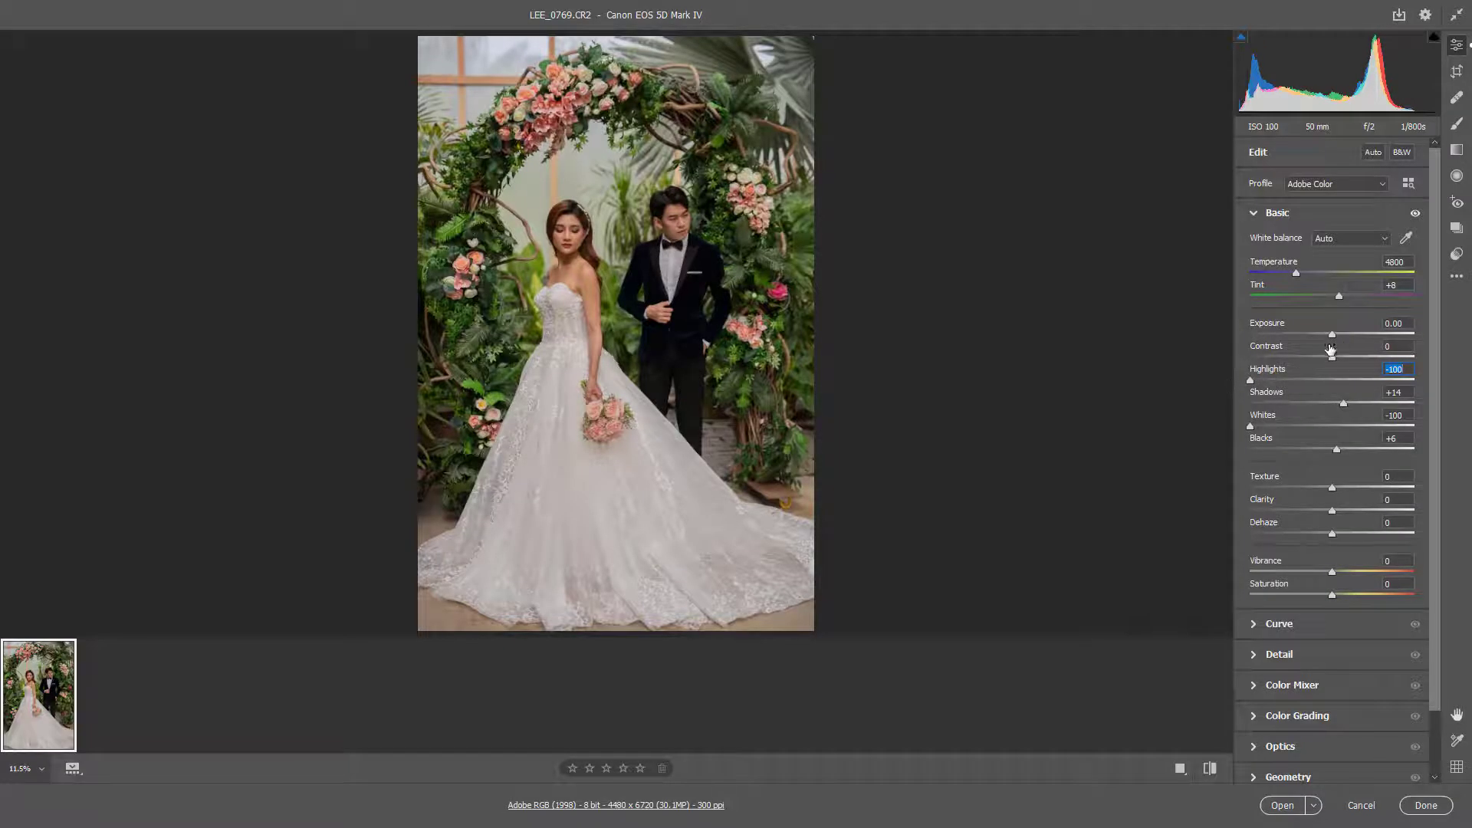
left_click_drag(1332, 334, 1326, 331)
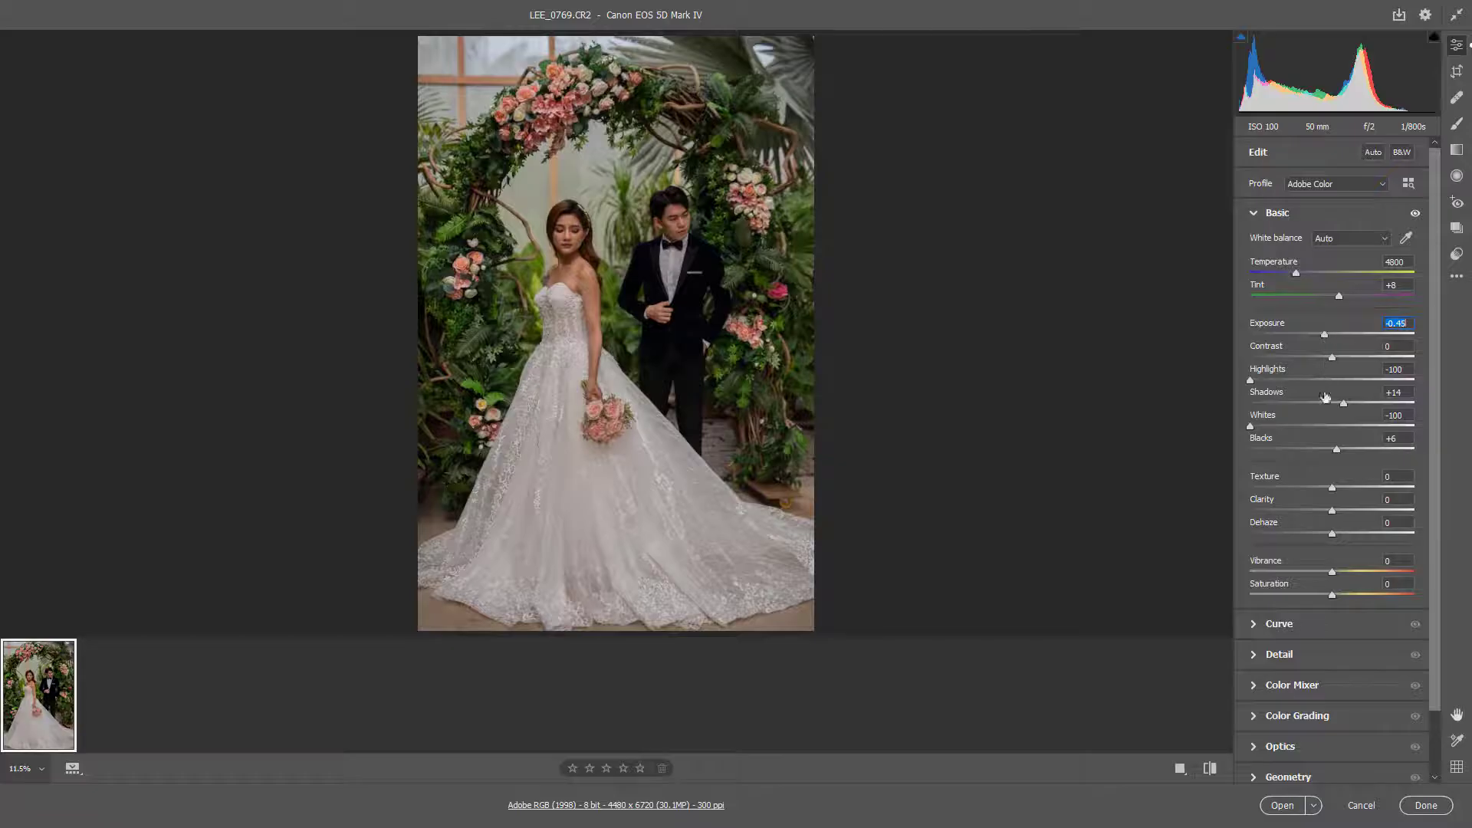
left_click_drag(1343, 404, 1329, 333)
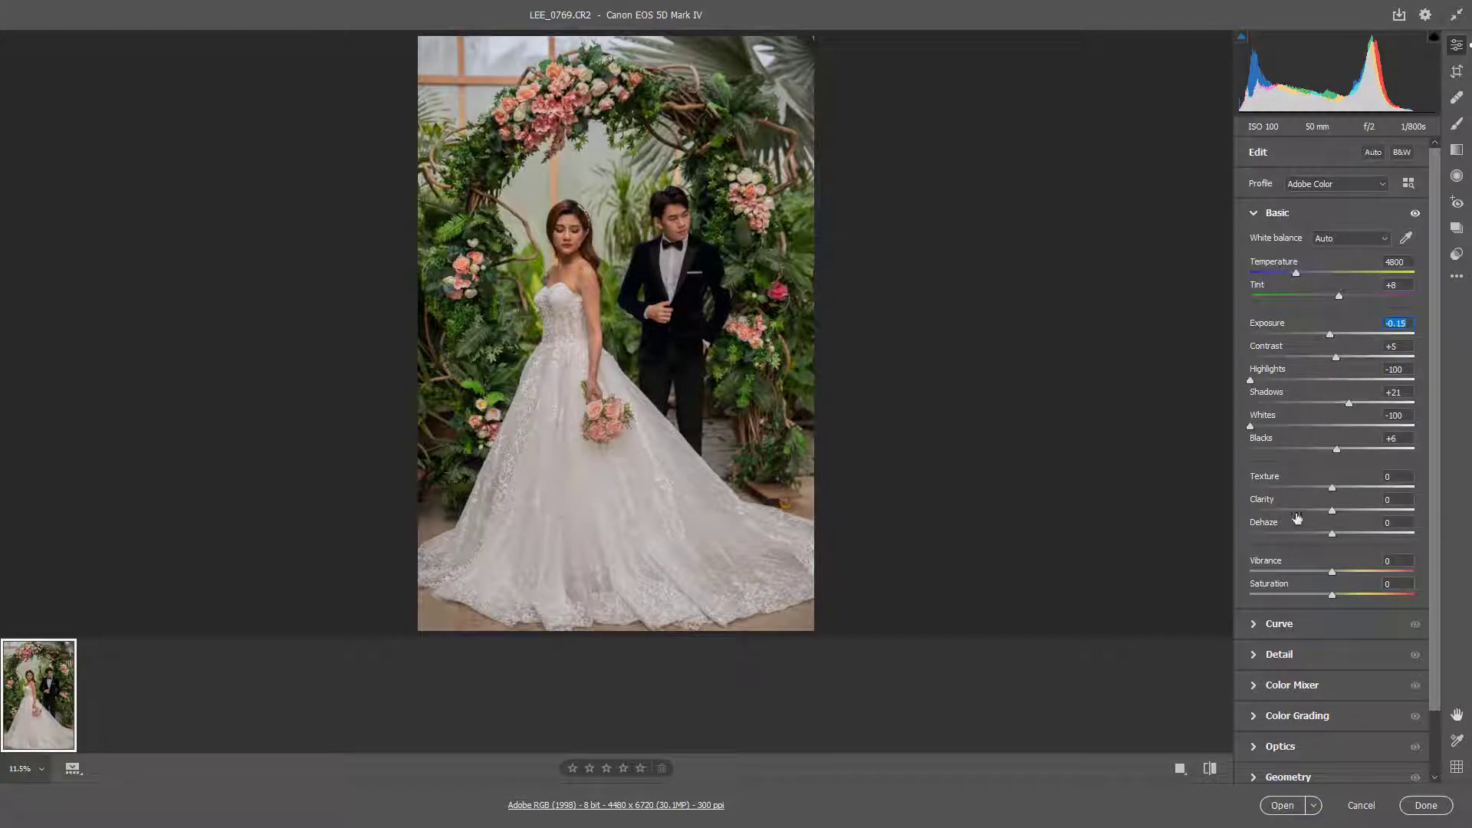
Shape the point curve with a shadow point at input 66, output 74 and a highlight point at input 179, output 197
left_click(1255, 624)
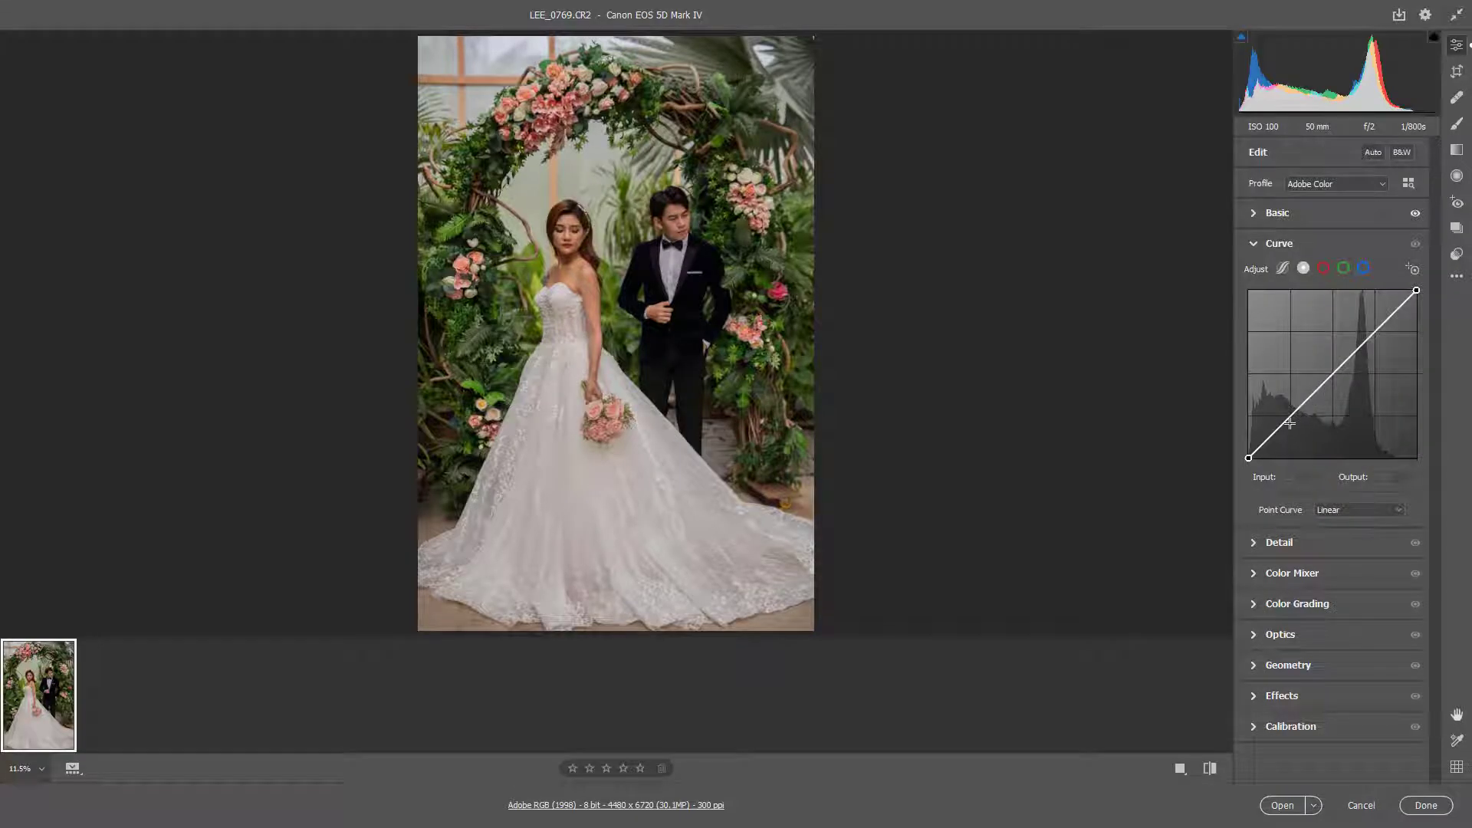
left_click_drag(1289, 418, 1289, 422)
left_click_drag(1346, 367, 1366, 335)
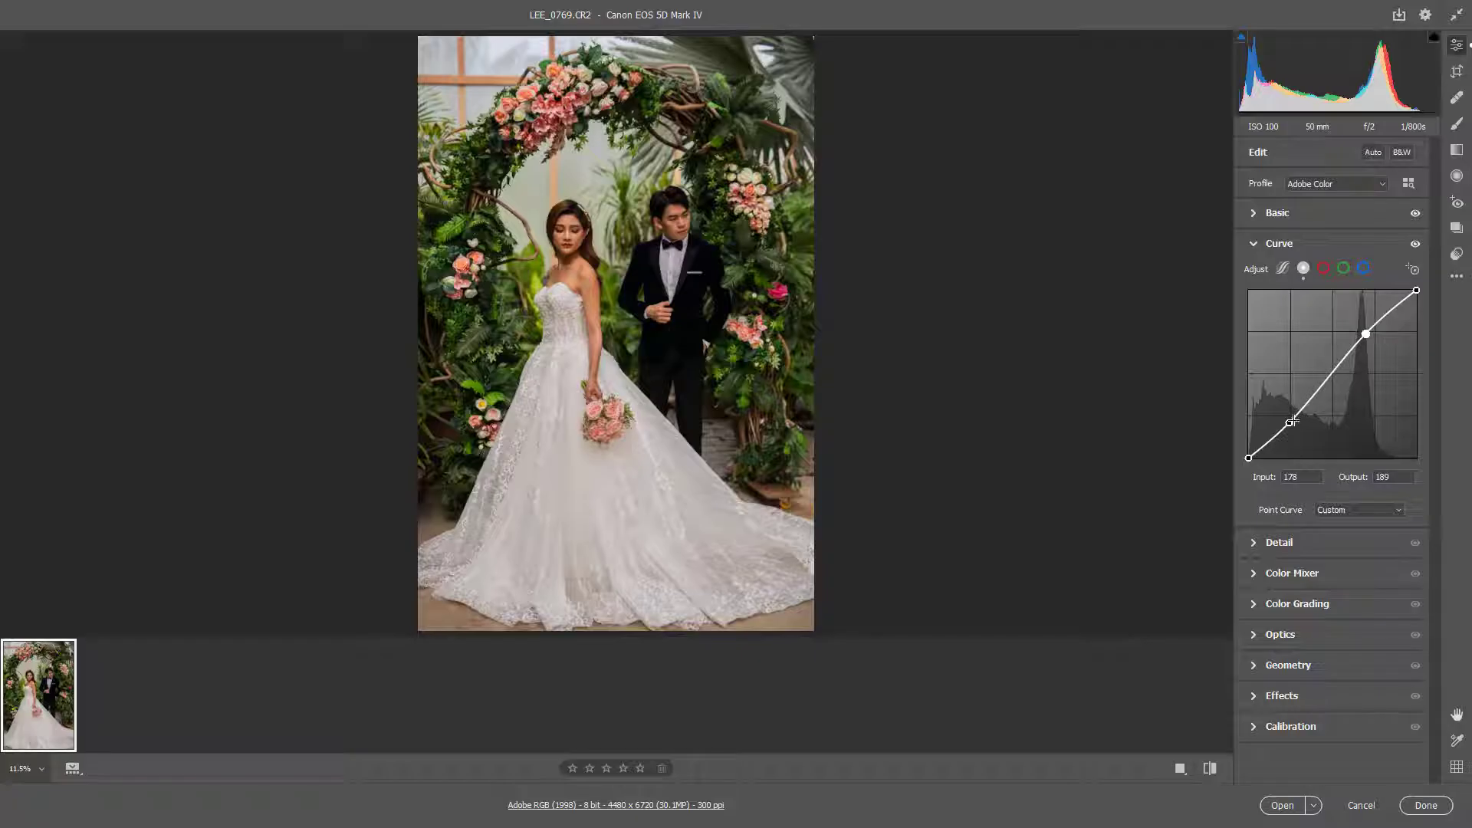
left_click_drag(1293, 421, 1298, 405)
left_click_drag(1365, 334, 1367, 330)
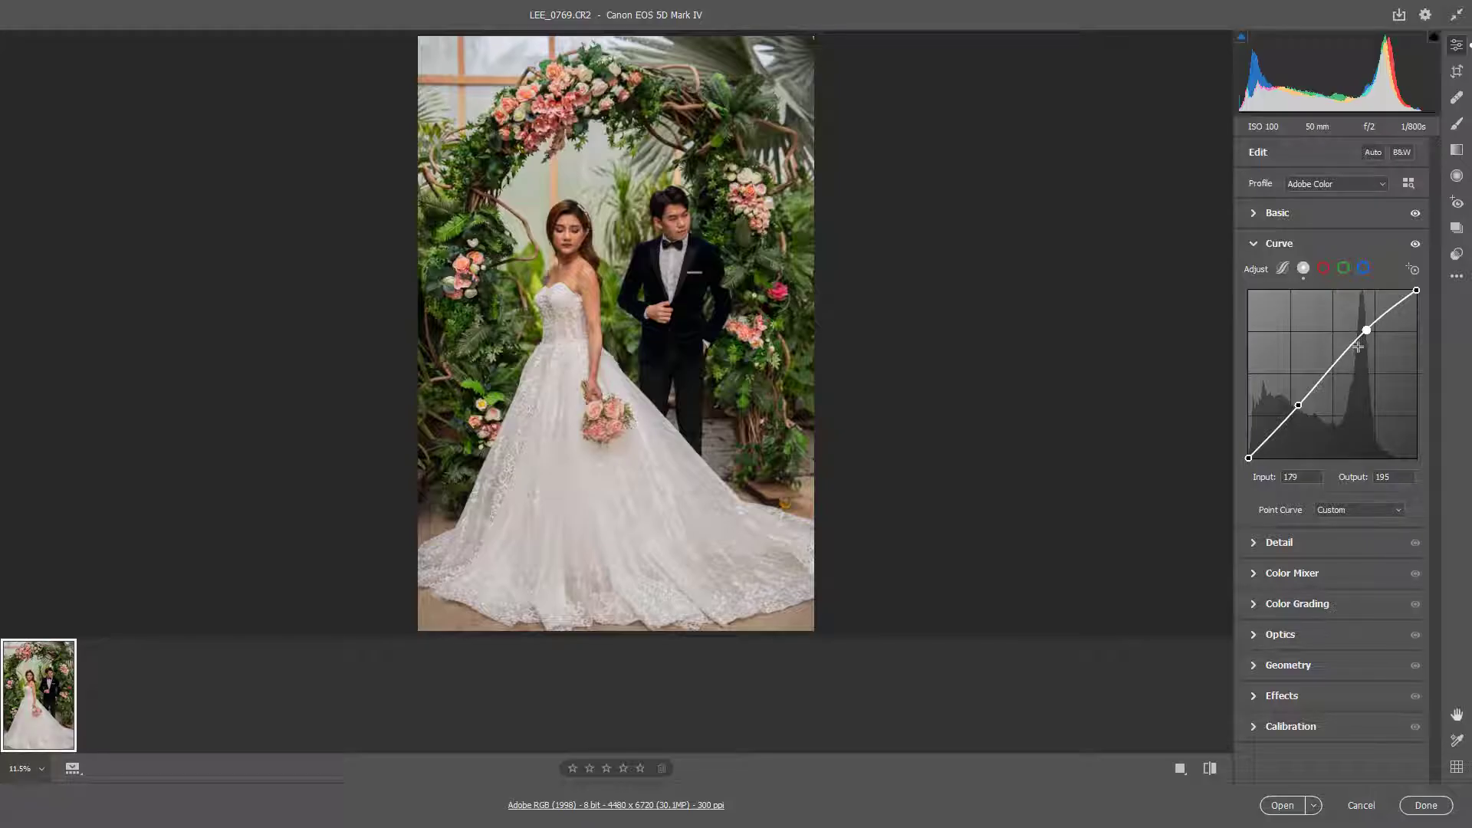
left_click_drag(1368, 331, 1368, 330)
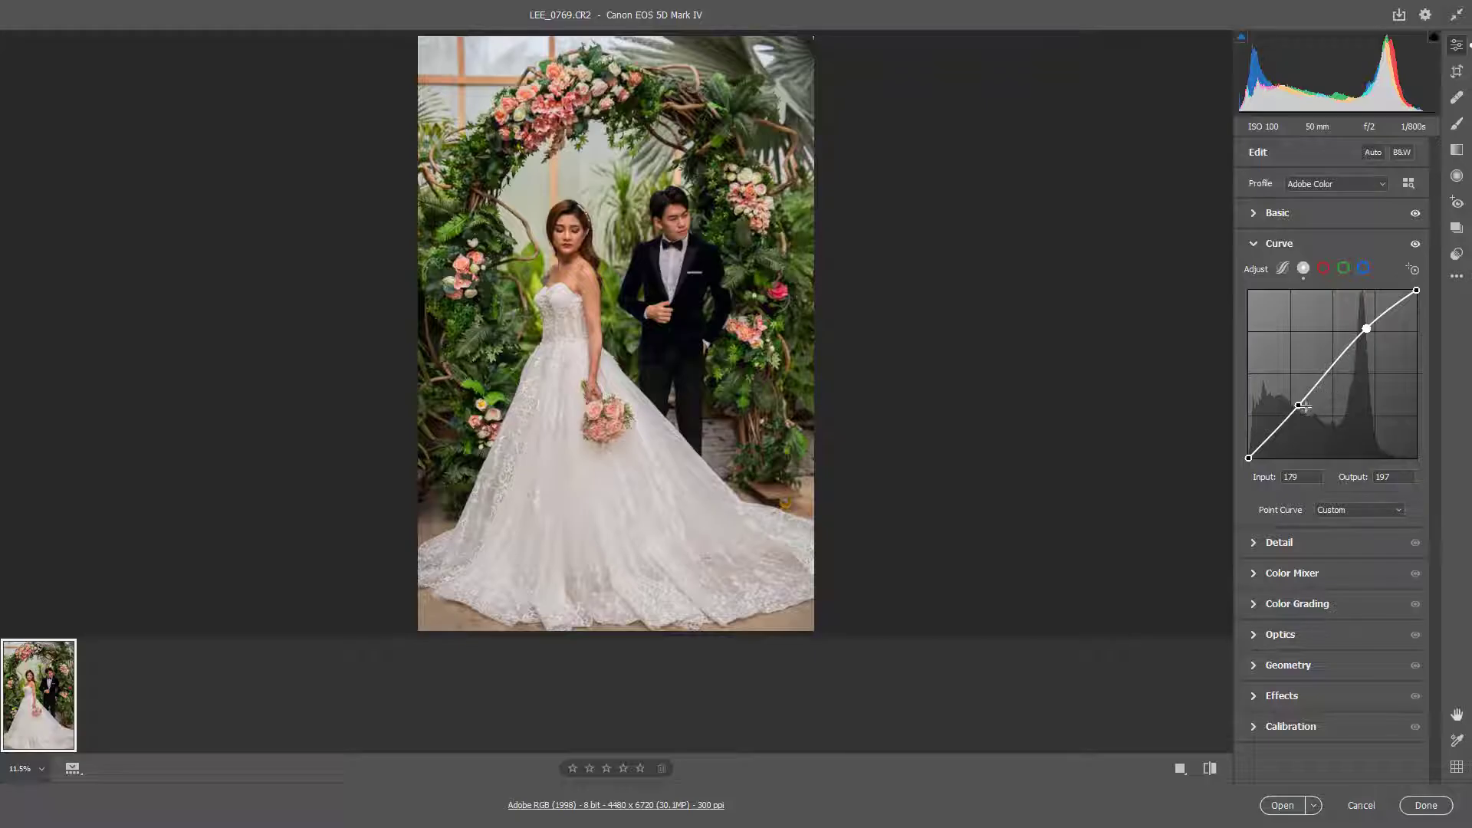
left_click_drag(1305, 407, 1292, 409)
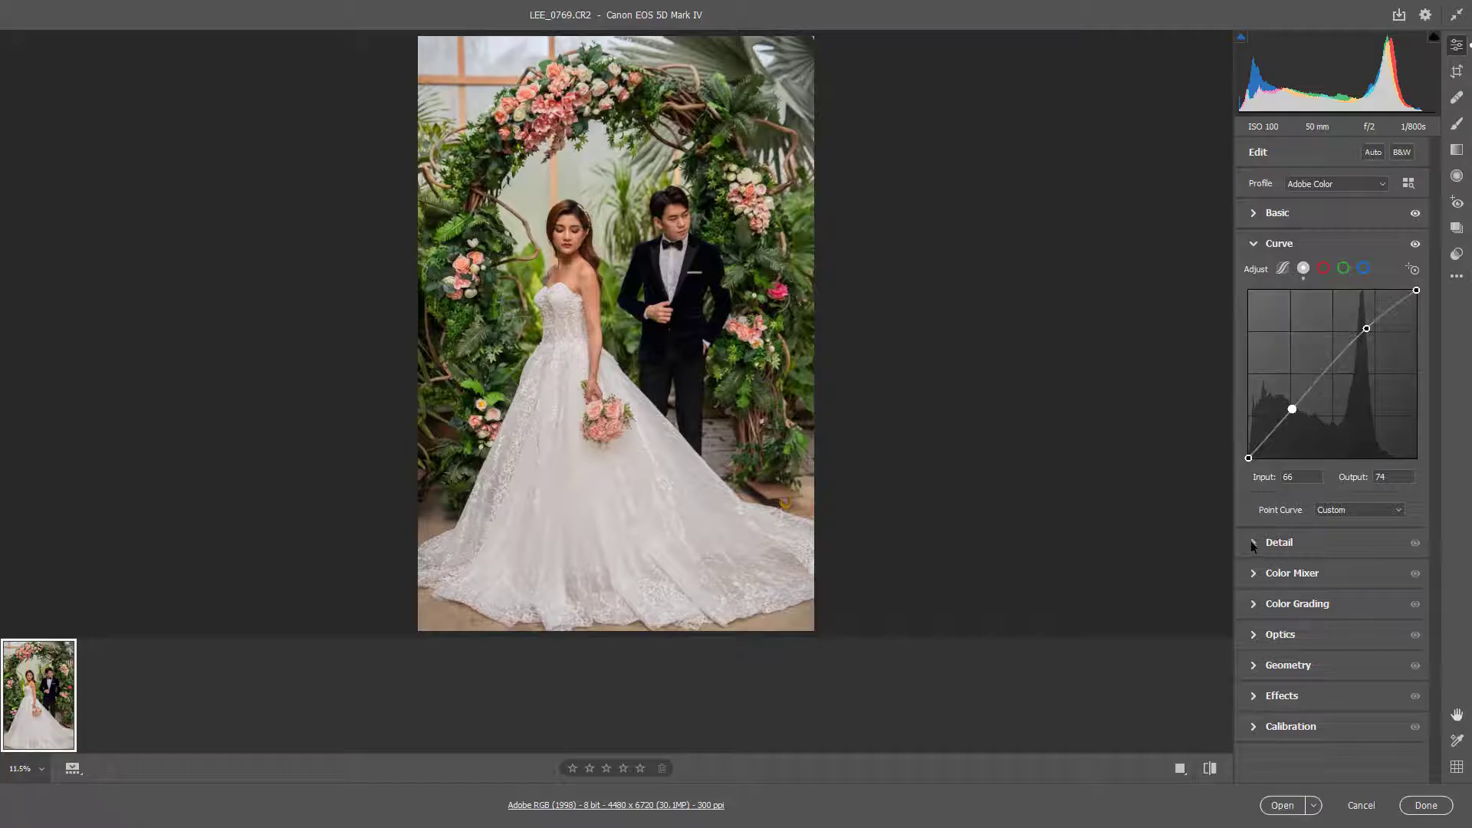
Shift the hues of the photo's greens, yellows and aquas in the HSL Color Mixer
left_click(1255, 581)
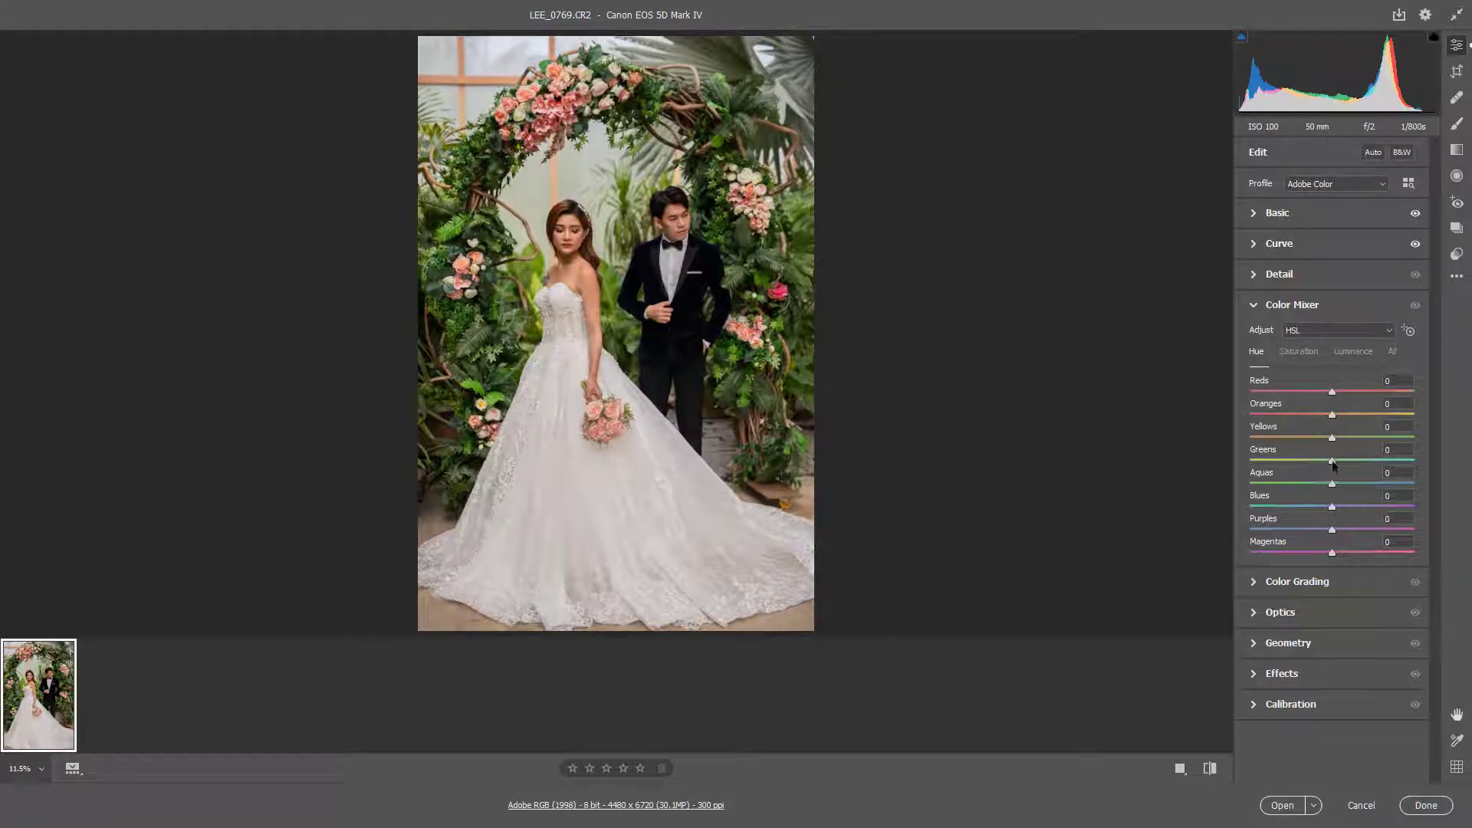
left_click_drag(1335, 464, 1349, 436)
left_click_drag(1332, 484, 1291, 444)
Adjust the saturation of the foliage's greens and yellows in the HSL Color Mixer
left_click(1310, 351)
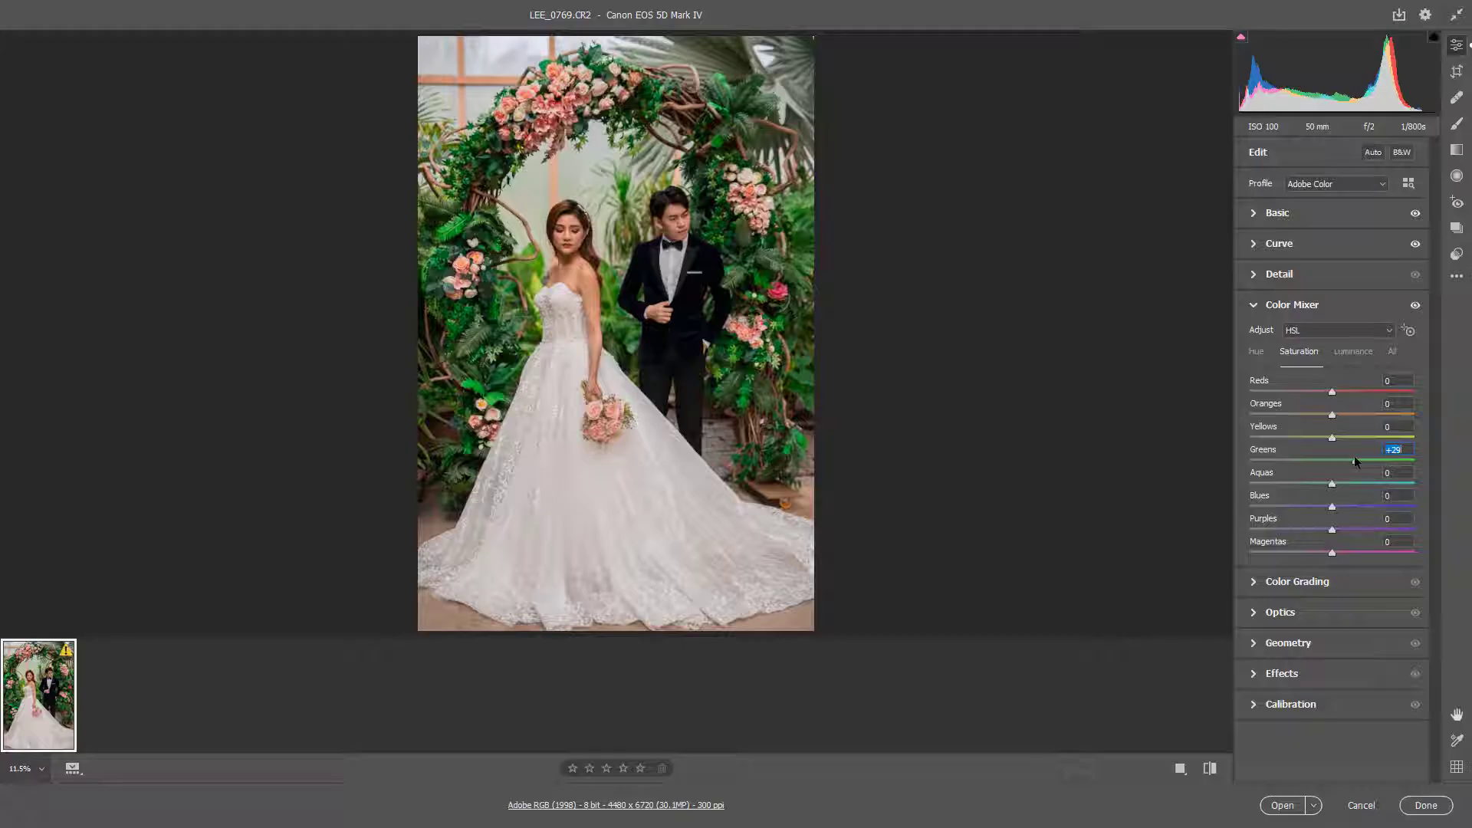
left_click_drag(1311, 469, 1390, 427)
left_click_drag(1315, 461, 1317, 461)
left_click(1386, 438)
Set the Color Mixer luminance to +31 for Yellows and -6 for Greens, and compare the photo before and after
left_click(1351, 351)
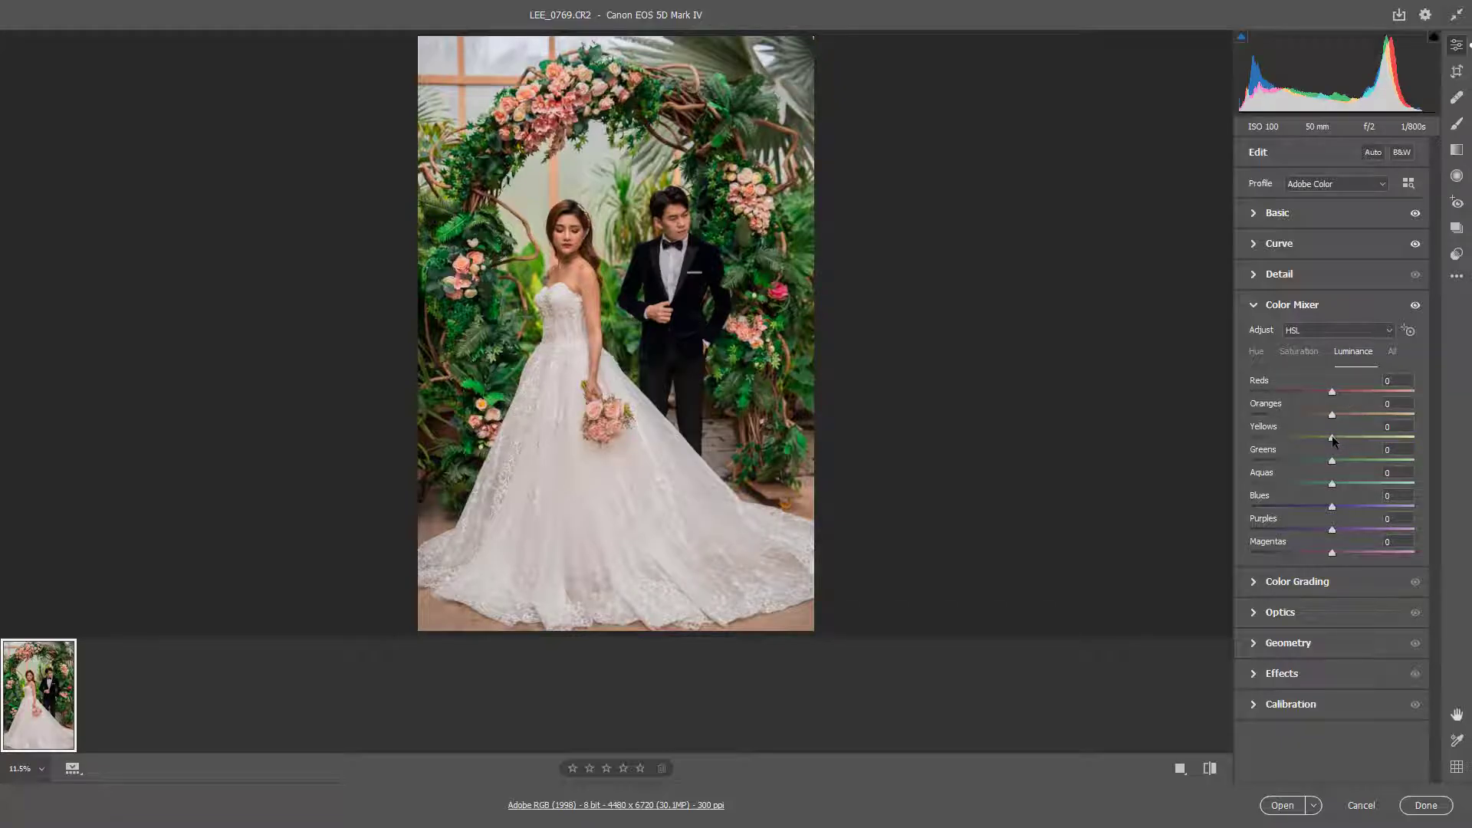
mouse_move(1332, 439)
left_mouse_down()
mouse_move(1360, 438)
mouse_move(1327, 460)
left_mouse_up()
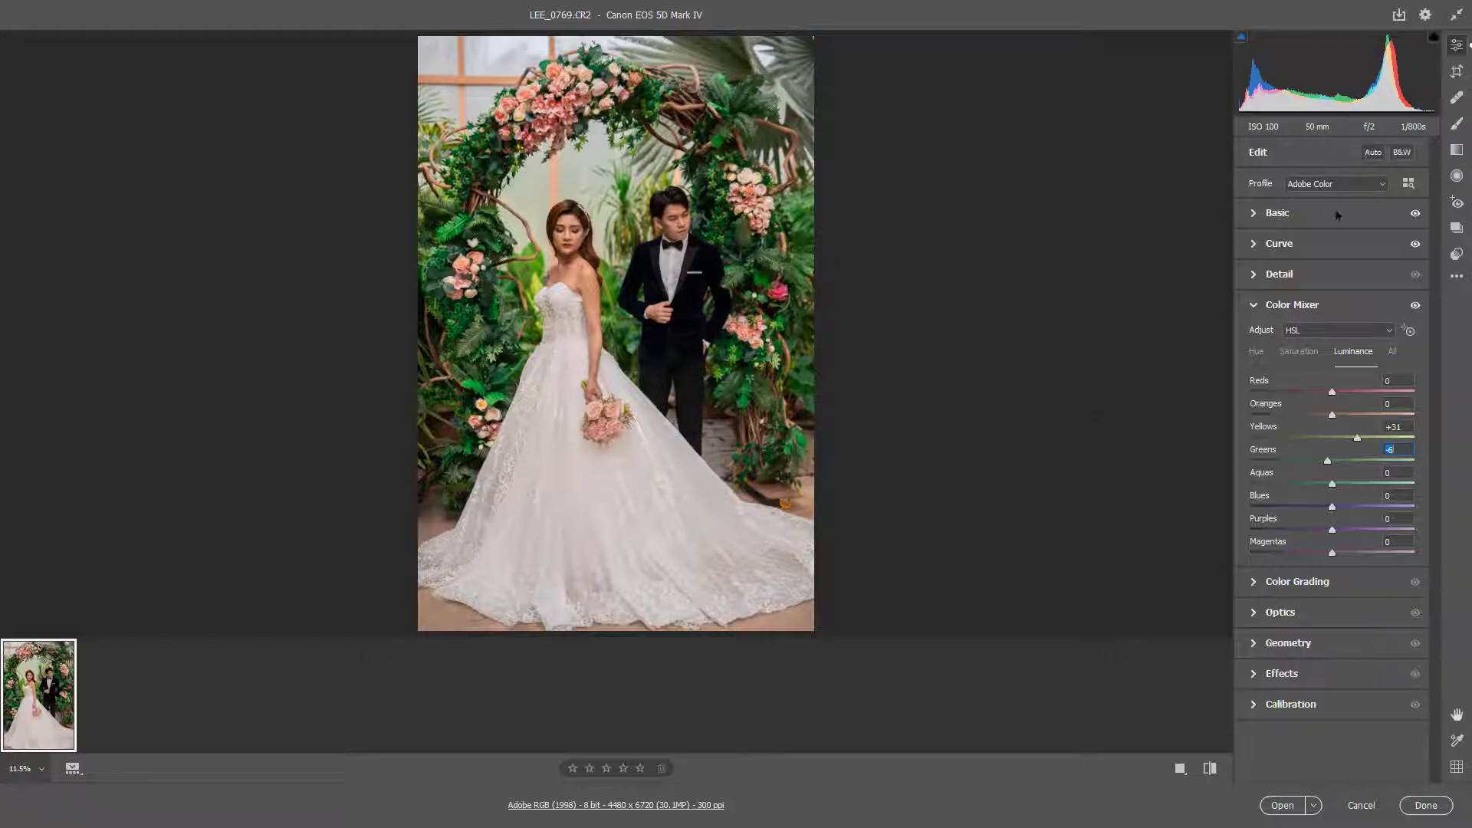
left_click(1210, 768)
left_click(1210, 769)
left_click(1210, 768)
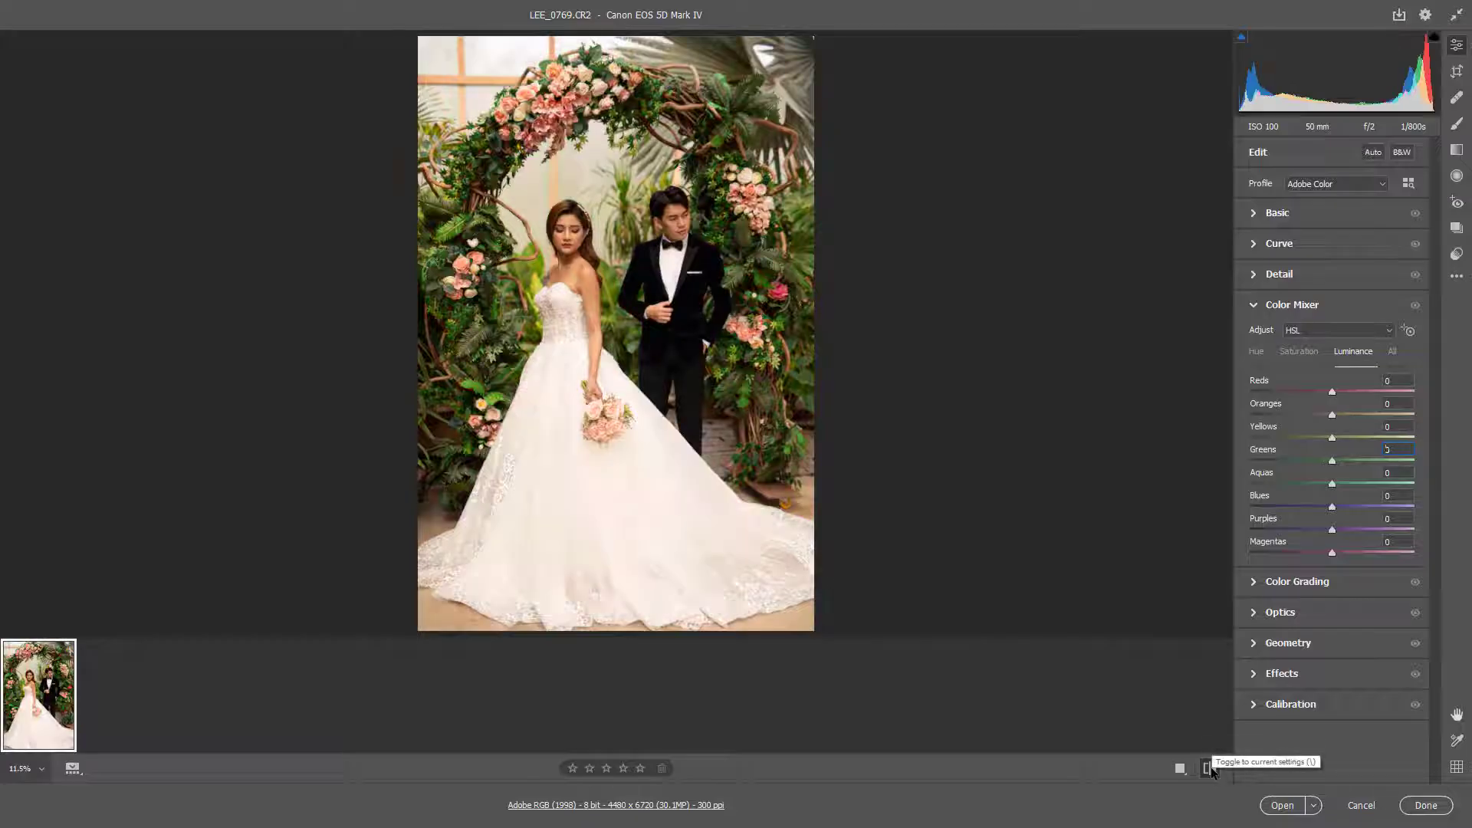
left_click(1210, 768)
left_click(1208, 768)
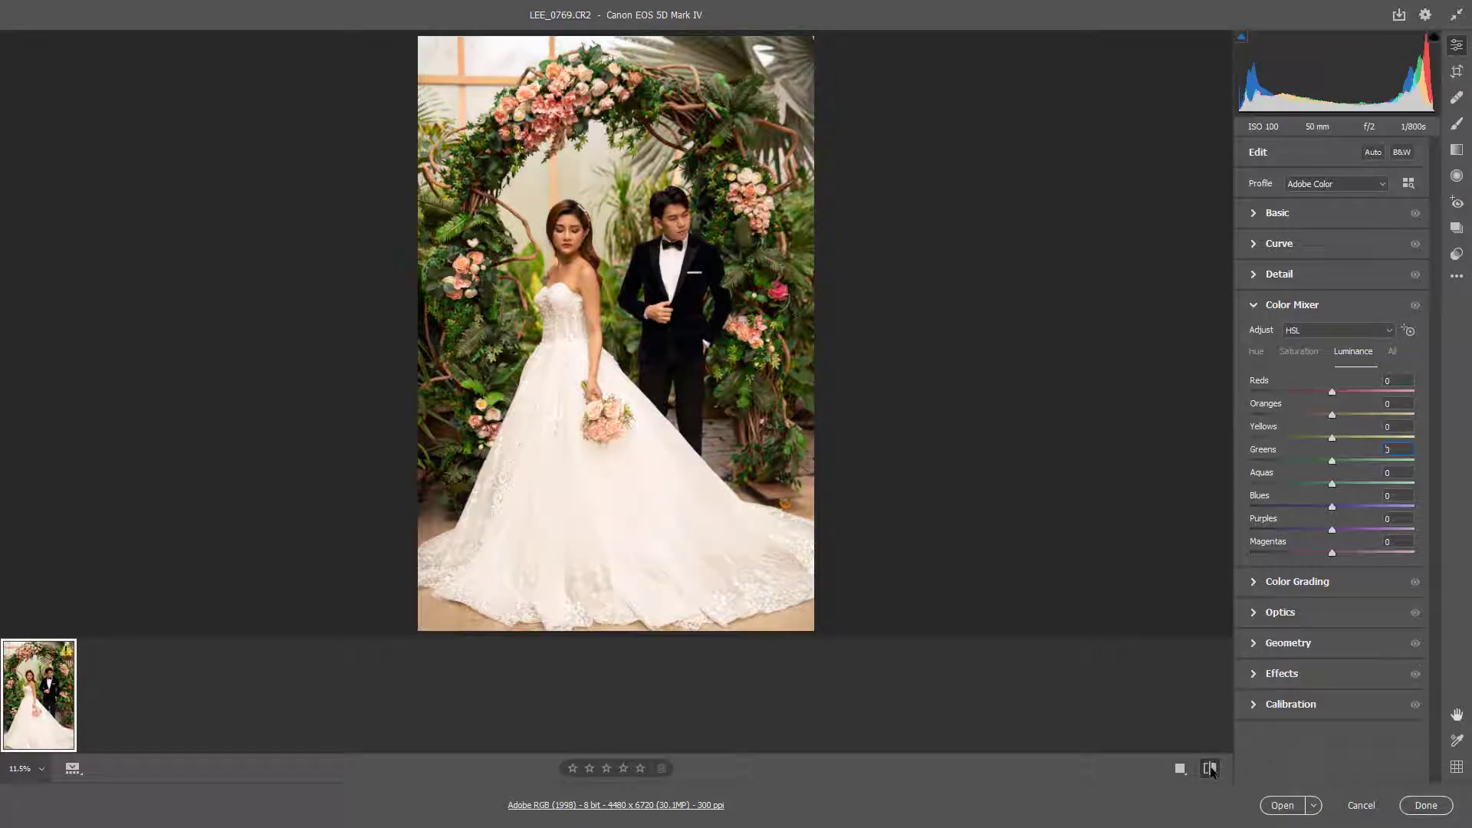
left_click(1208, 768)
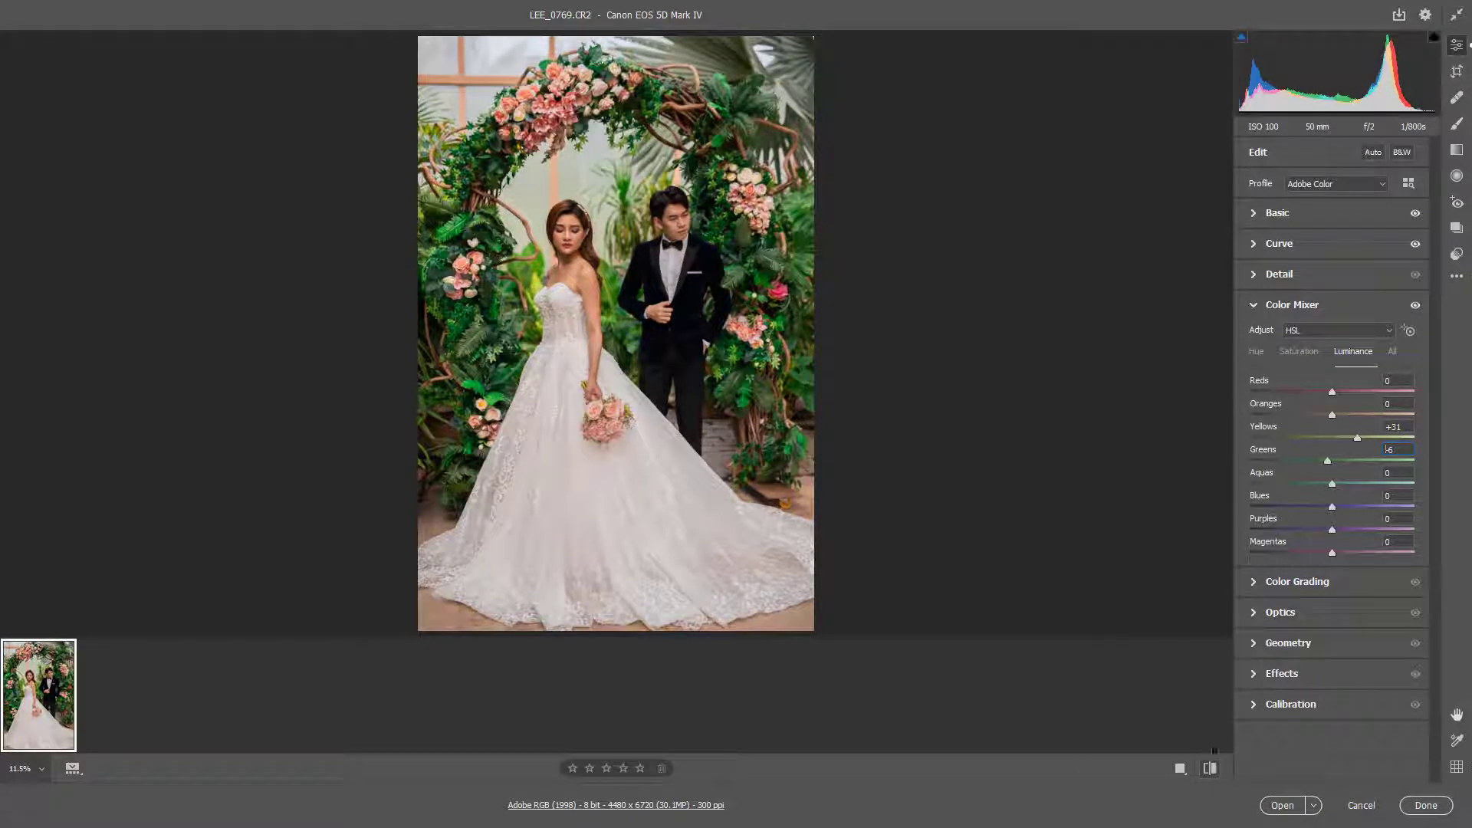
Set Whites to -21 in the Basic adjustments and compare the edit with the original photo
left_click(1258, 219)
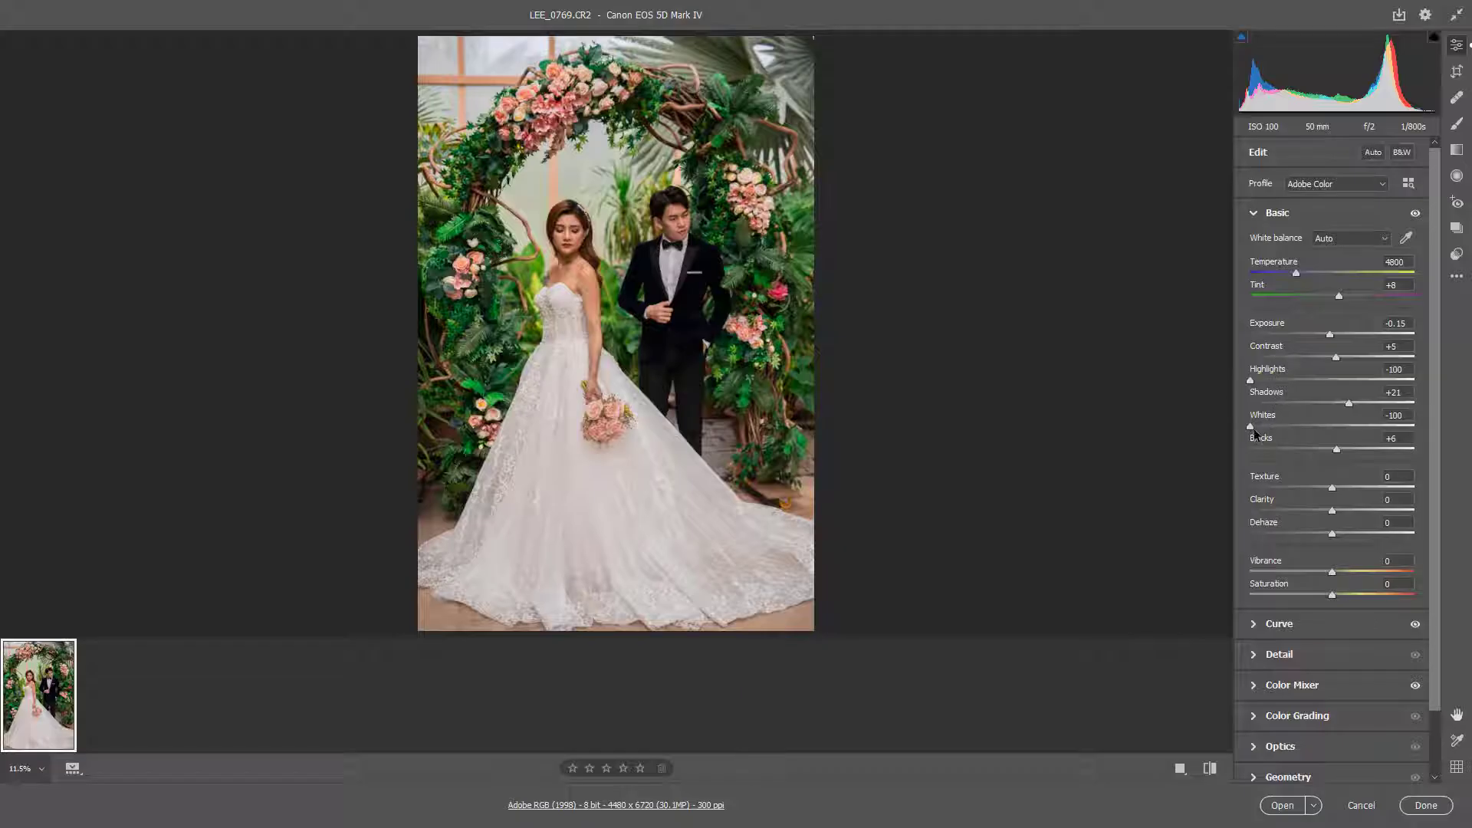
left_click_drag(1251, 427, 1314, 416)
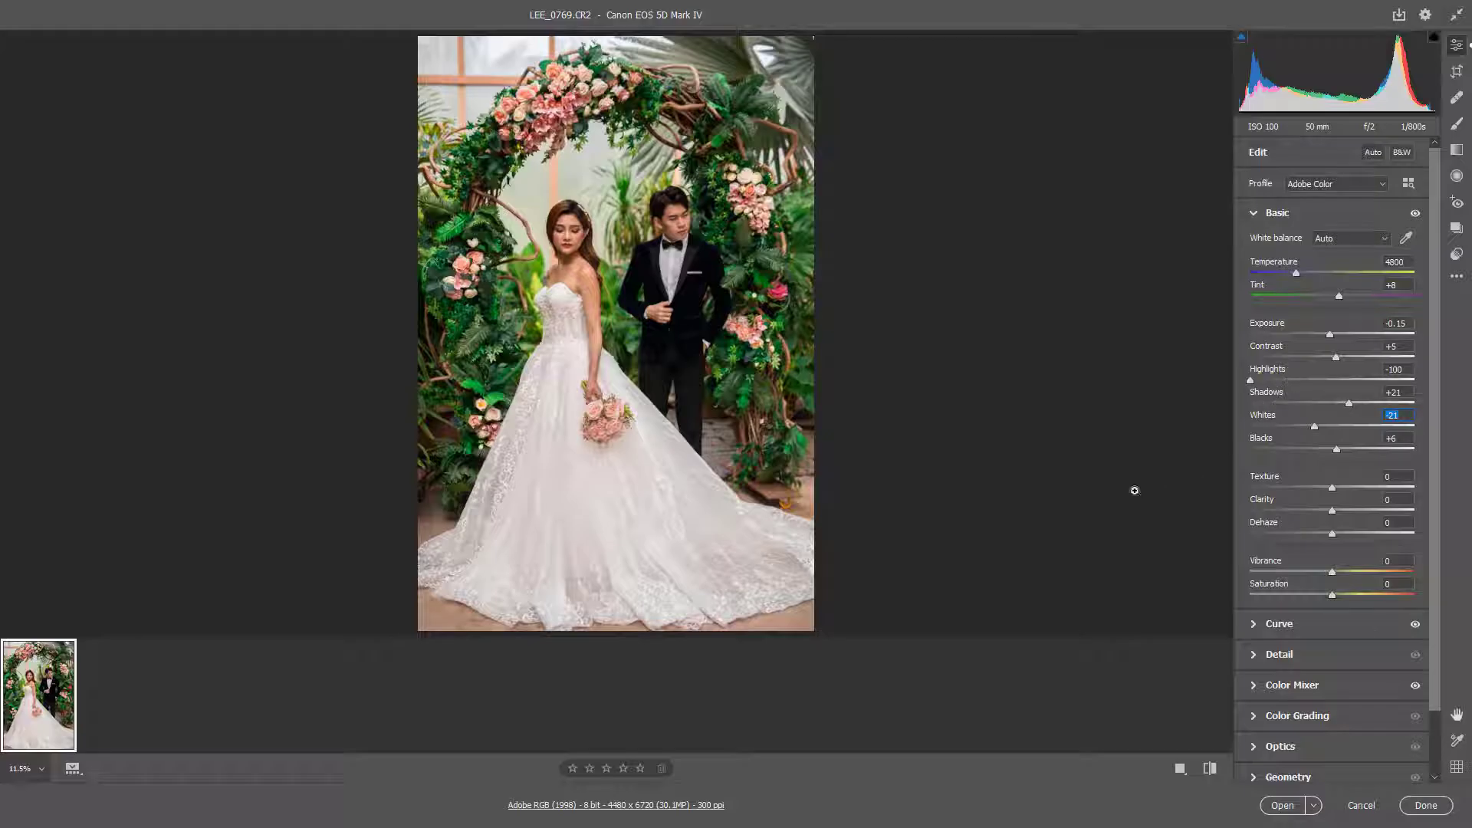
left_click(1210, 769)
left_click(1209, 769)
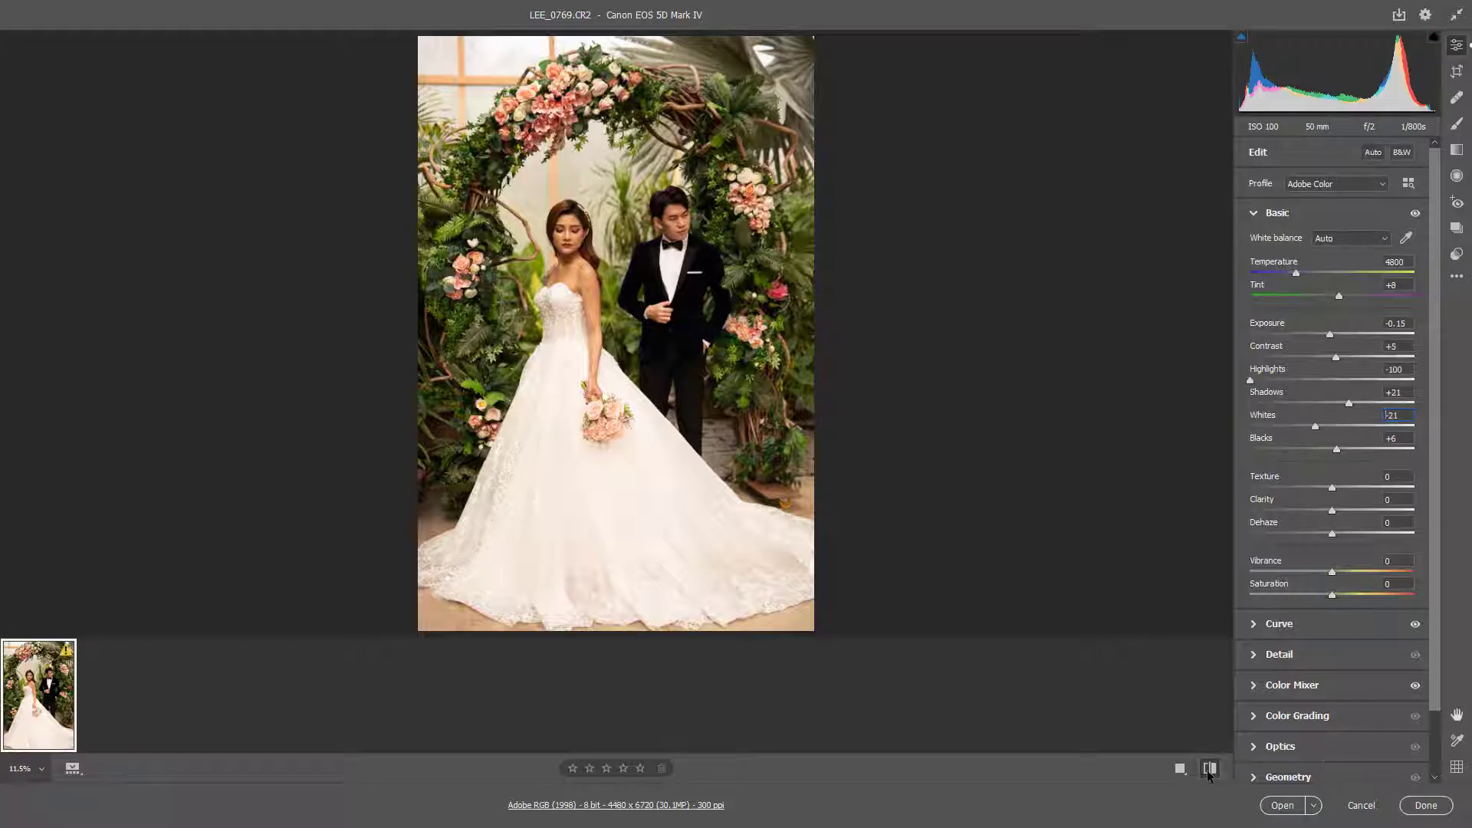
left_click(1209, 770)
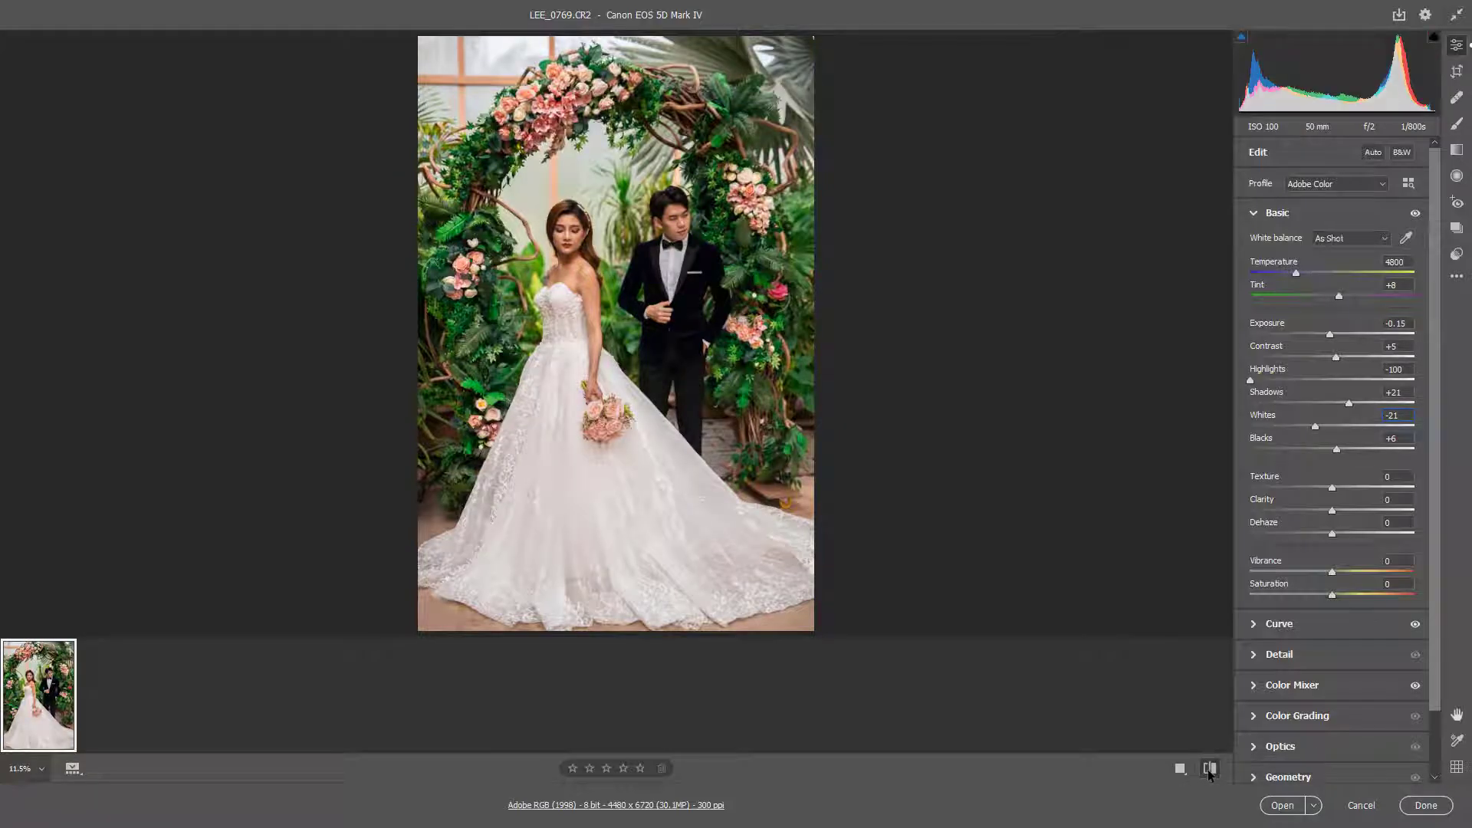
left_click(1209, 770)
Set Dehaze to -9, check the edit against the original, and set the white balance Temperature to 5150
left_click_drag(1332, 536, 1325, 533)
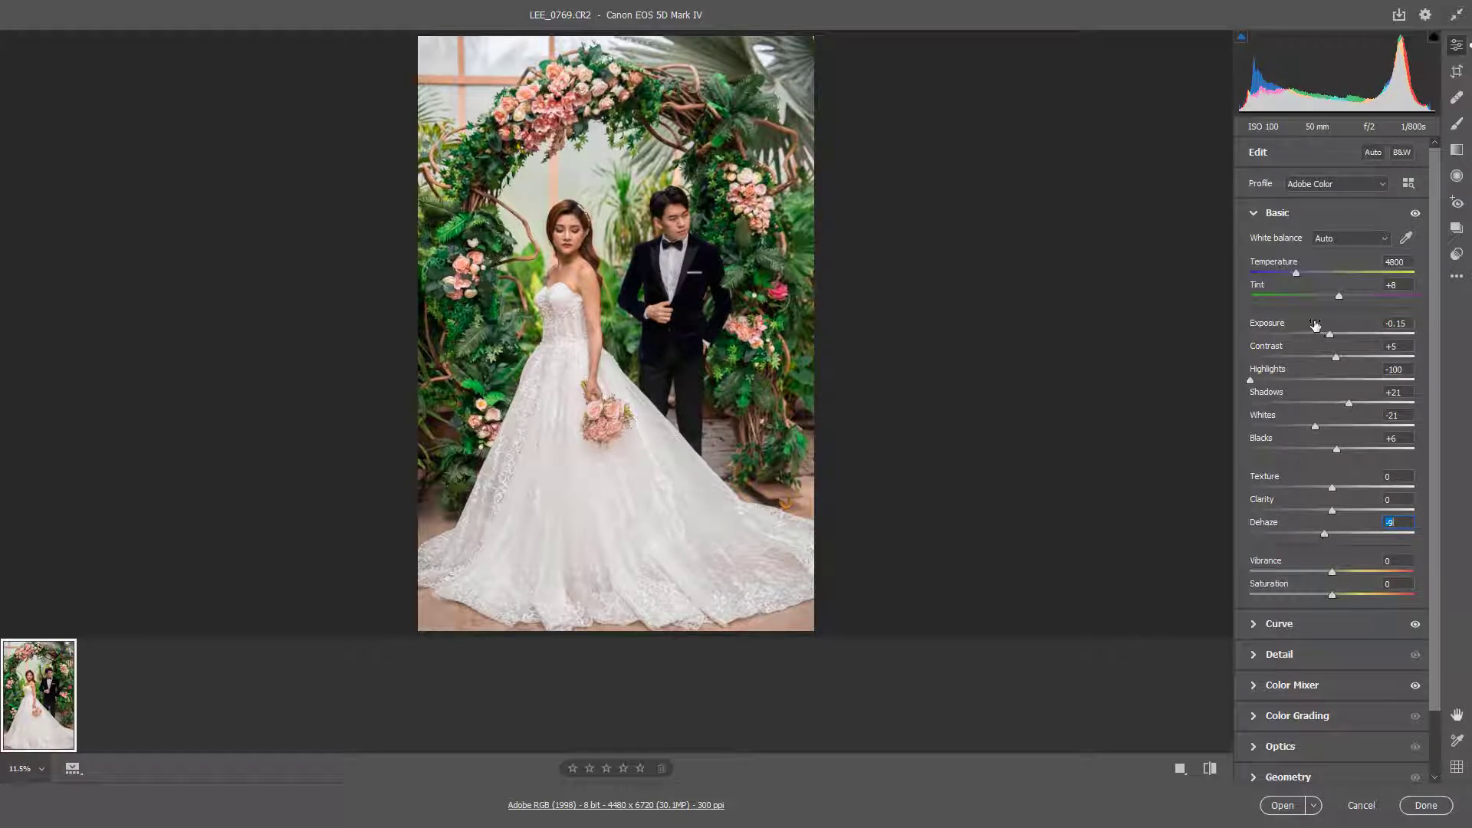
left_click(1210, 769)
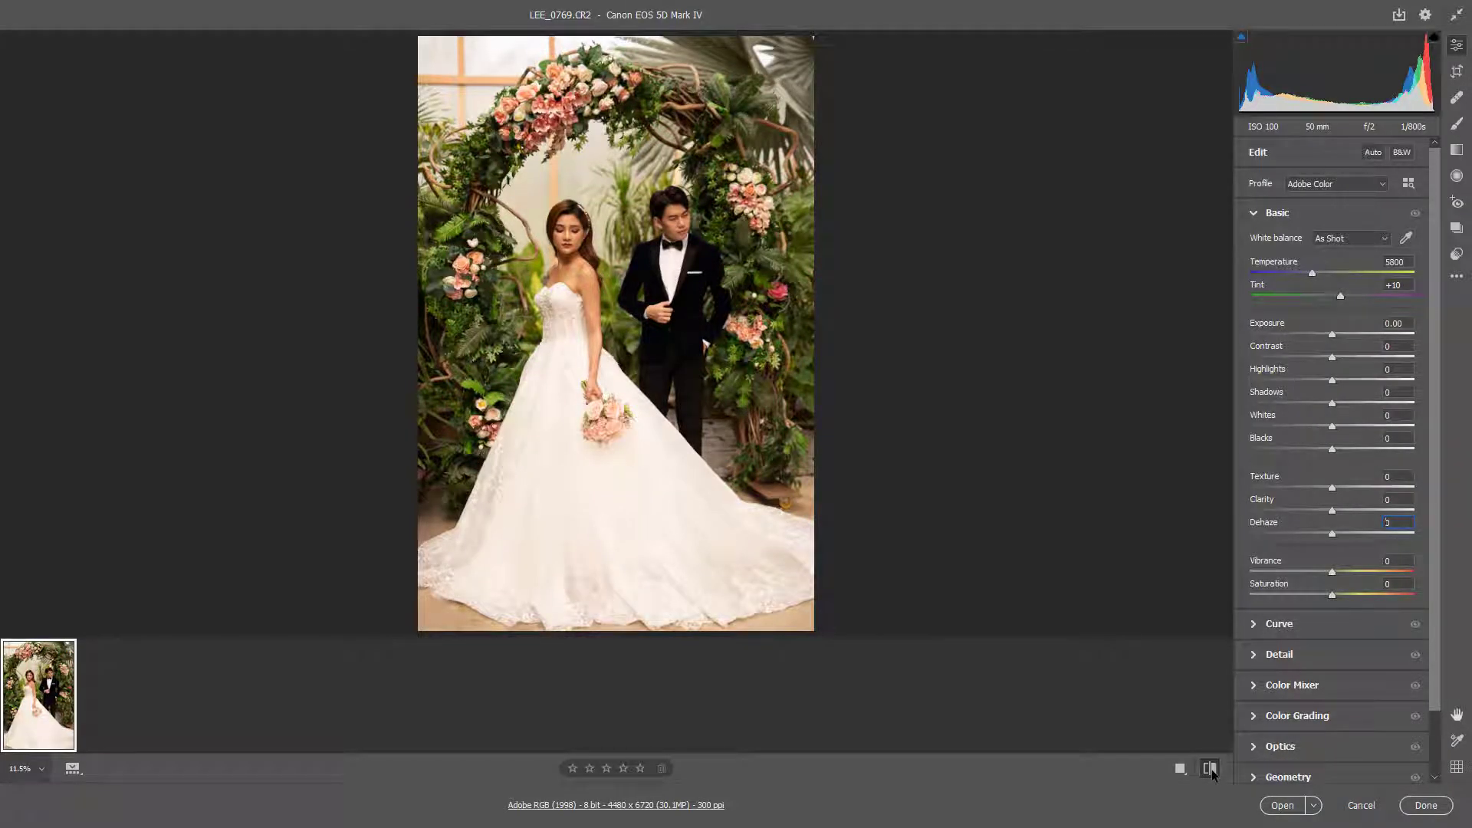
left_click(1210, 768)
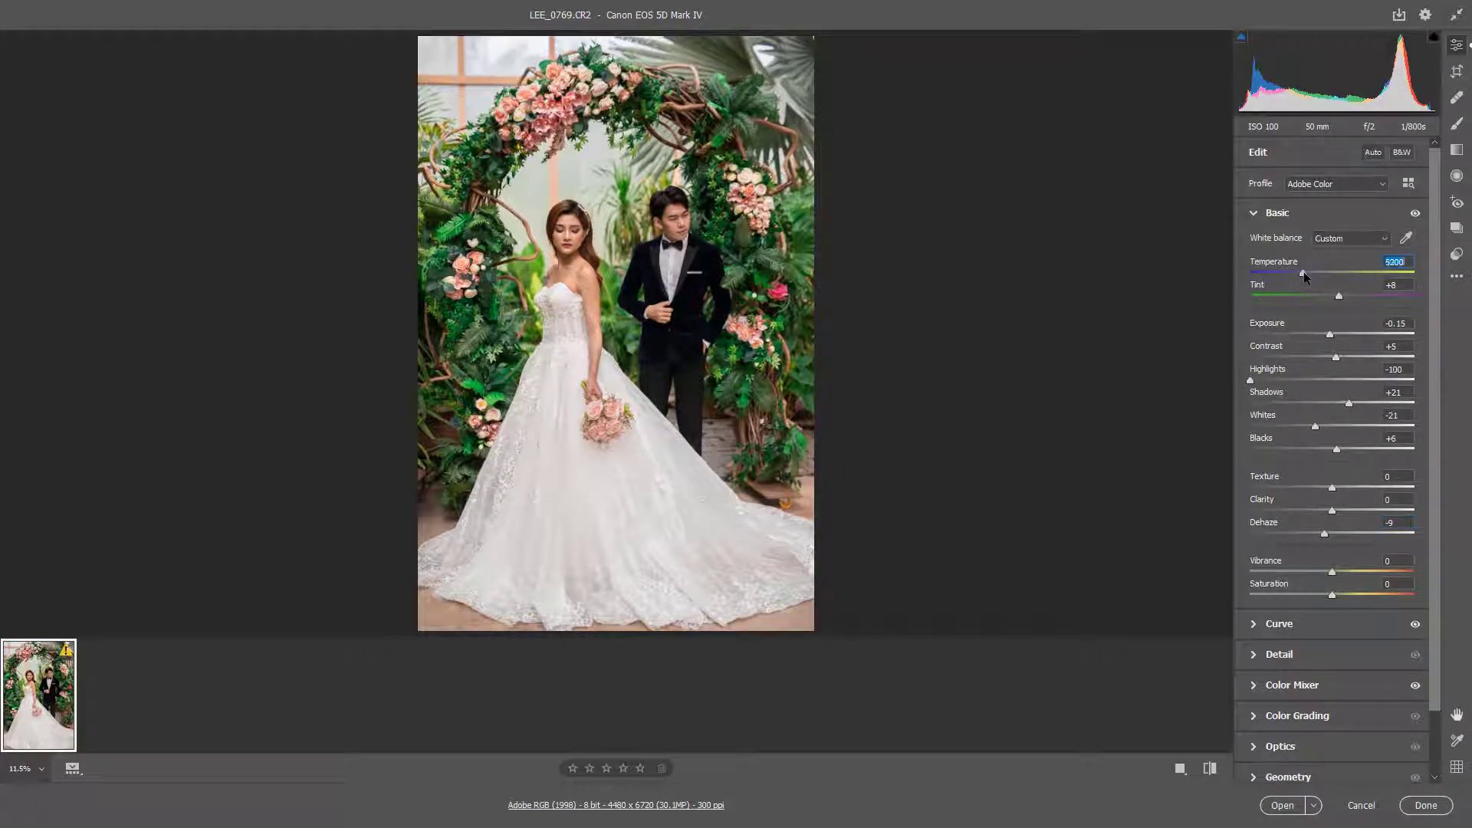
left_click_drag(1305, 276, 1302, 276)
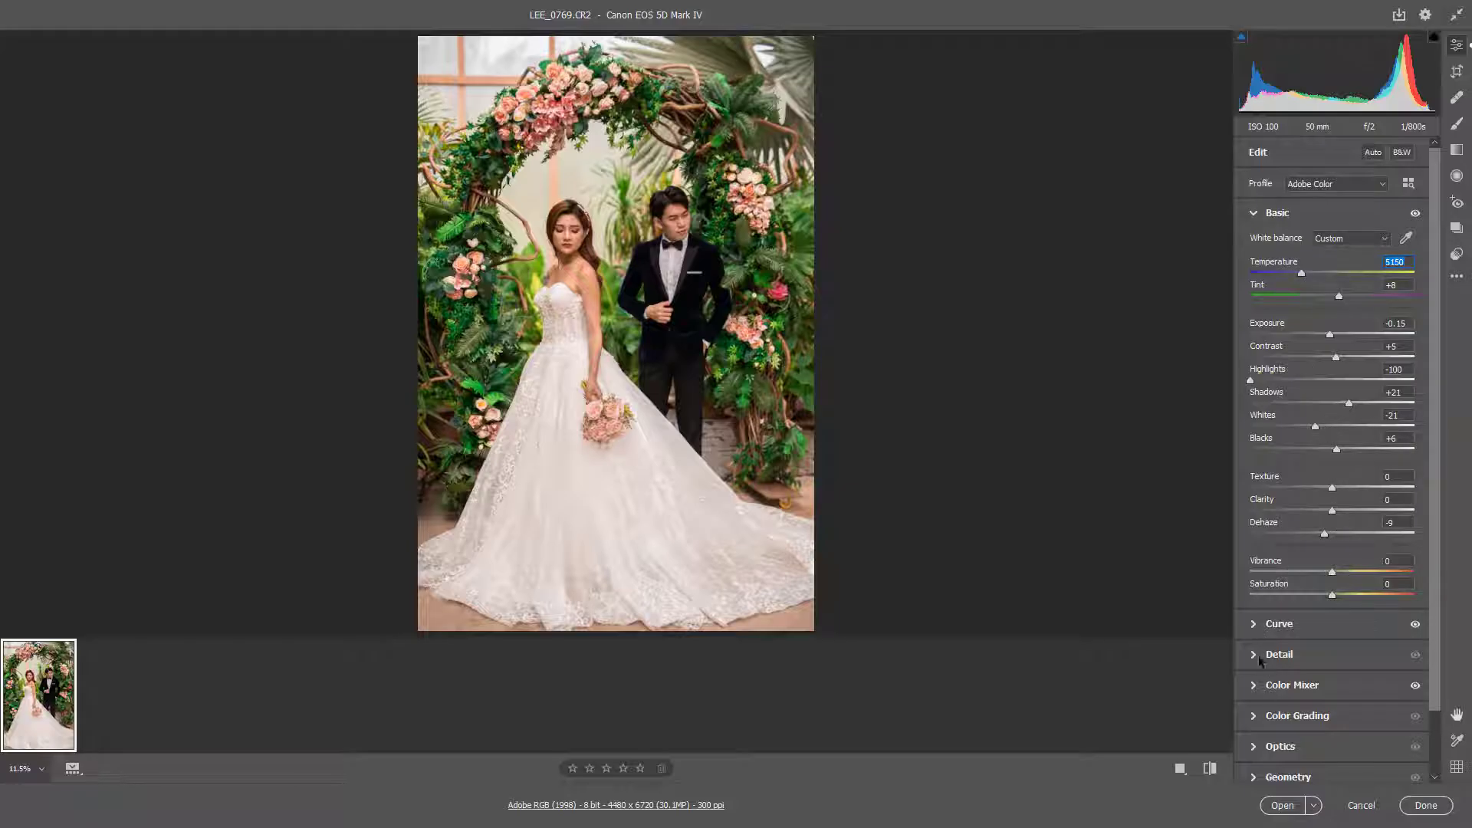
Tint the photo's shadows slightly toward blue with the Color Grading shadows wheel
left_click(1255, 716)
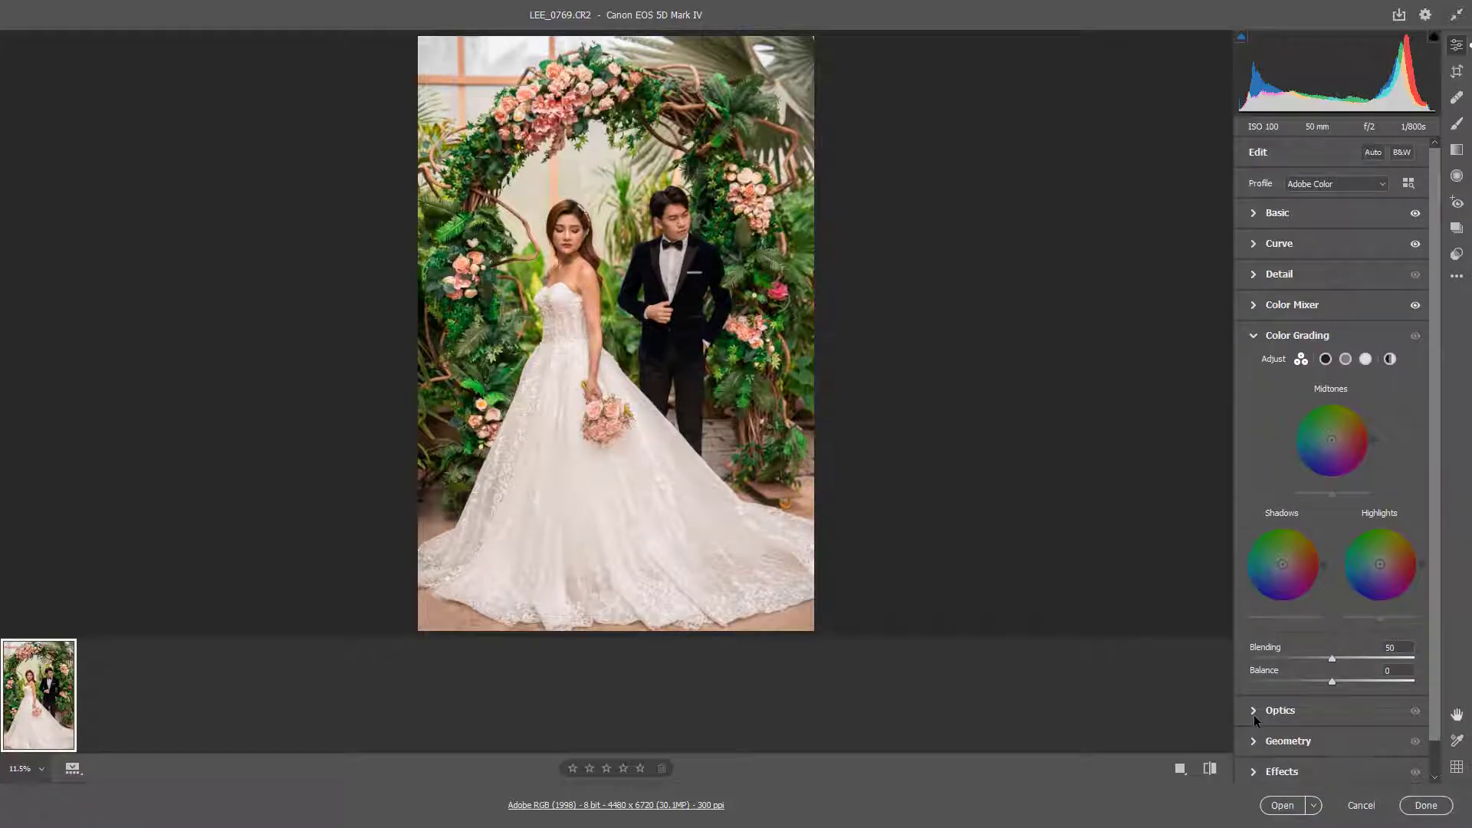
left_click(1254, 716)
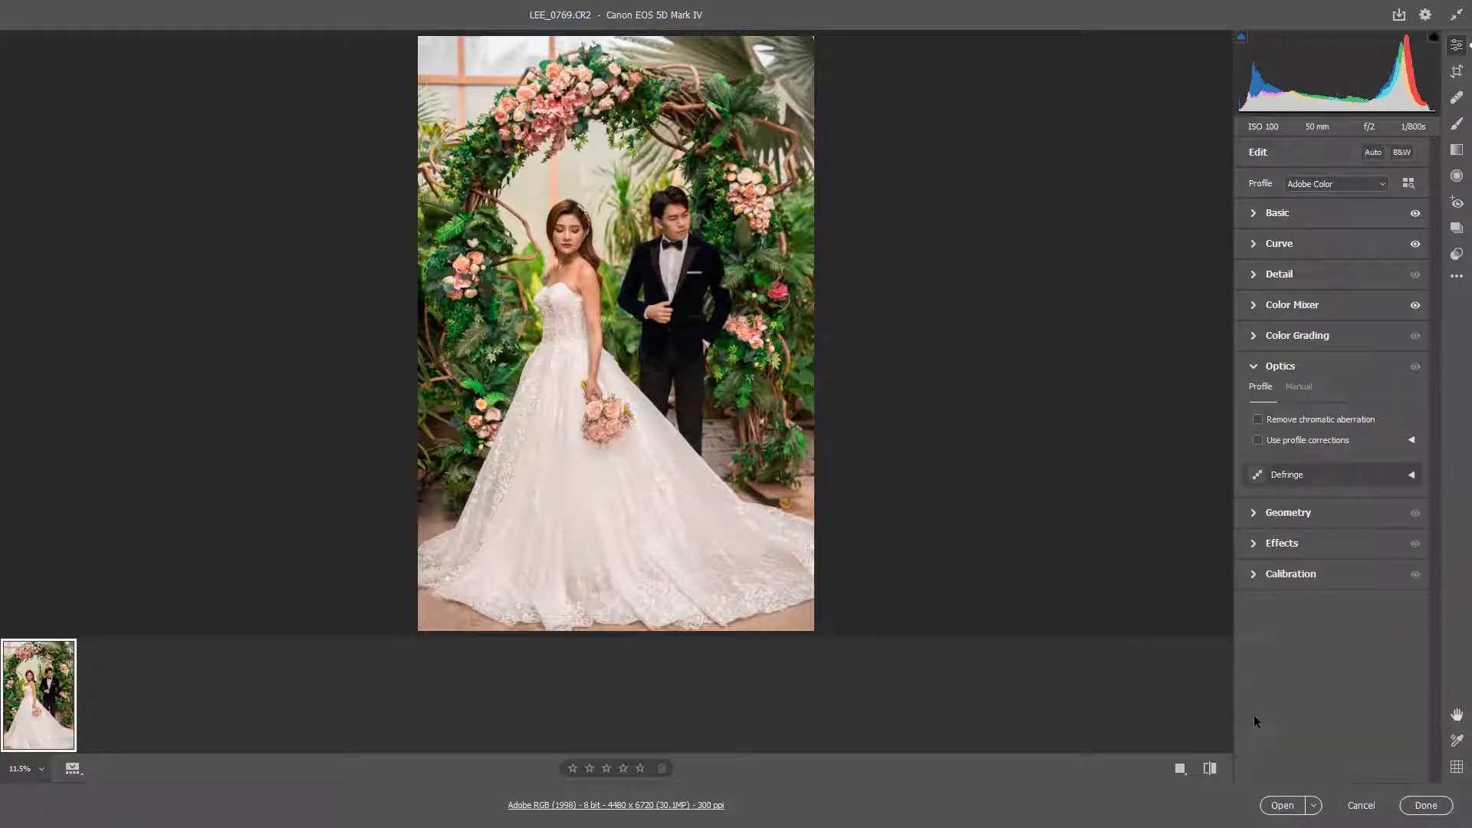
left_click(1255, 339)
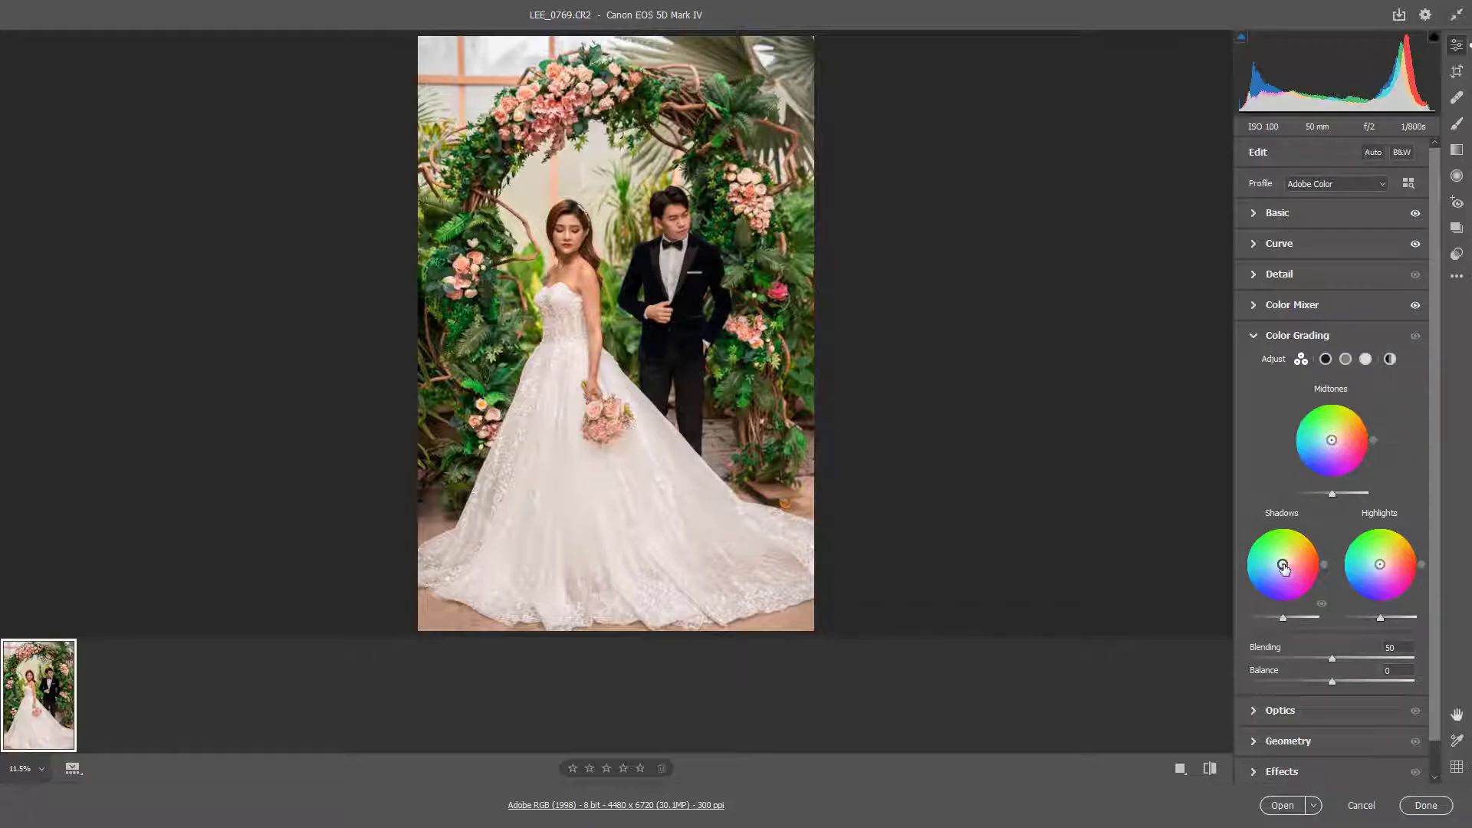
left_click_drag(1282, 567, 1279, 561)
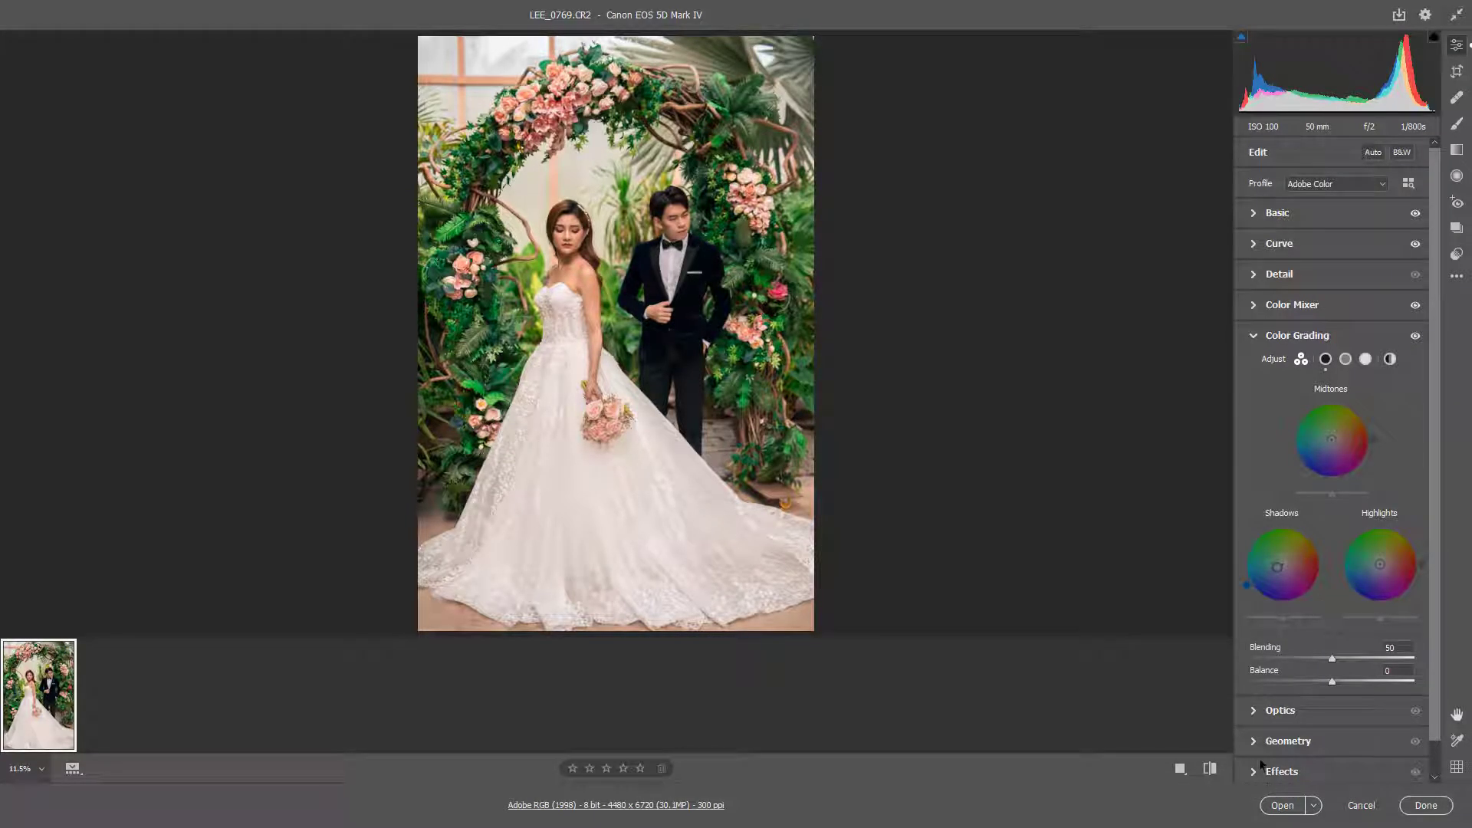
In the Color Mixer, set Greens luminance to +20 and saturation to -24, and fine-tune the Greens hue
left_click(1257, 305)
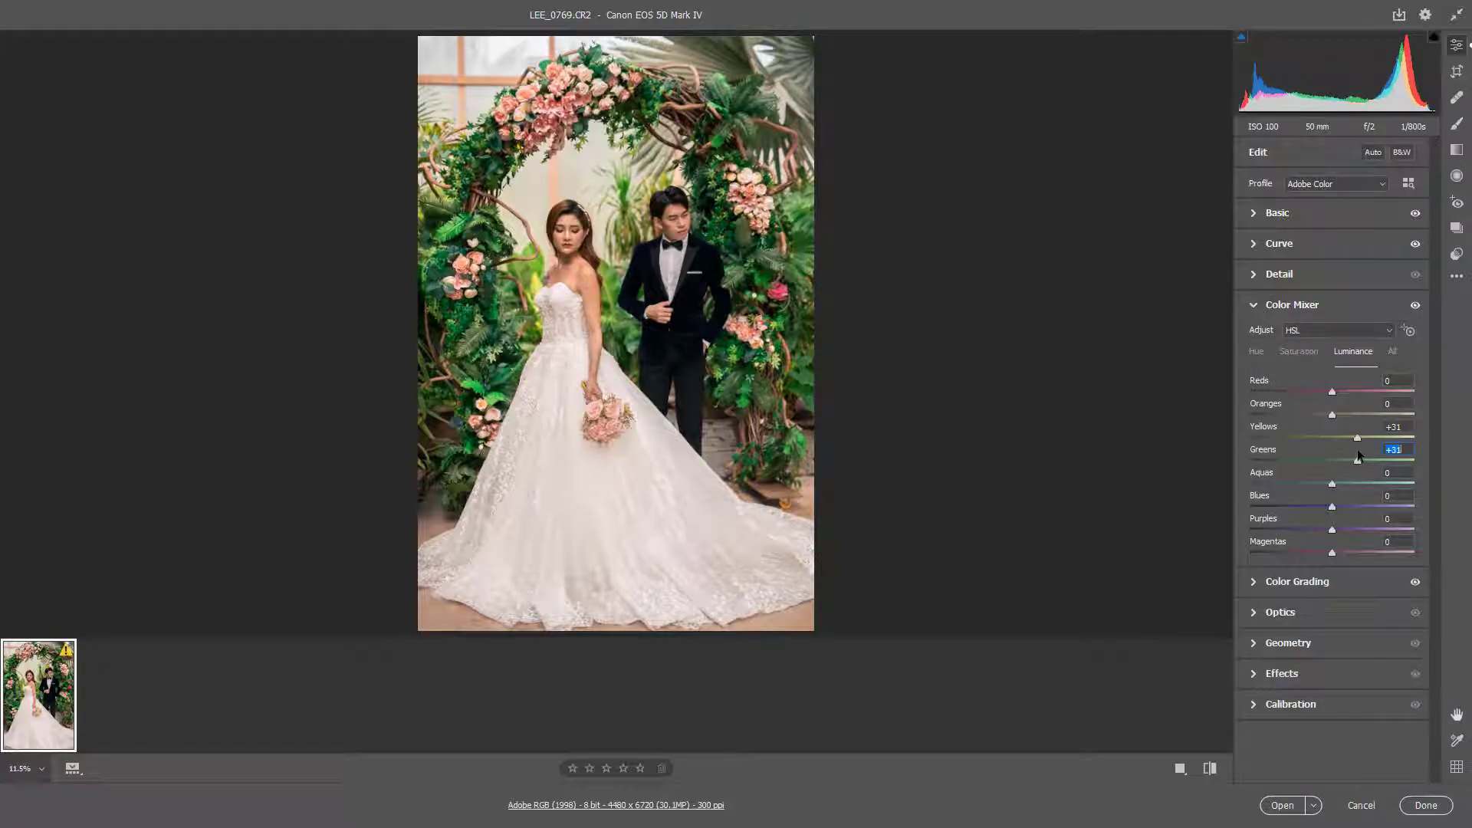
left_click_drag(1358, 456, 1346, 458)
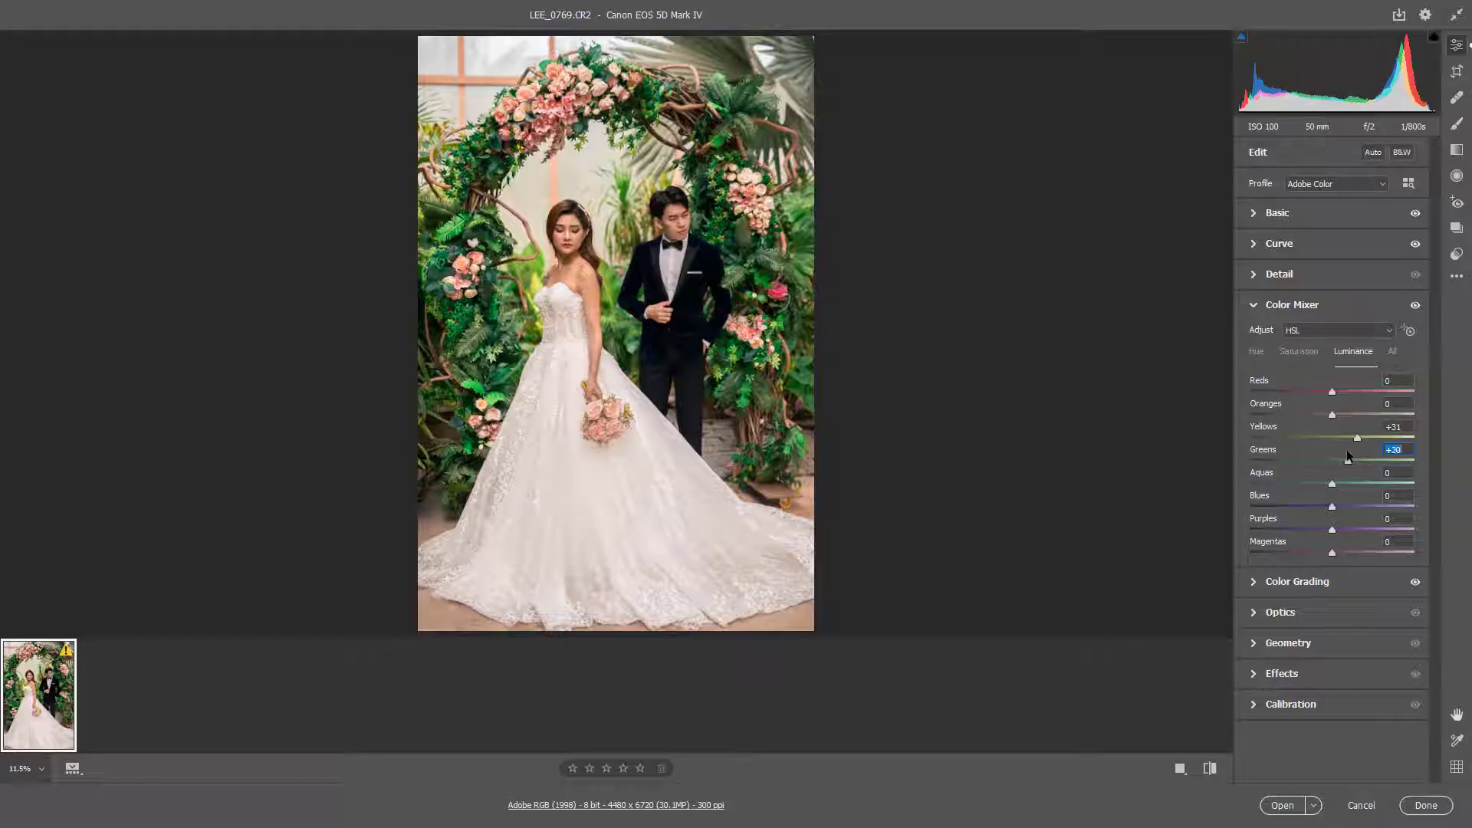
left_click(1298, 352)
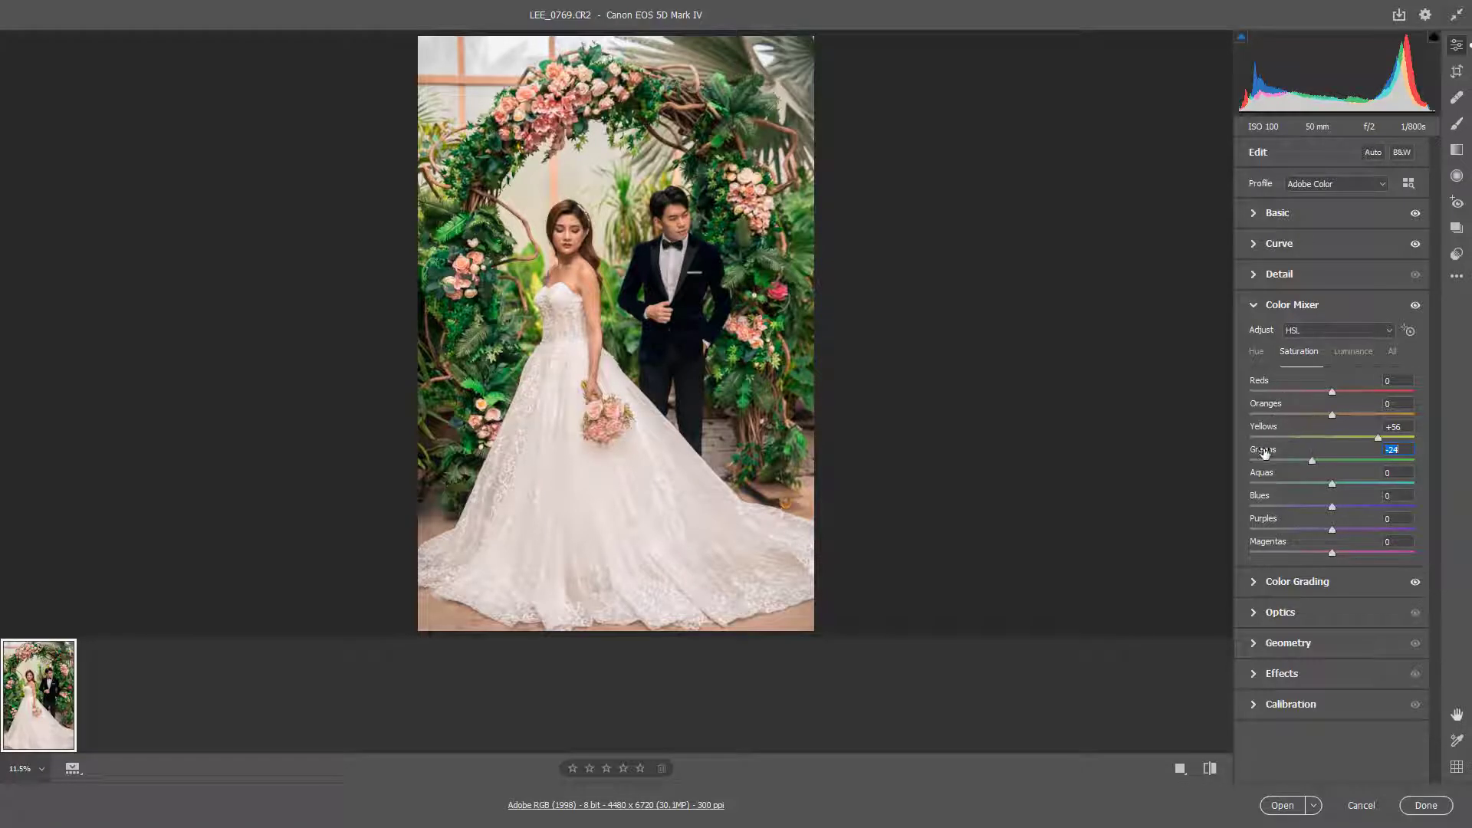
left_click(1257, 351)
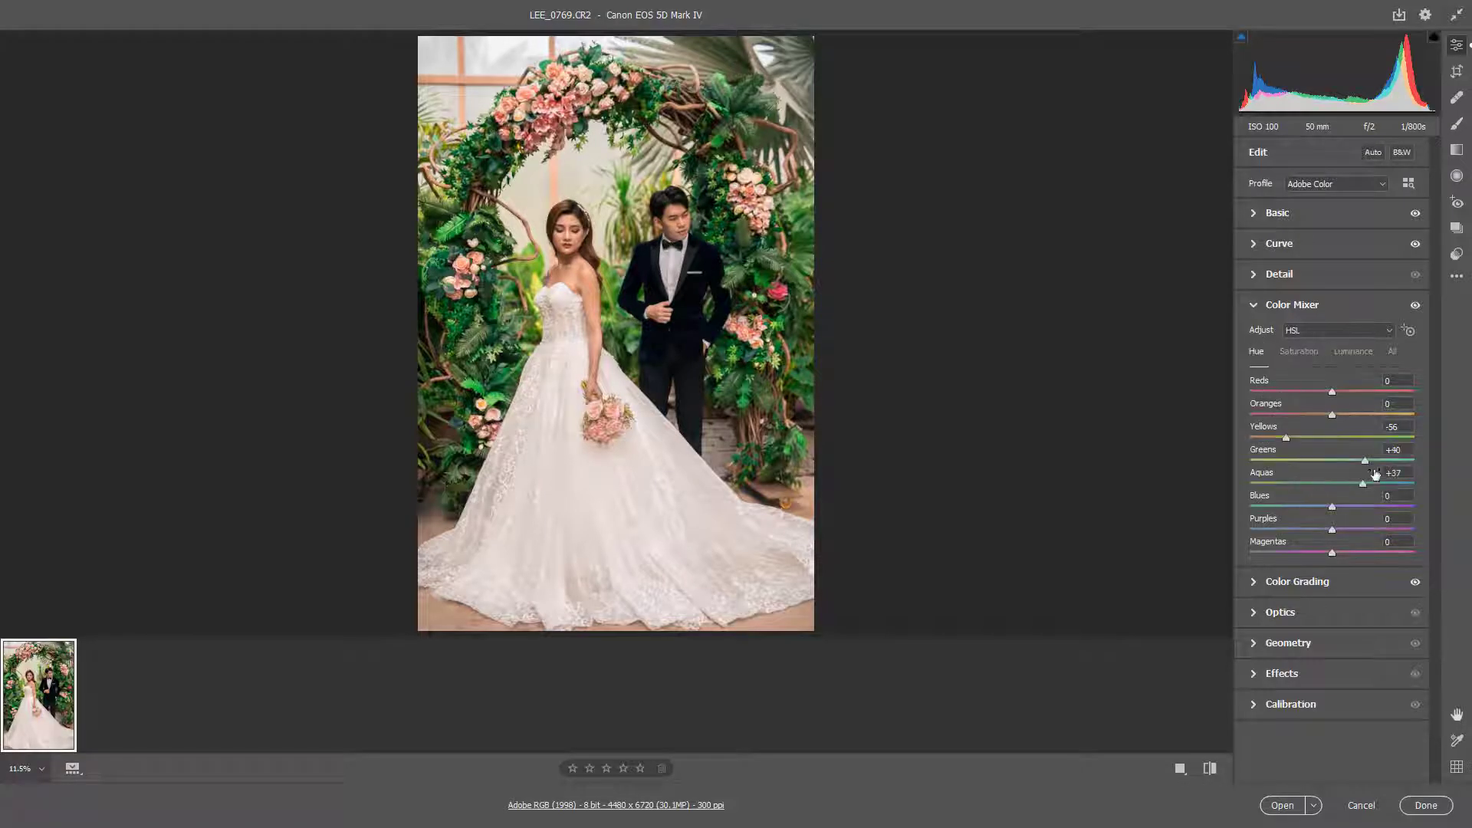
mouse_move(1367, 464)
left_mouse_down()
mouse_move(1388, 461)
mouse_move(1369, 459)
left_mouse_up()
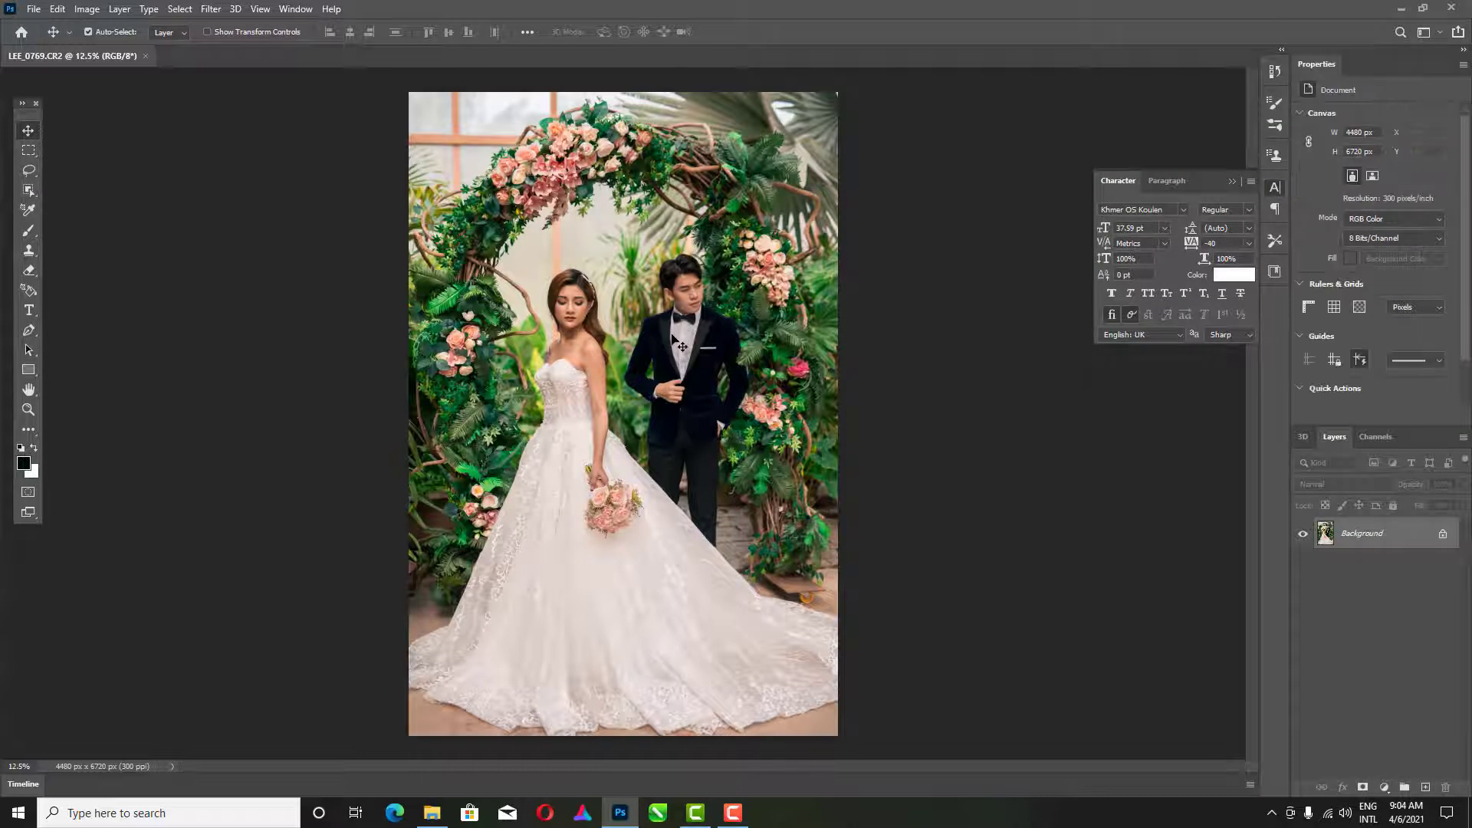
Duplicate the Background layer of the wedding photo in Photoshop
key("super+space")
mouse_move(721, 358)
left_mouse_down()
mouse_move(780, 357)
mouse_move(726, 346)
left_mouse_up()
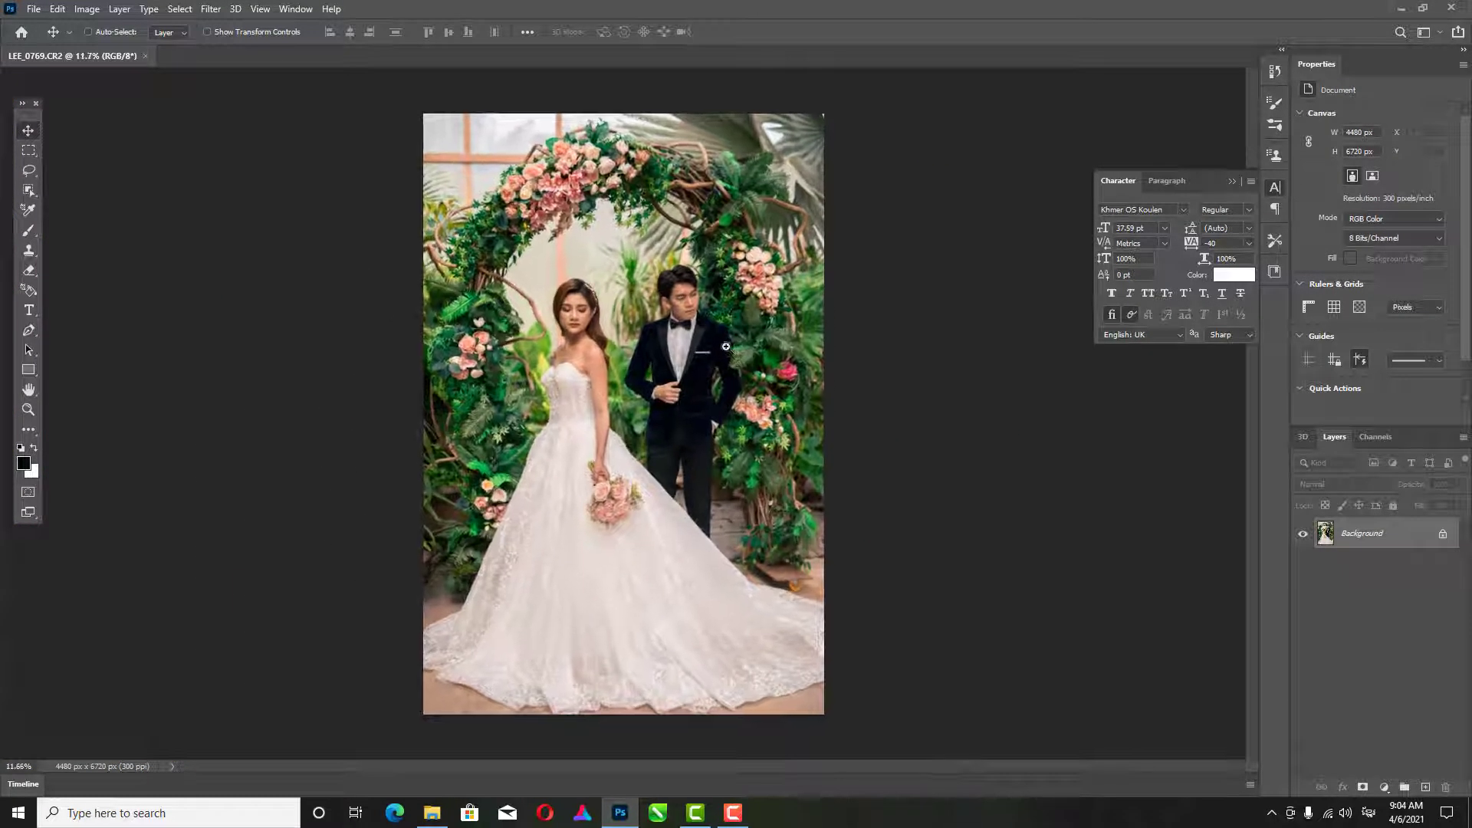
left_click_drag(1364, 533, 1425, 785)
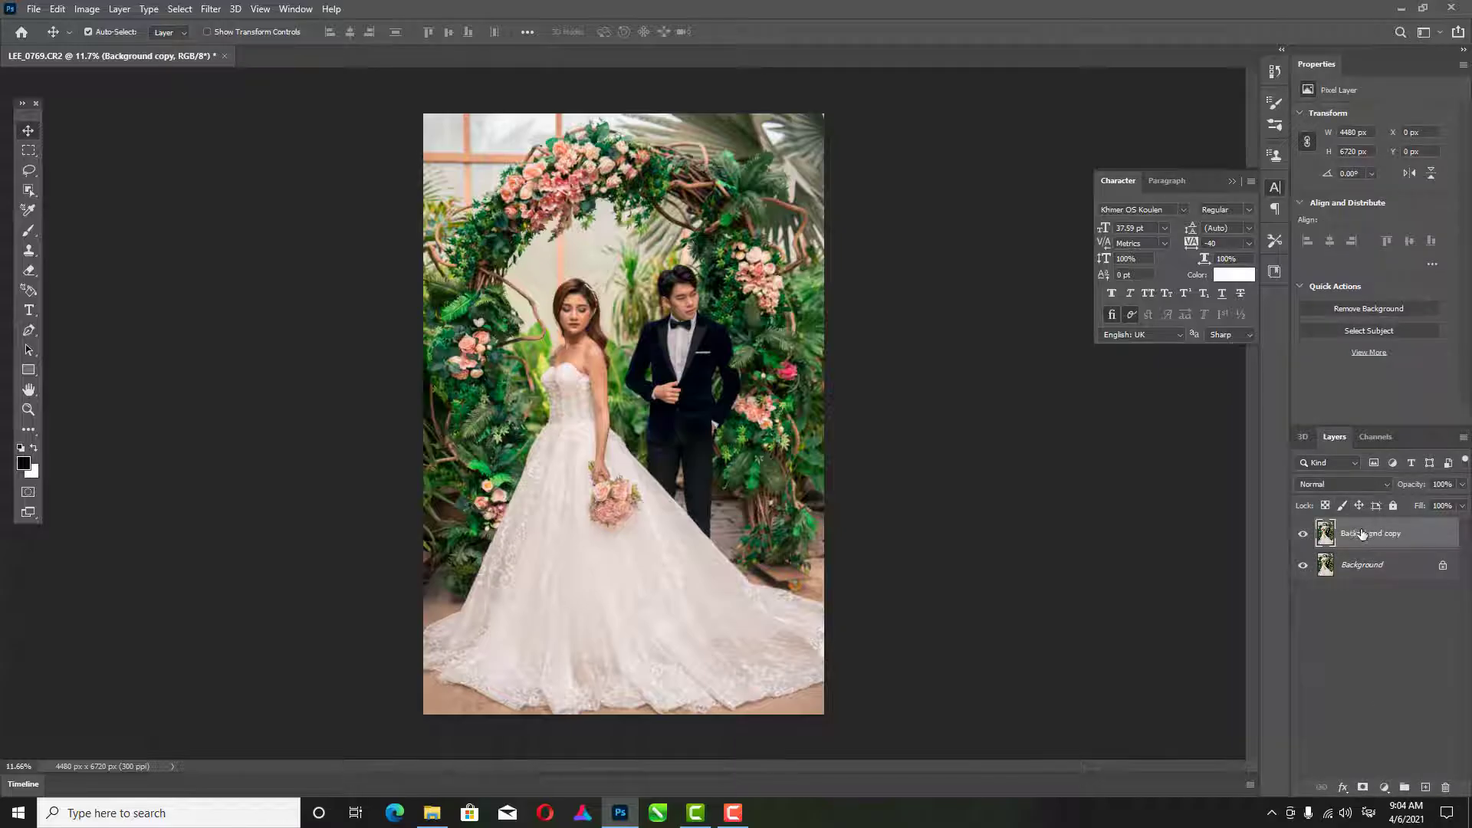
left_click_drag(650, 326, 655, 324)
left_click(86, 32)
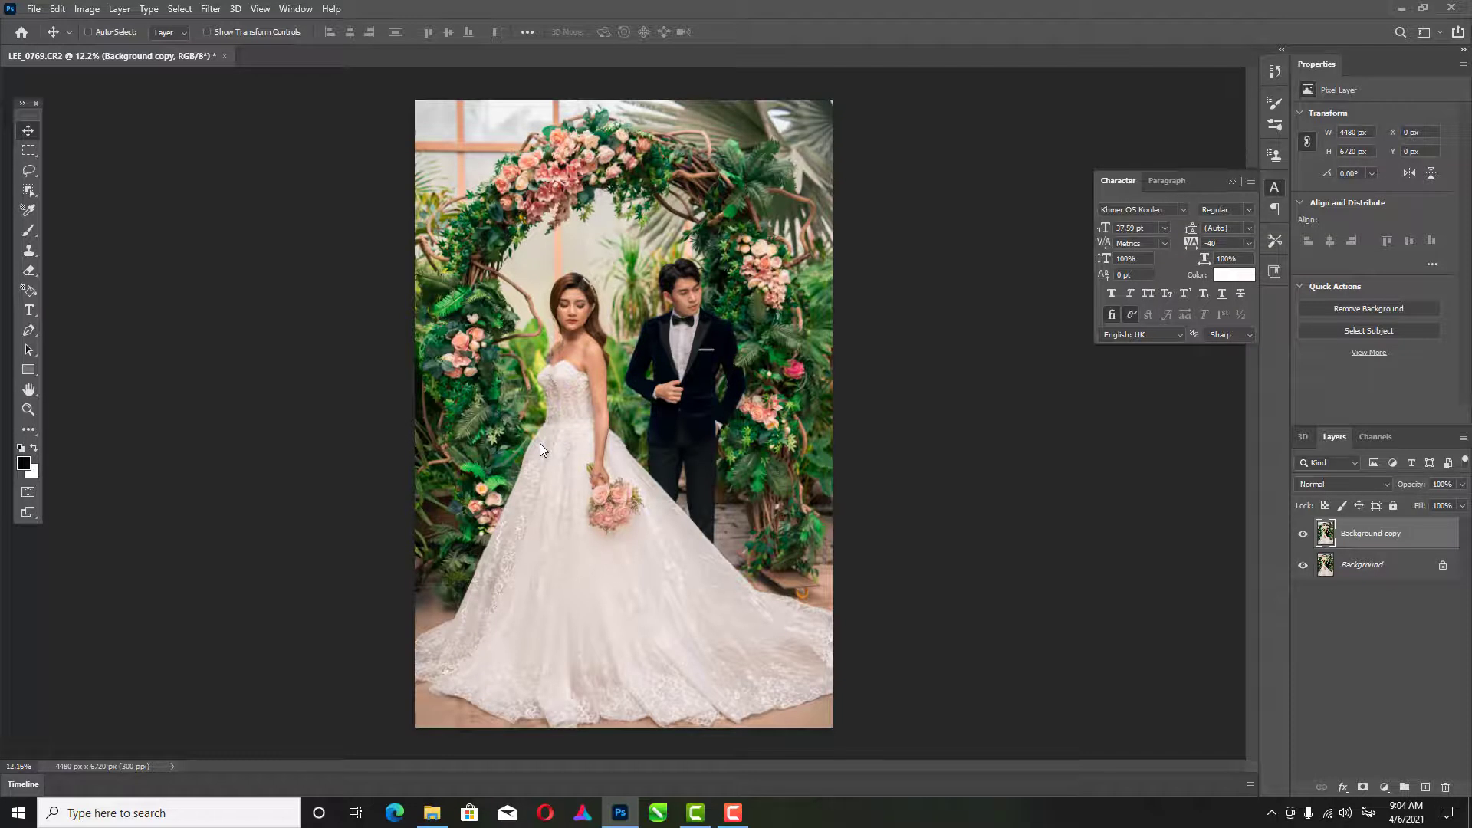
Open the duplicated layer in the Liquify filter and examine the skirt and hem of the bride's dress up close
key("ctrl+shift+x")
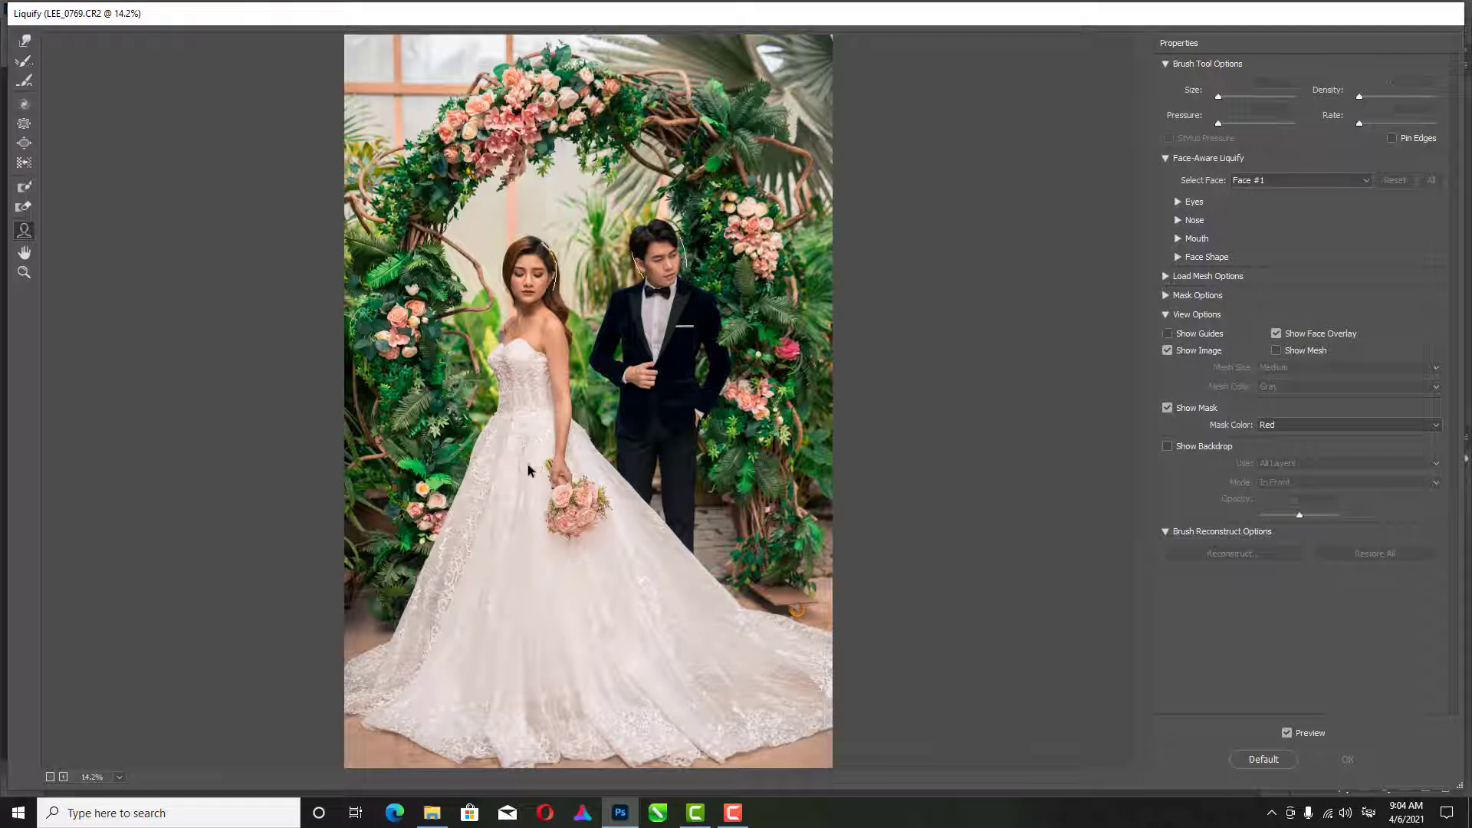
left_click(535, 465, "ctrl")
left_click(521, 468, "ctrl")
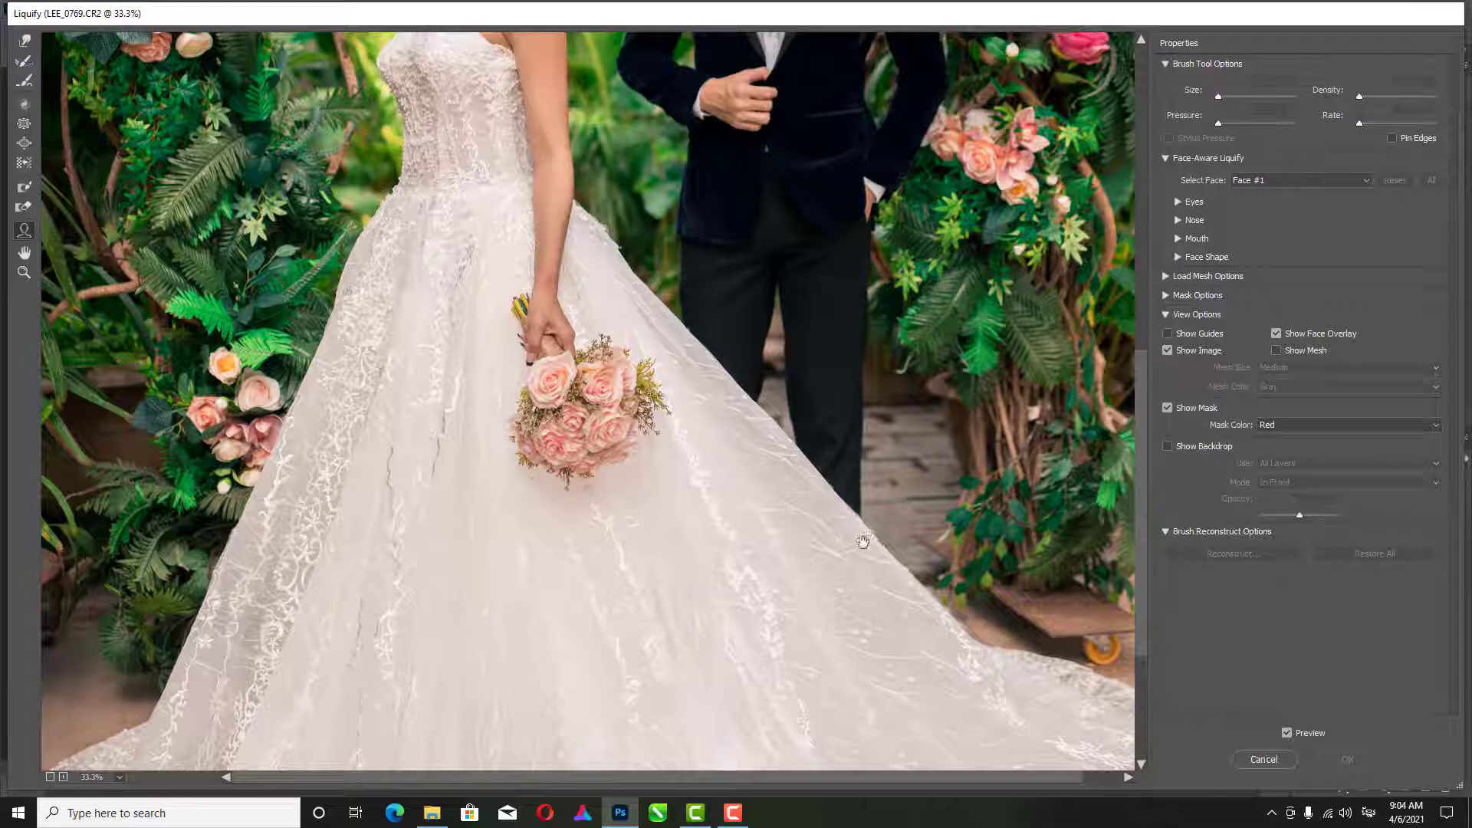
scroll(862, 540, "down", 5)
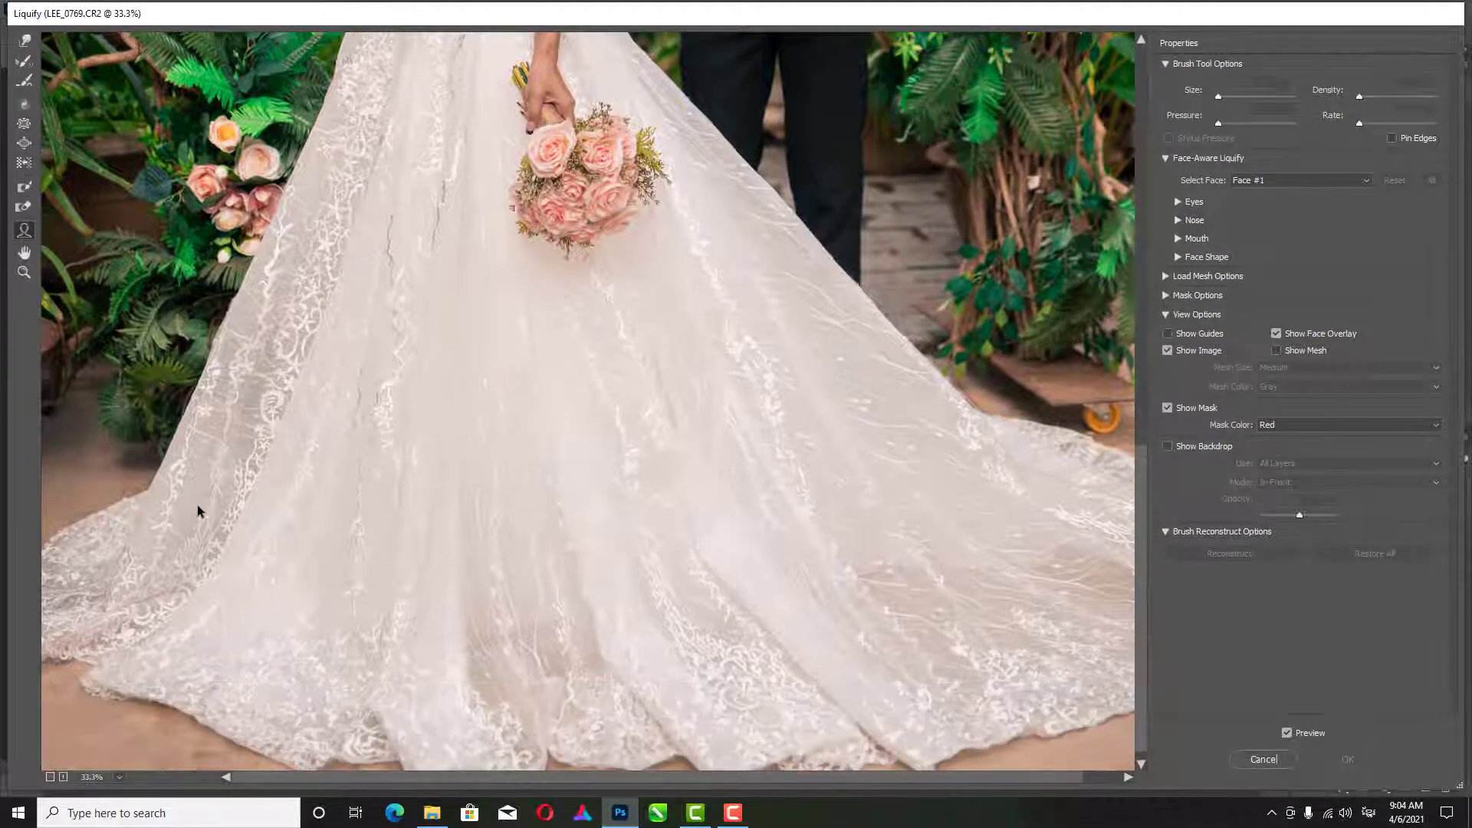
left_click(355, 503, "ctrl")
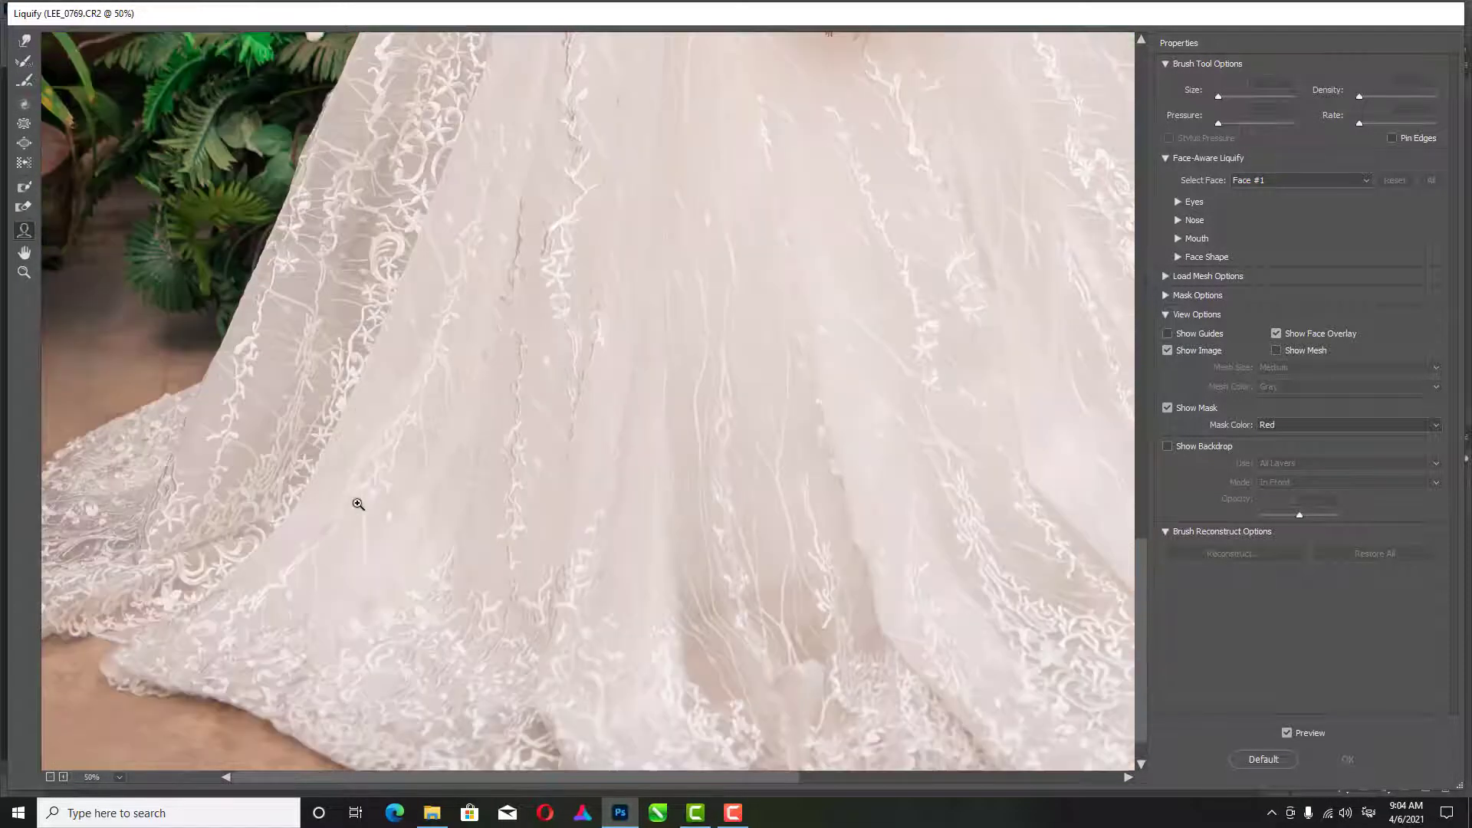
left_click(393, 531, "ctrl+alt")
key("ctrl+minus")
key("ctrl+minus")
key("ctrl+minus")
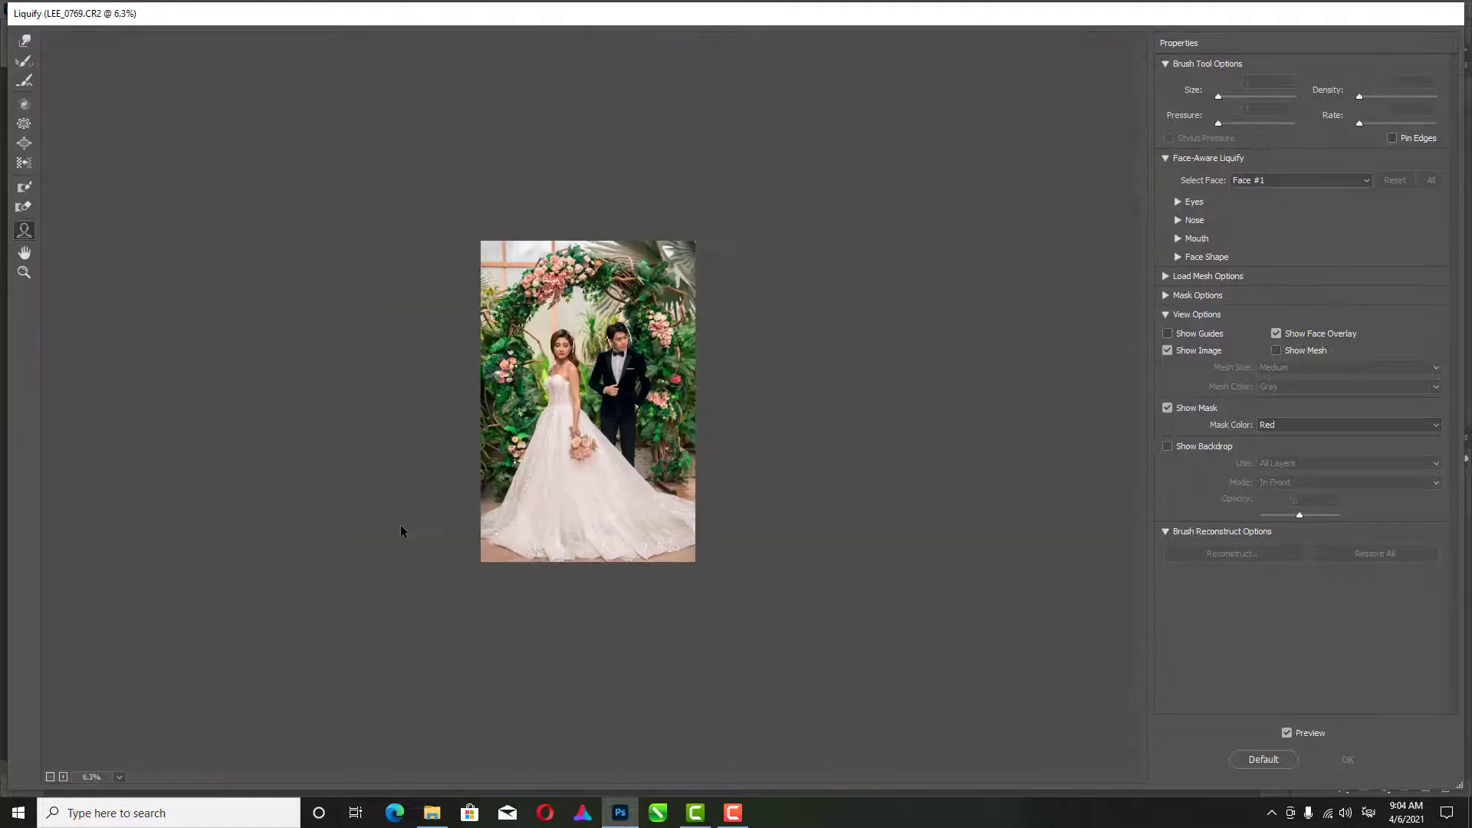
key("ctrl+plus")
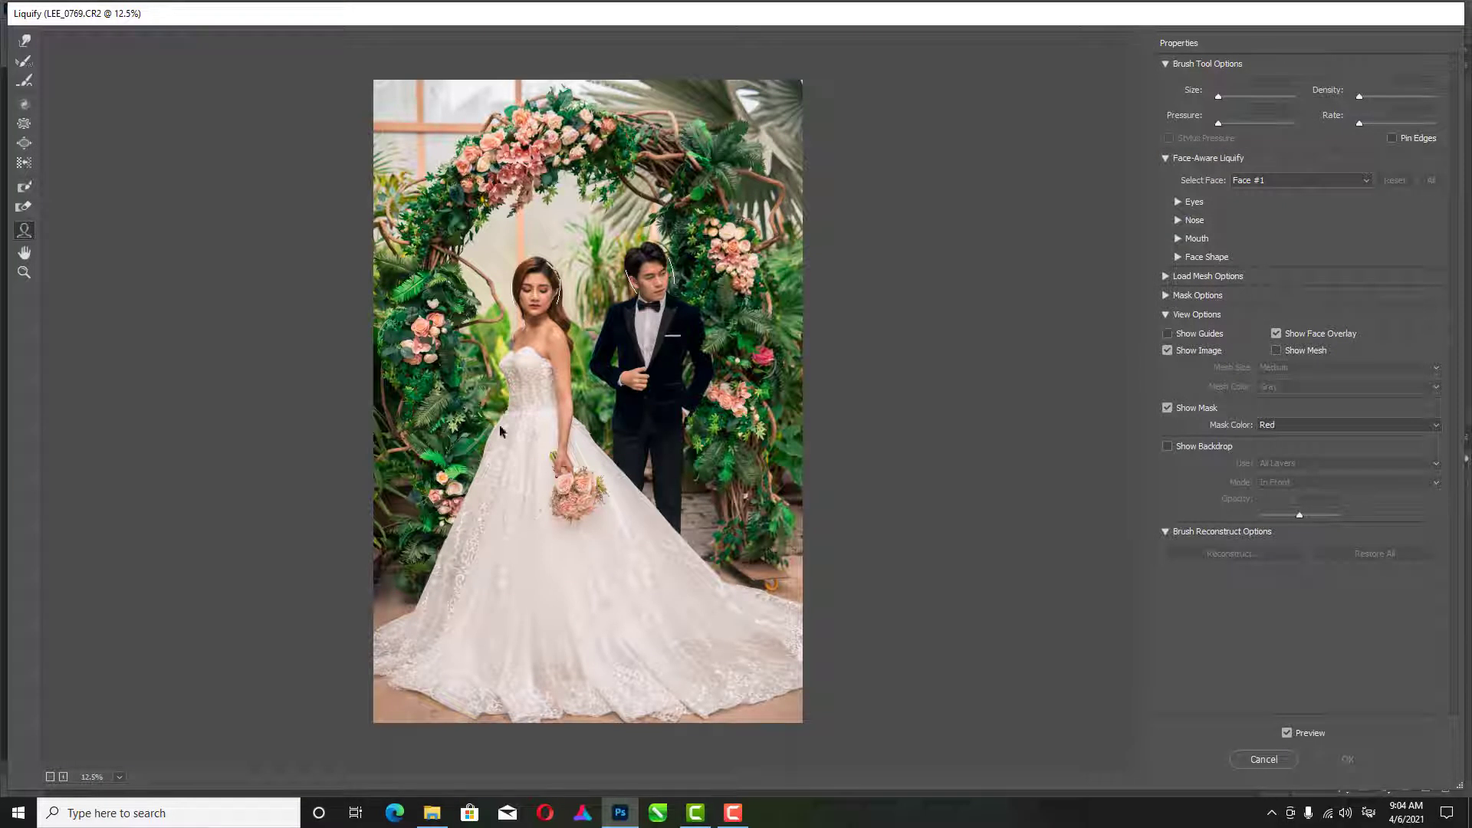
Refine the outer edge of the groom's trousers with the Forward Warp tool, using small brush sizes from 142 to 172
left_click(25, 42)
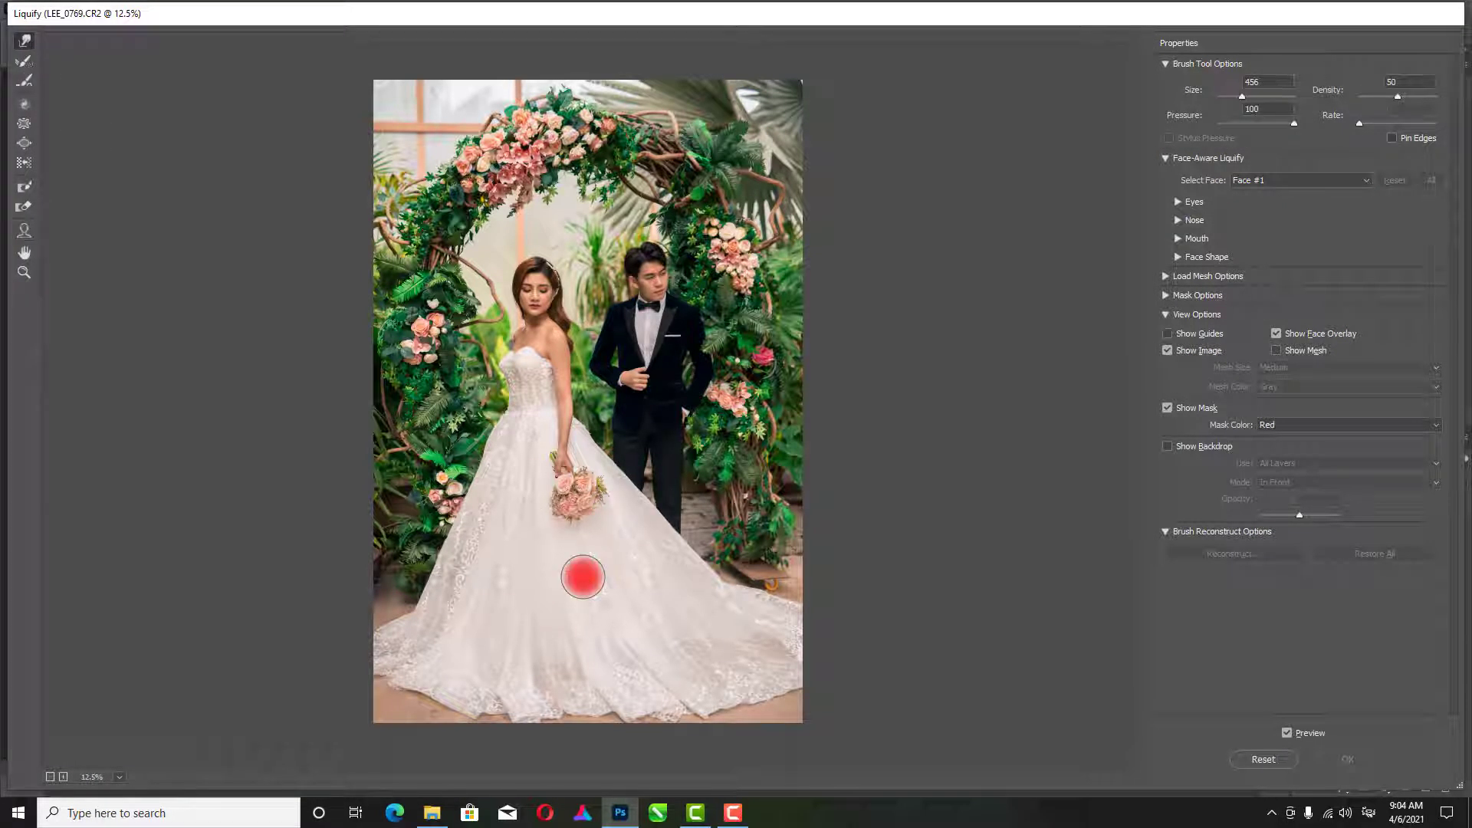
left_click_drag(583, 576, 595, 577)
left_click(723, 459, "ctrl")
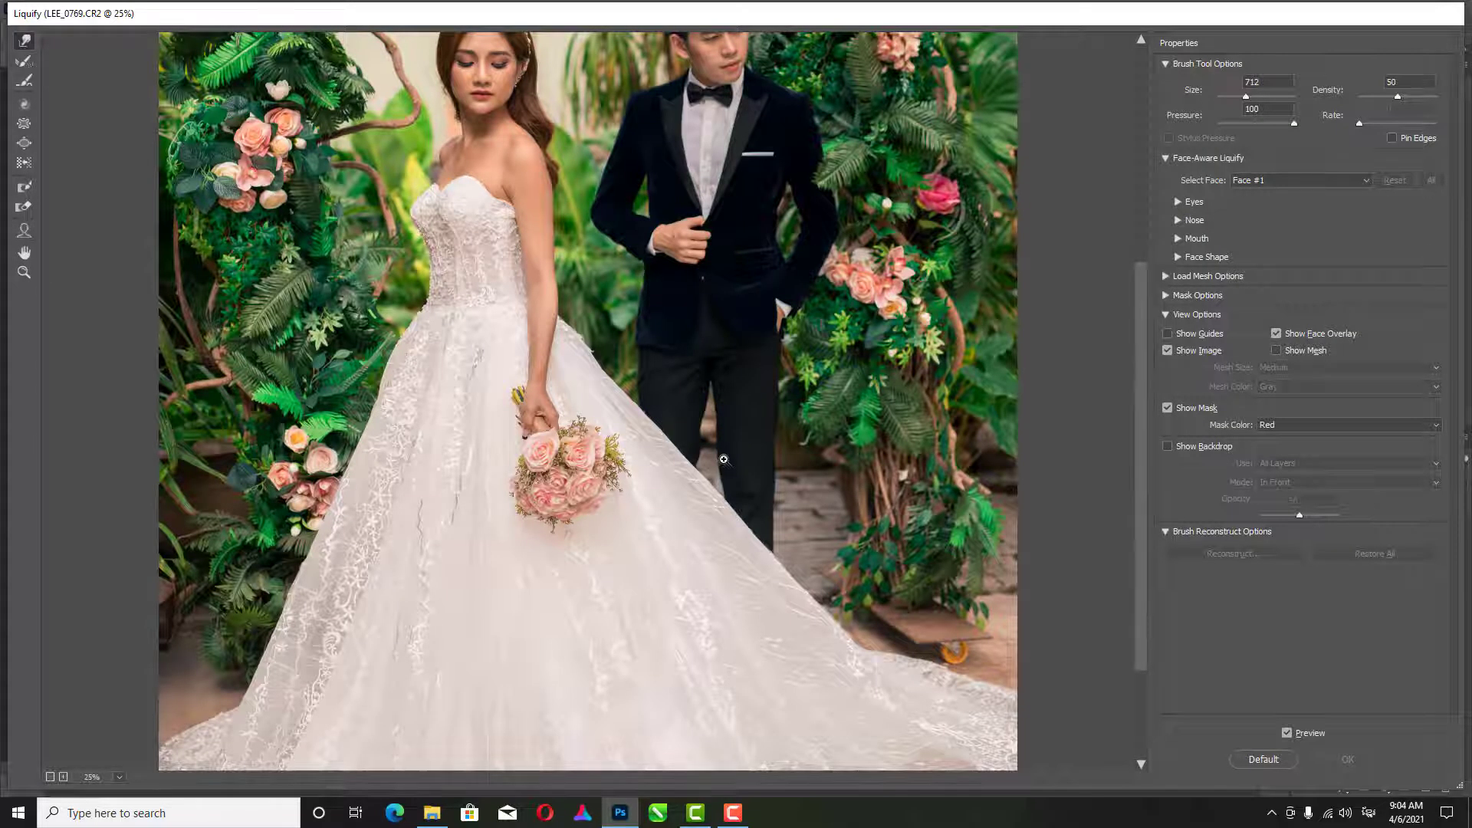
left_click(723, 459, "ctrl")
mouse_move(856, 300)
left_mouse_down()
mouse_move(809, 300)
mouse_move(832, 332)
mouse_move(810, 350)
mouse_move(816, 313)
mouse_move(789, 299)
left_mouse_up()
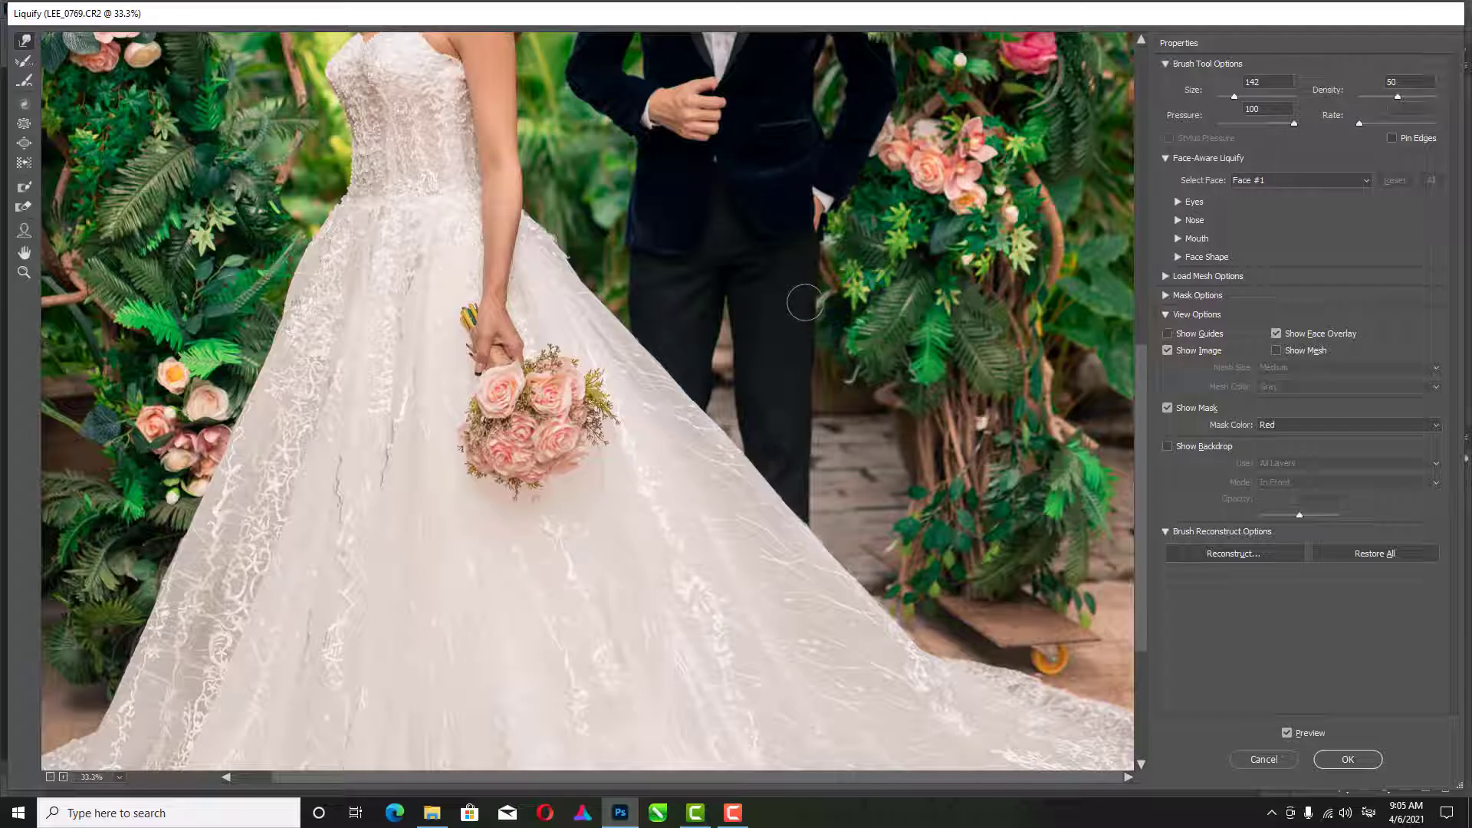
right_click(808, 325, "alt")
left_click_drag(811, 457, 823, 457)
right_click(810, 383, "alt")
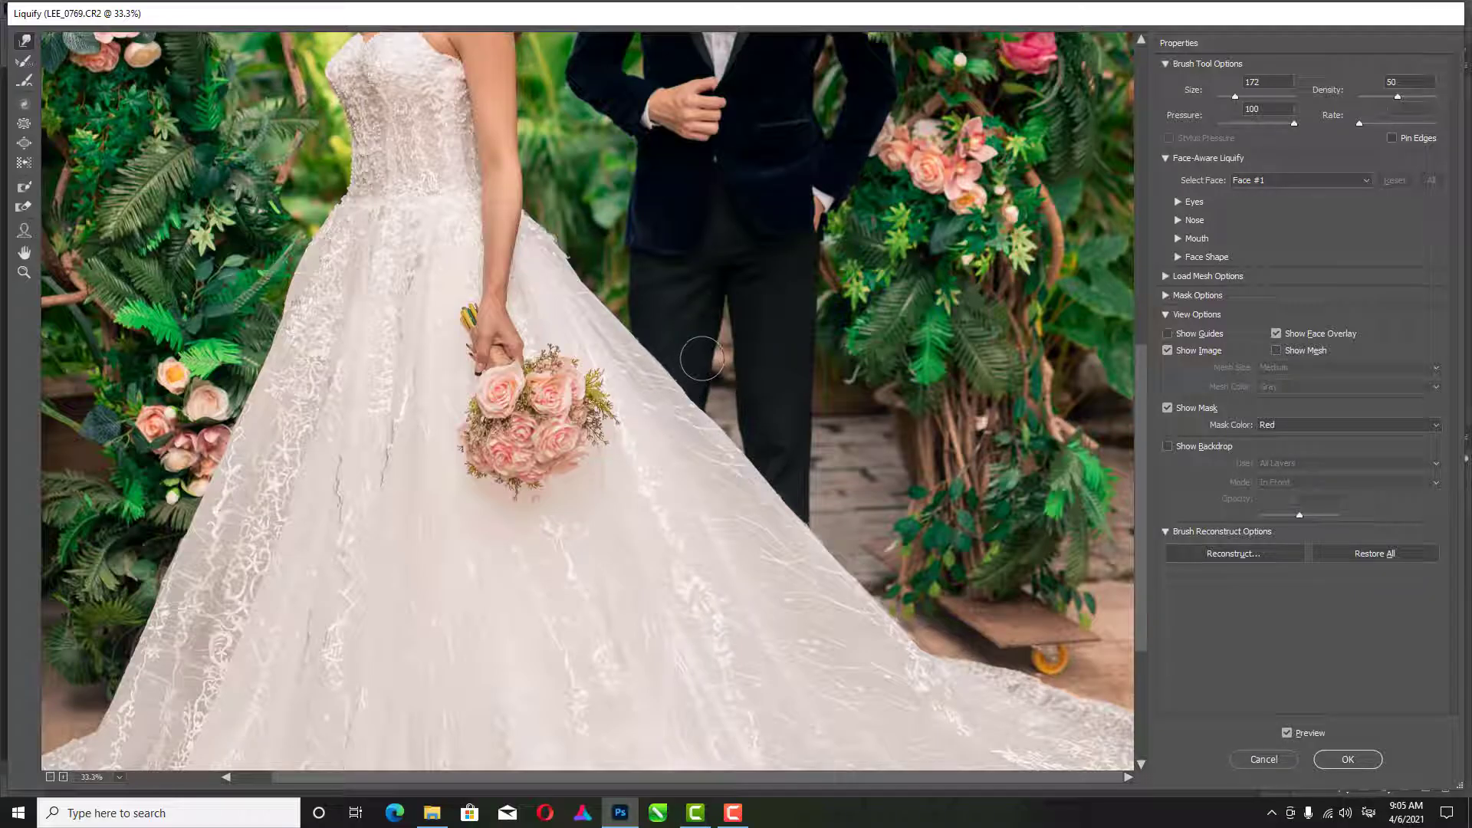
Reshape the upper edge of the dress train near the cart wheel with a 268 warp brush, and check the whole photo
left_click_drag(641, 451, 648, 353)
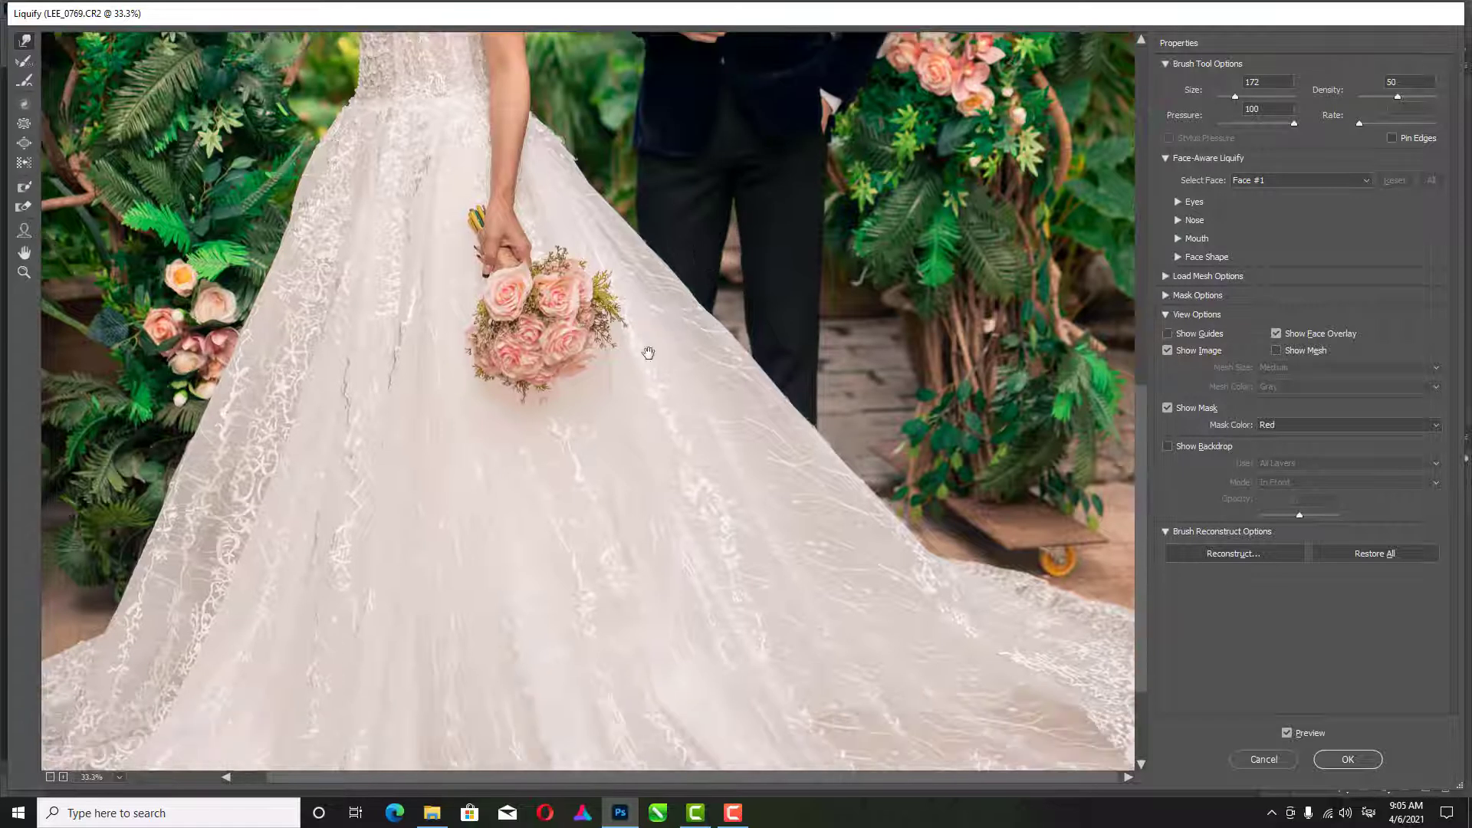
right_click(829, 543, "alt")
mouse_move(956, 571)
left_mouse_down()
mouse_move(923, 577)
mouse_move(862, 507)
left_mouse_up()
mouse_move(1015, 488)
left_mouse_down()
mouse_move(971, 470)
mouse_move(1009, 486)
left_mouse_up()
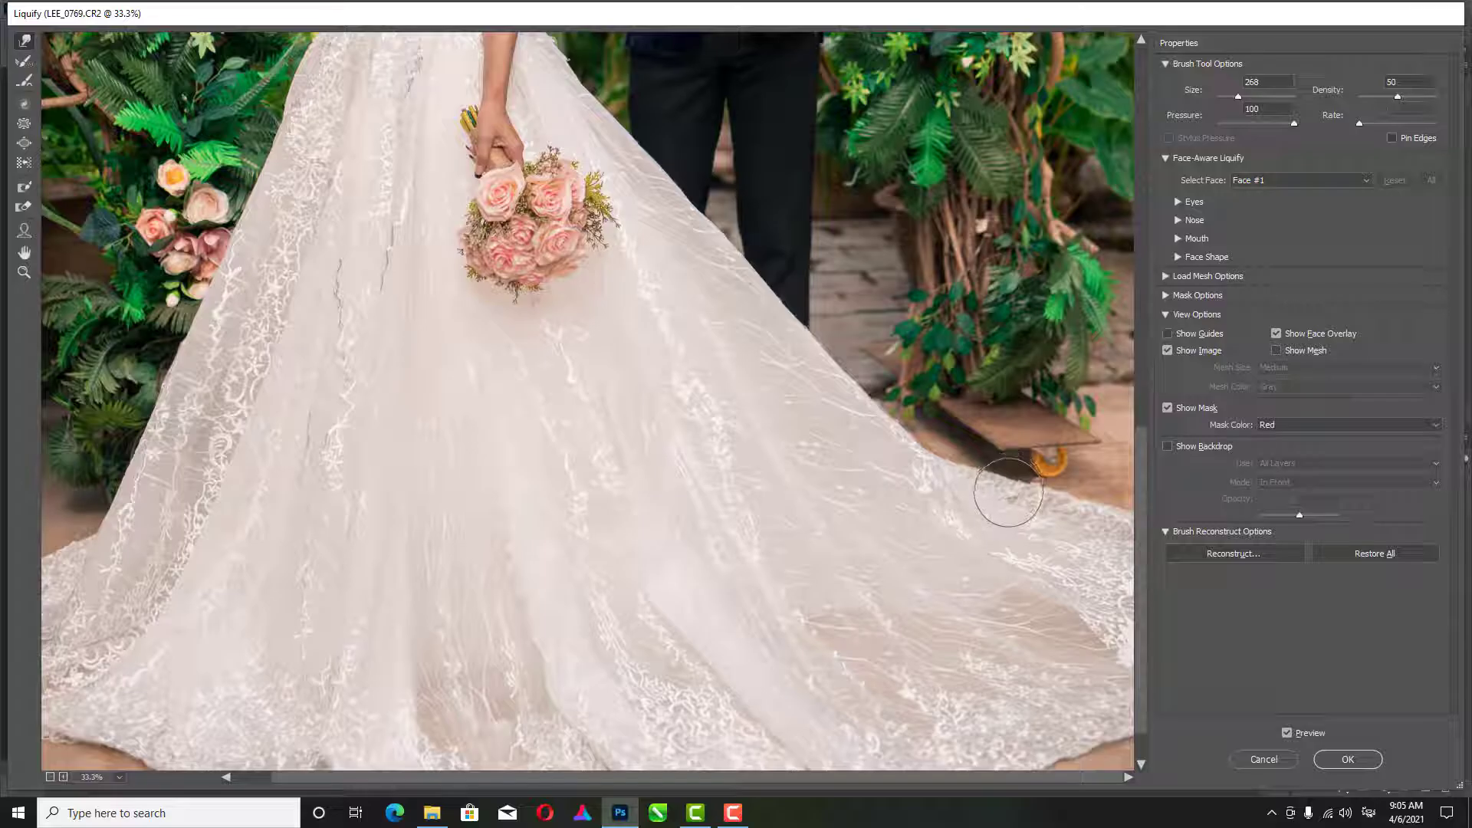
left_click(741, 512, "ctrl+alt")
left_click(742, 512, "ctrl+alt")
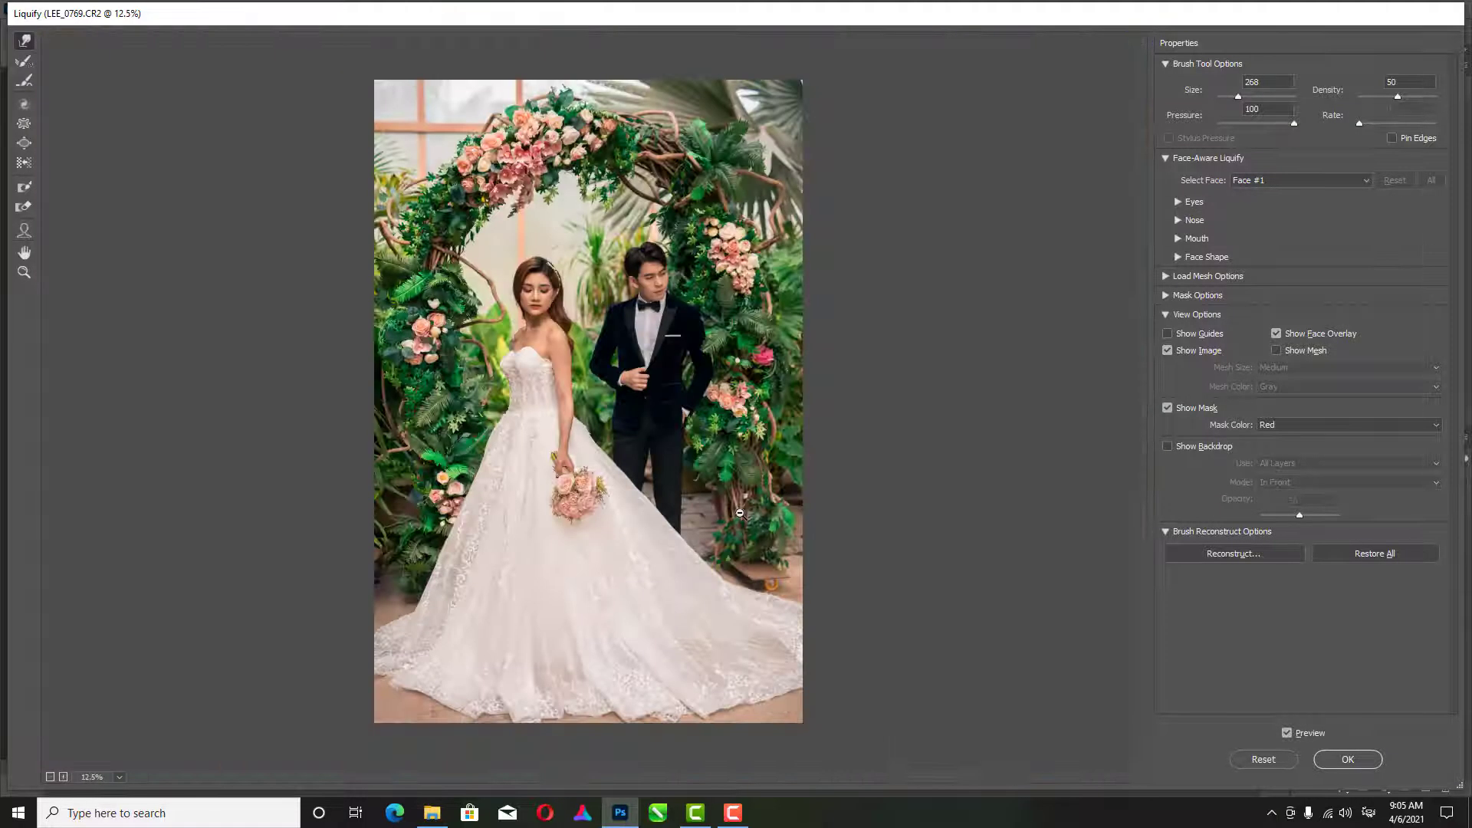
Enlarge the warp brush to about 900 and reshape the lower-left corner of the dress hem
left_click_drag(392, 614, 419, 615, "alt")
key("alt")
left_click_drag(412, 690, 460, 690, "alt")
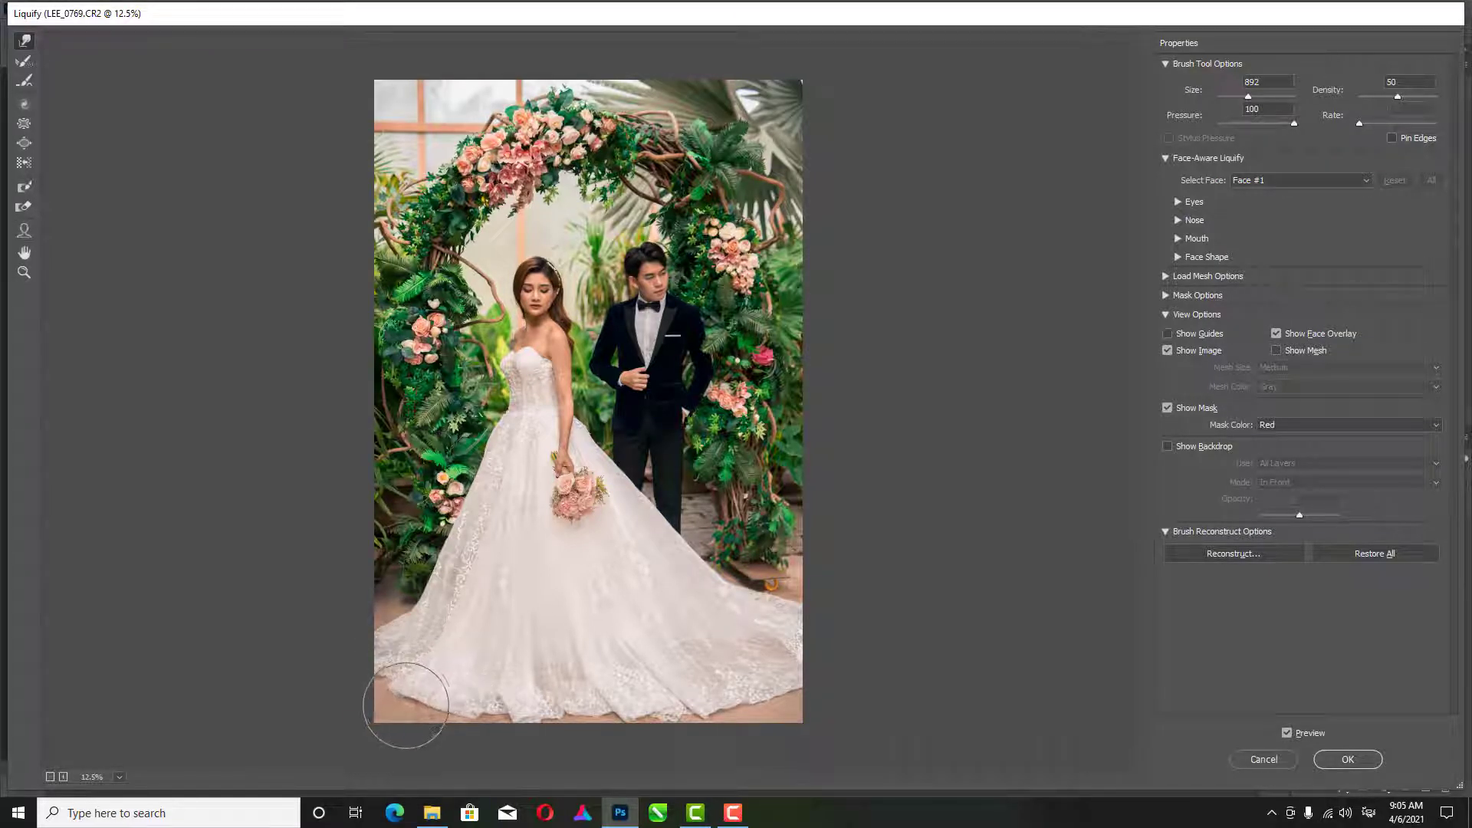
left_click_drag(402, 717, 430, 702)
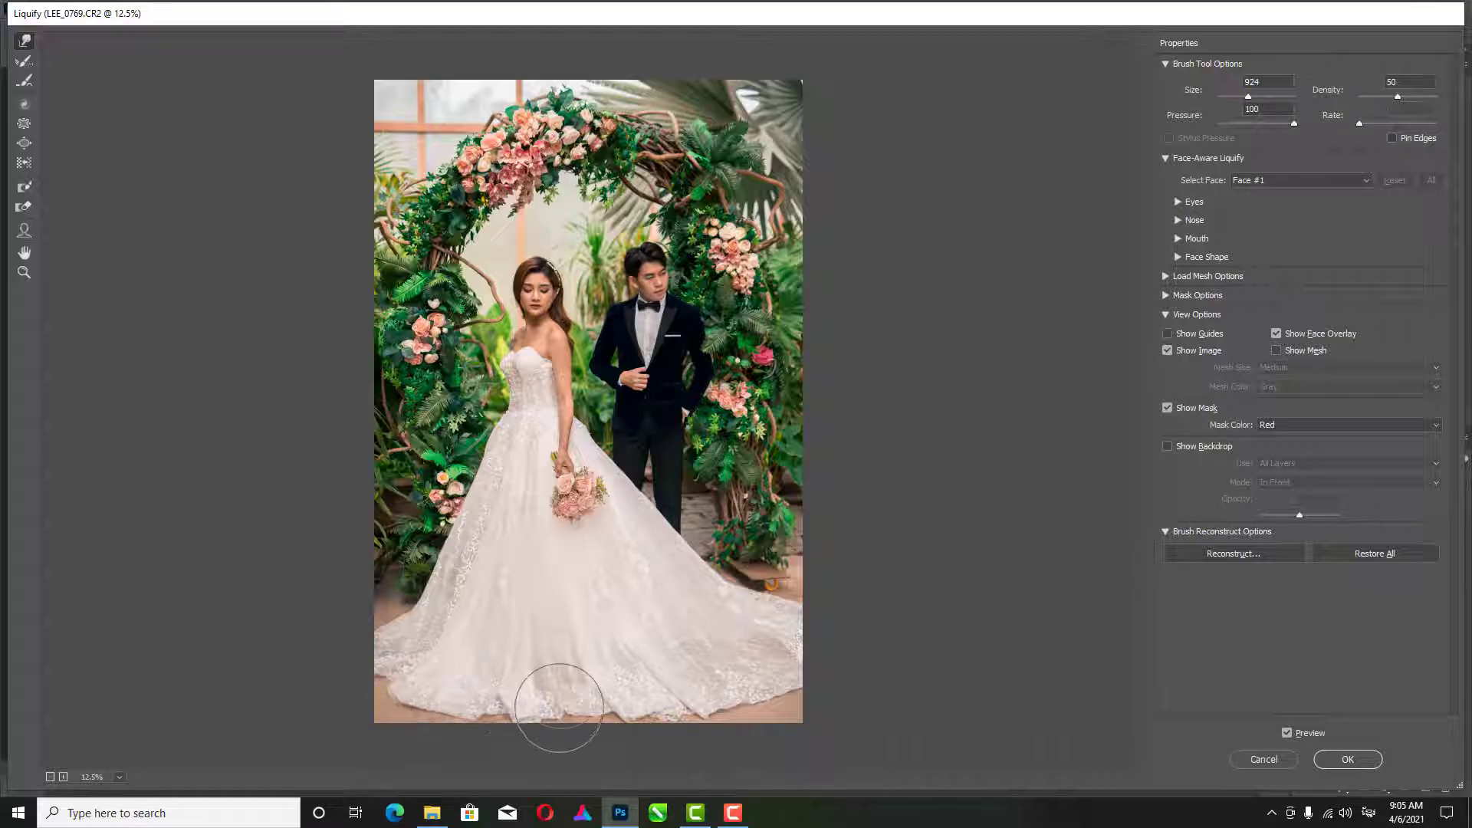
Reduce the warp brush to 316 and smooth the skirt edge between the bride's hand and the groom
left_click_drag(514, 574, 490, 573)
scroll(537, 506, "up", 2)
left_click_drag(617, 244, 598, 253)
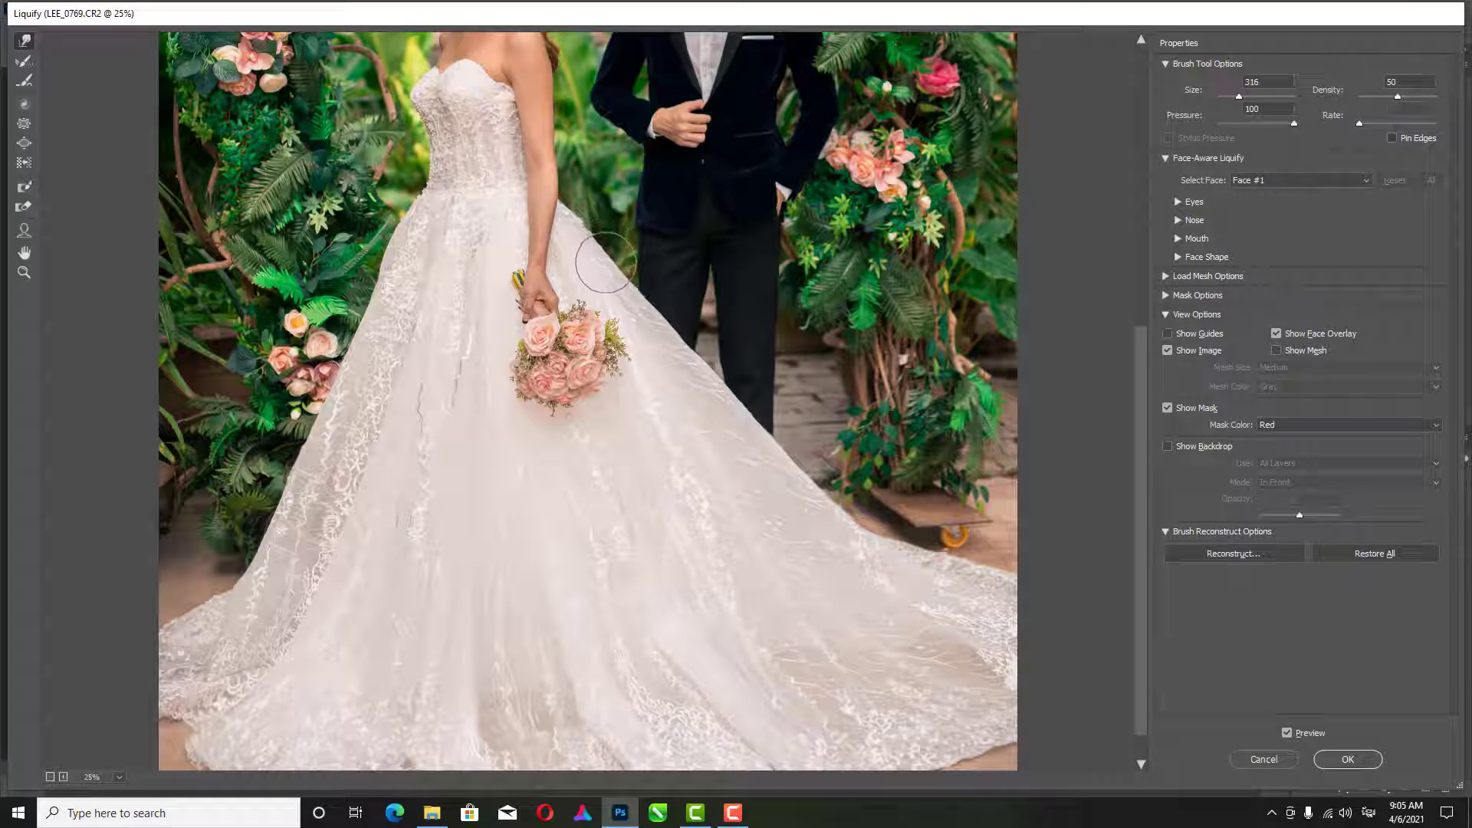
left_click_drag(617, 279, 611, 255)
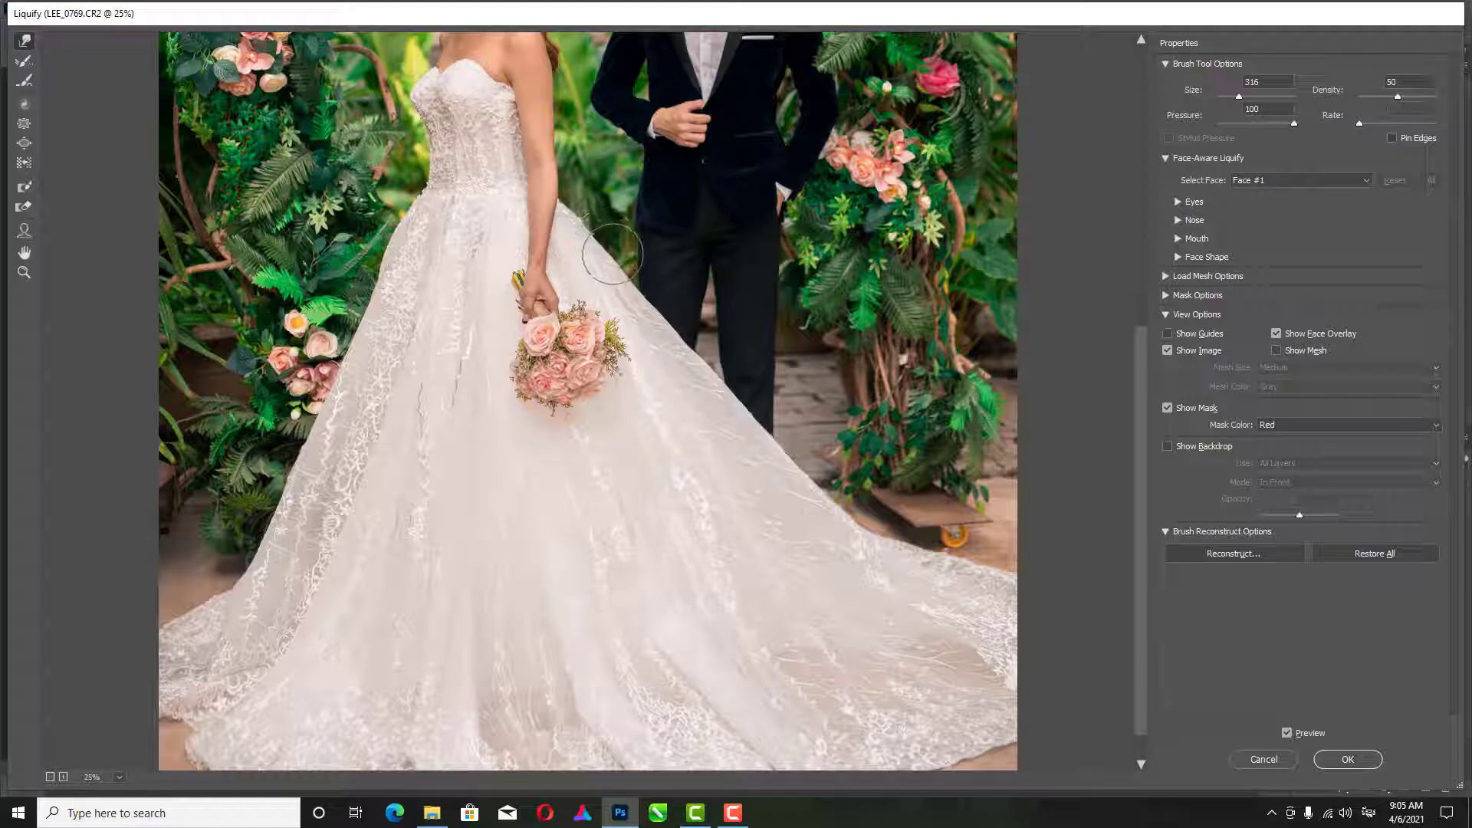
left_click_drag(614, 260, 600, 243)
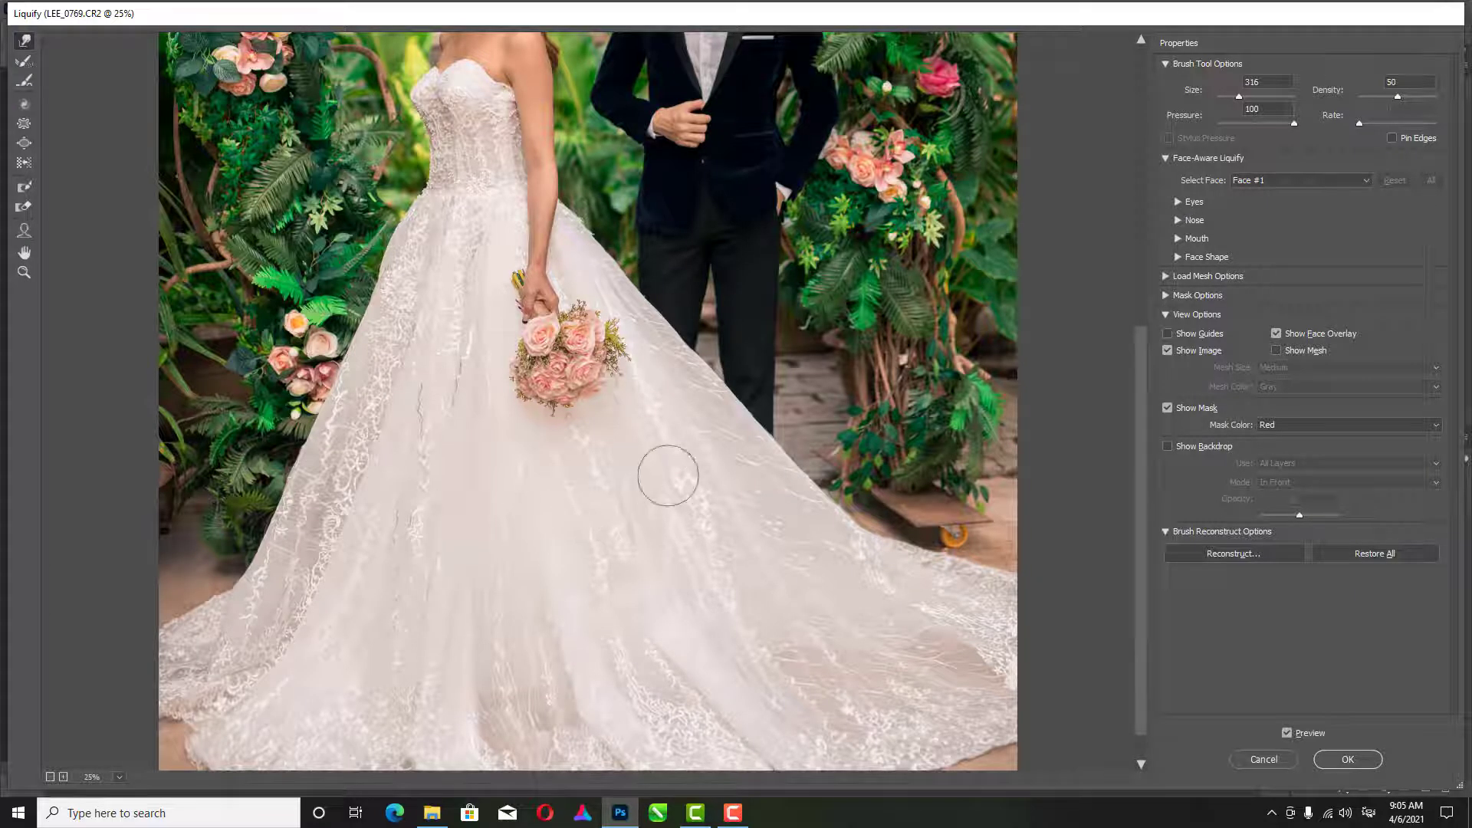
Warp the skirt below the bouquet on the groom's side, enlarging the brush to 420 and up to 732
left_click(681, 444)
left_click_drag(681, 444, 706, 452)
right_click(798, 588, "alt")
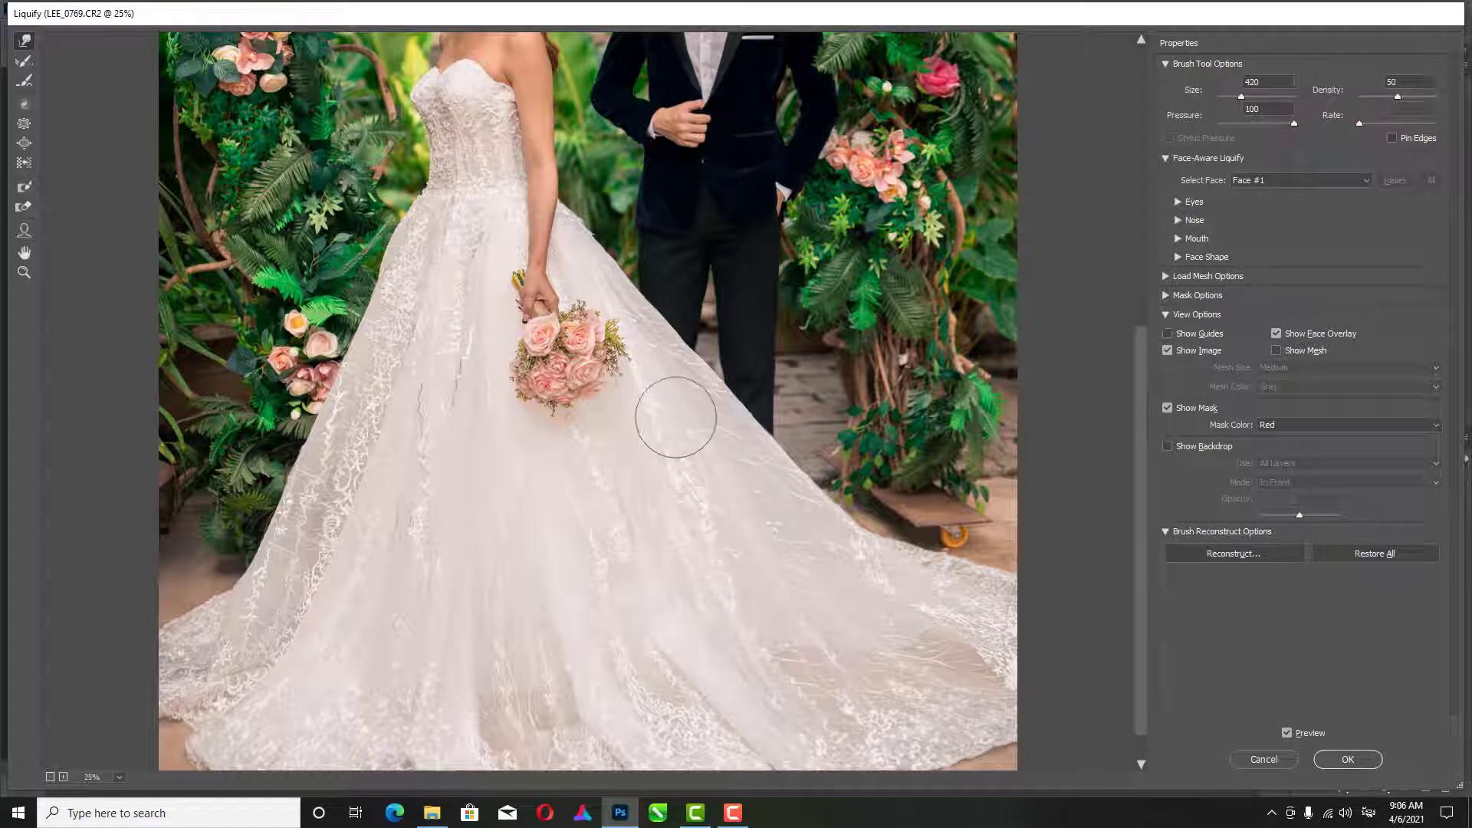
left_click_drag(713, 568, 759, 568)
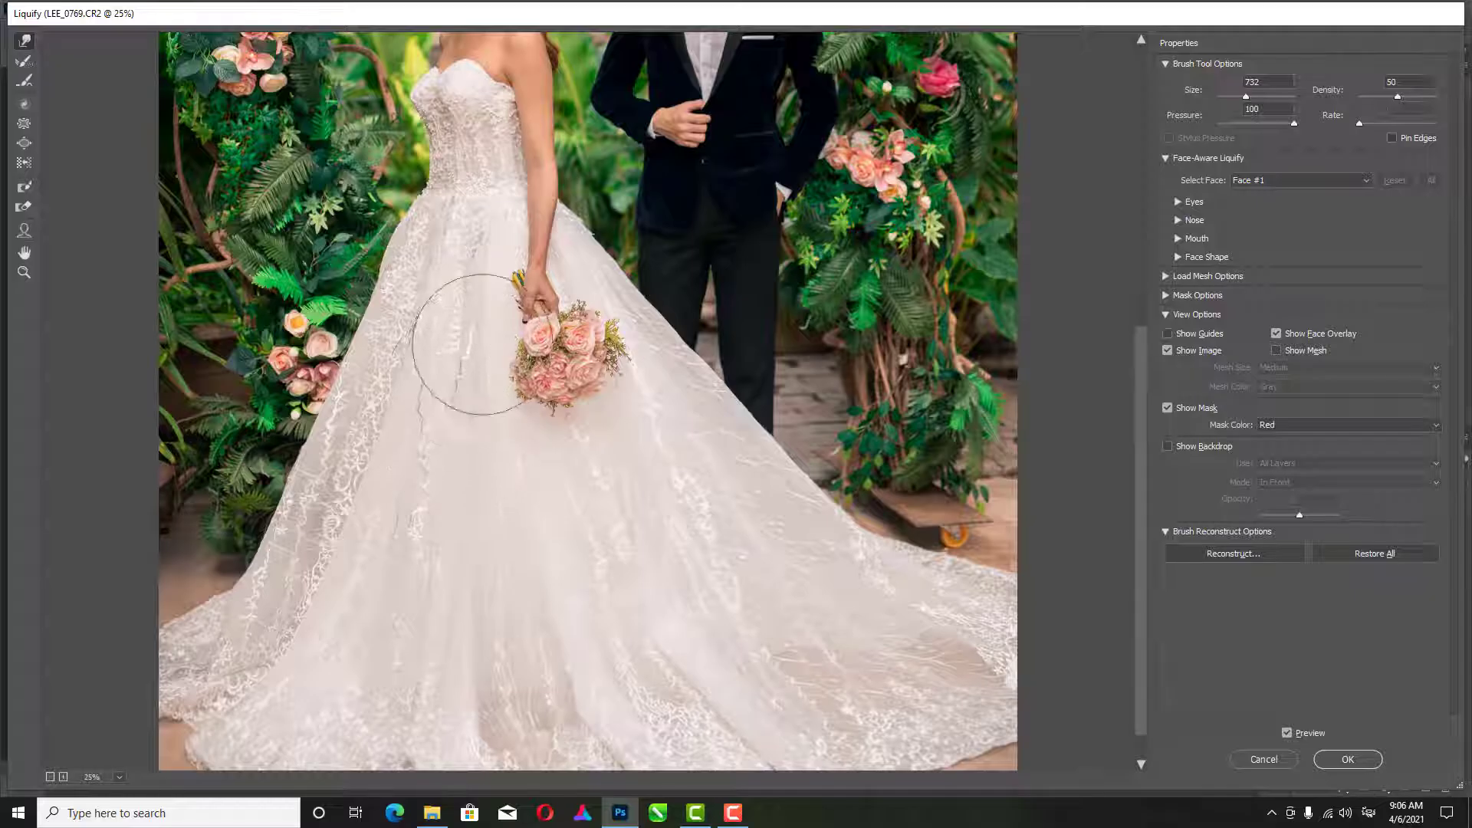
Set the warp brush to 524, reshape the skirt's left side beside the foliage, and view the whole photo
left_click_drag(475, 321, 442, 321)
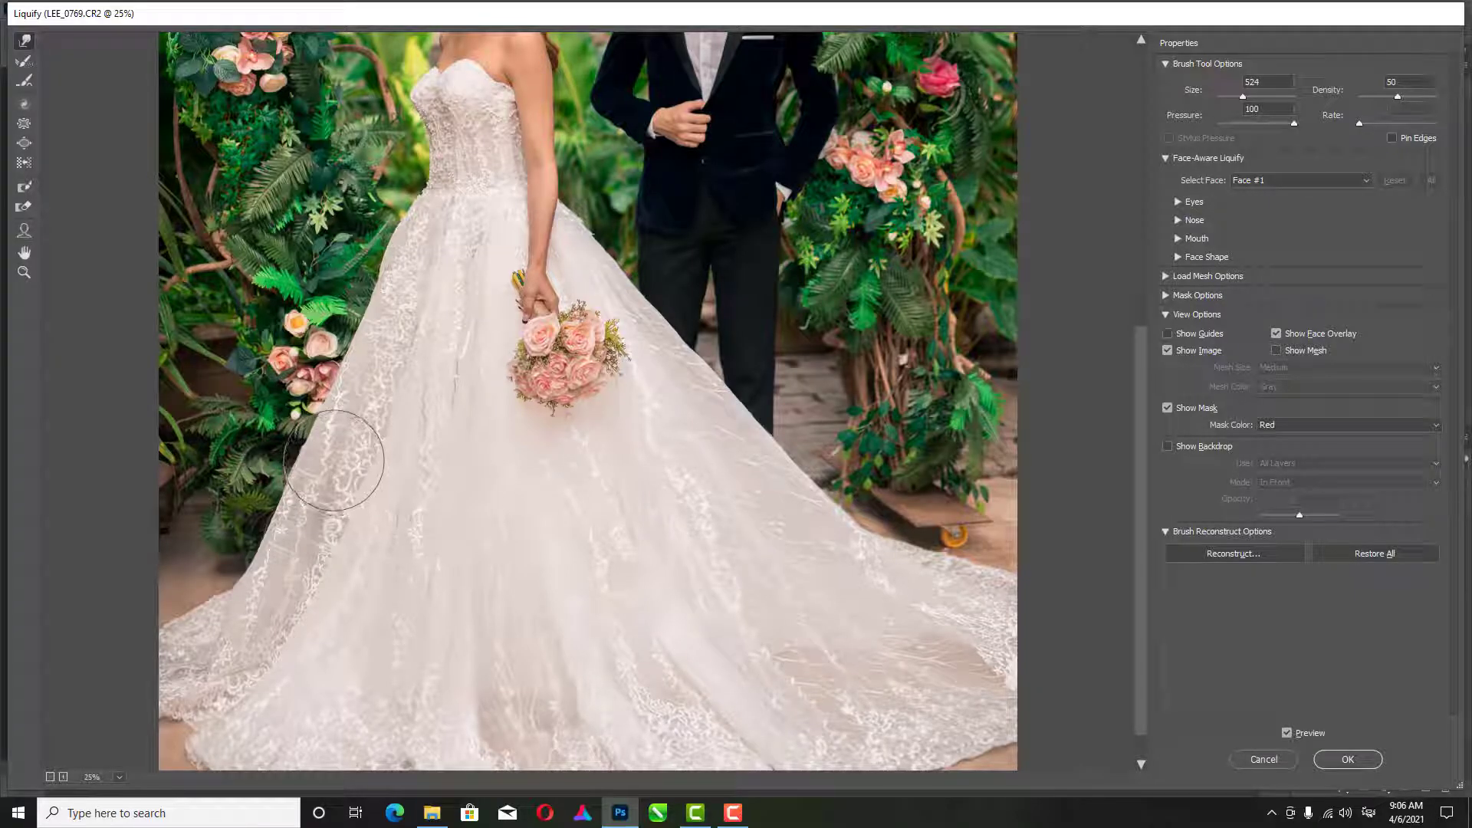
mouse_move(337, 460)
left_mouse_down()
mouse_move(252, 593)
mouse_move(229, 590)
mouse_move(238, 577)
mouse_move(188, 609)
mouse_move(253, 579)
mouse_move(277, 548)
mouse_move(247, 546)
mouse_move(282, 476)
mouse_move(291, 515)
mouse_move(274, 547)
left_mouse_up()
mouse_move(267, 541)
left_mouse_down()
mouse_move(263, 494)
mouse_move(351, 476)
mouse_move(360, 487)
mouse_move(335, 518)
left_mouse_up()
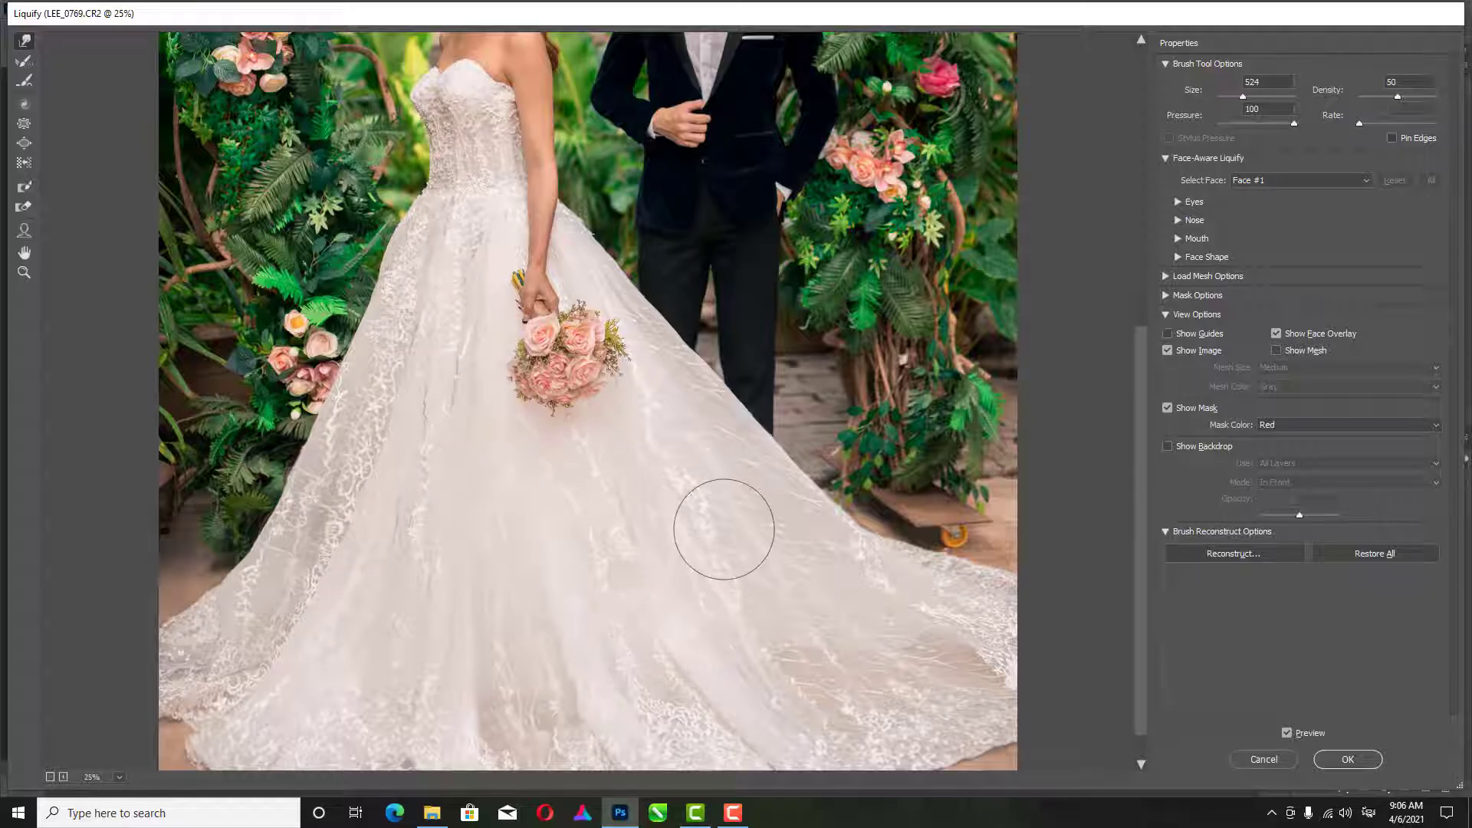
left_click(702, 568, "alt")
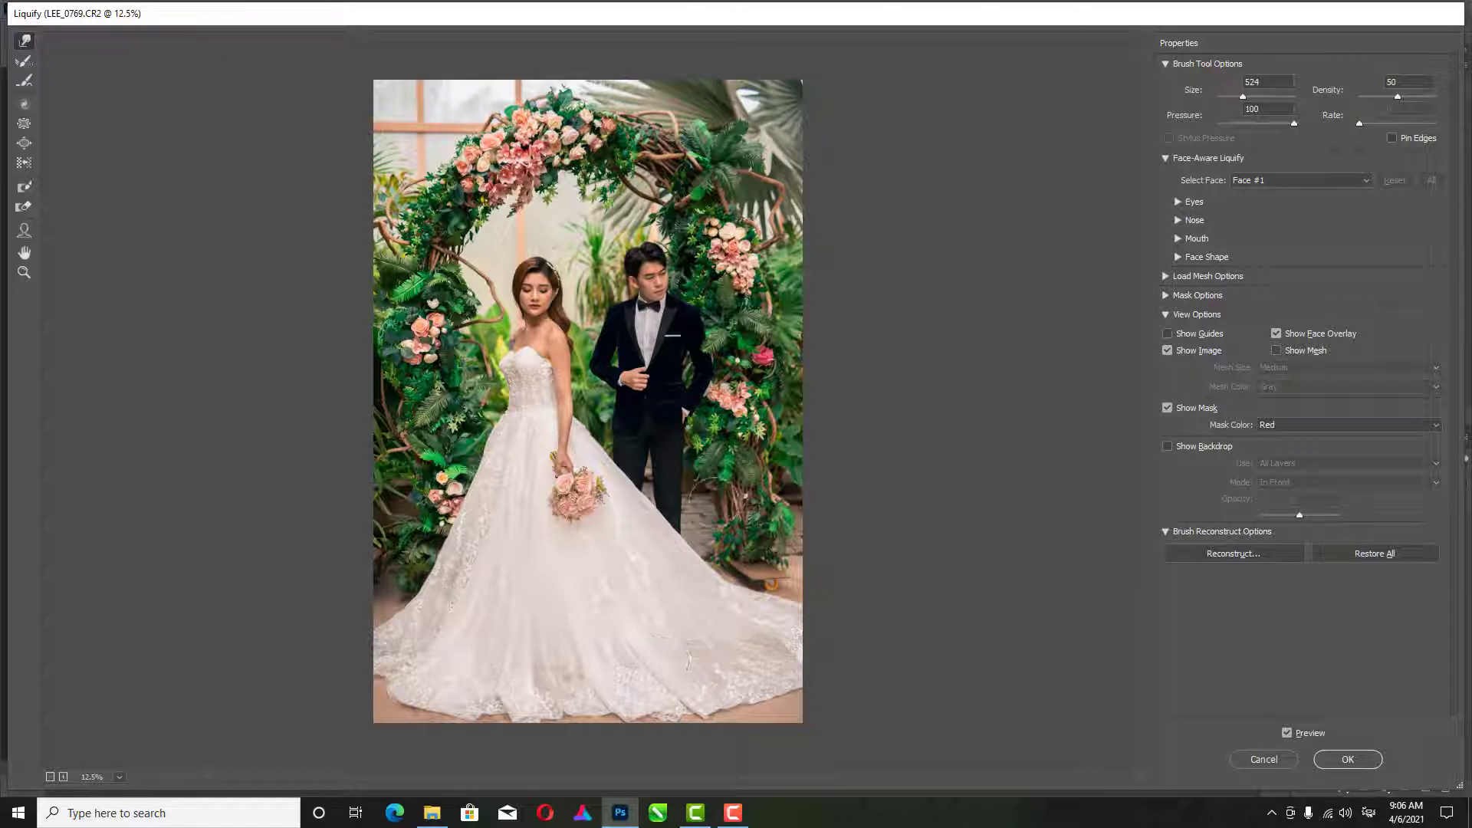
Reduce the warp brush to 348 and refine the skirt's trailing edge and hem on the groom's side
left_click(603, 592, "ctrl")
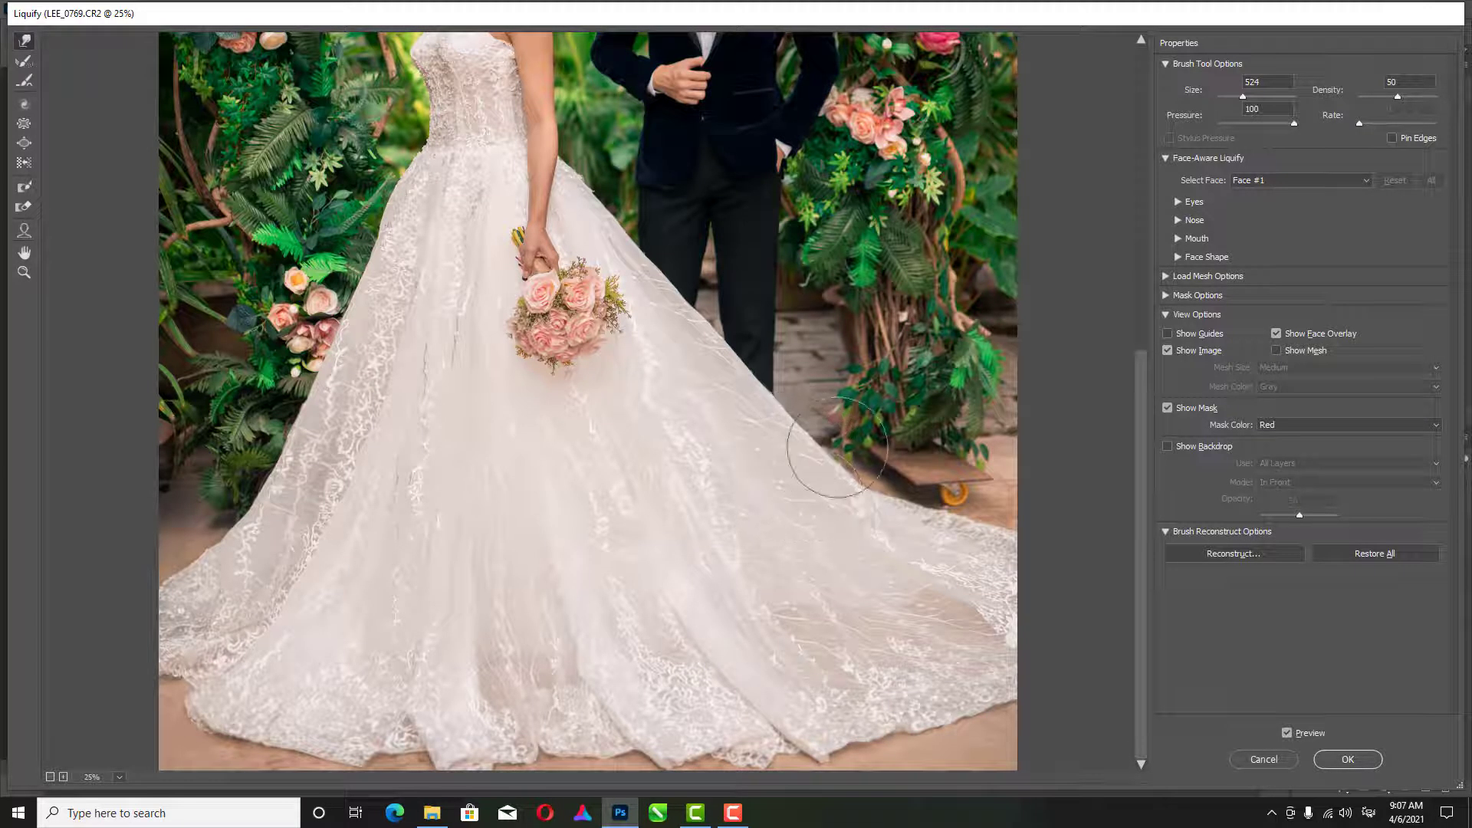
left_click_drag(826, 429, 789, 429)
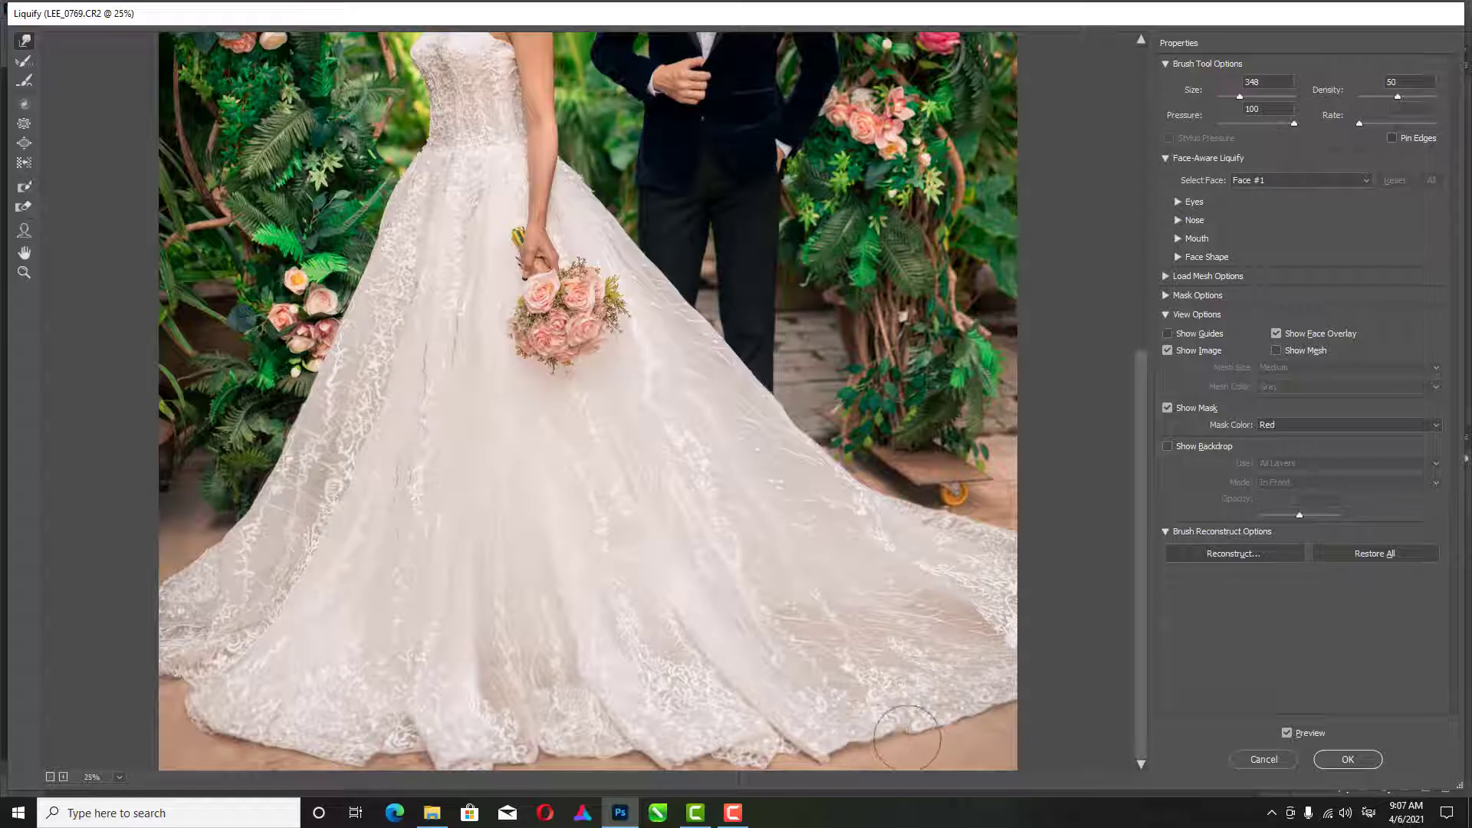
left_click_drag(588, 490, 589, 547)
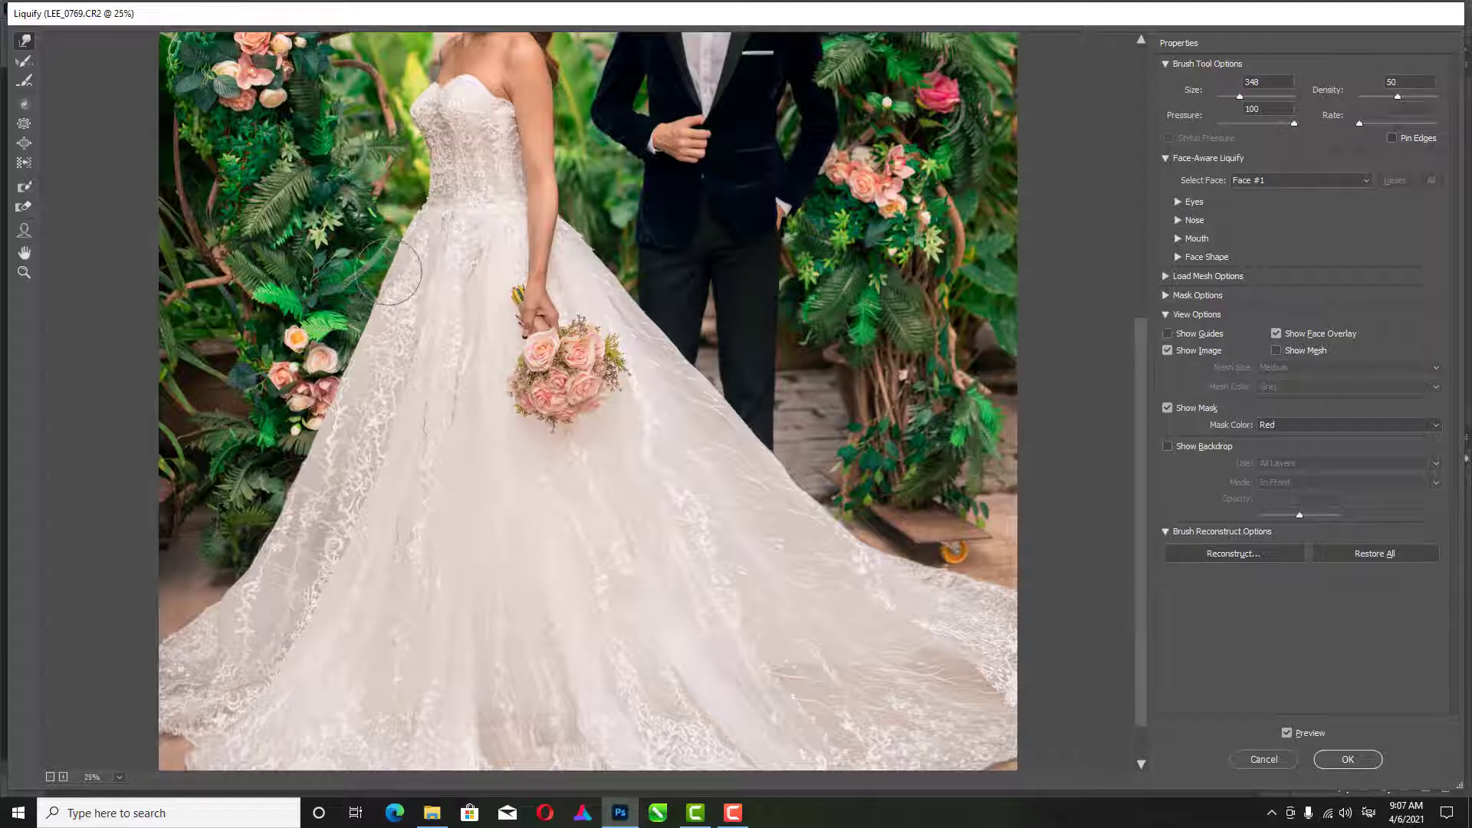
left_click(392, 352, "alt")
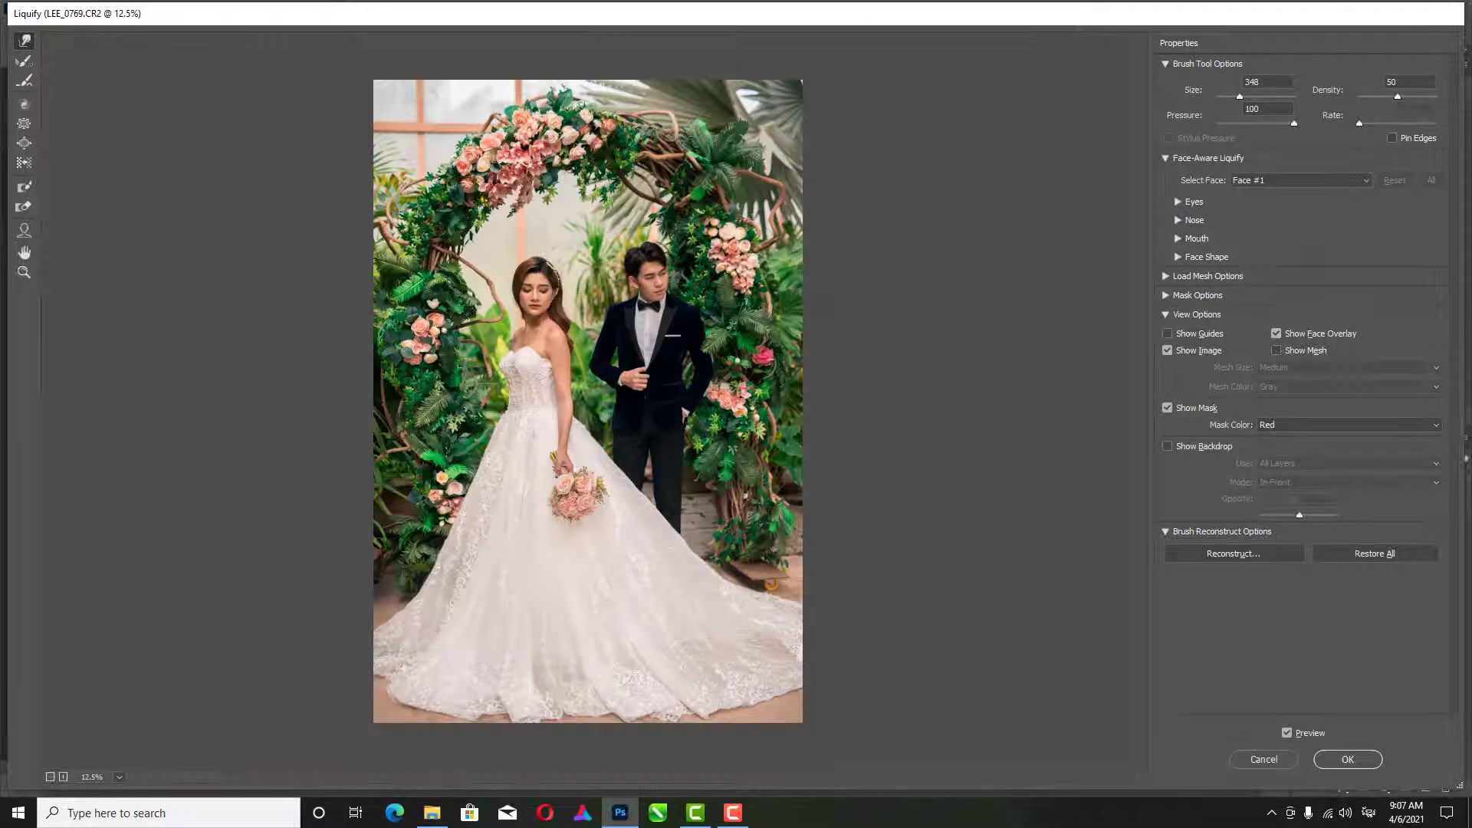
Set the warp brush to 380 and up to 956, and reshape the skirt's lower side beside the foliage
right_click(703, 598, "alt")
right_click(495, 580, "alt")
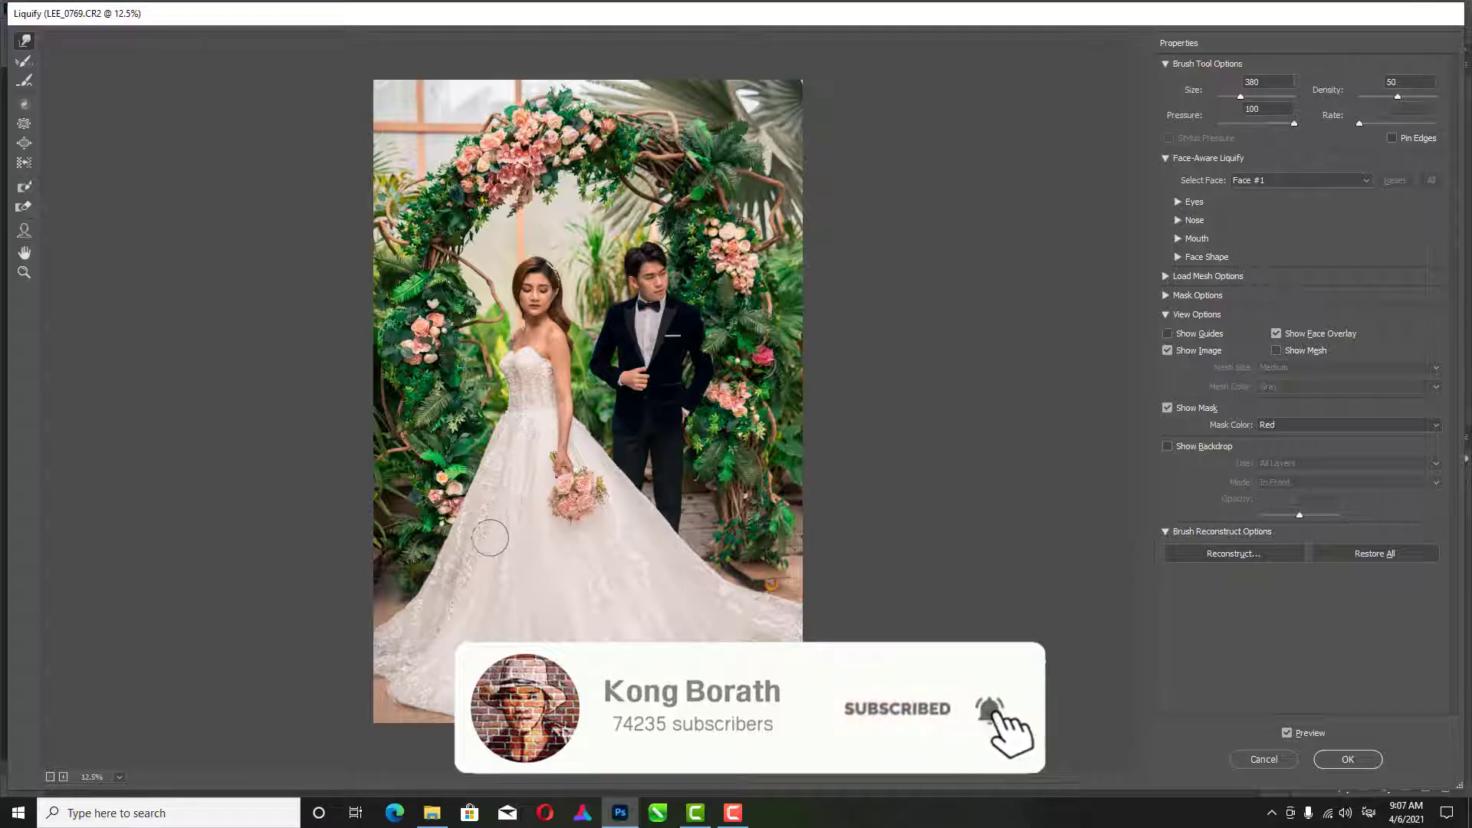
key("alt")
left_click_drag(453, 610, 479, 598)
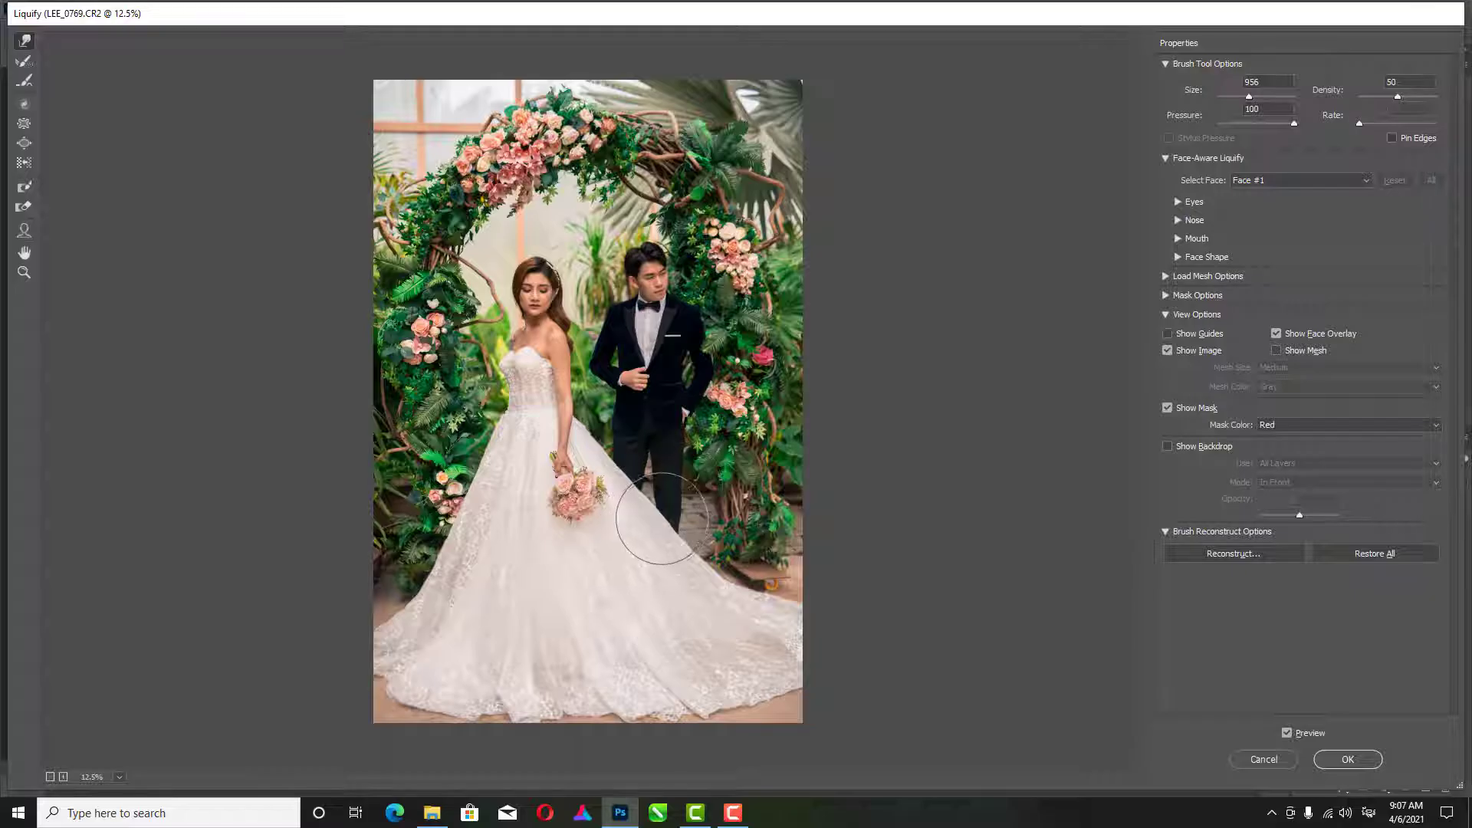
Reduce the warp brush to 298 and 262, and smooth the skirt edge where it crosses the groom's legs
left_click_drag(679, 504, 647, 505)
left_click(649, 509, "ctrl")
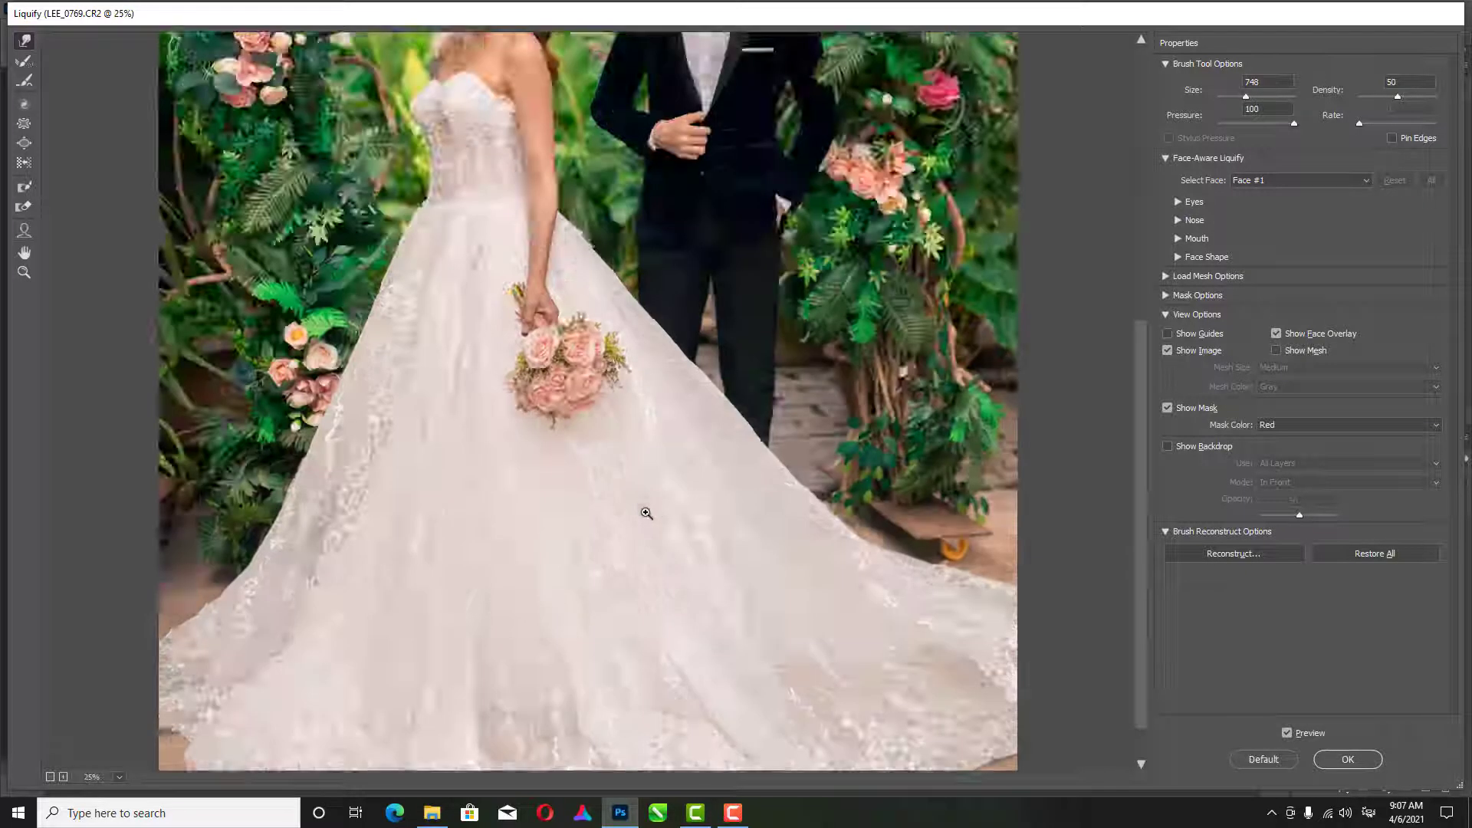
left_click(651, 509, "ctrl")
left_click_drag(780, 219, 732, 219)
key("ctrl+z")
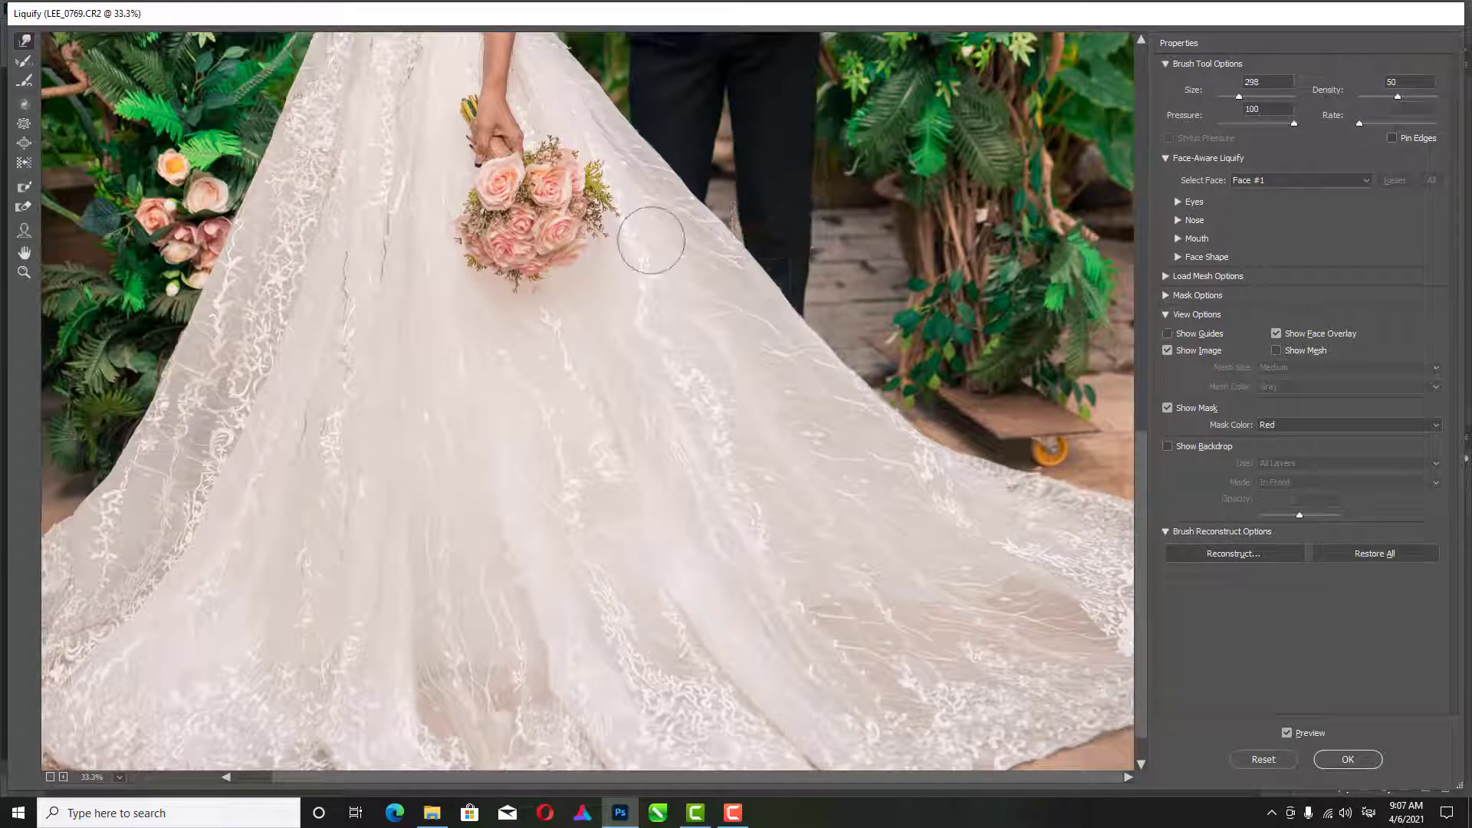
key("bracketleft")
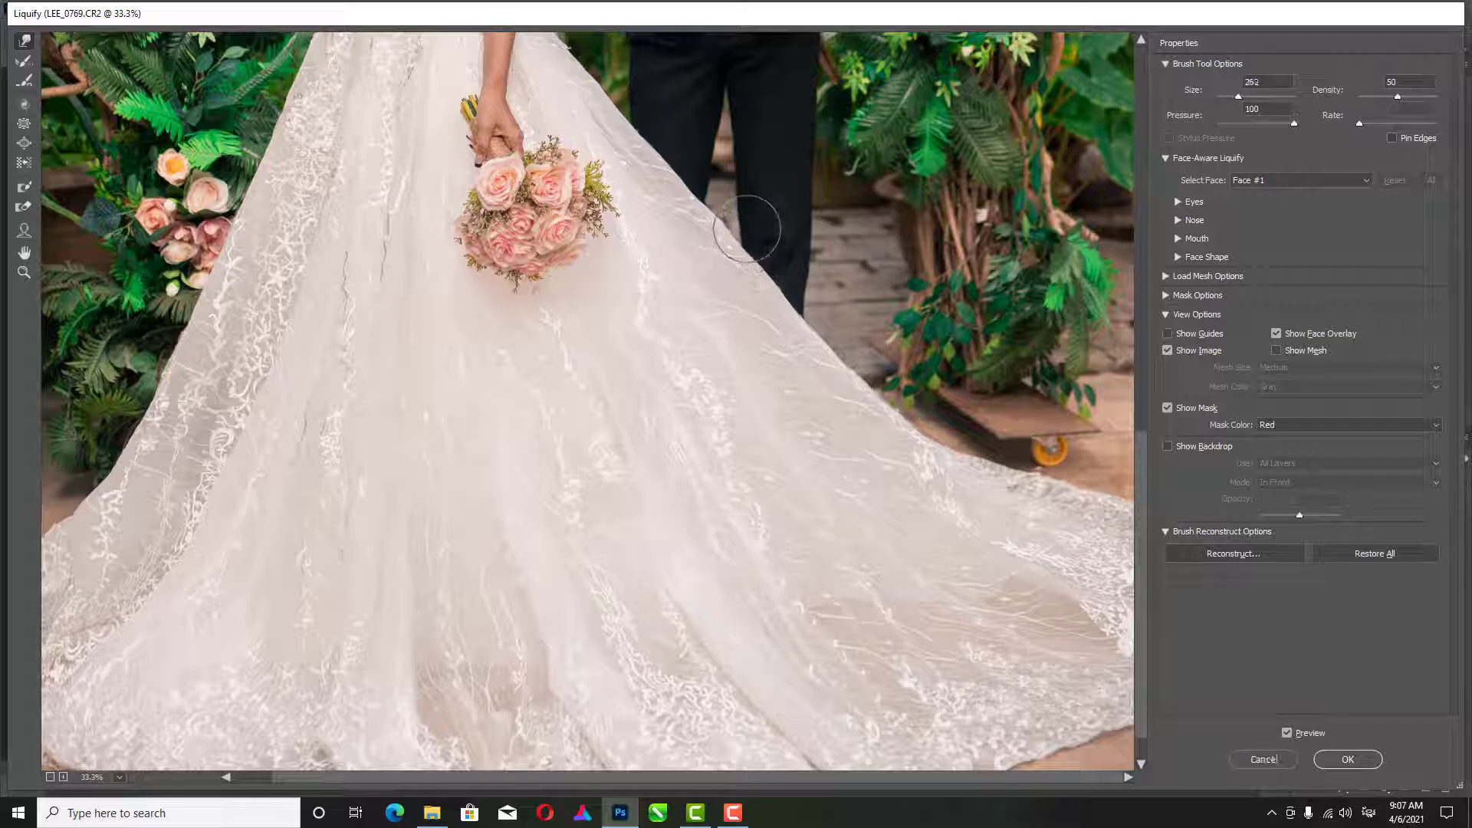
left_click_drag(748, 241, 808, 415)
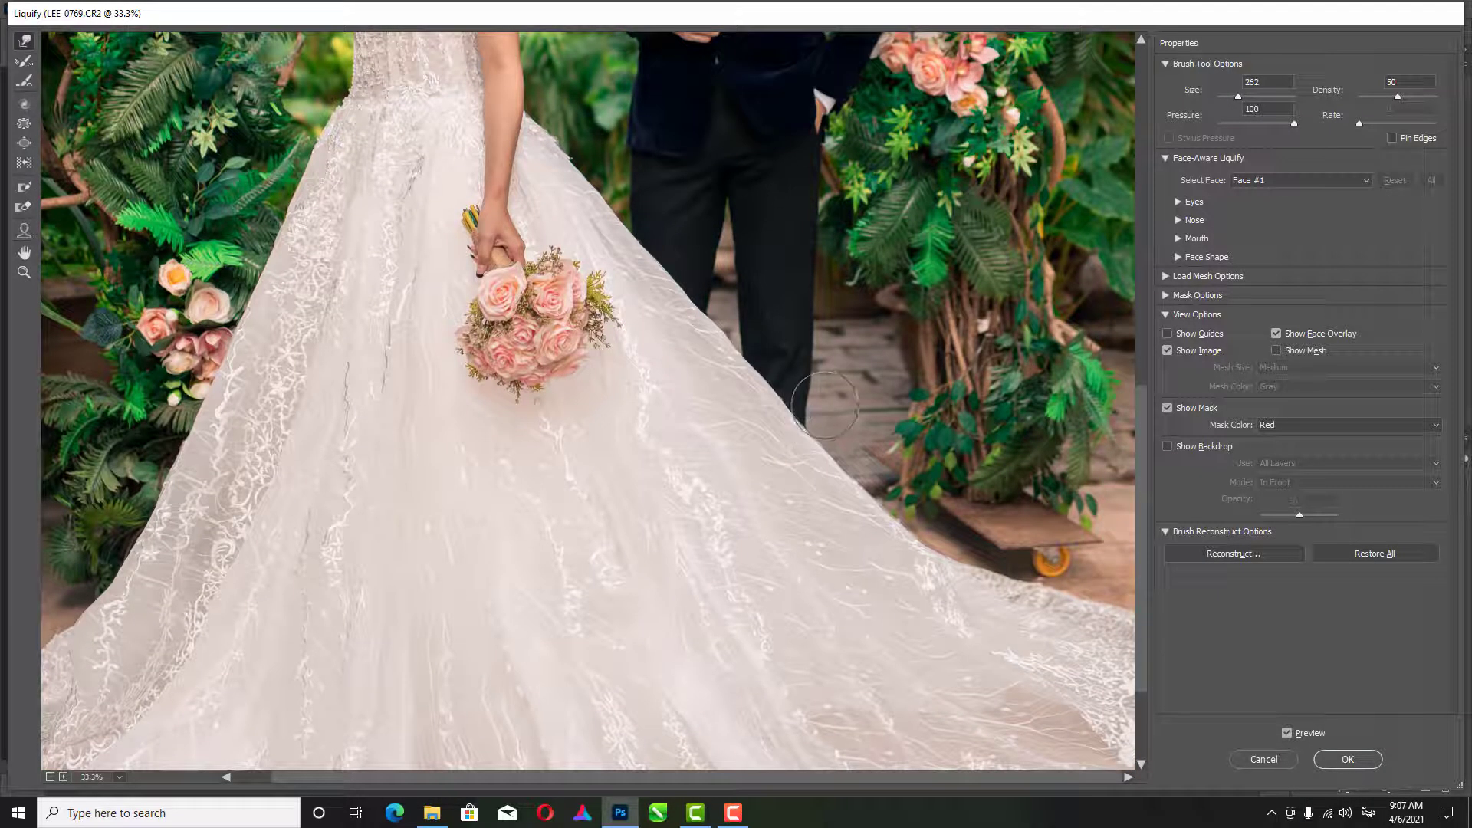
Touch up the end of the groom's trouser leg at the skirt, reducing the warp brush to 178 and undoing the last stroke
left_click(797, 409)
key("bracketleft")
left_click(801, 403)
key("bracketleft")
key("bracketleft")
key("bracketleft")
key("ctrl+z")
Reduce the warp brush to 88 and down to 49, and smooth the outer edge of the bride's arm around the elbow
scroll(783, 338, "up", 3)
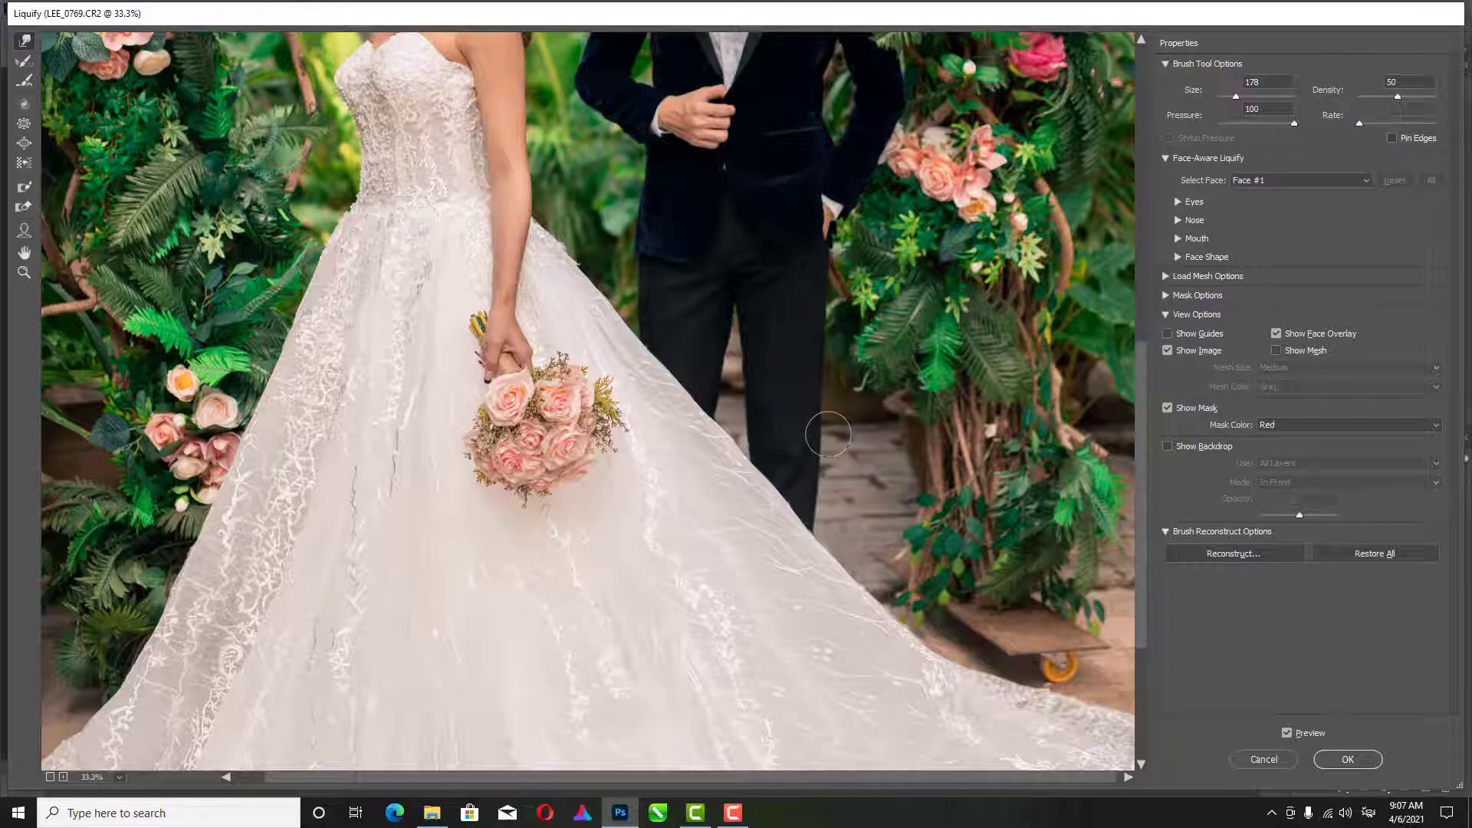
scroll(797, 399, "up", 5)
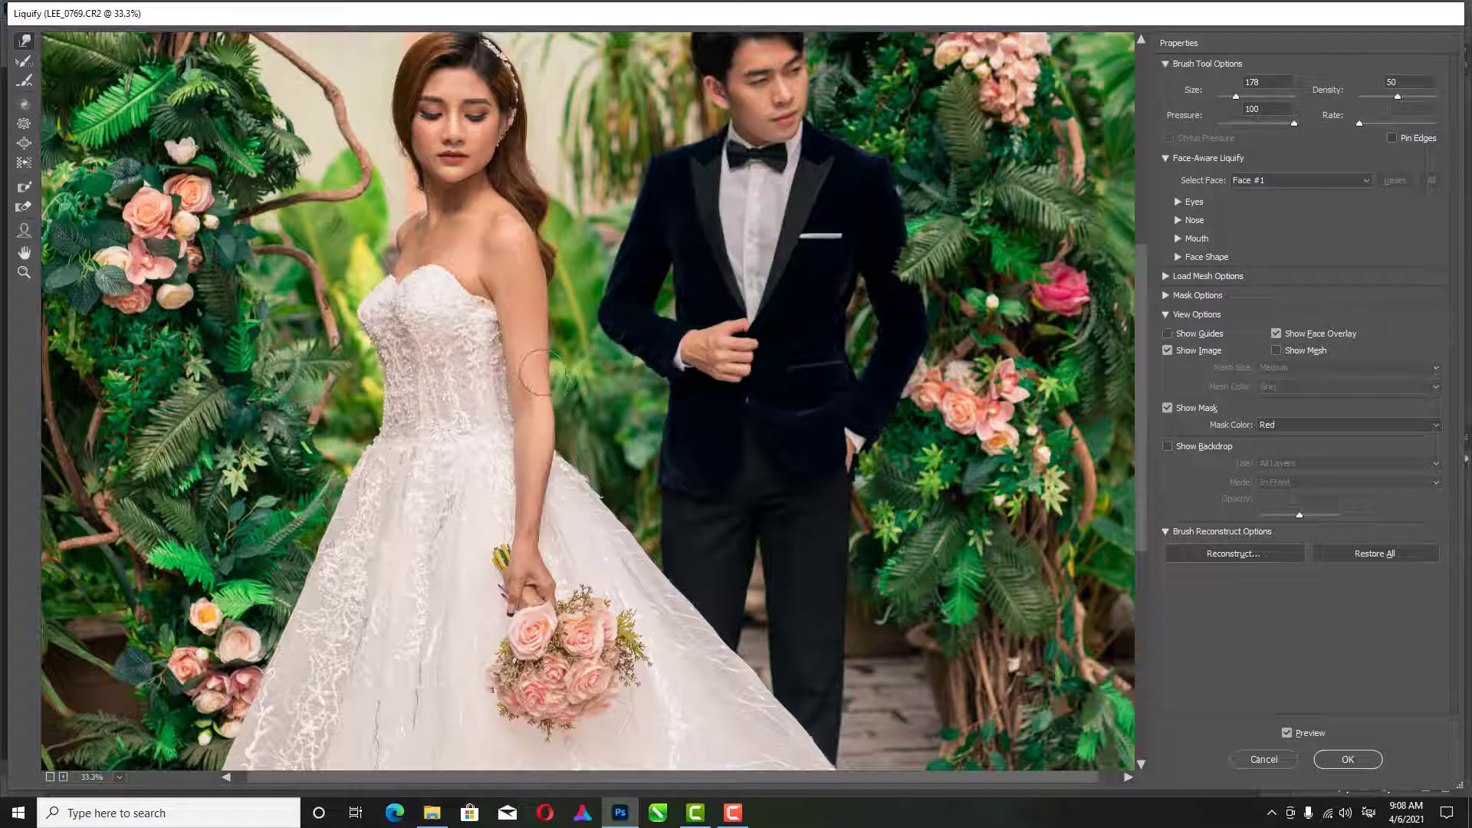
mouse_move(549, 375)
left_mouse_down("alt")
mouse_move(522, 375)
mouse_move(560, 407)
left_mouse_up("alt")
left_click(546, 402, "ctrl")
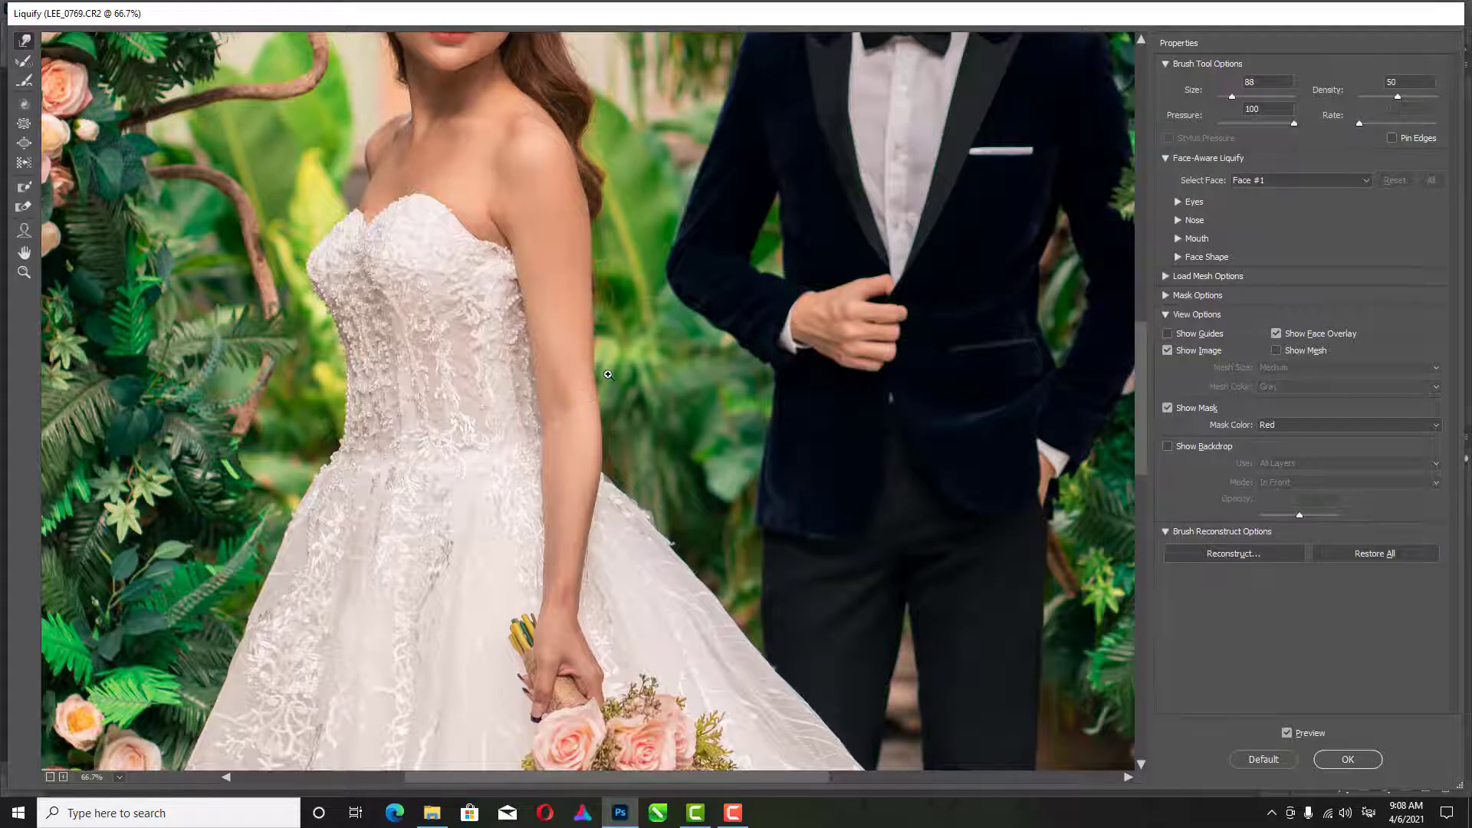
right_click(608, 375, "alt")
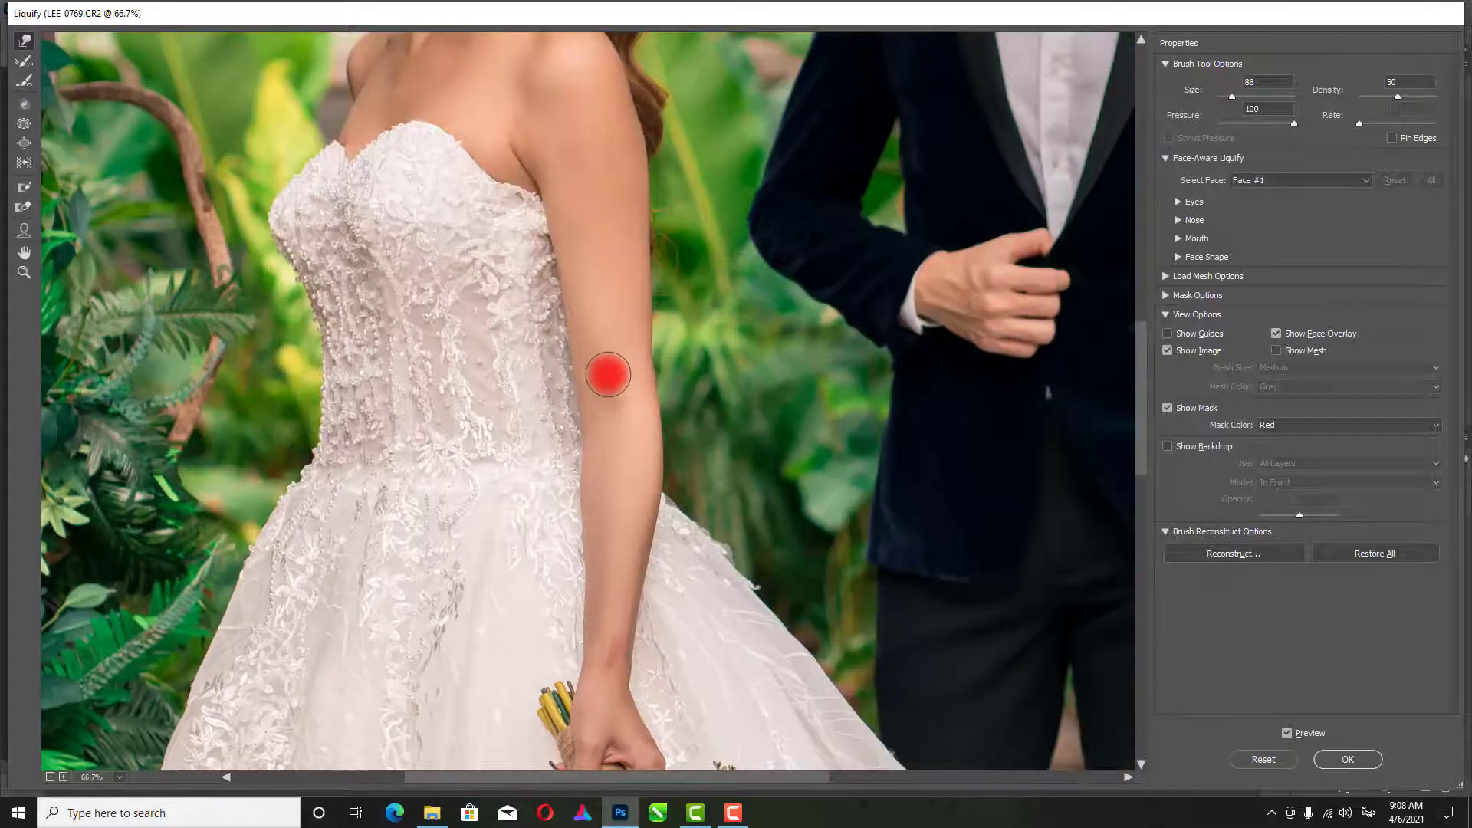
right_click(667, 379, "alt")
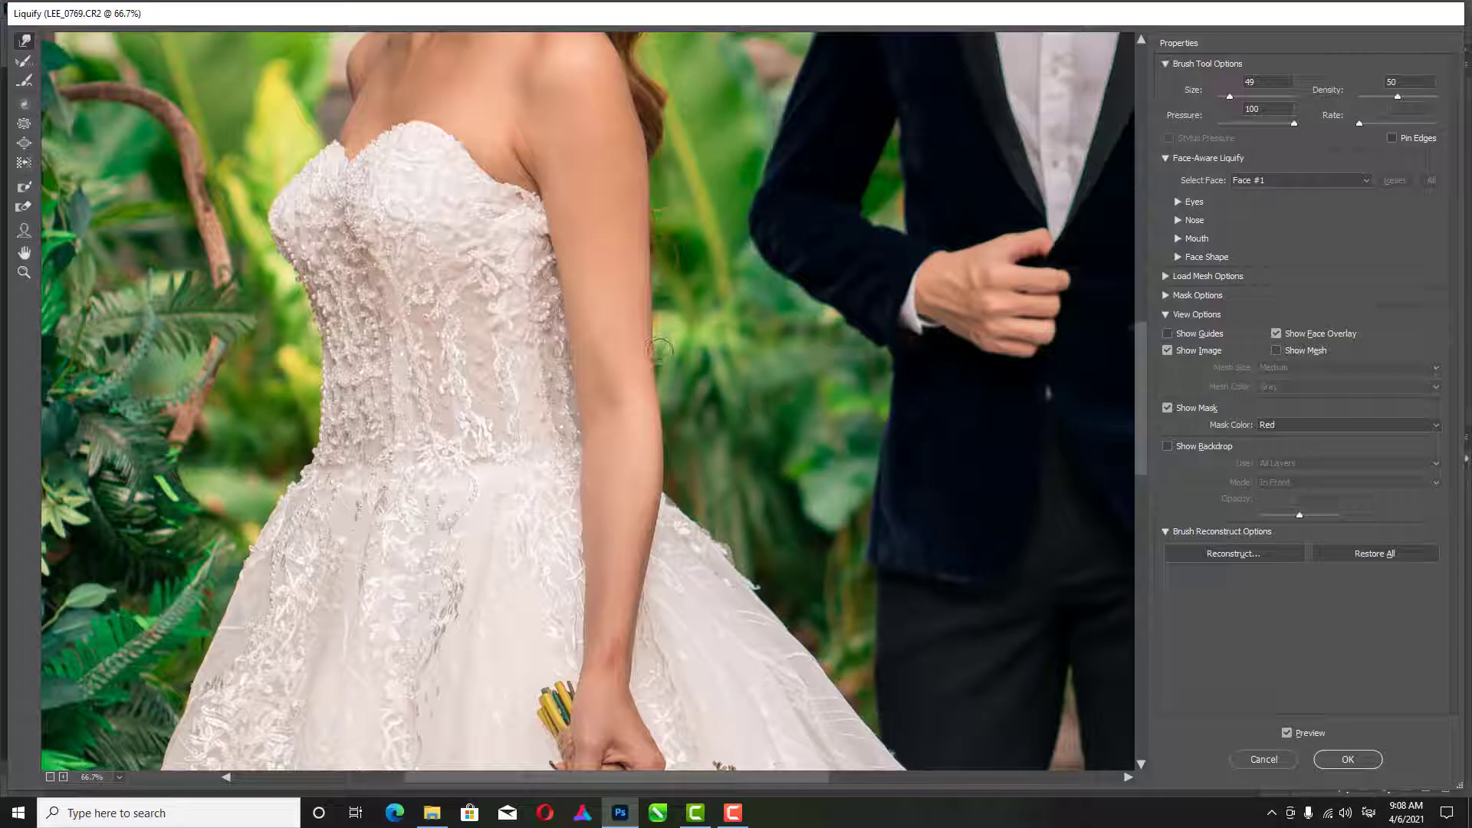
left_click(658, 338, "alt")
left_click(658, 337, "alt")
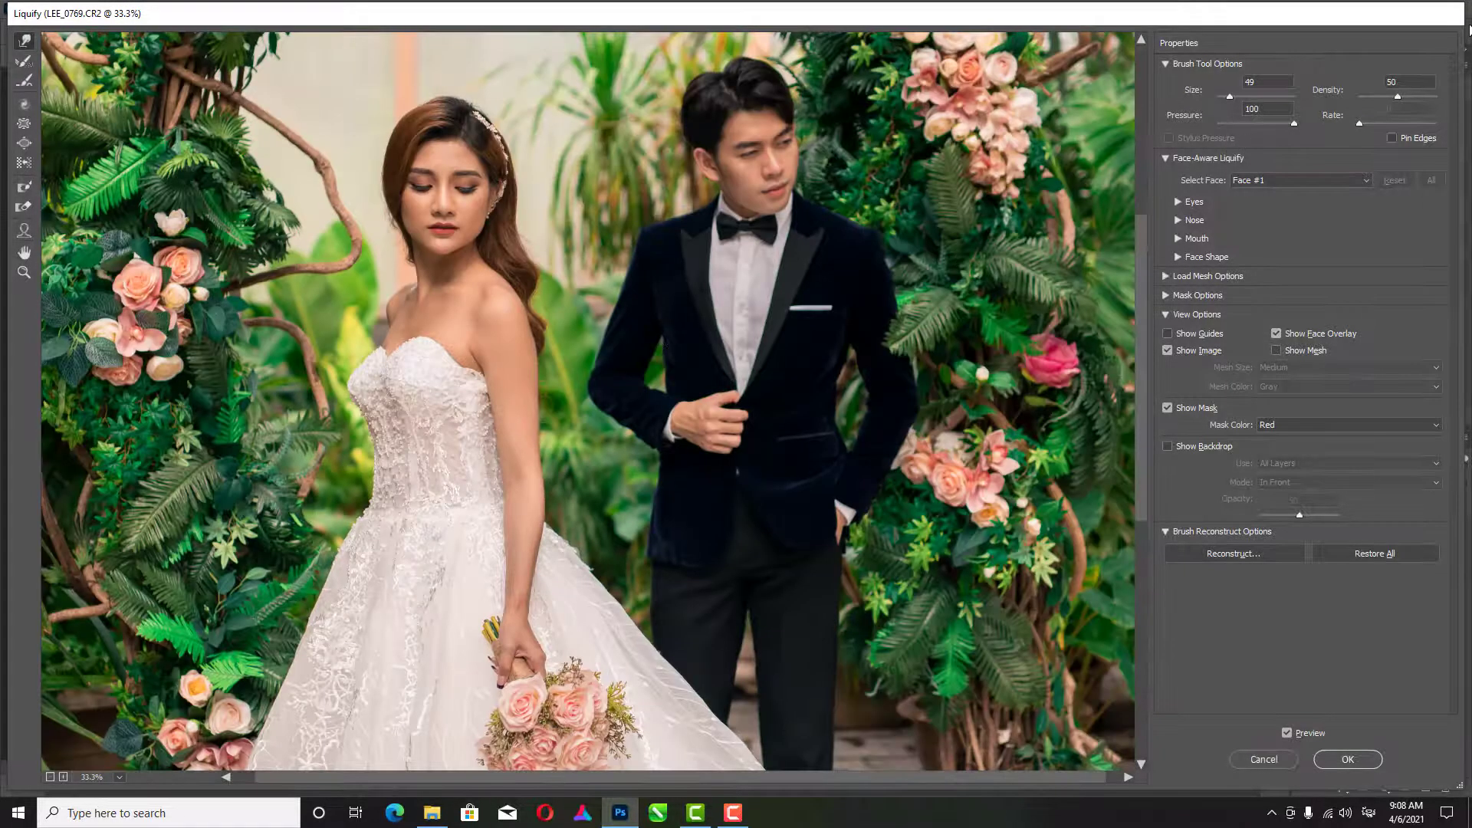
Apply the Liquify edits and compare the result with the original Background layer, leaving both layers visible
left_click(1347, 759)
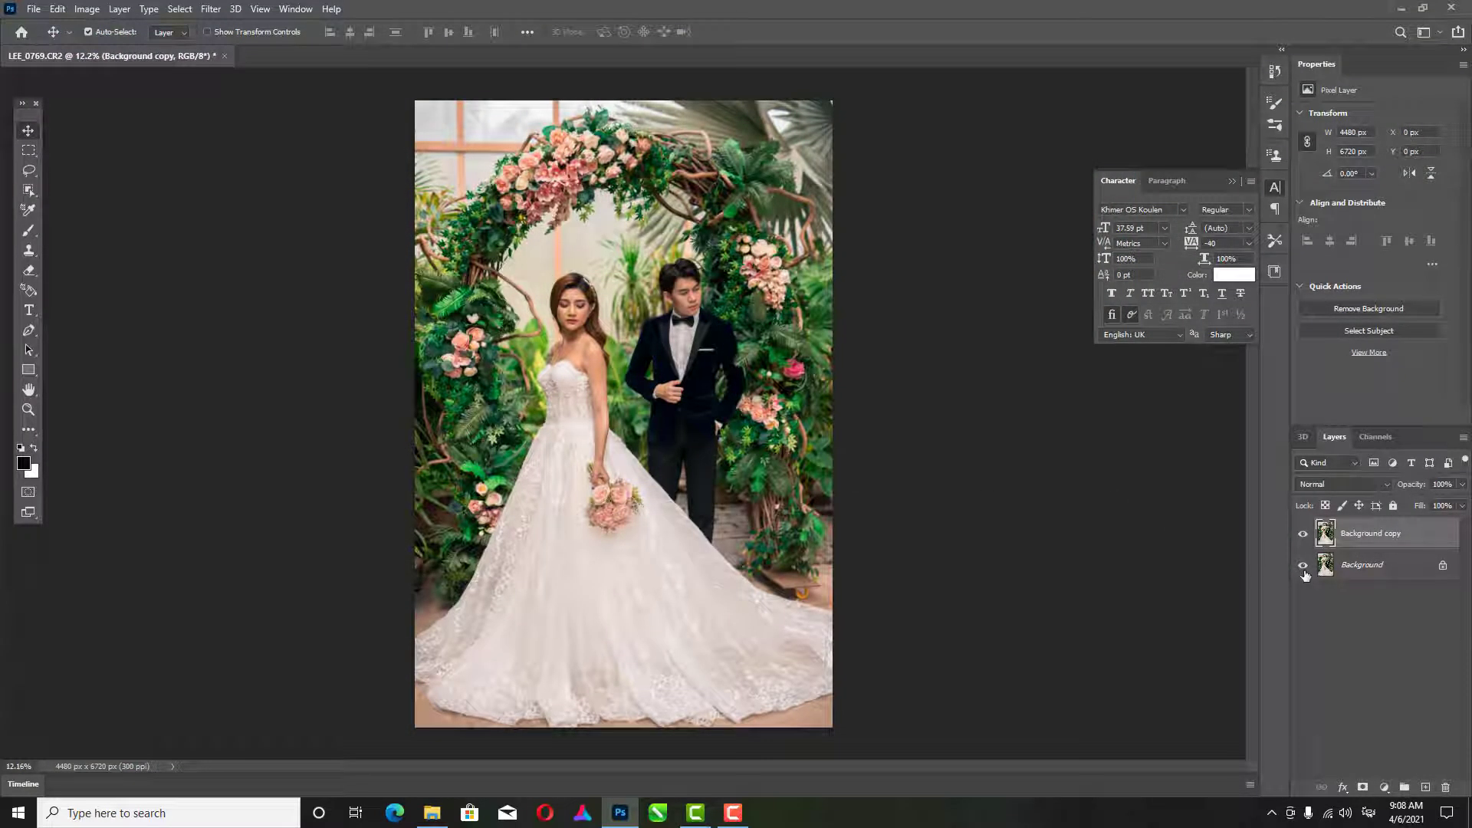
left_click(1303, 567, "alt")
left_click(1304, 567, "alt")
left_click(1303, 566, "alt")
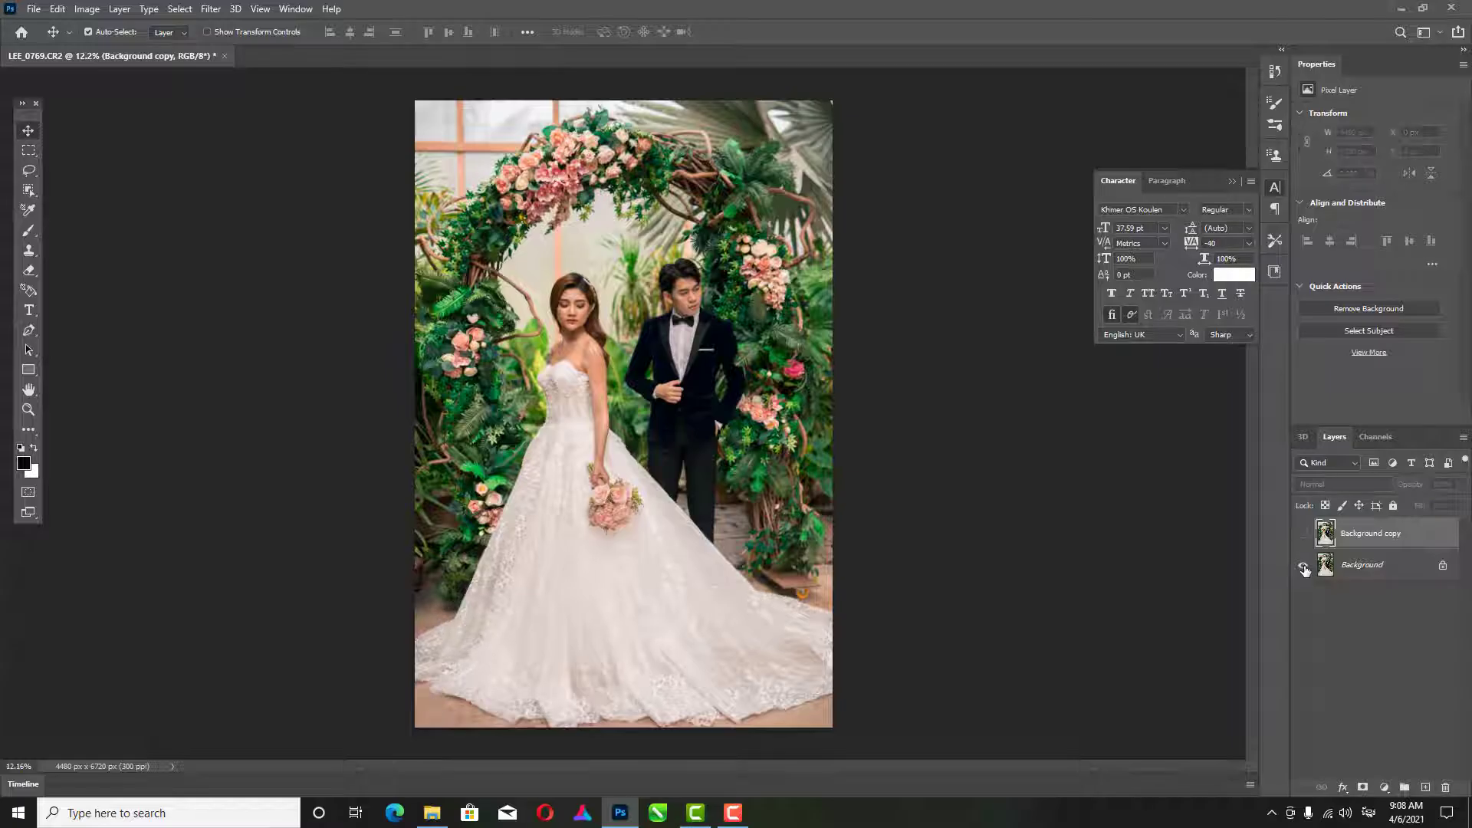
left_click(1303, 566, "alt")
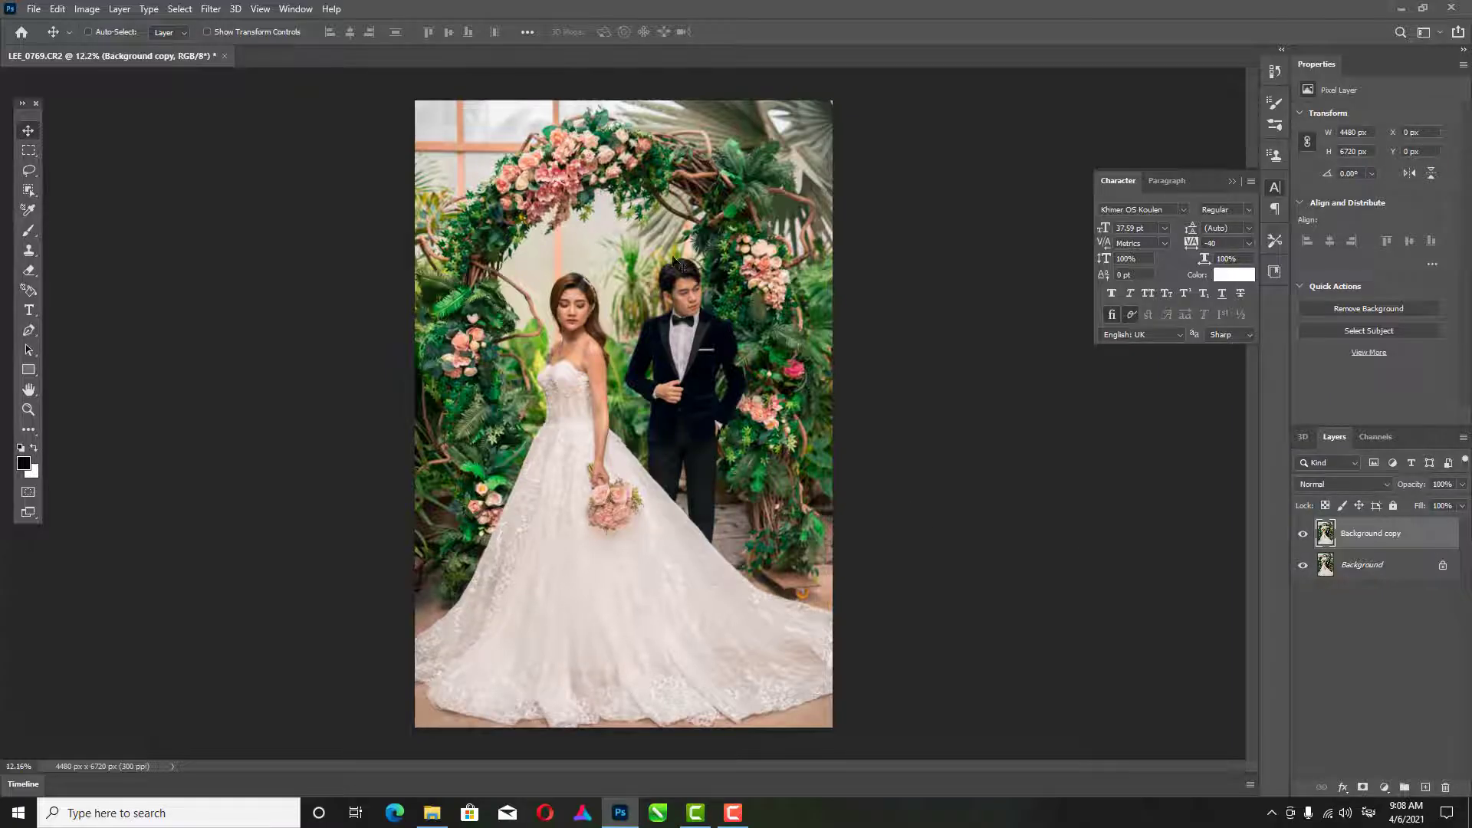
Examine the couple's faces and the bride's skin at up to 100% zoom
key("ctrl")
left_click(614, 238, "ctrl")
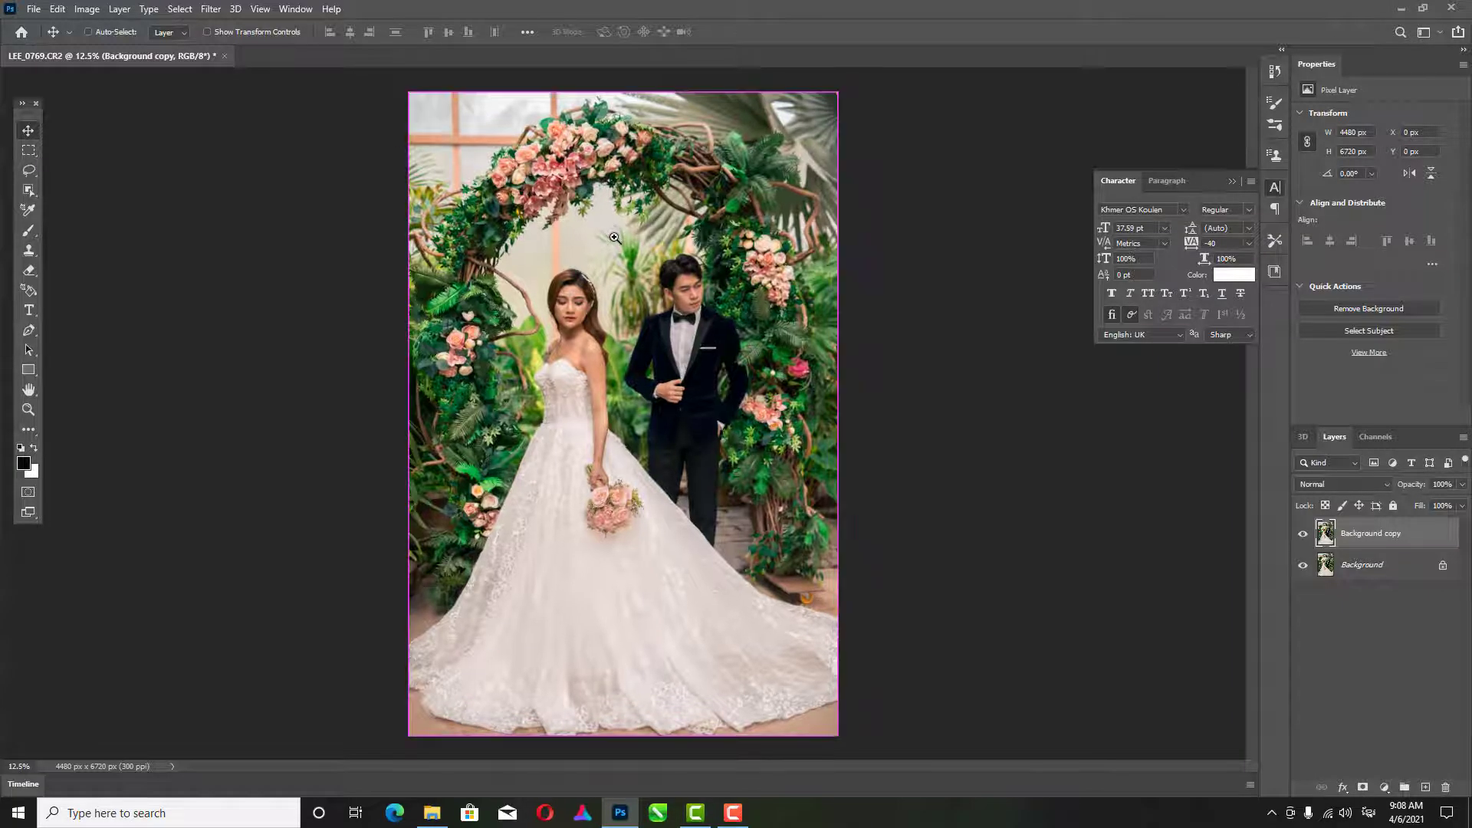
left_click(614, 241, "ctrl")
left_click(614, 244, "ctrl")
left_click(613, 247, "ctrl")
left_click(612, 251, "ctrl")
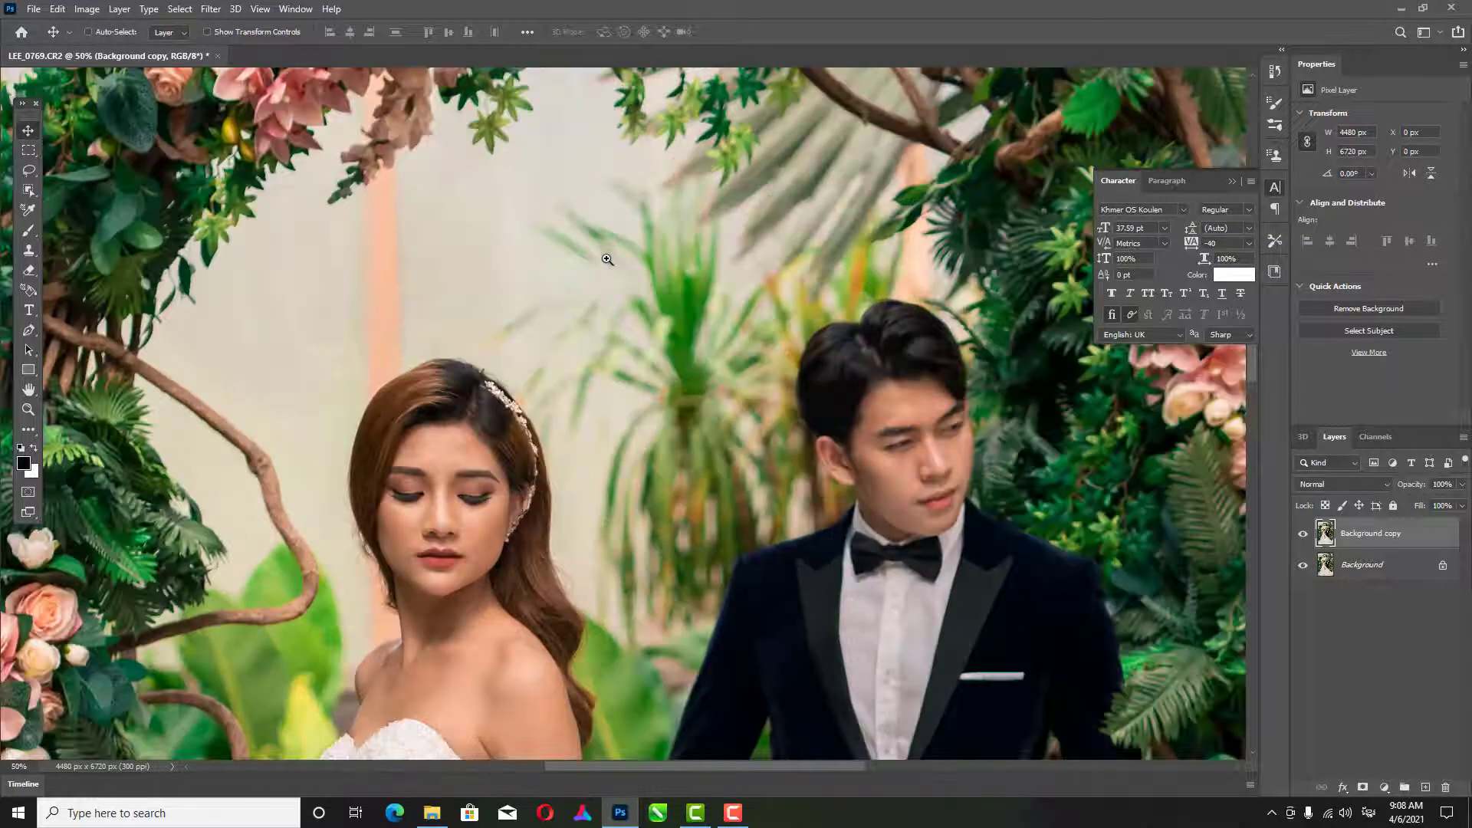
scroll(653, 493, "down", 3)
left_click(521, 420)
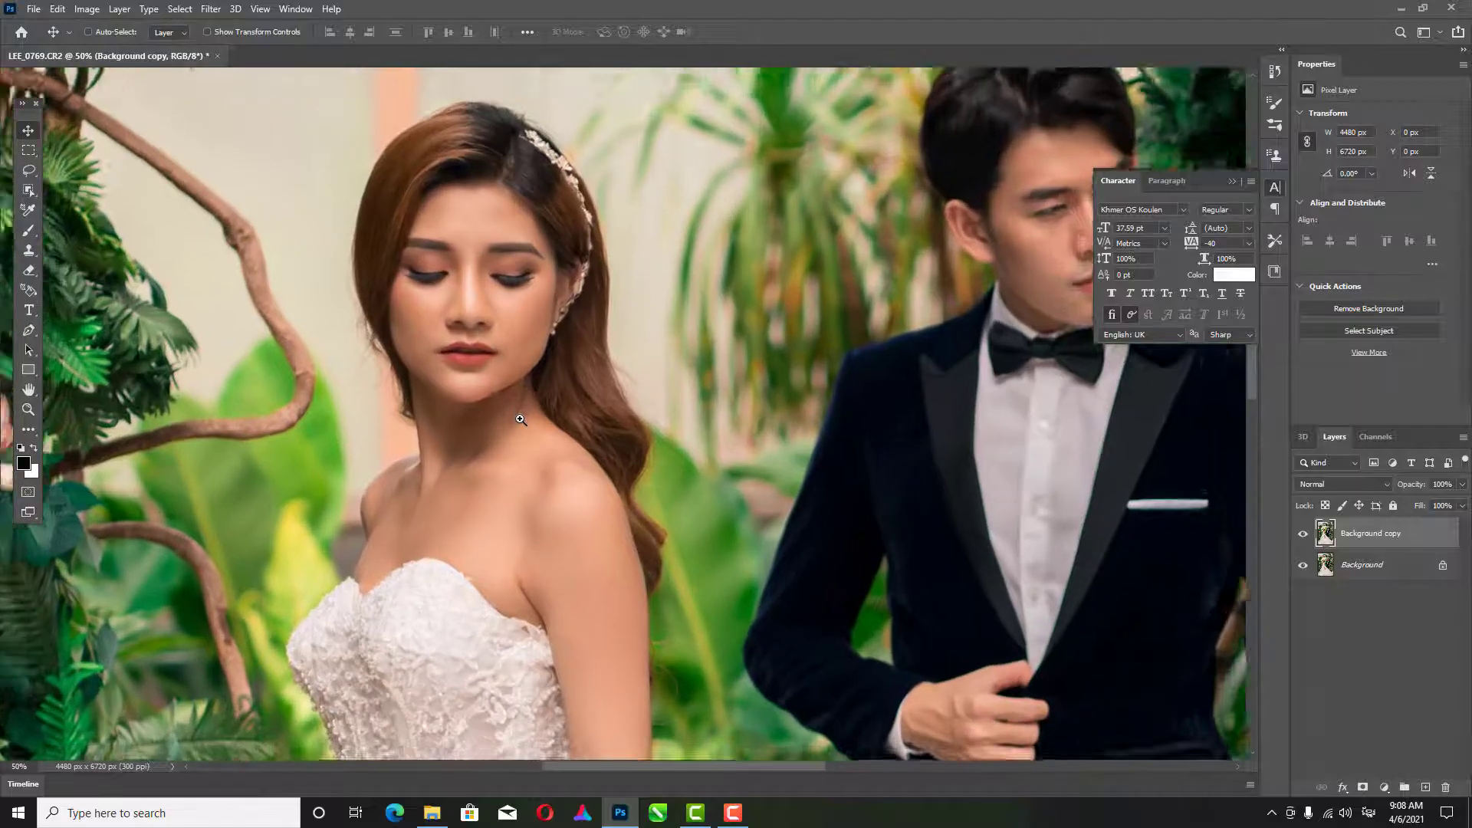
left_click(751, 347)
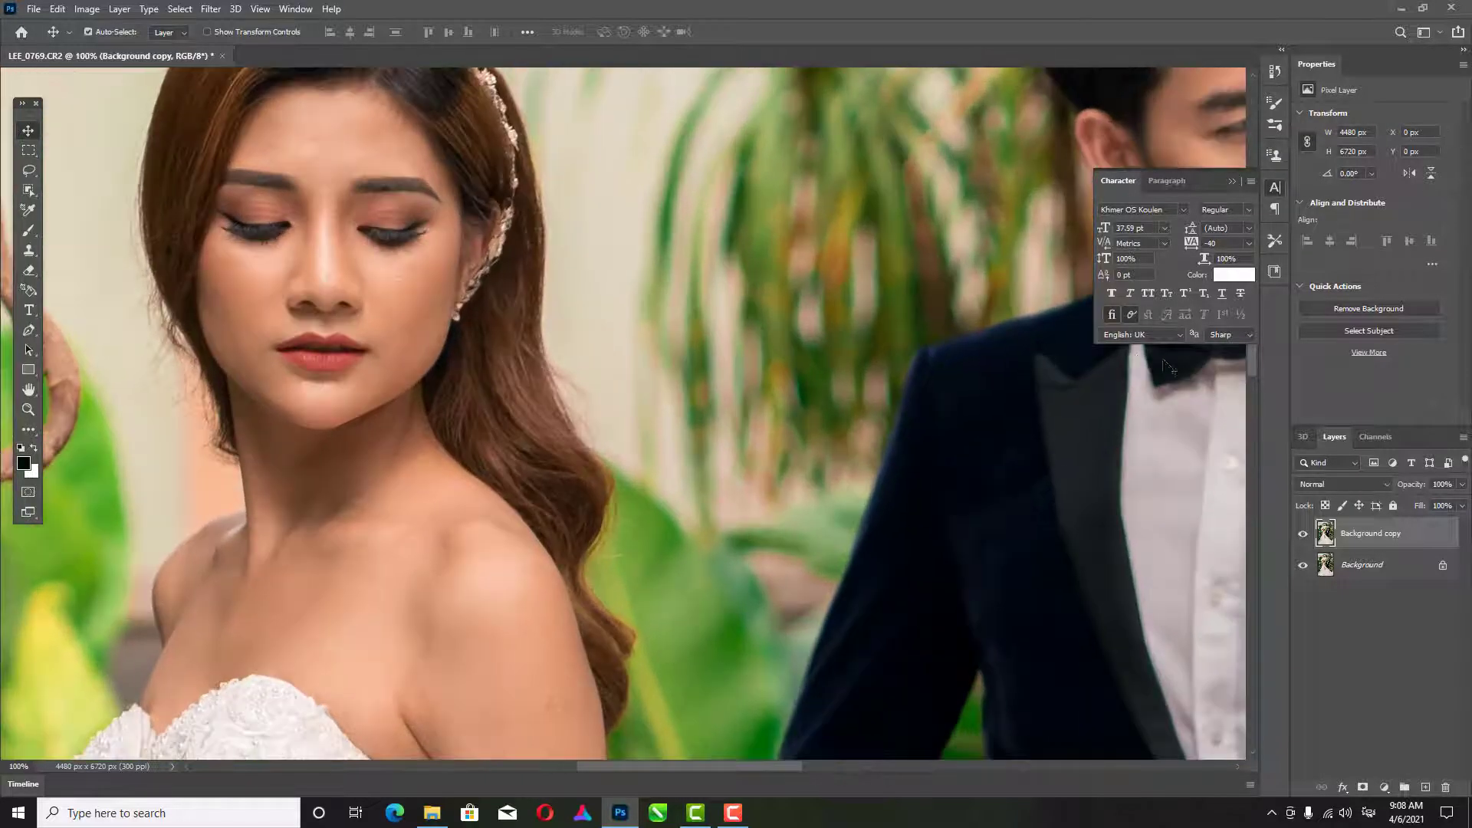
Open the Background copy layer in the SkinFiner filter and inspect both faces at 1:1
left_click(208, 11)
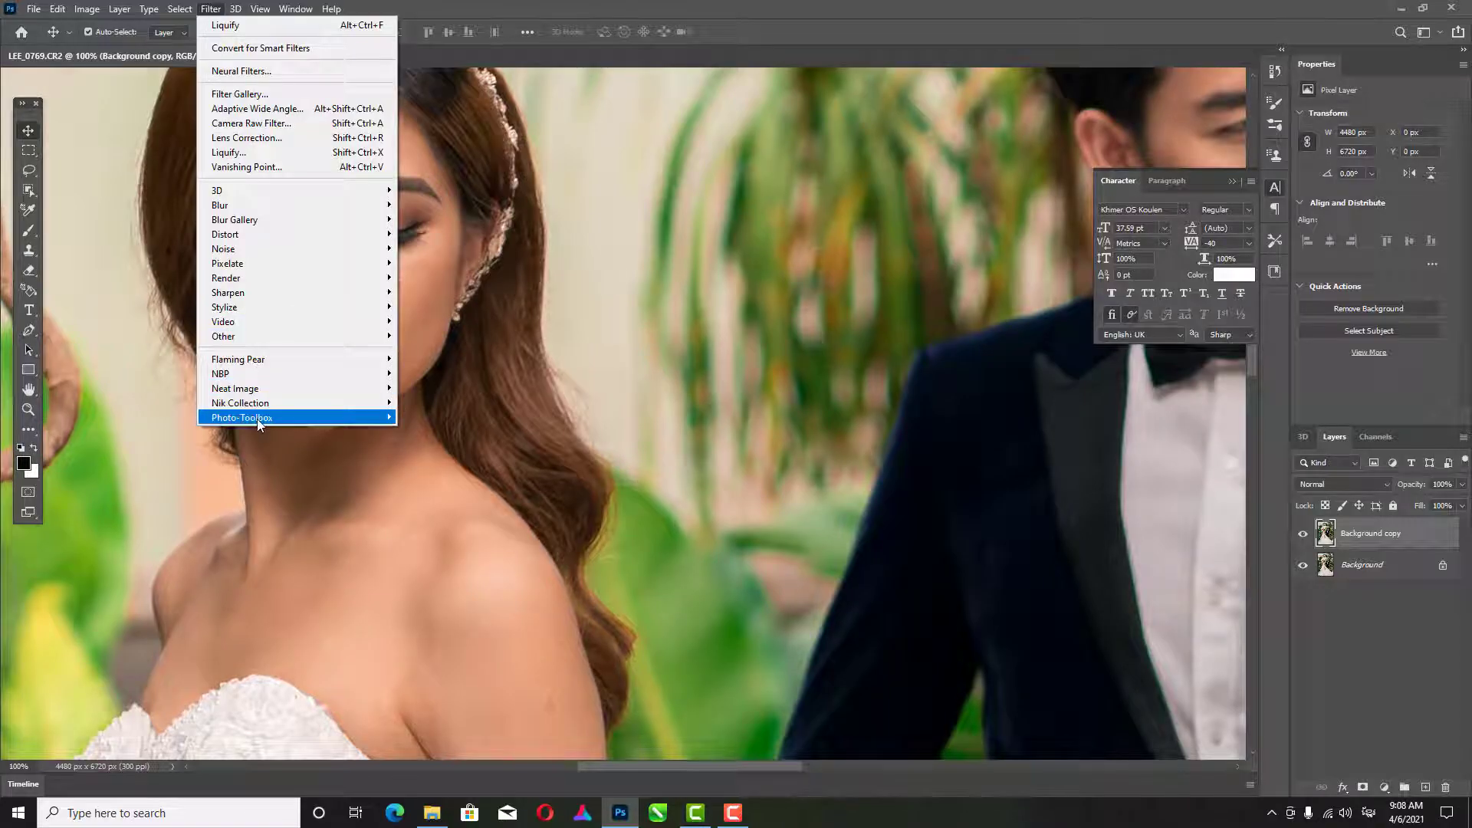
mouse_move(307, 417)
left_click(418, 419)
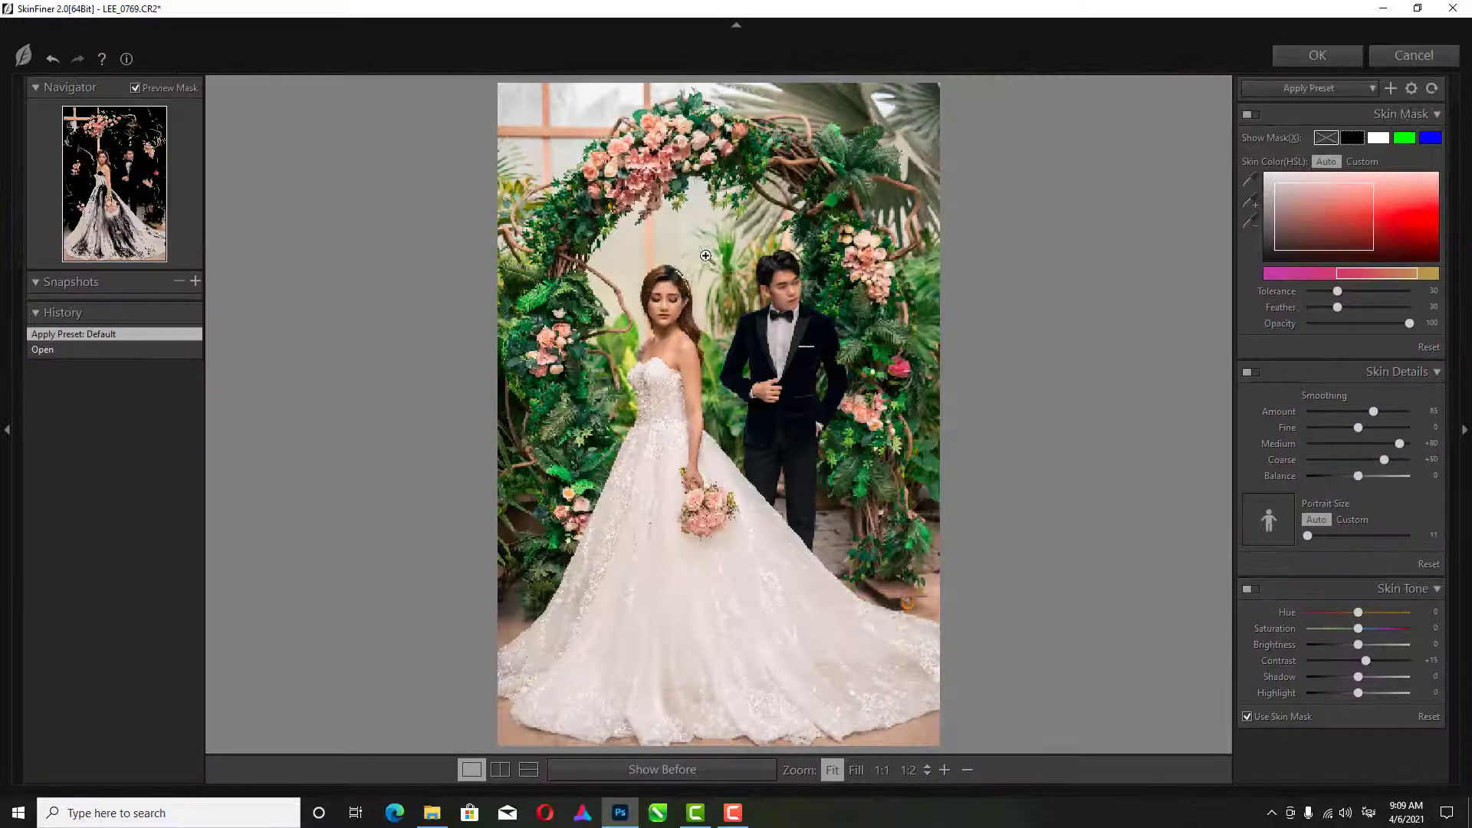
left_click(726, 331)
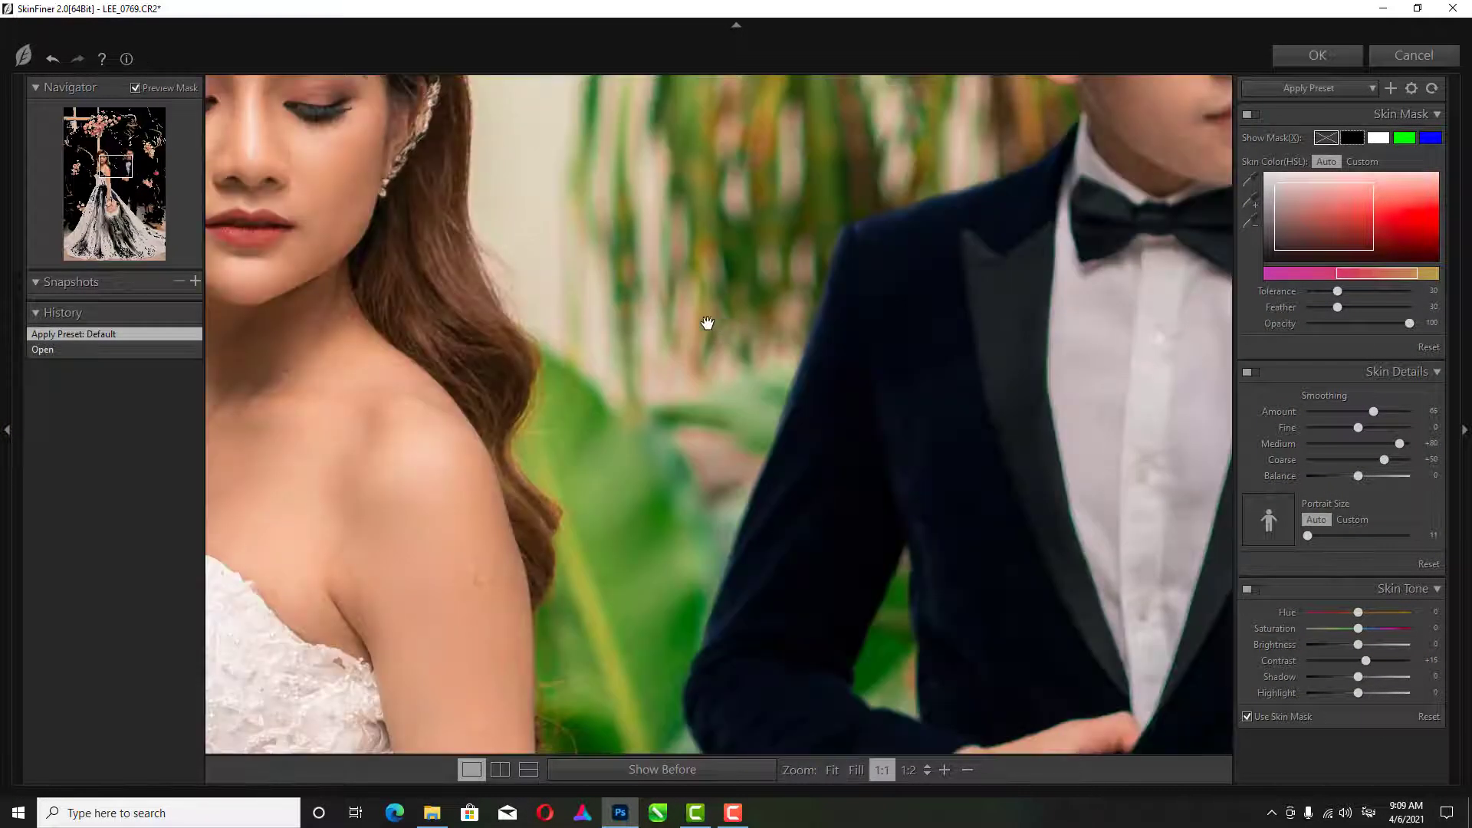
left_click_drag(365, 209, 512, 386)
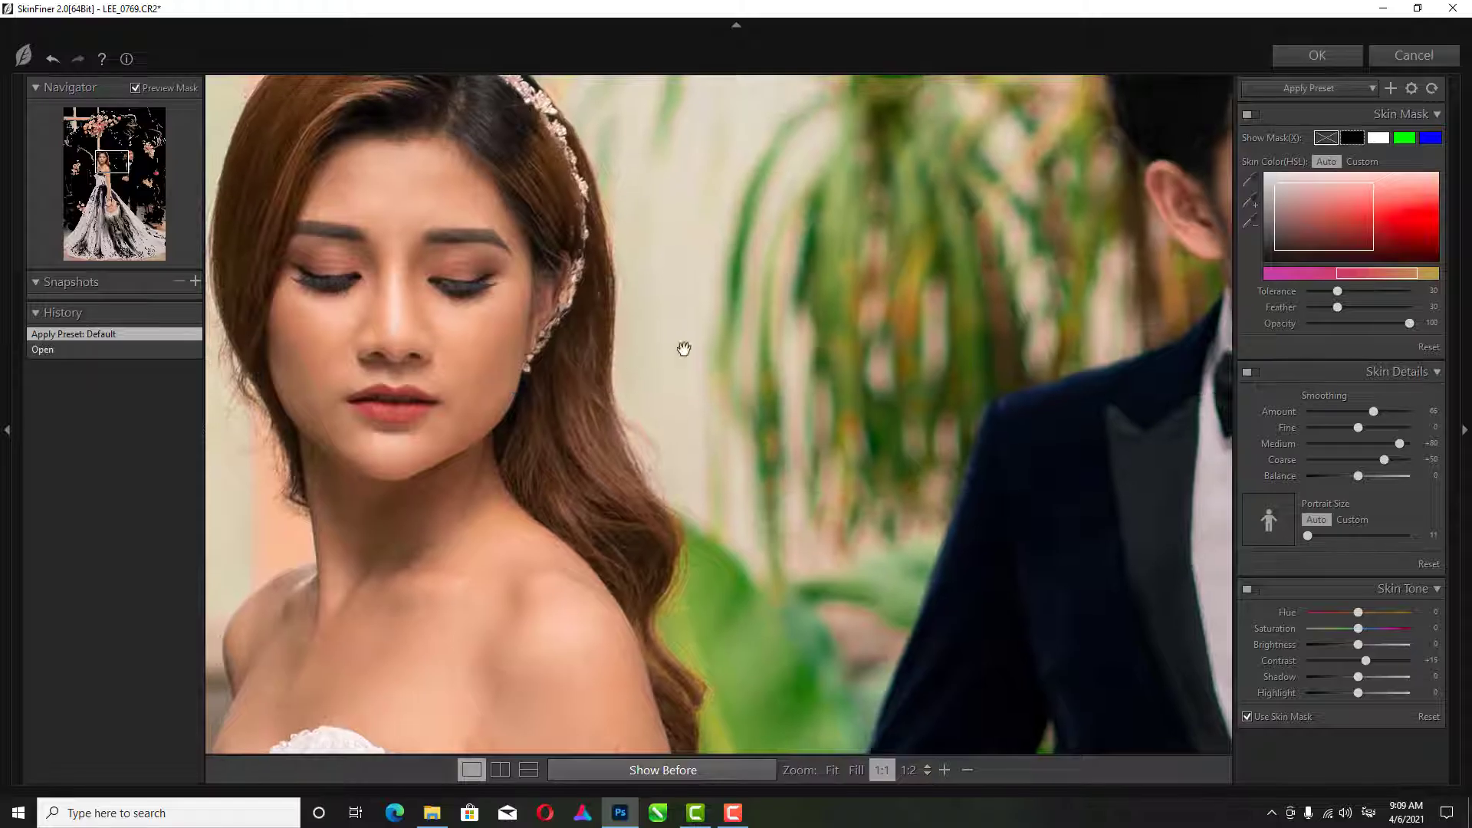
left_click_drag(976, 276, 602, 368)
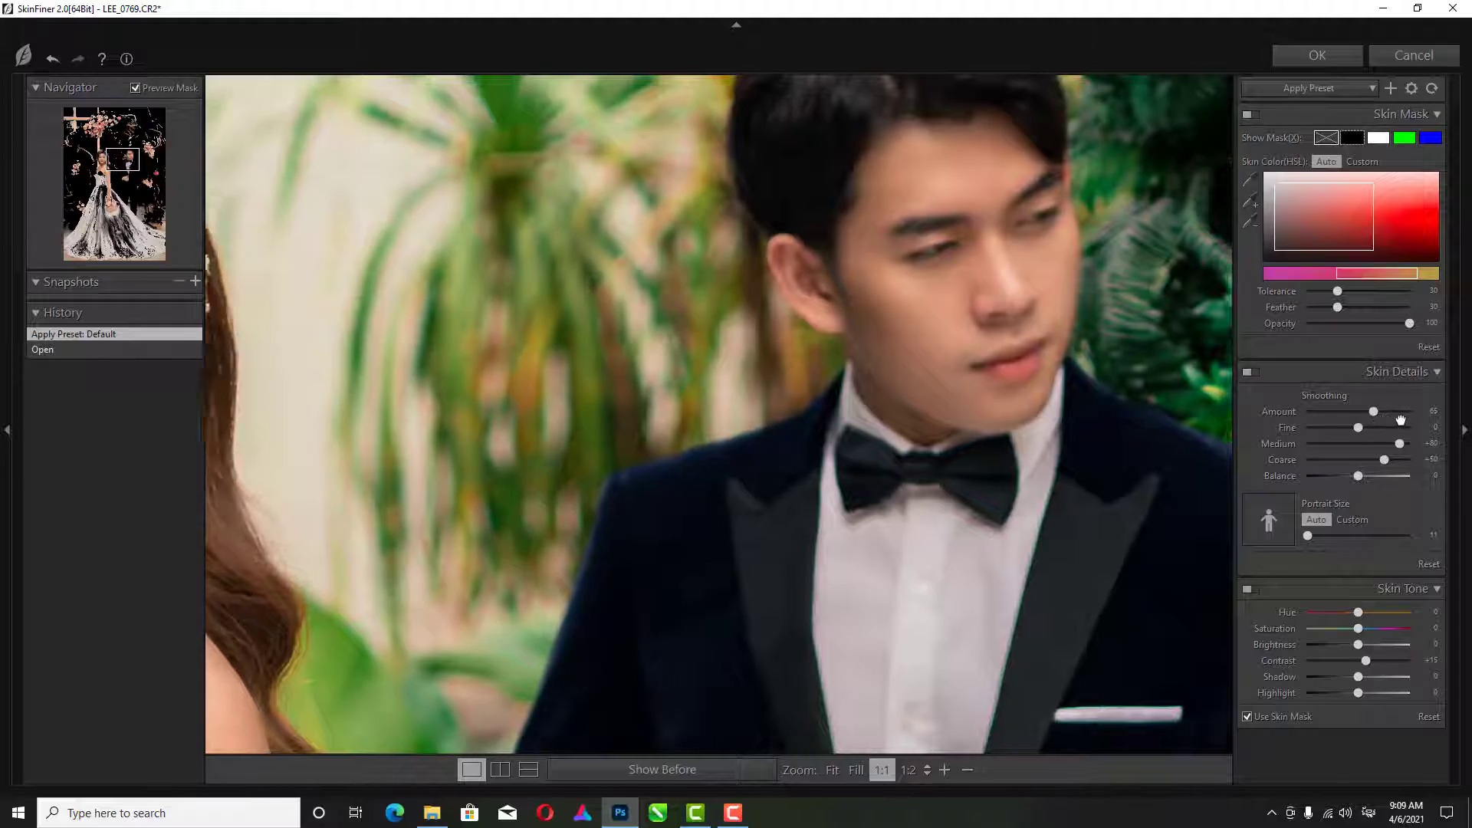
Set the skin smoothing amount to 91, fine to -34, coarse to -21 and medium to +100
left_click_drag(1375, 416, 1410, 411)
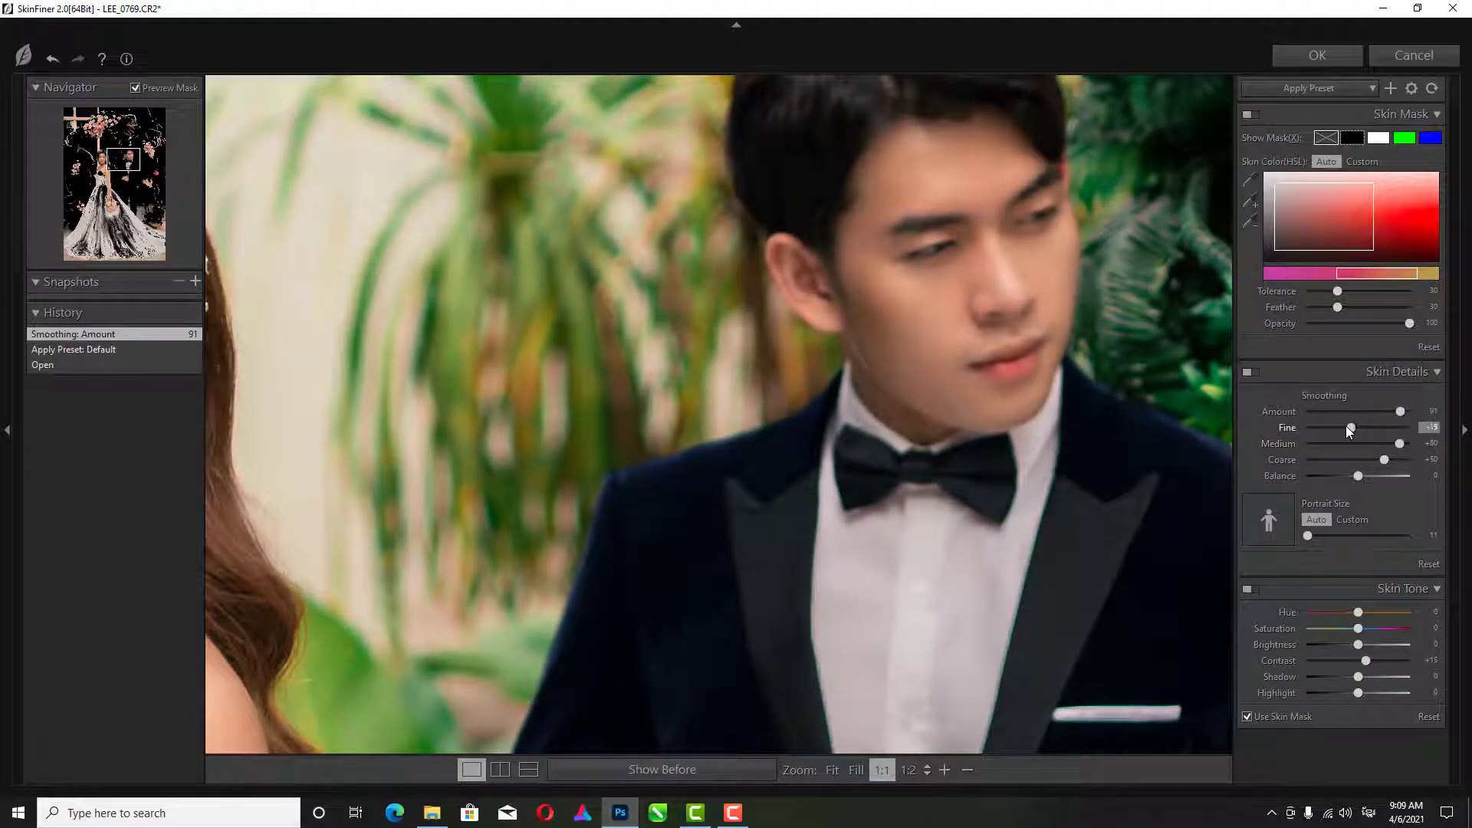
left_click_drag(552, 296, 982, 349)
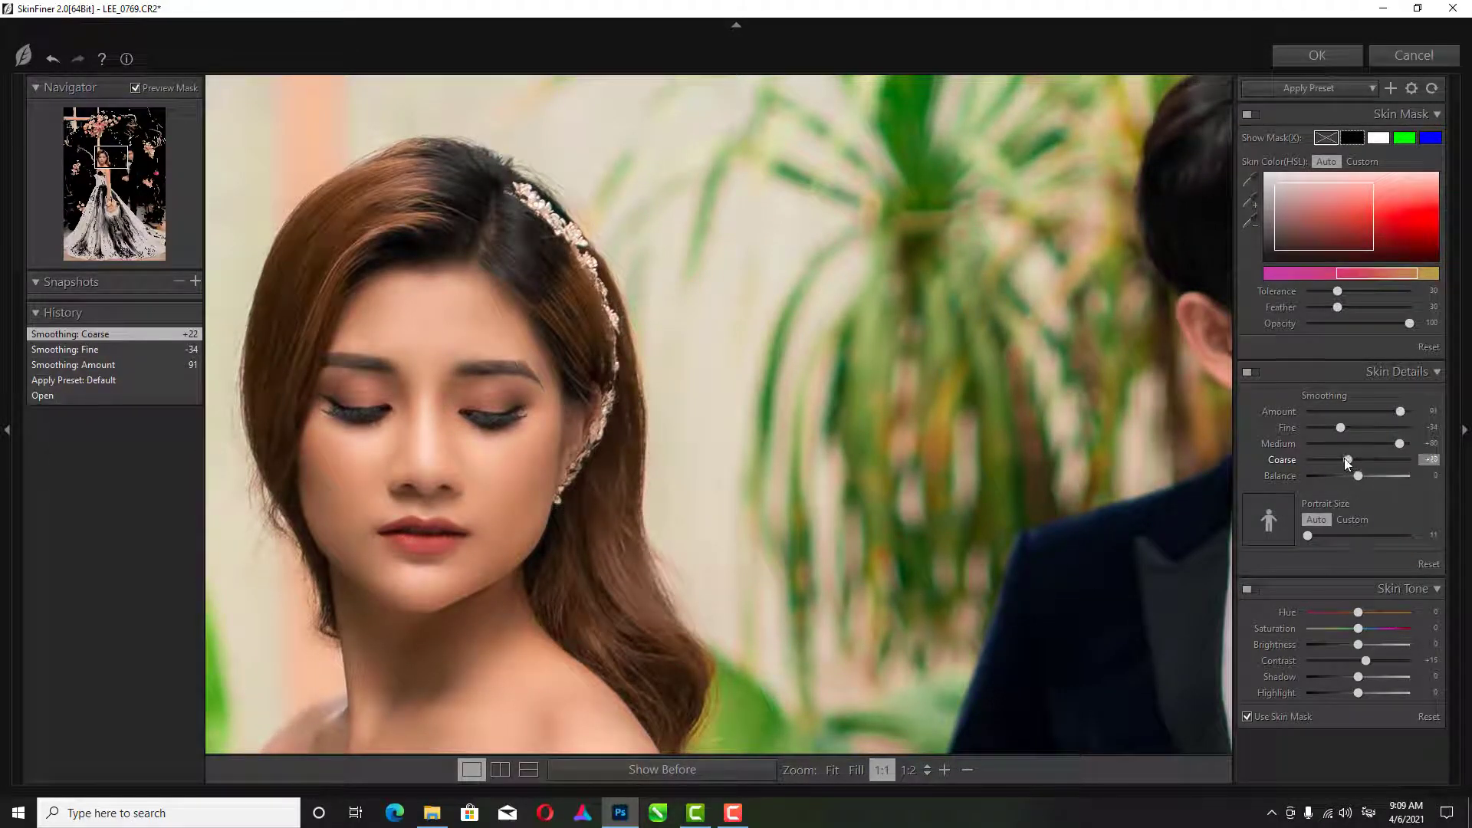
left_click(1345, 458)
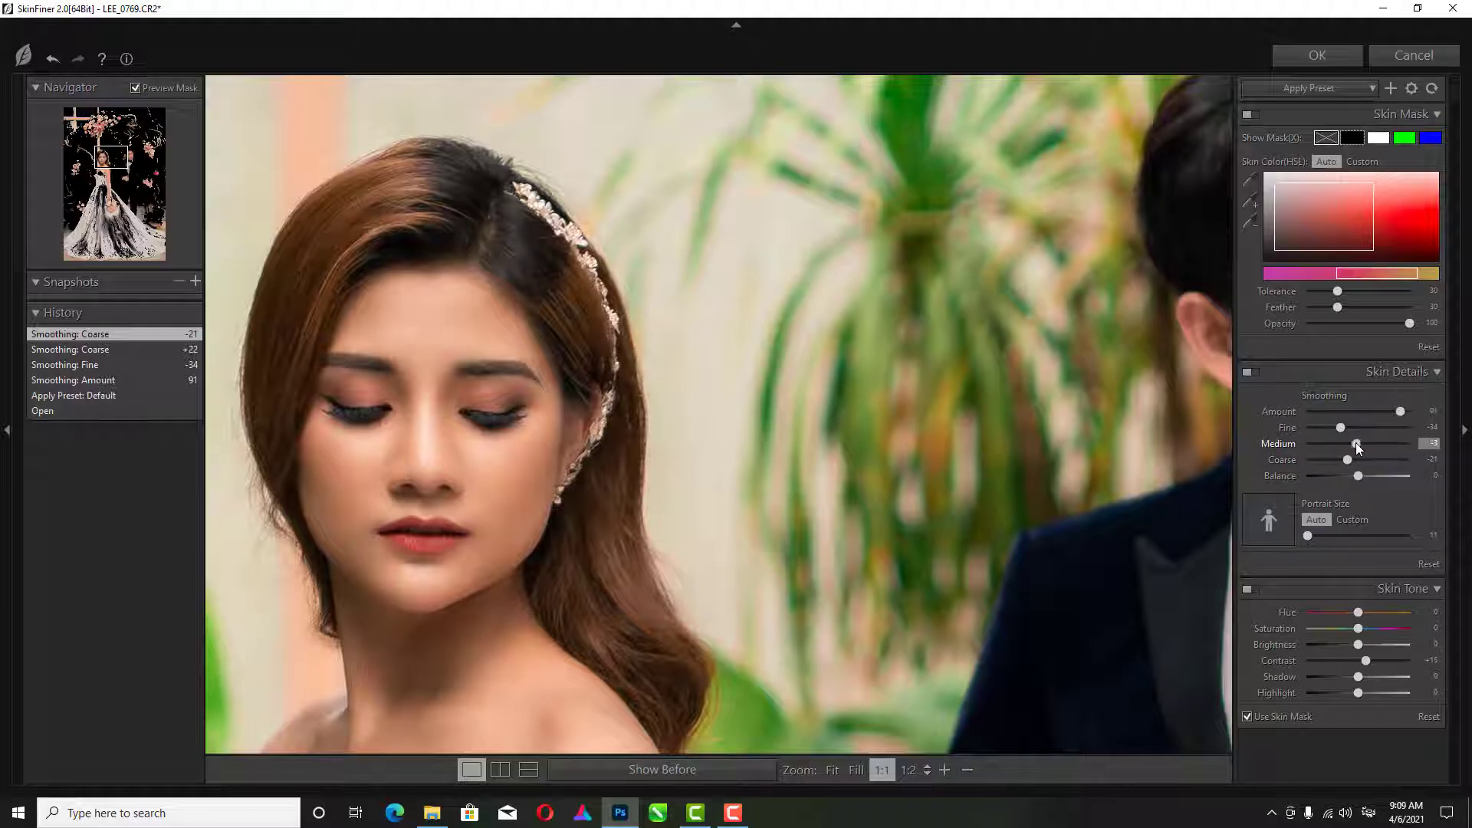
left_click(1356, 443)
left_click_drag(1356, 443, 1425, 442)
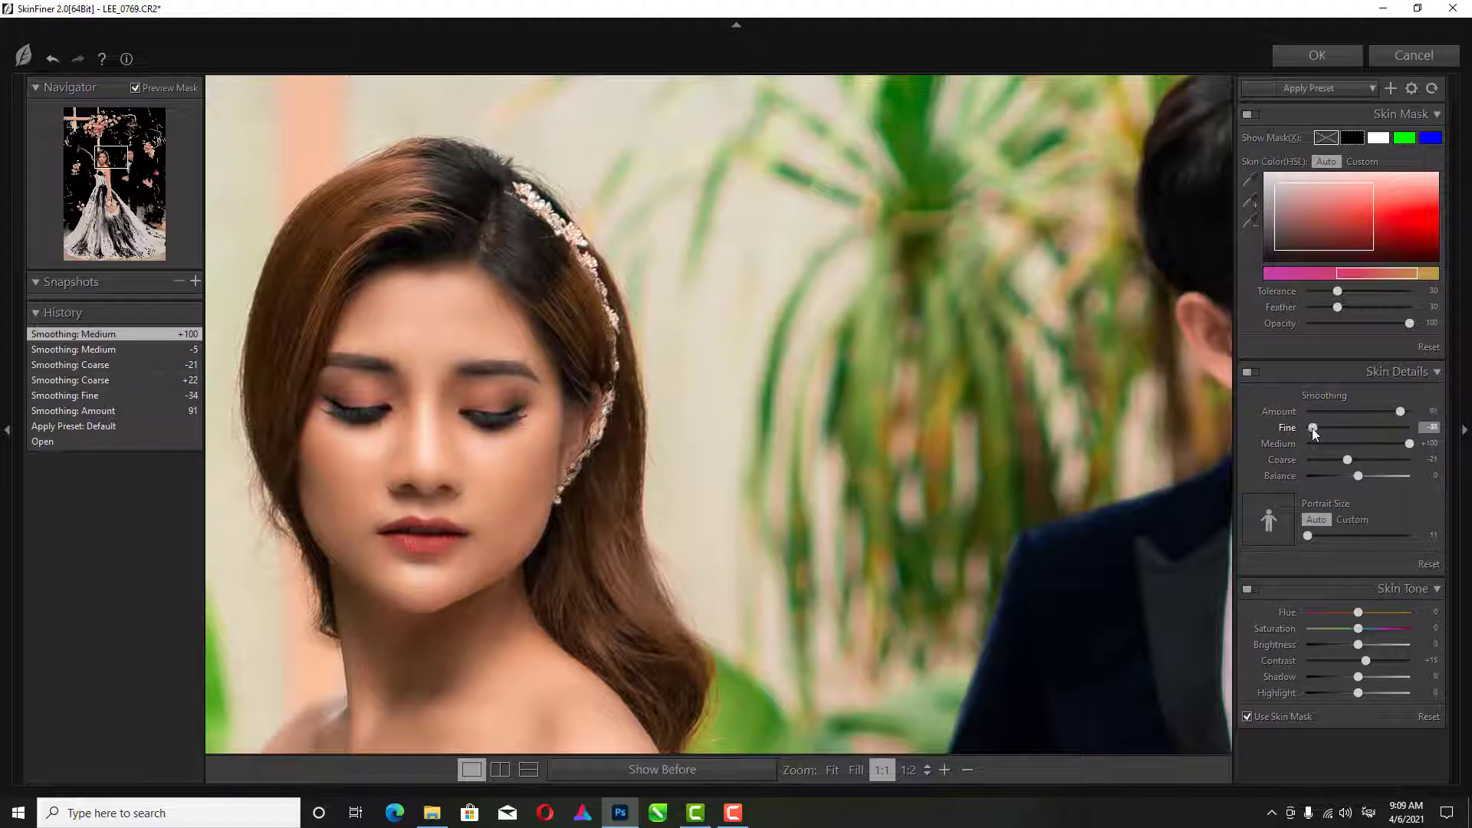
Readjust the skin smoothing to fine -46 and amount 61, and set its balance to +53
left_click_drag(1342, 430, 1343, 434)
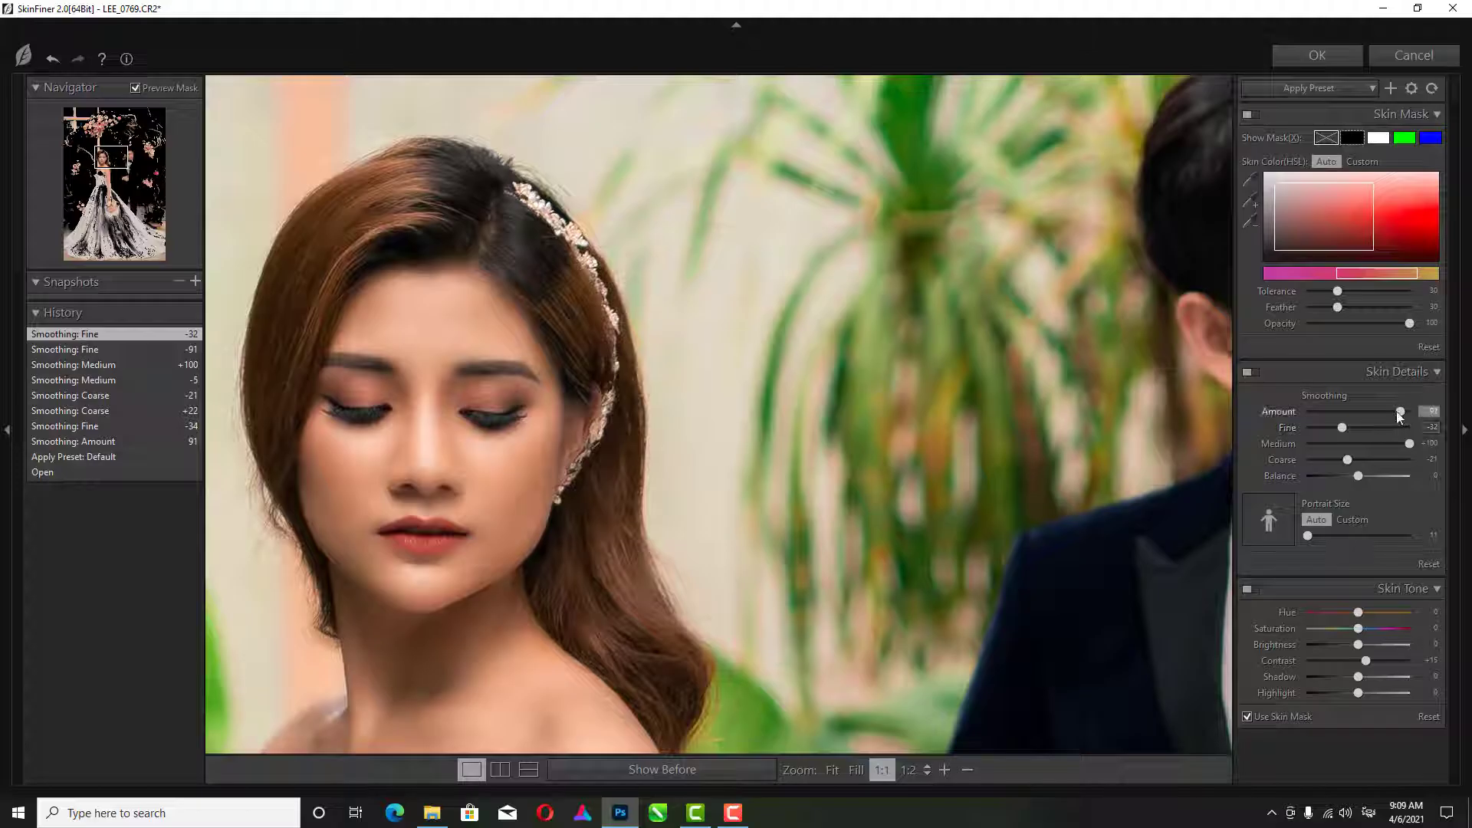
mouse_move(1381, 411)
left_mouse_down()
mouse_move(1355, 416)
mouse_move(1375, 423)
left_mouse_up()
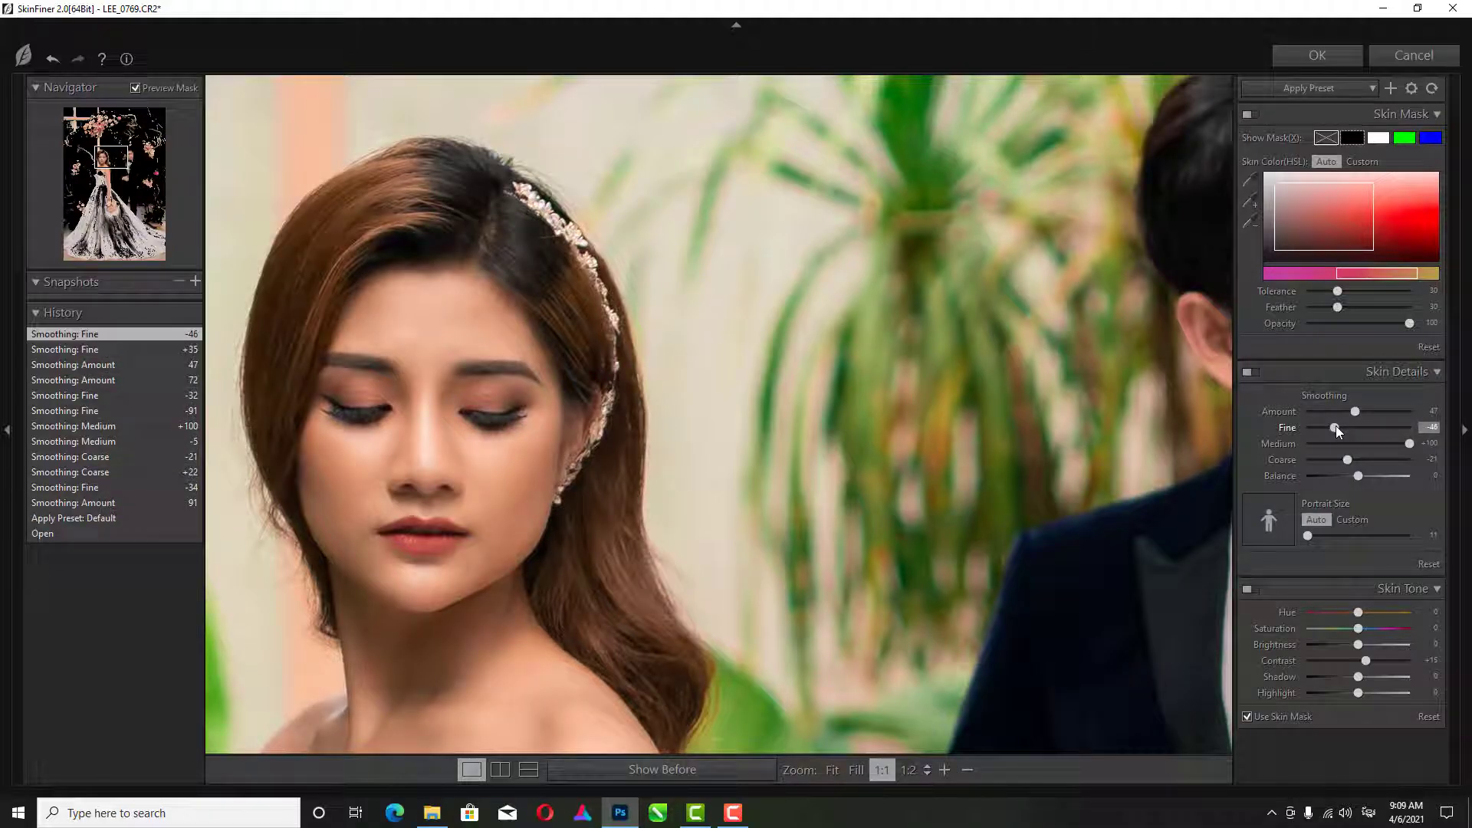
left_click_drag(1368, 411, 1362, 413)
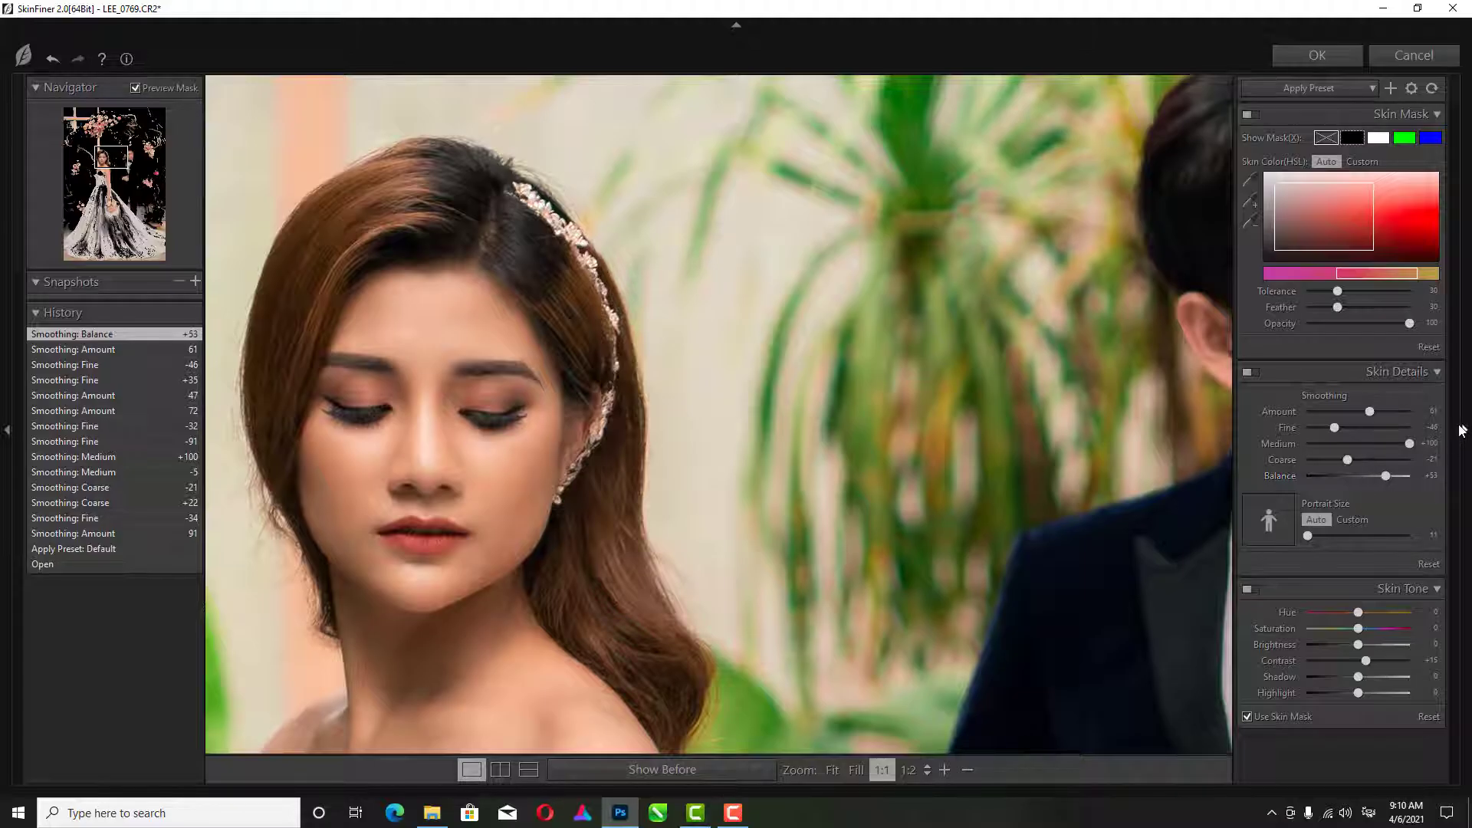
Raise the skin tone brightness, apply the SkinFiner result to the Background copy layer, and collapse the Character panel
left_click_drag(1370, 645, 1376, 646)
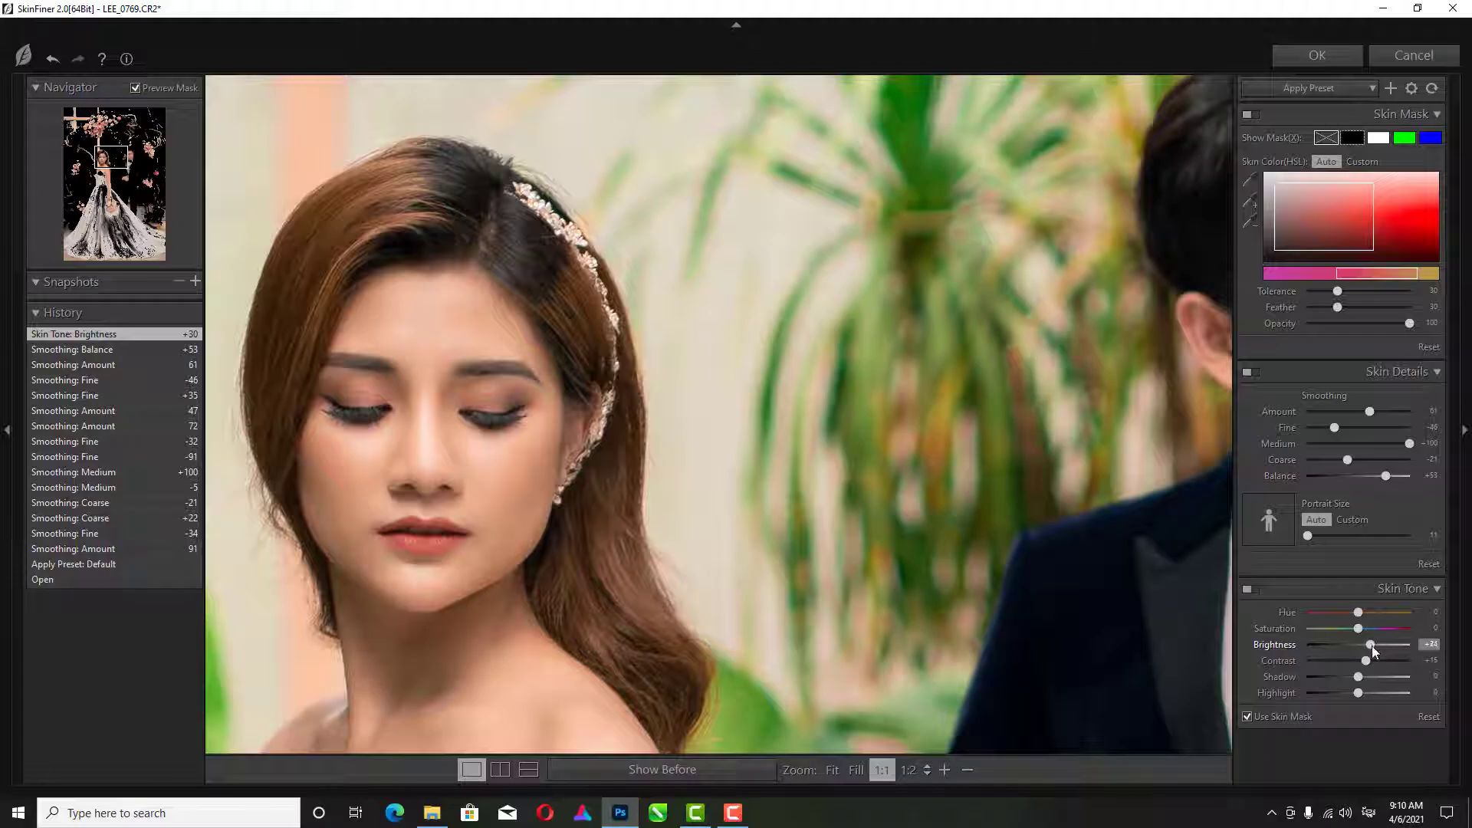
left_click(1335, 58)
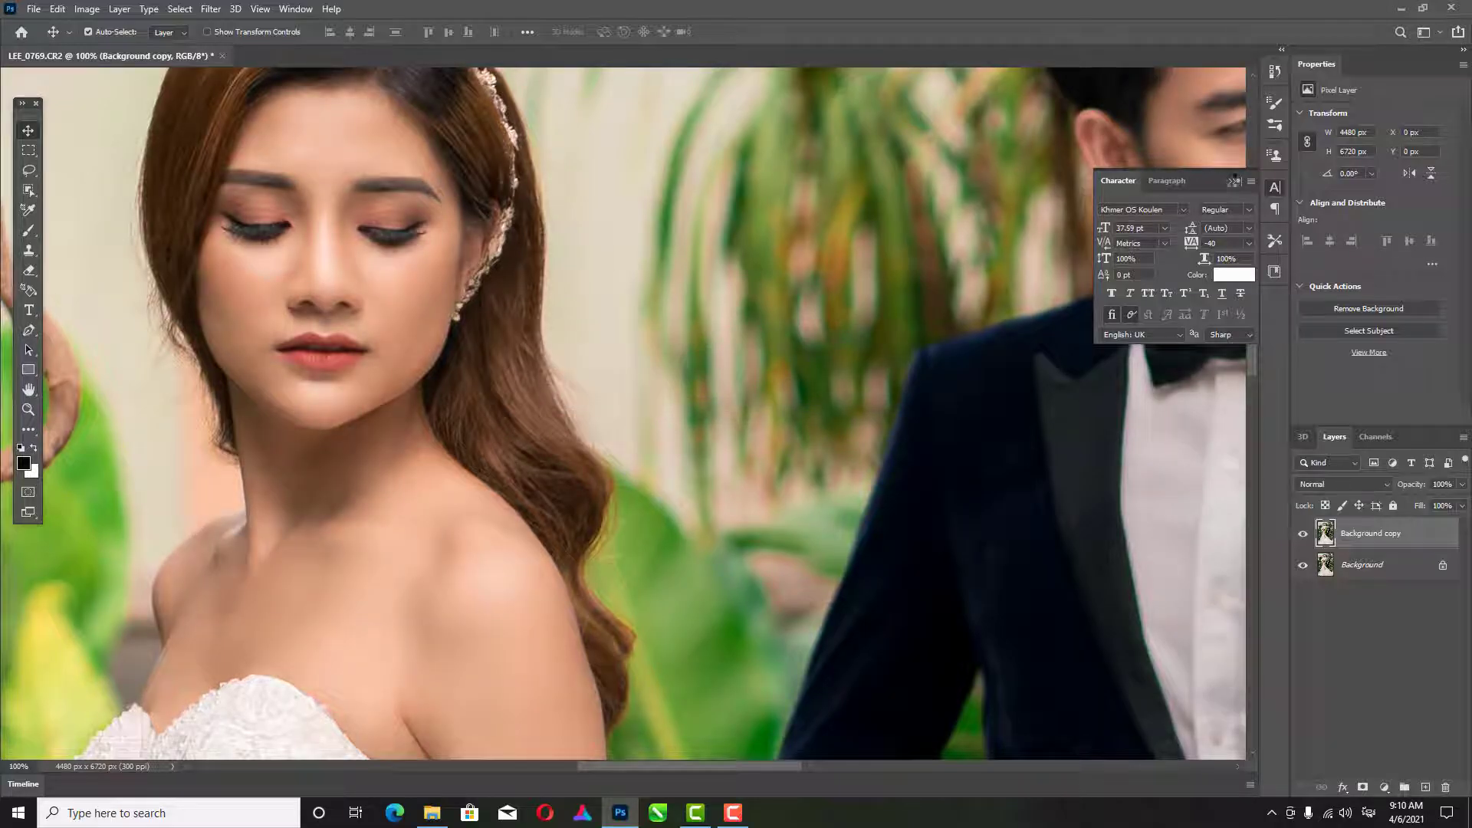
left_click(1234, 180)
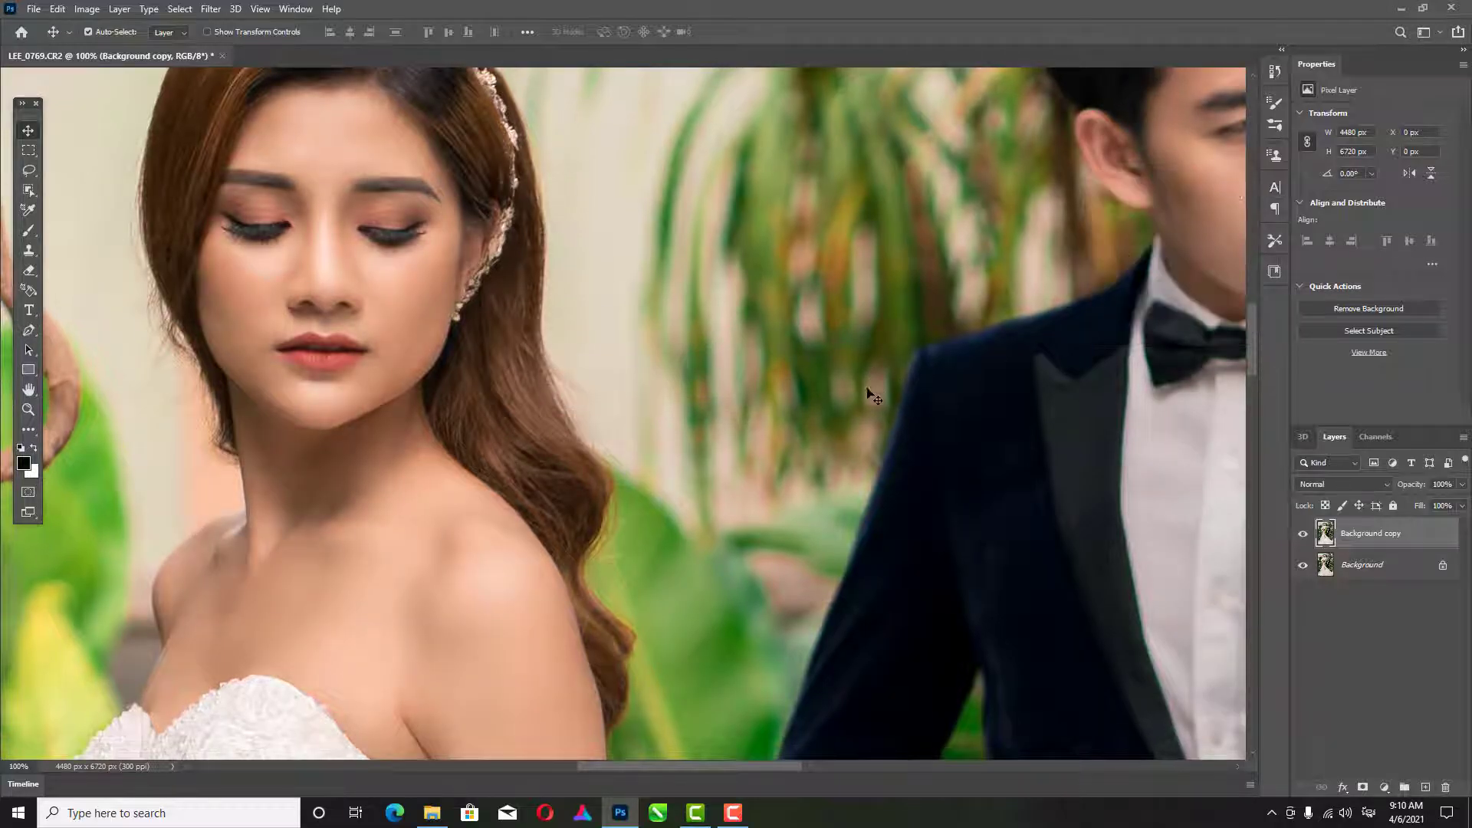
Switch the keyboard input language to English (US)
key("super+space")
key("super+space")
key("super+space")
key("super+space")
key("super")
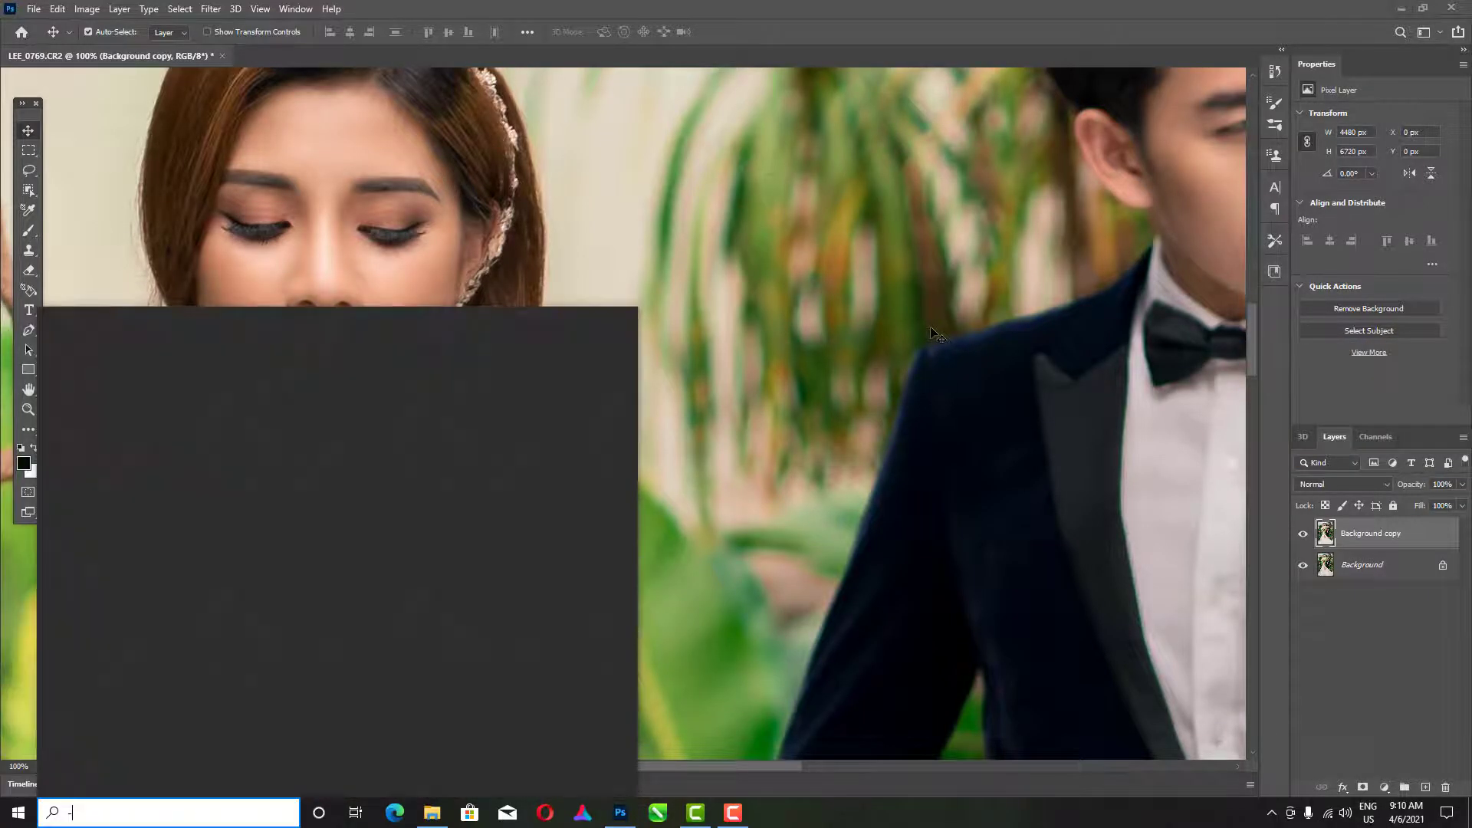
left_click(768, 270)
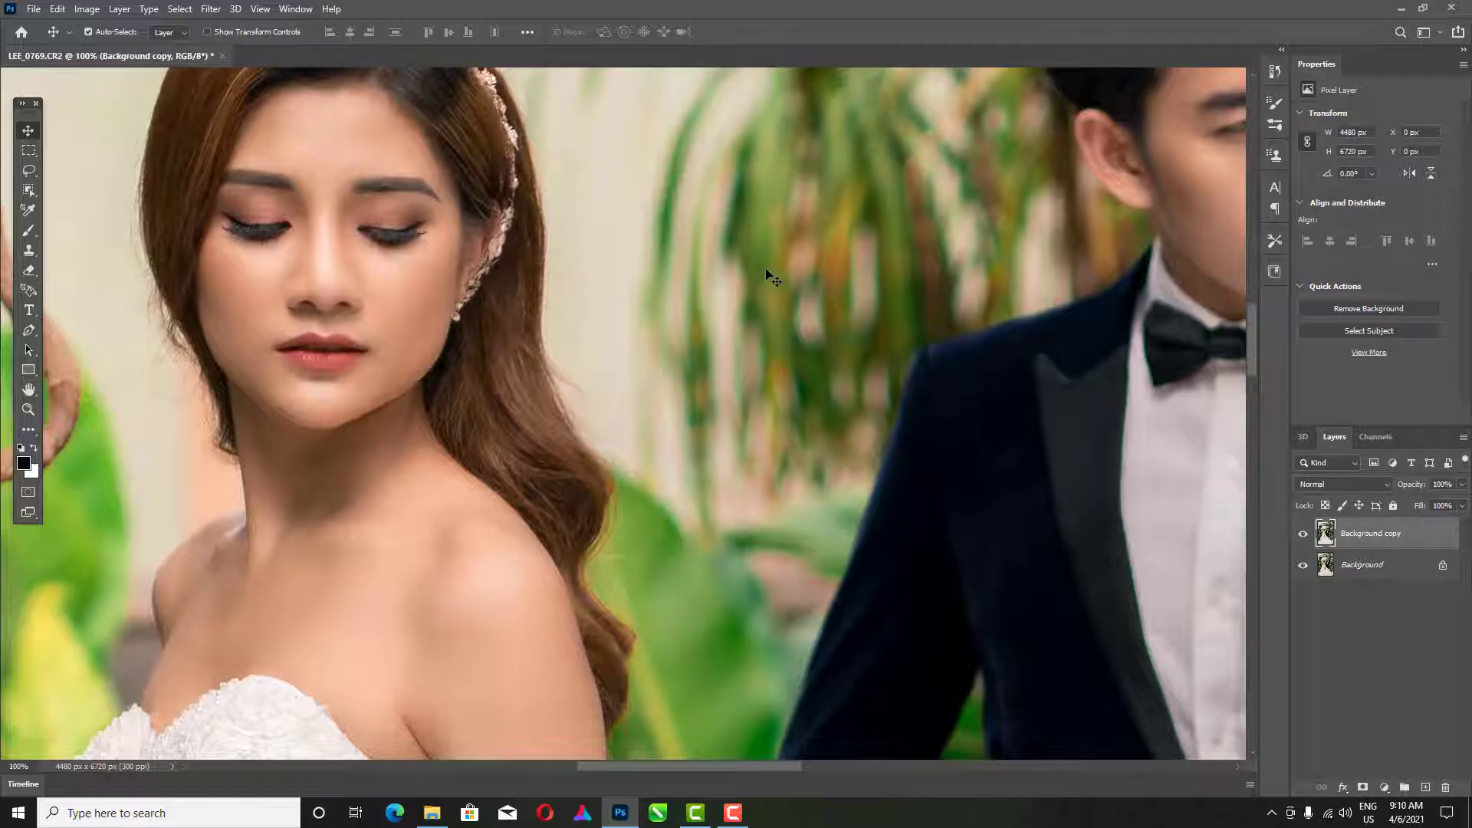
Compare the whole portrait with and without the retouched Background copy layer
key("ctrl+minus")
key("ctrl+minus")
key("ctrl+minus")
key("ctrl+minus")
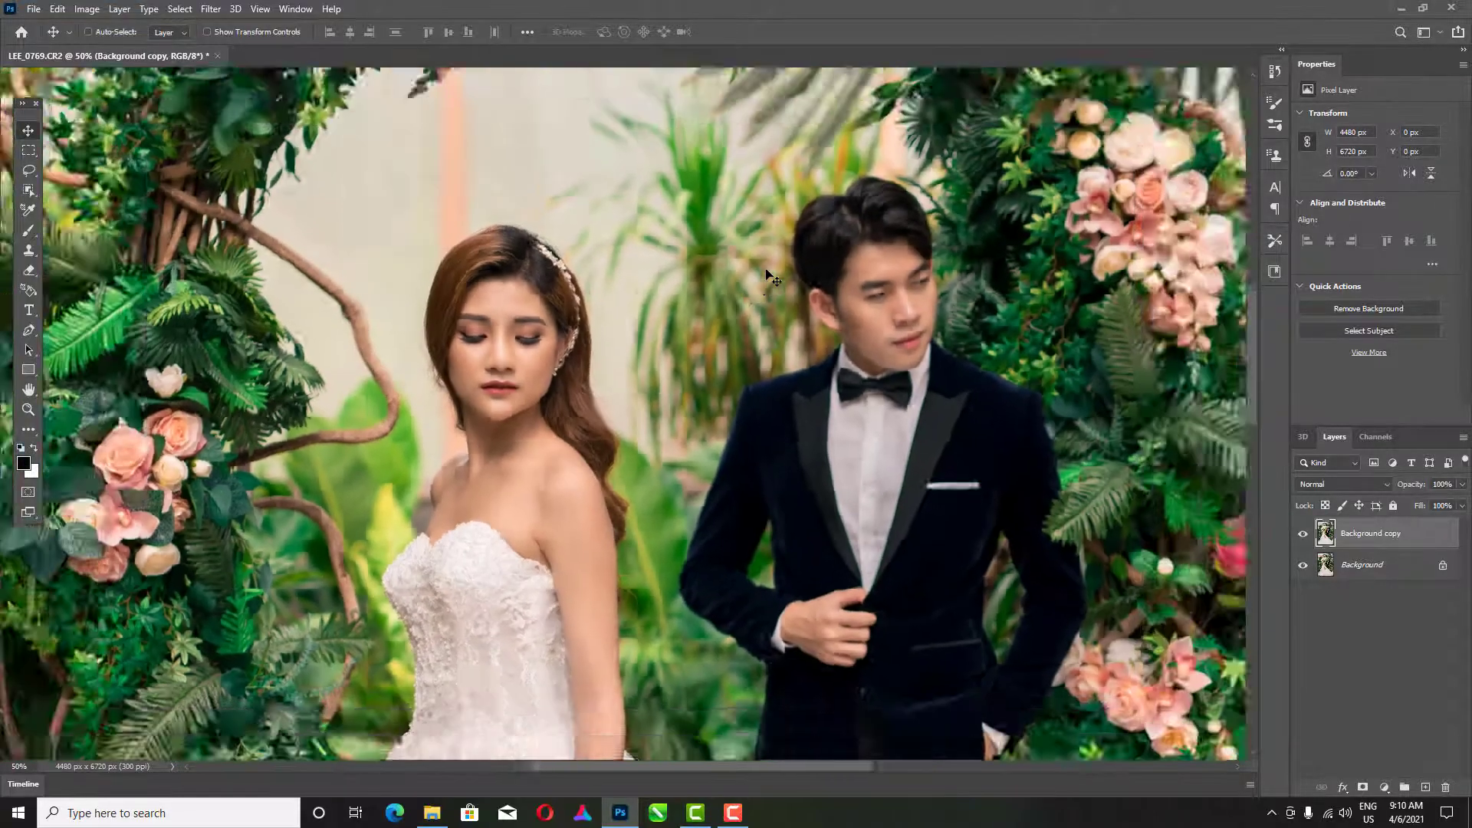
key("ctrl+minus")
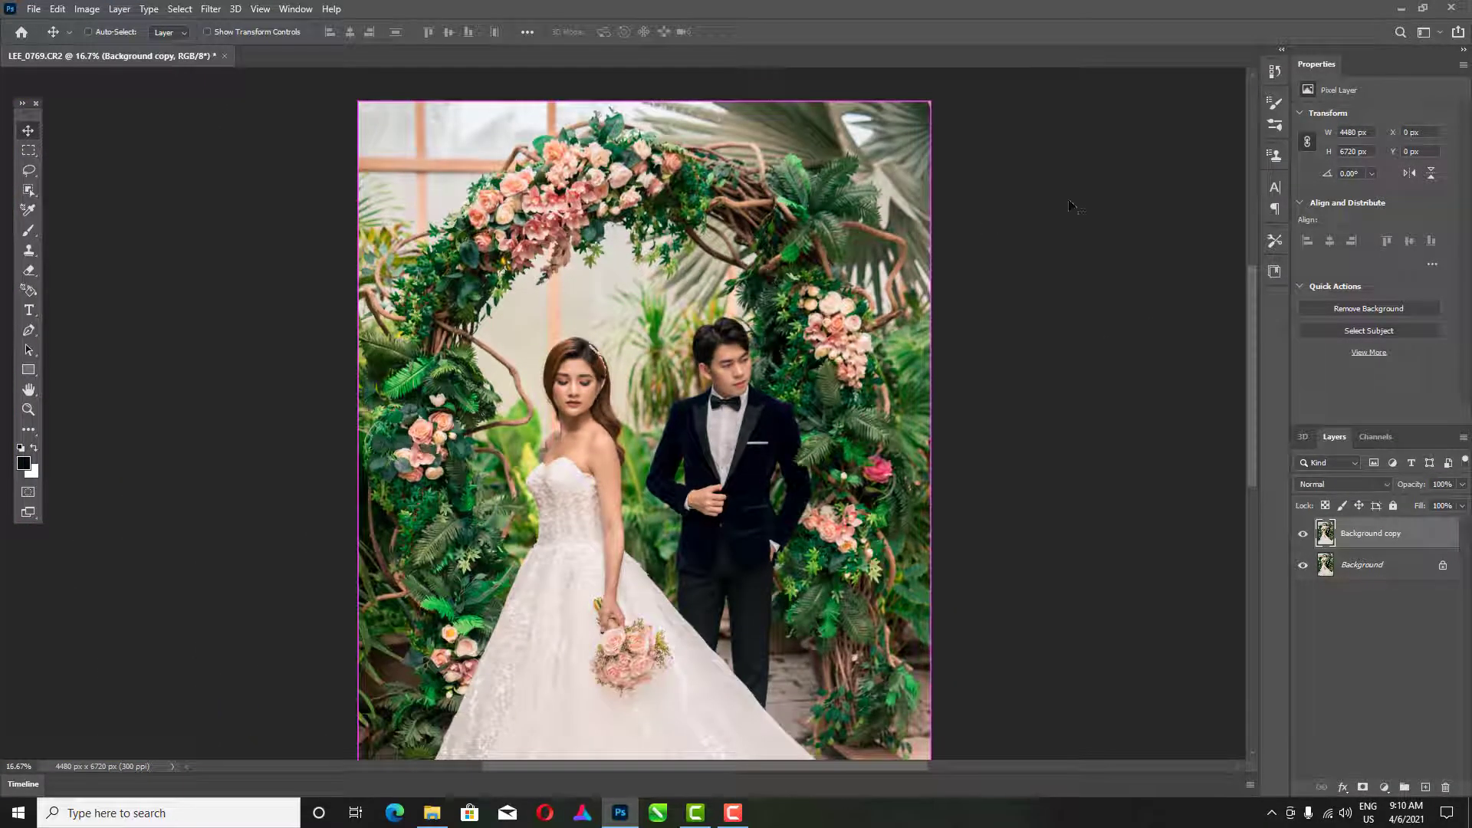
left_click(1304, 534)
left_click(1303, 534)
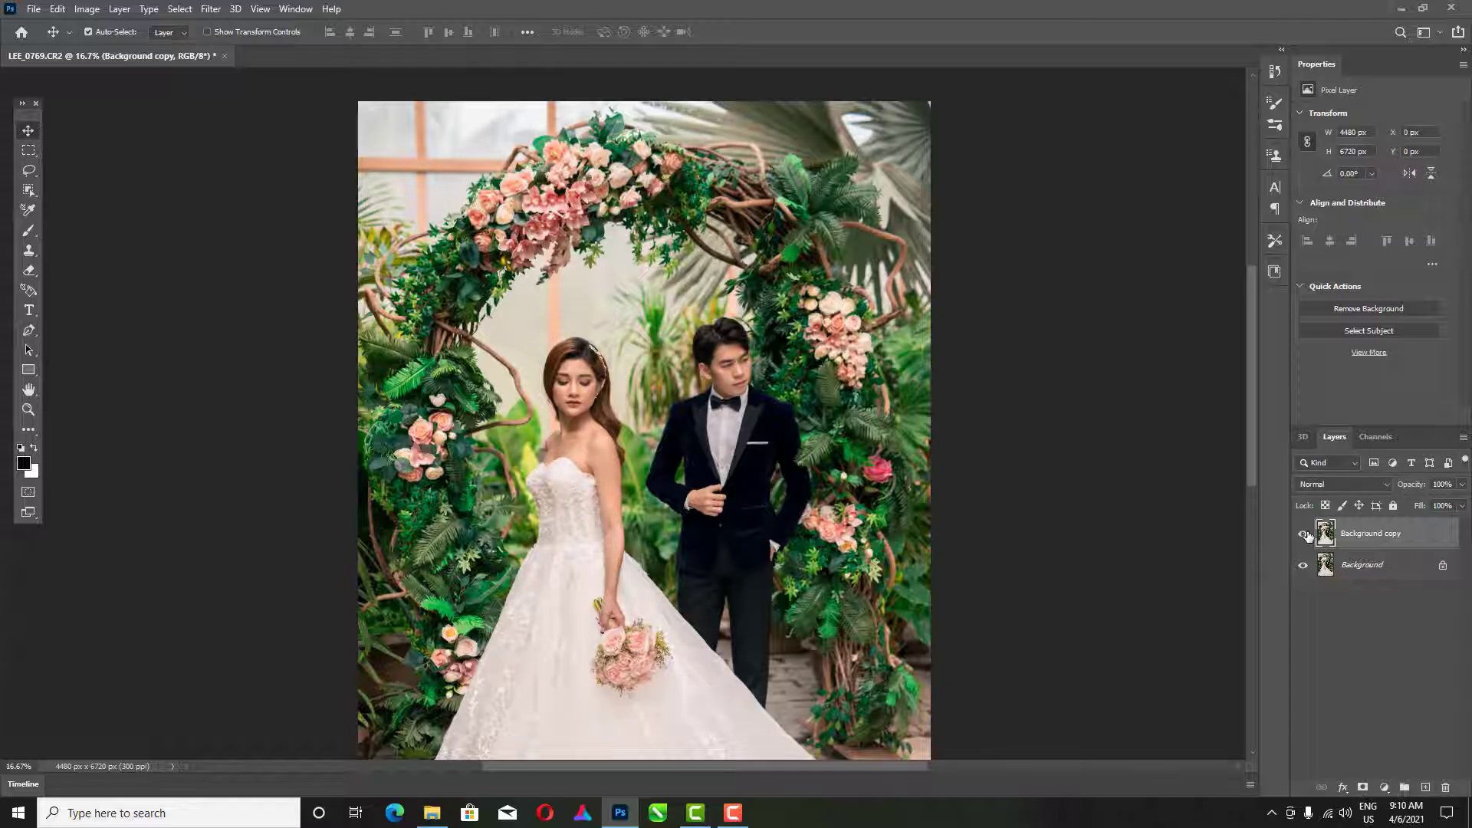
left_click(1303, 534)
left_click(1303, 534)
Add a layer mask to Background copy and paint black on it with a soft 960 px brush at 20% opacity
left_click(1362, 788)
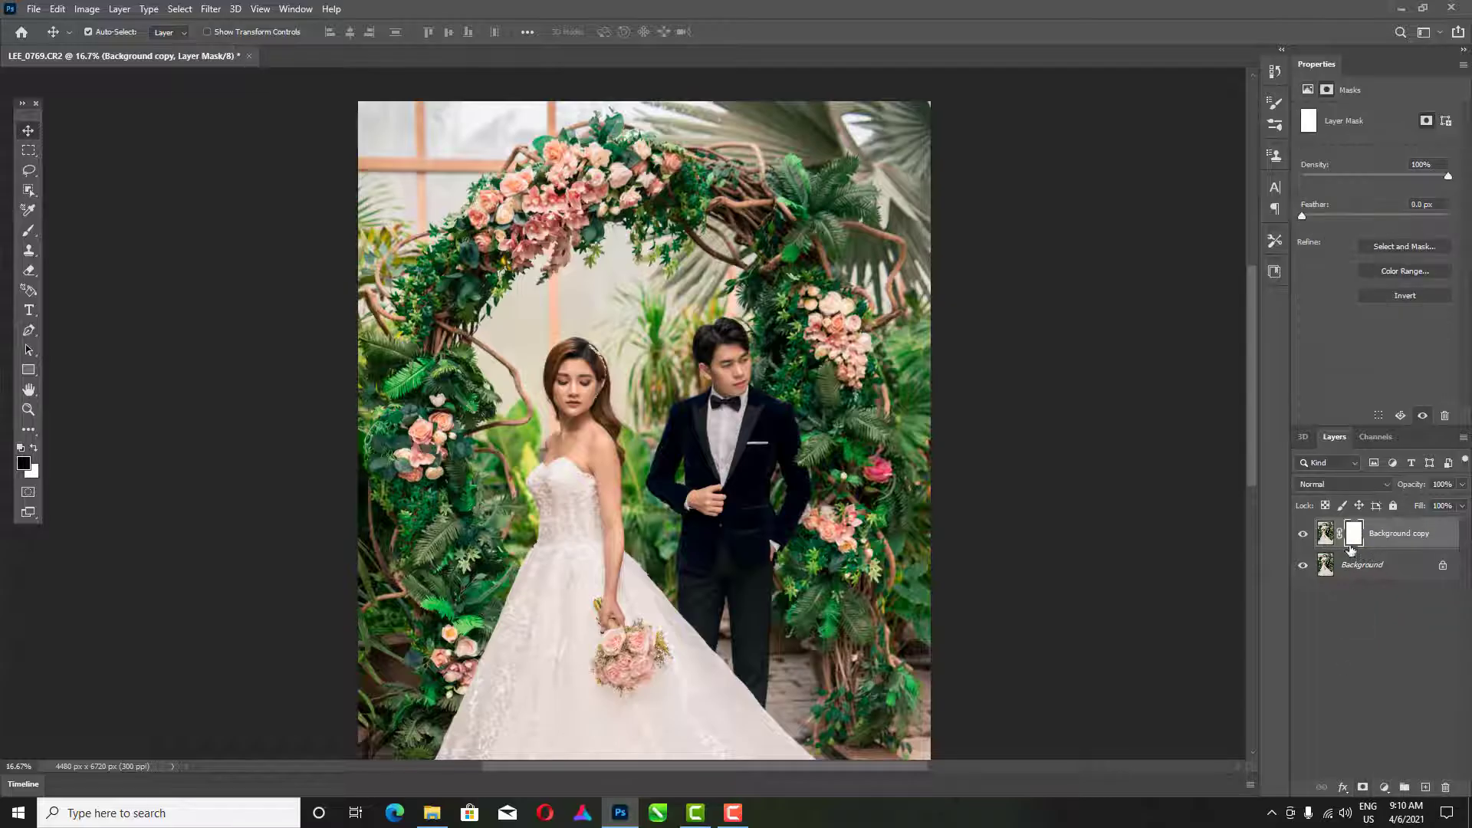
key("b")
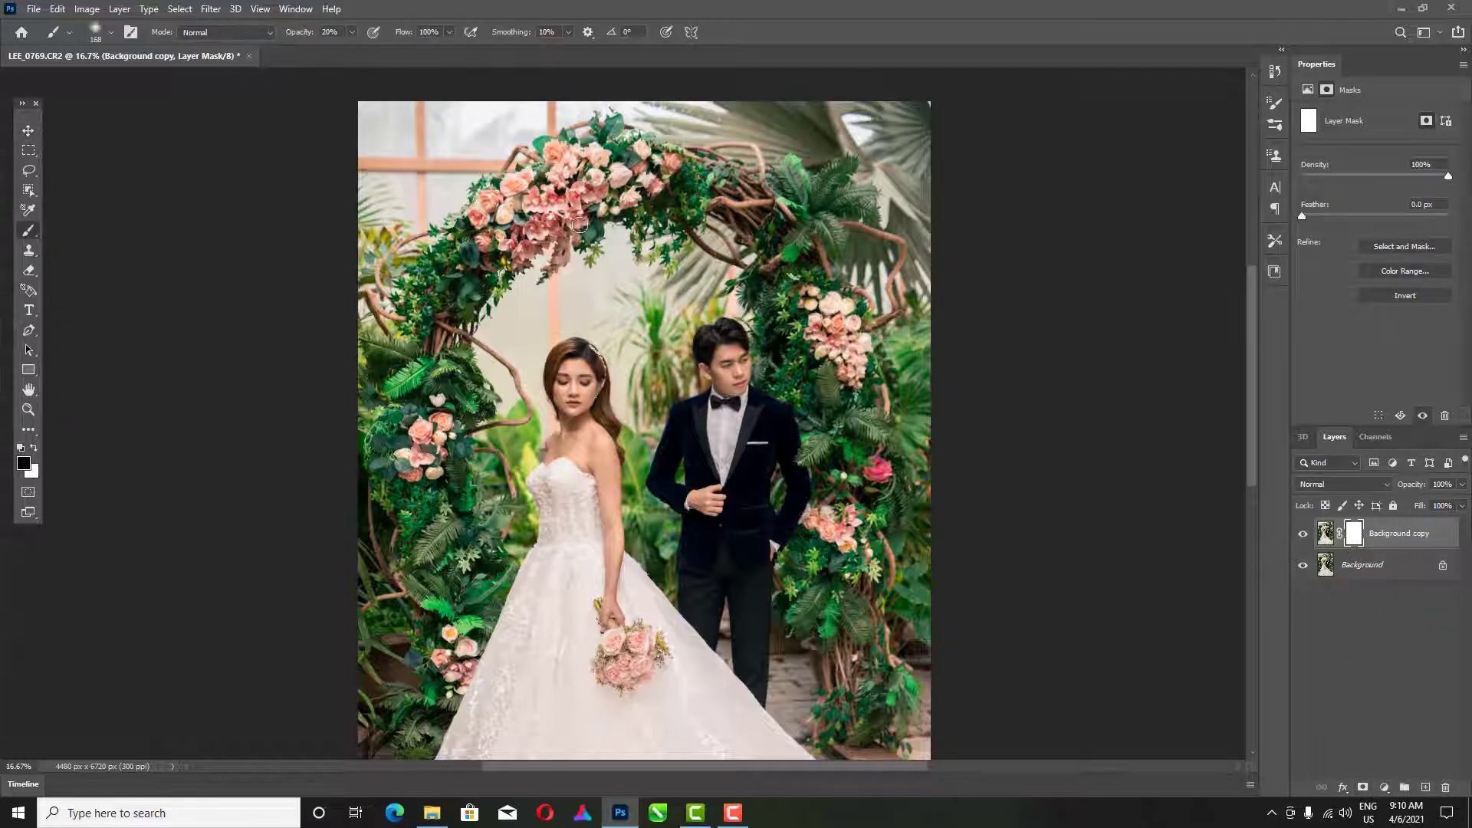
right_click(554, 196, "alt")
mouse_move(554, 195)
left_mouse_down()
mouse_move(606, 167)
mouse_move(506, 250)
left_mouse_up()
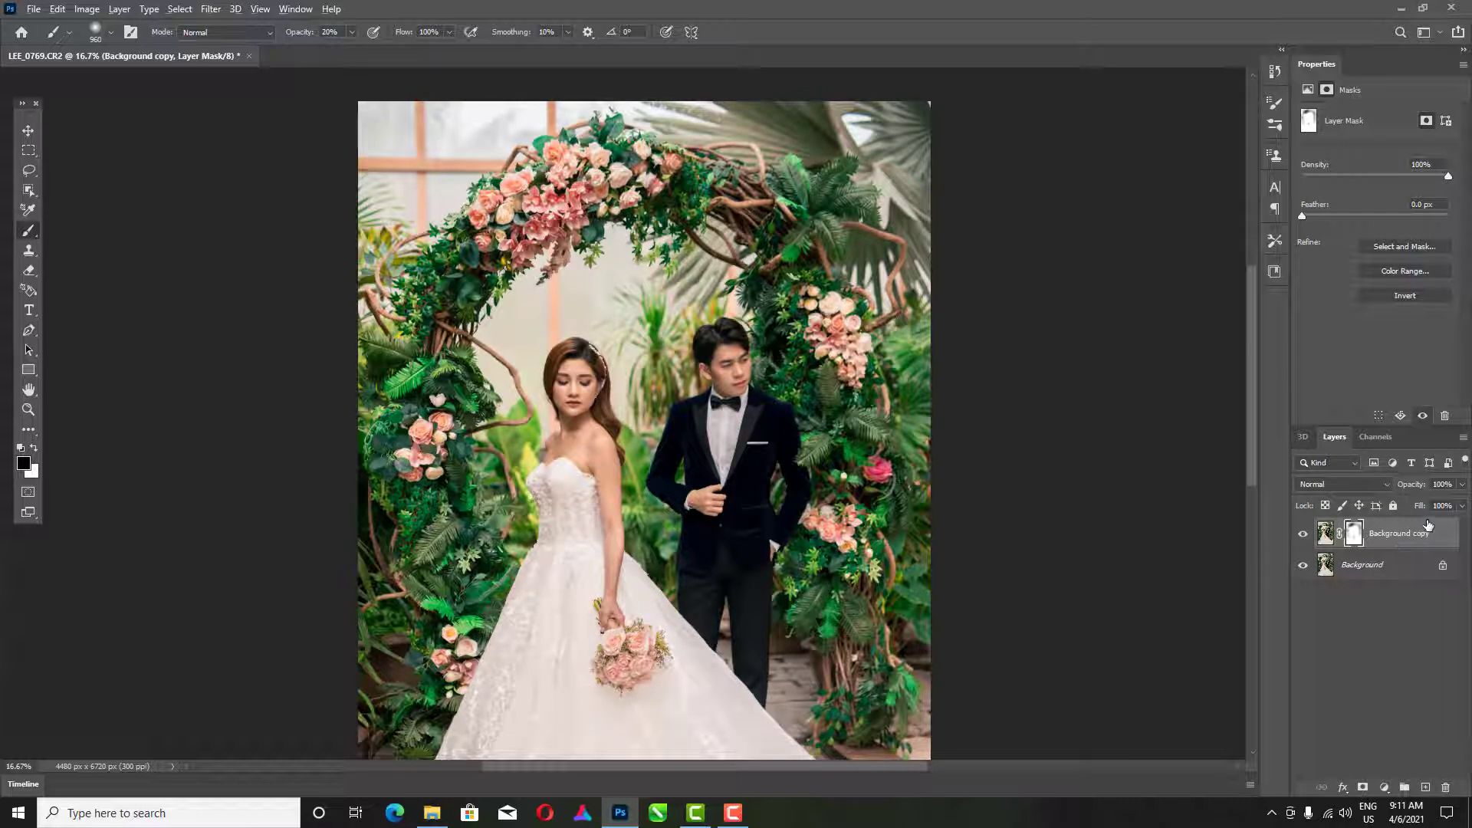
Stamp all visible layers into a new layer above Background copy
key("ctrl+shift+alt+e")
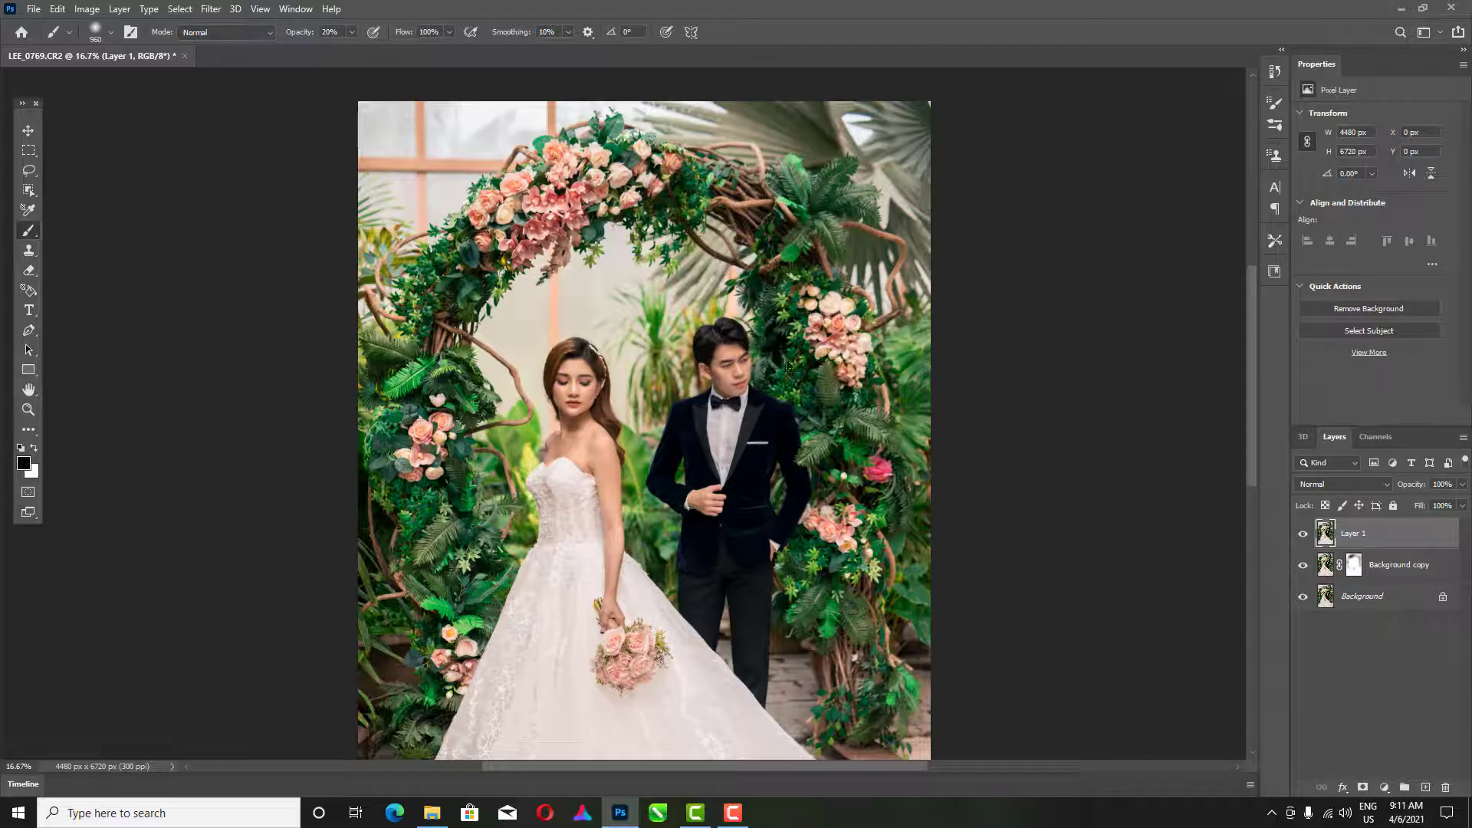
scroll(786, 359, "down", 3)
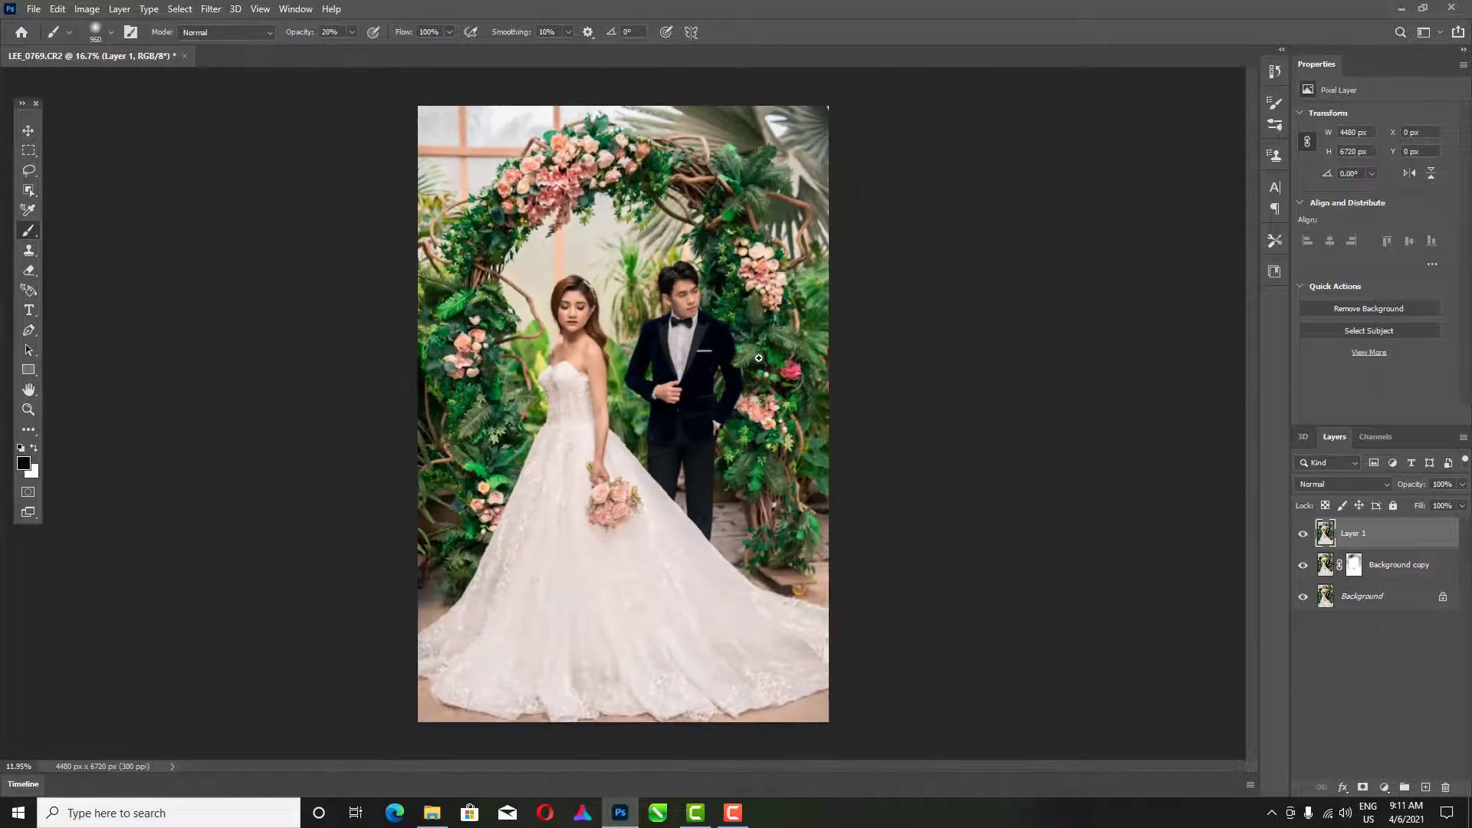
scroll(772, 354, "up", 2)
scroll(772, 354, "down", 1)
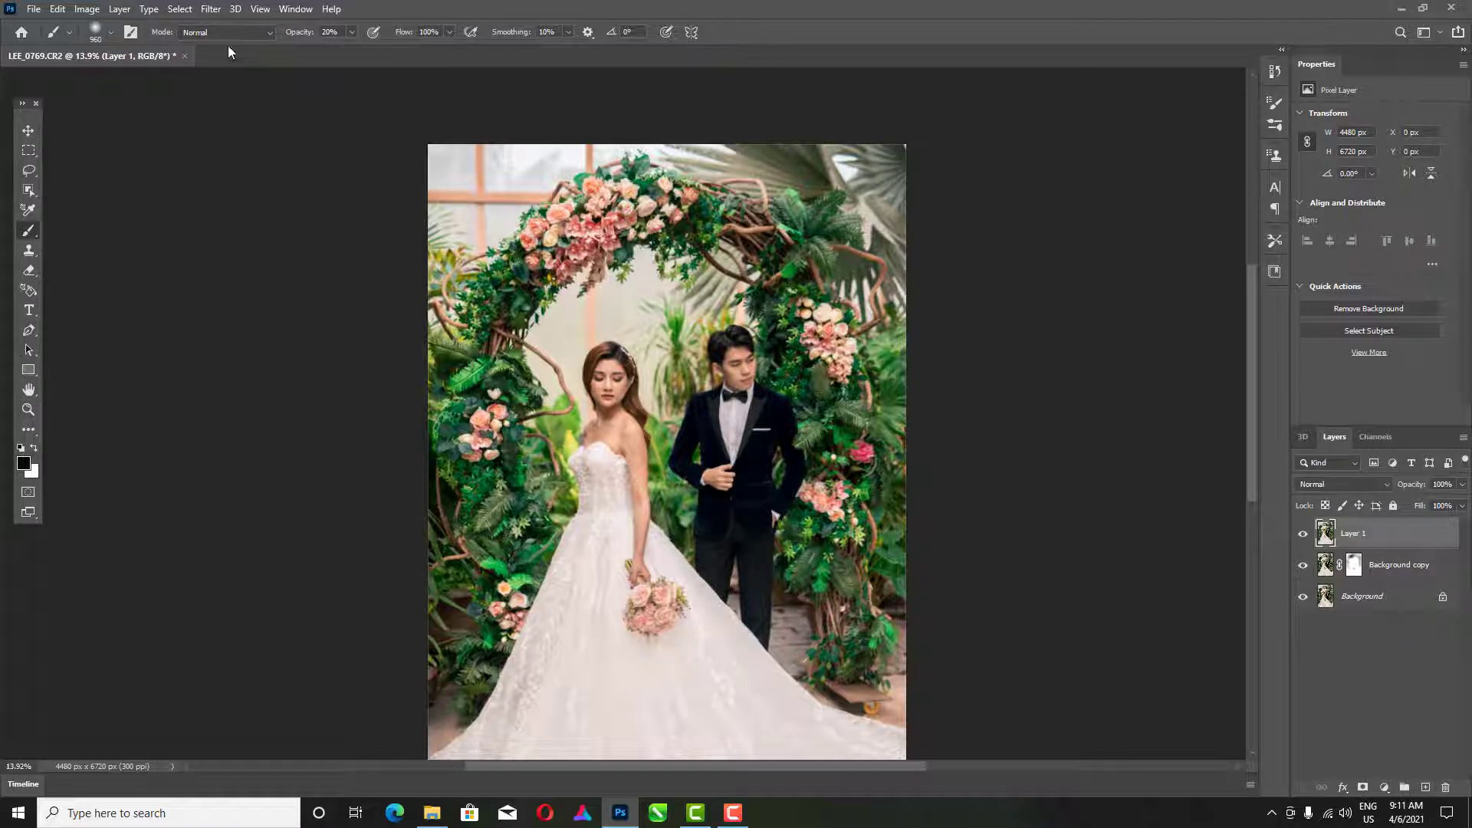
Apply Color Efex Pro 4 with B/W Conversion, Brilliance/Warmth and Detail Extractor at 41%, contrast -17% and saturation 25%
left_click(207, 10)
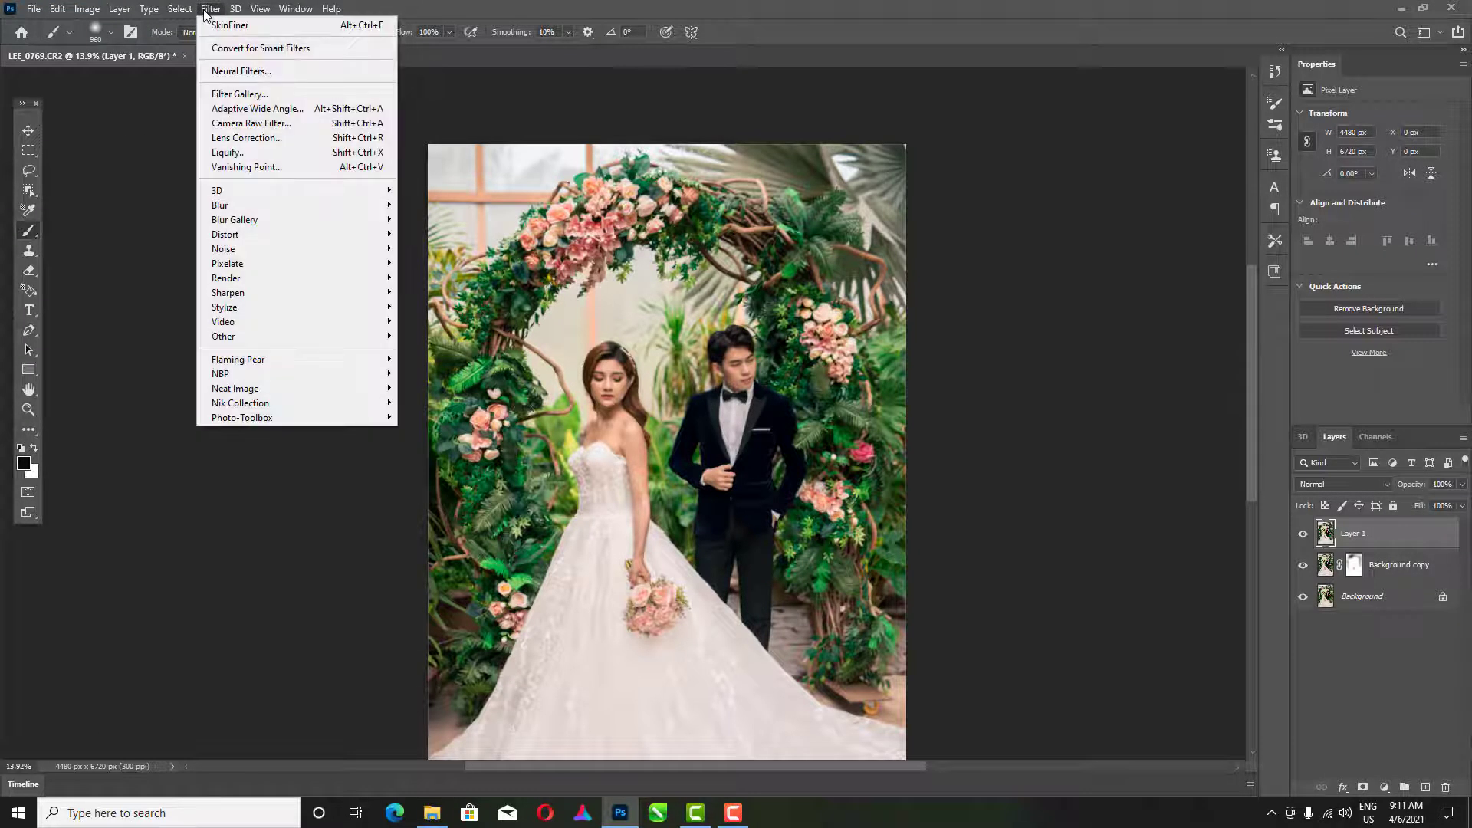
mouse_move(272, 404)
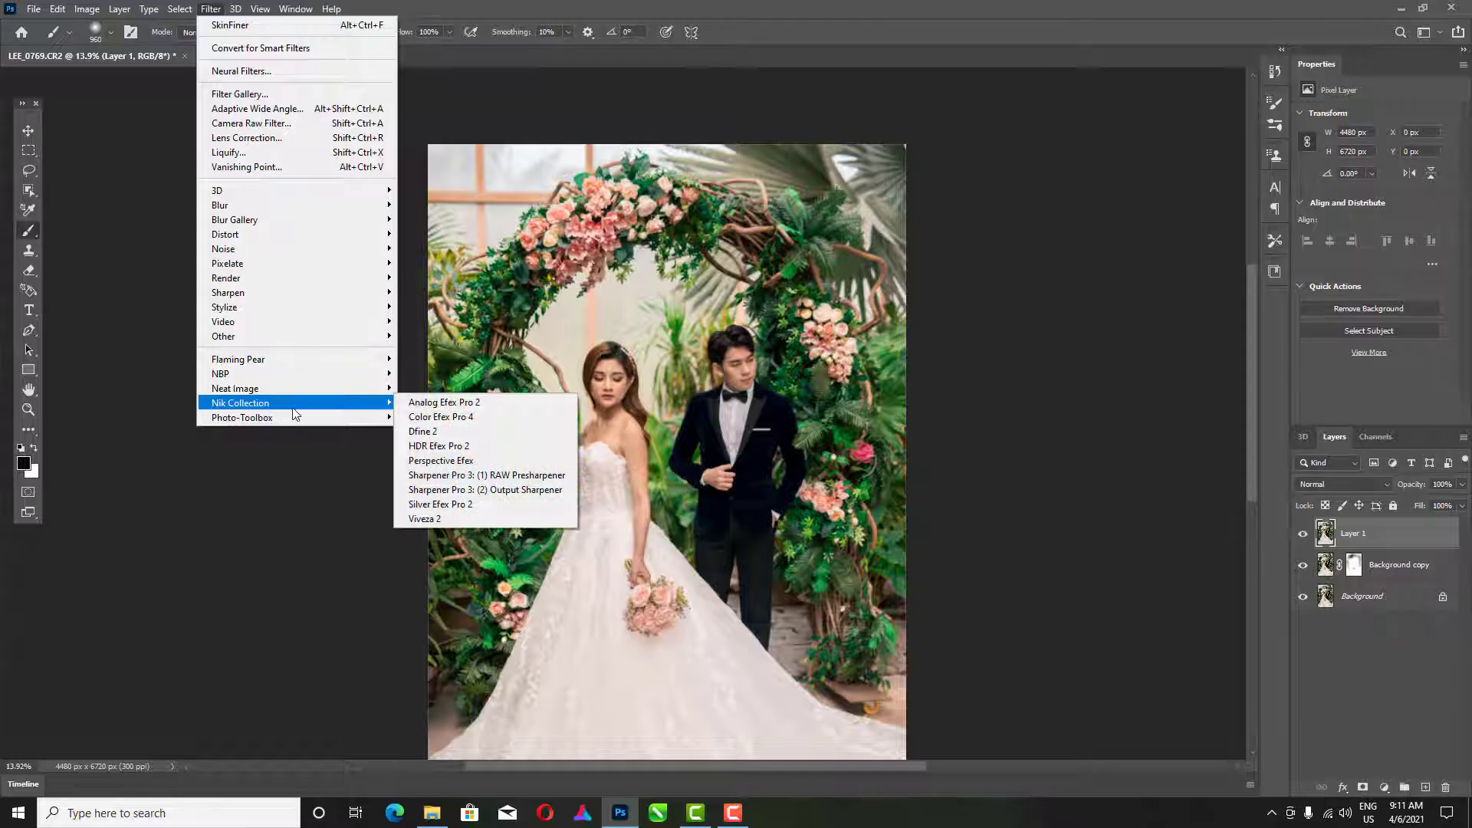
left_click(418, 417)
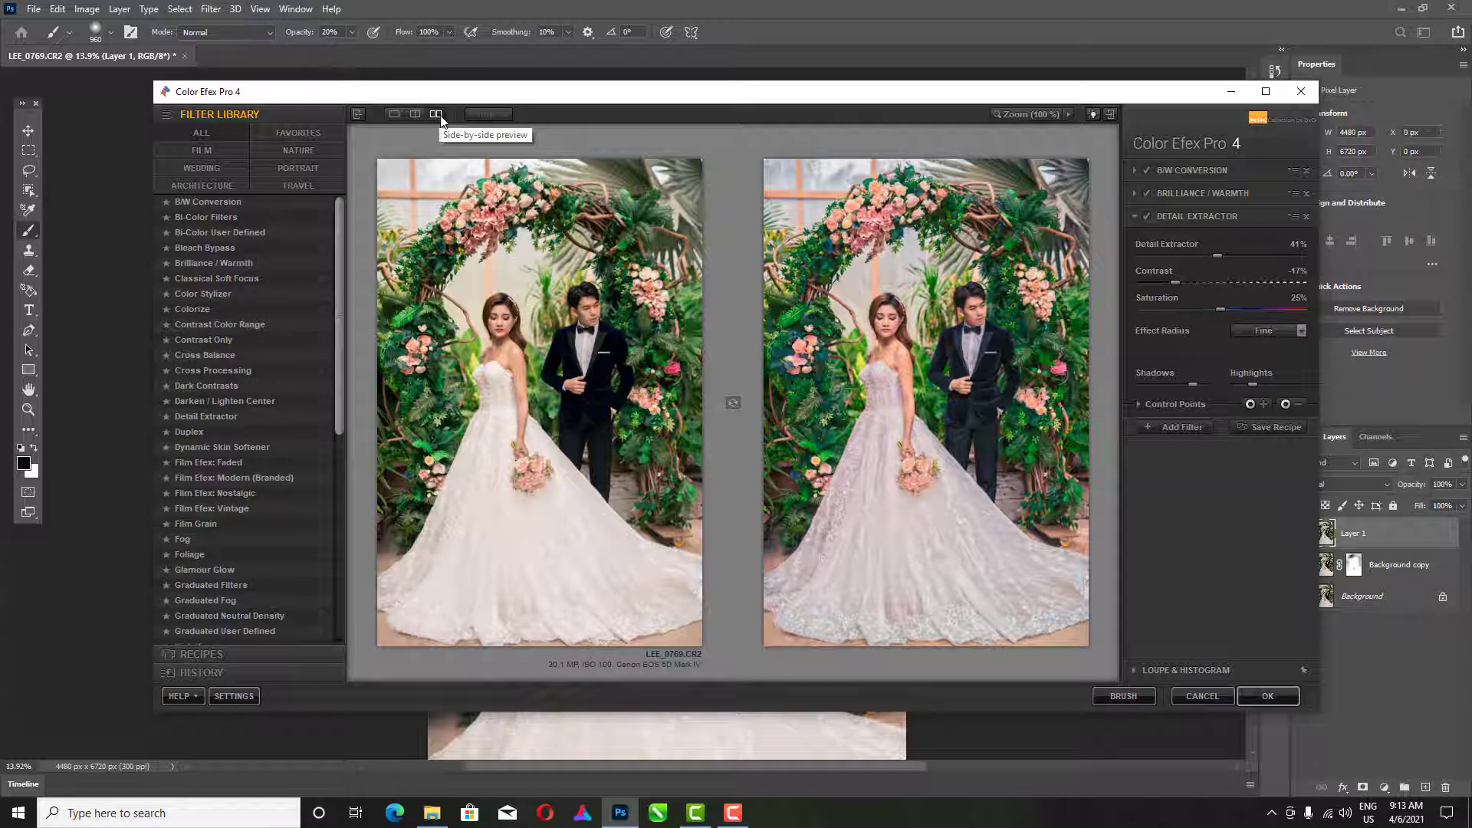
left_click(1268, 696)
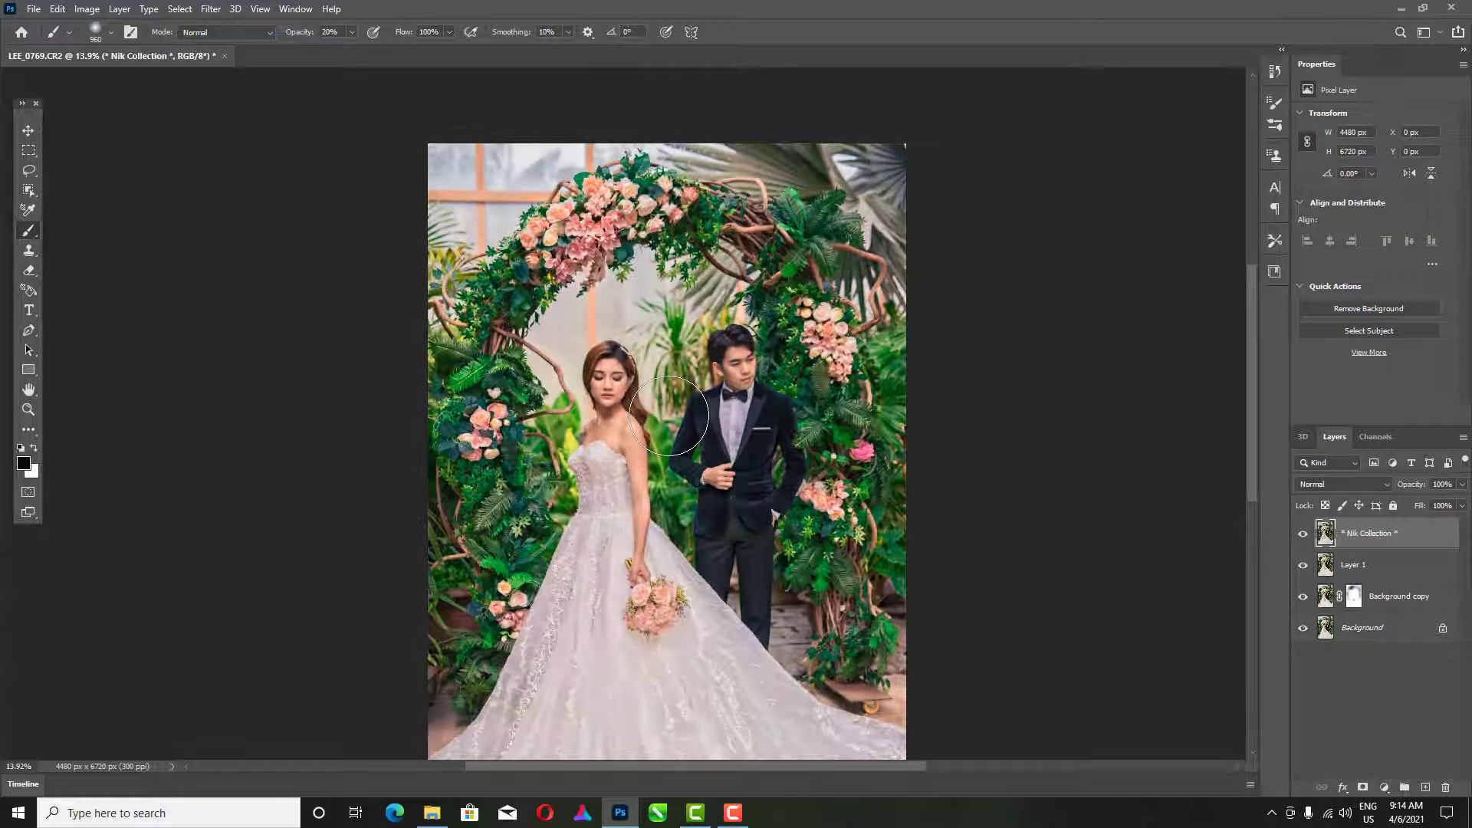
Inspect the filtered bouquet and wedding dress up close and at full view
key("ctrl+space")
left_click_drag(636, 602, 626, 597)
scroll(641, 542, "down", 6)
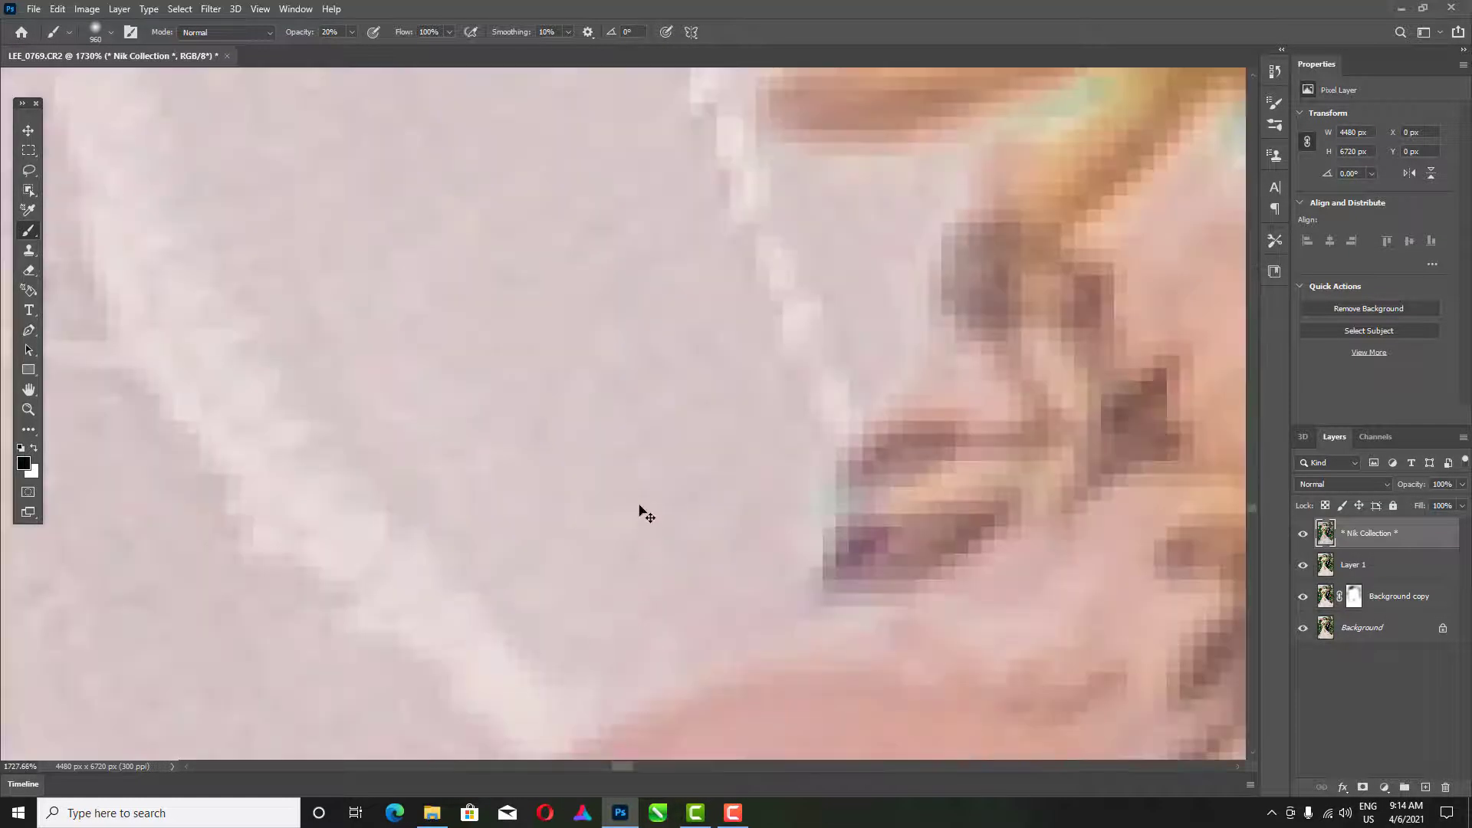
scroll(641, 511, "down", 12)
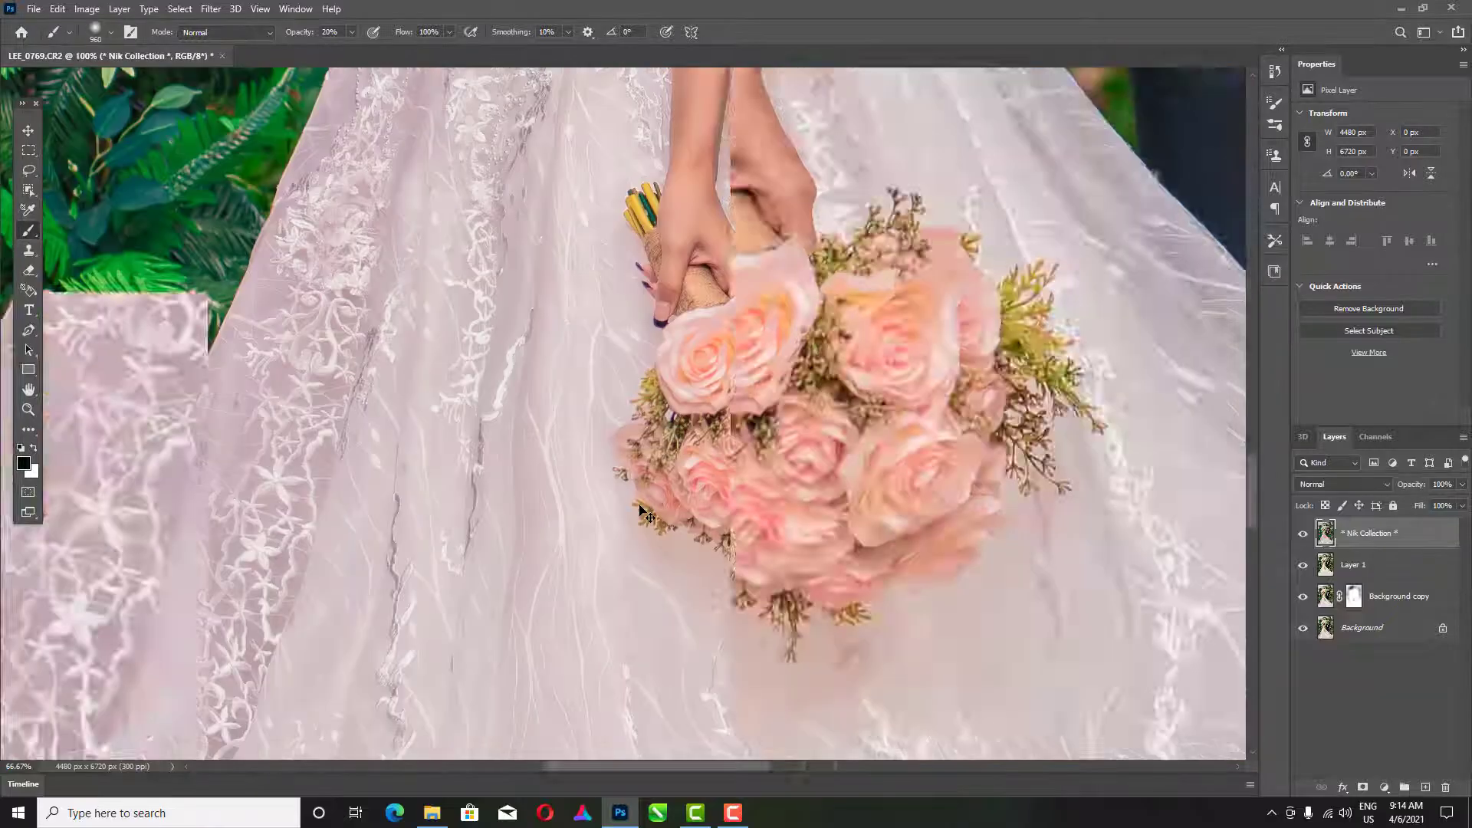
scroll(646, 514, "down", 3)
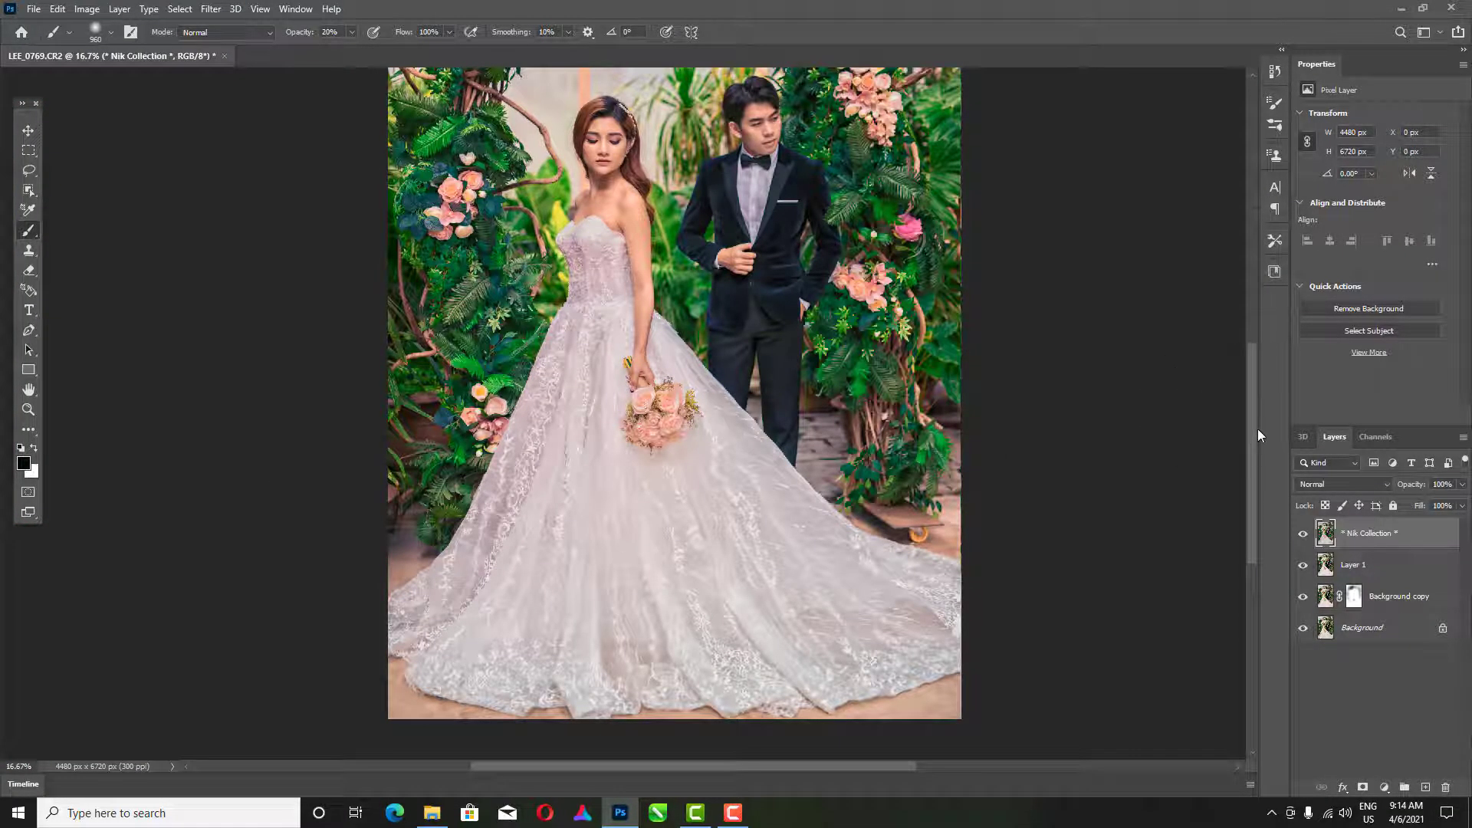
Compare the edited portrait with the original Background layer from the arch down to the hem of the gown
left_click_drag(1257, 429, 1263, 375)
left_click(1303, 632, "alt")
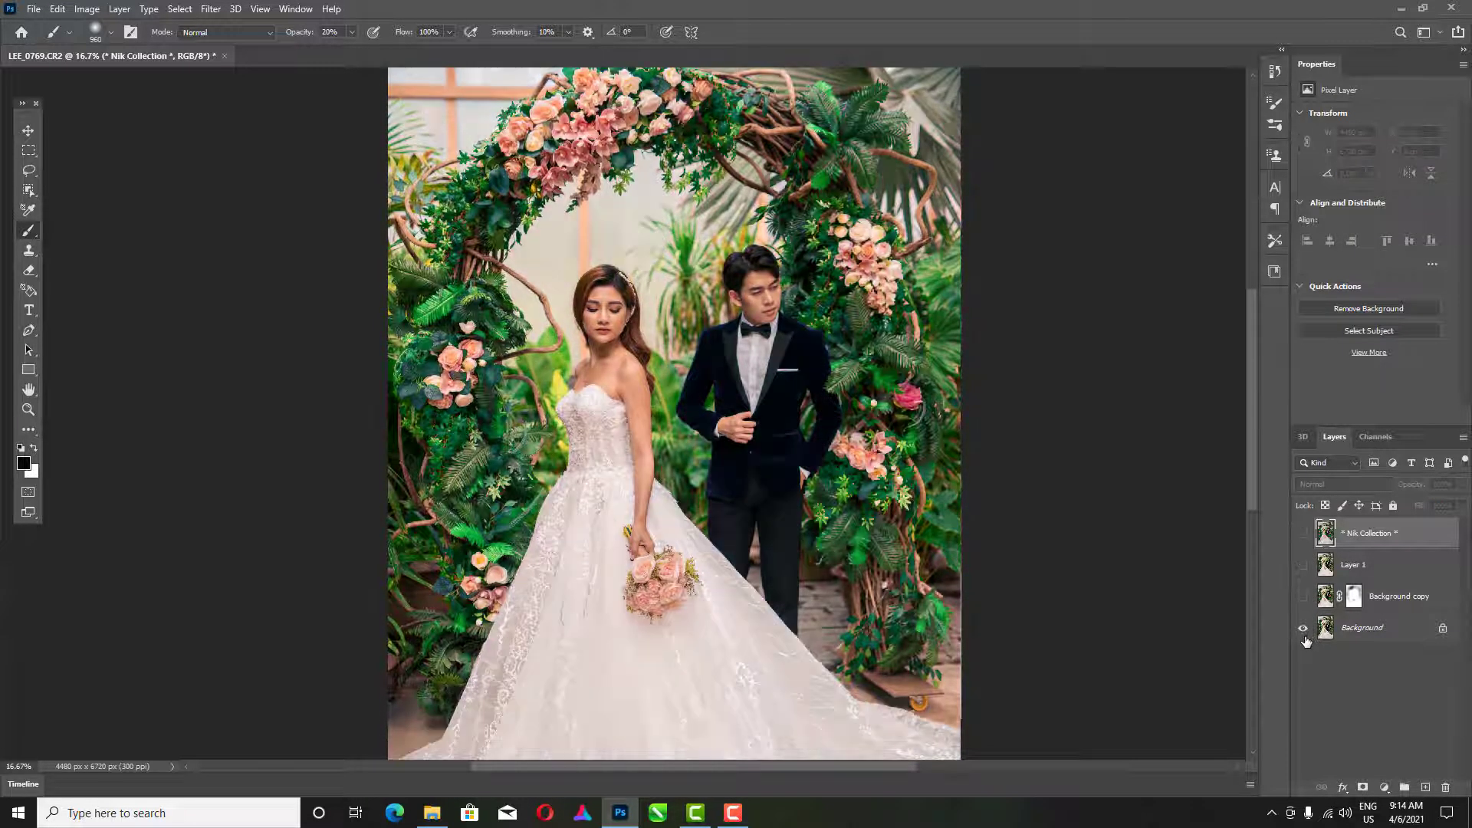
left_click(1304, 634, "alt")
left_click(1304, 636, "alt")
left_click(1303, 636, "alt")
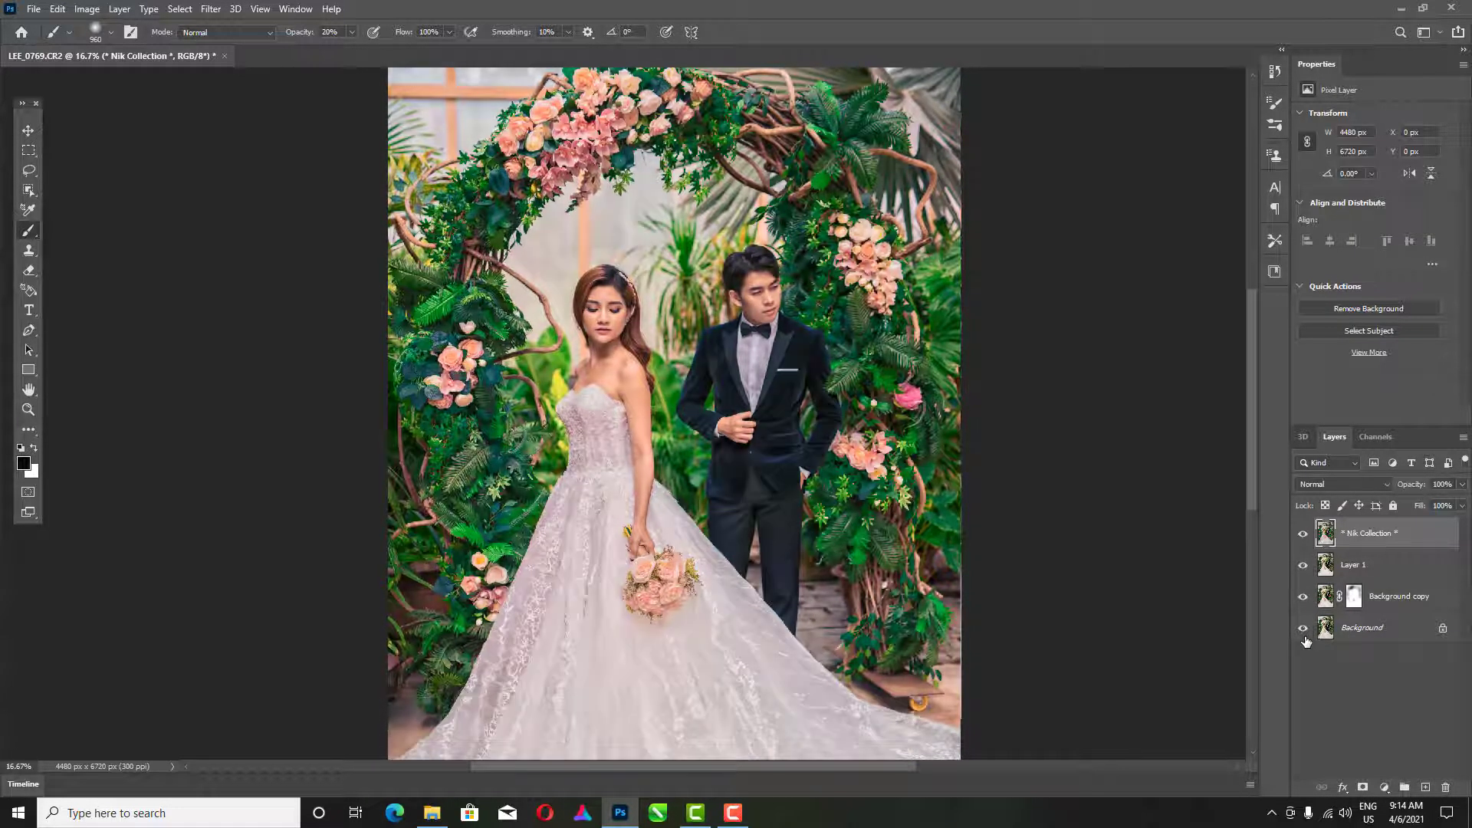
left_click(1303, 635, "alt")
left_click(1301, 636, "alt")
left_click_drag(1250, 420, 1249, 476)
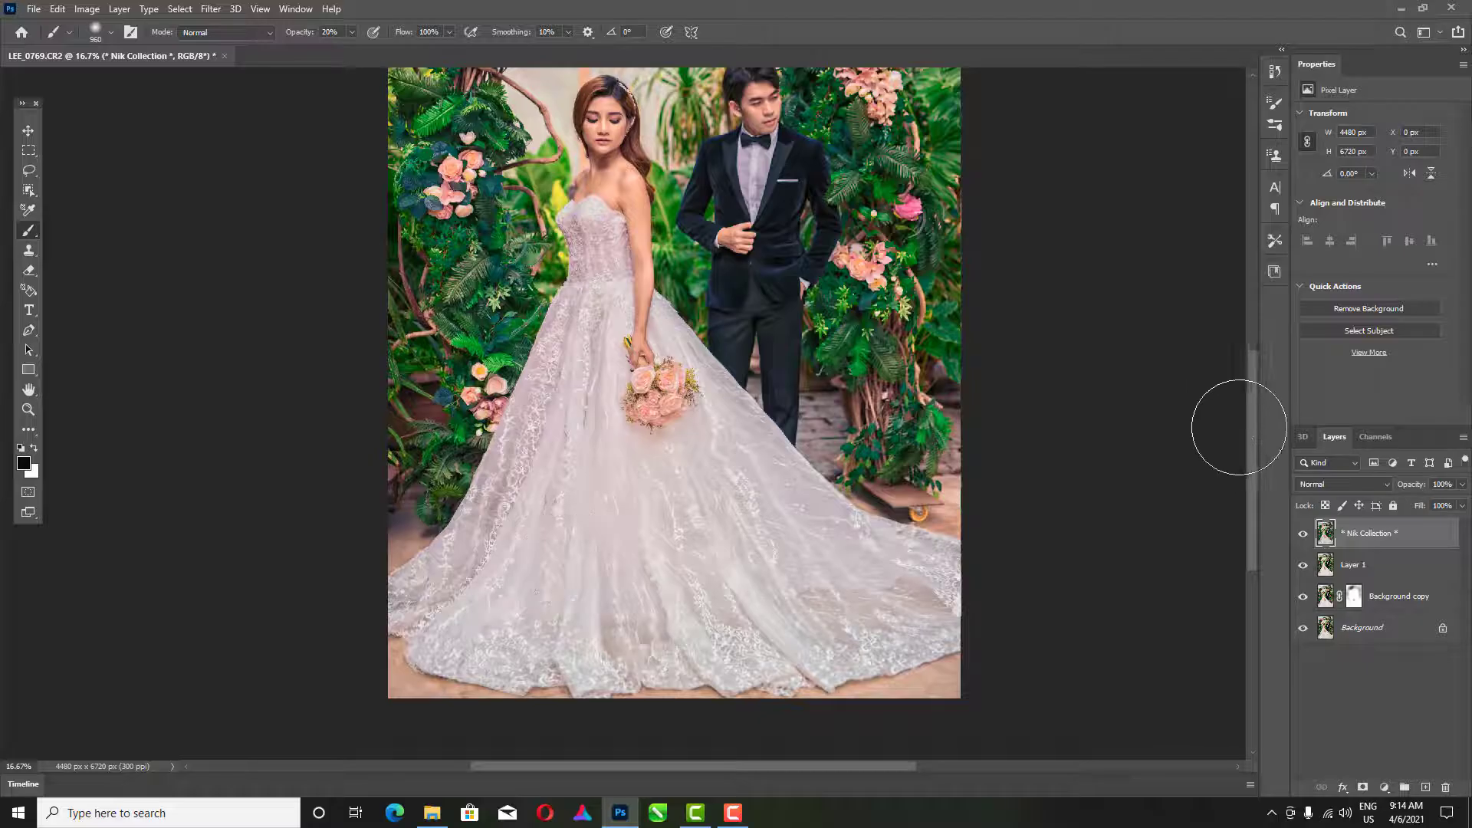
left_click_drag(1251, 428, 1249, 418)
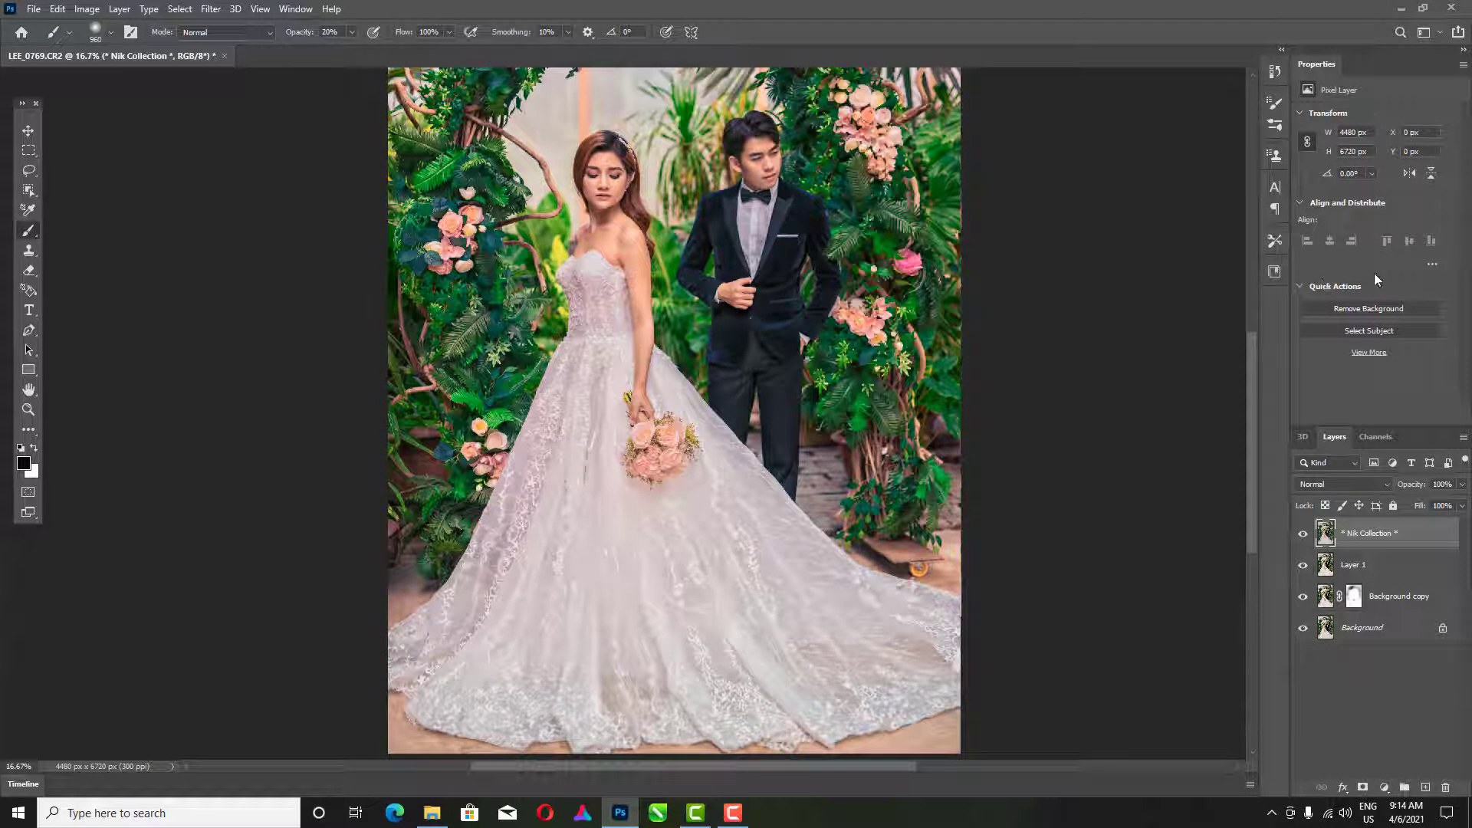
Open the Nik Collection layer in the Camera Raw Filter and choose the adjustment Brush
left_click(1385, 788)
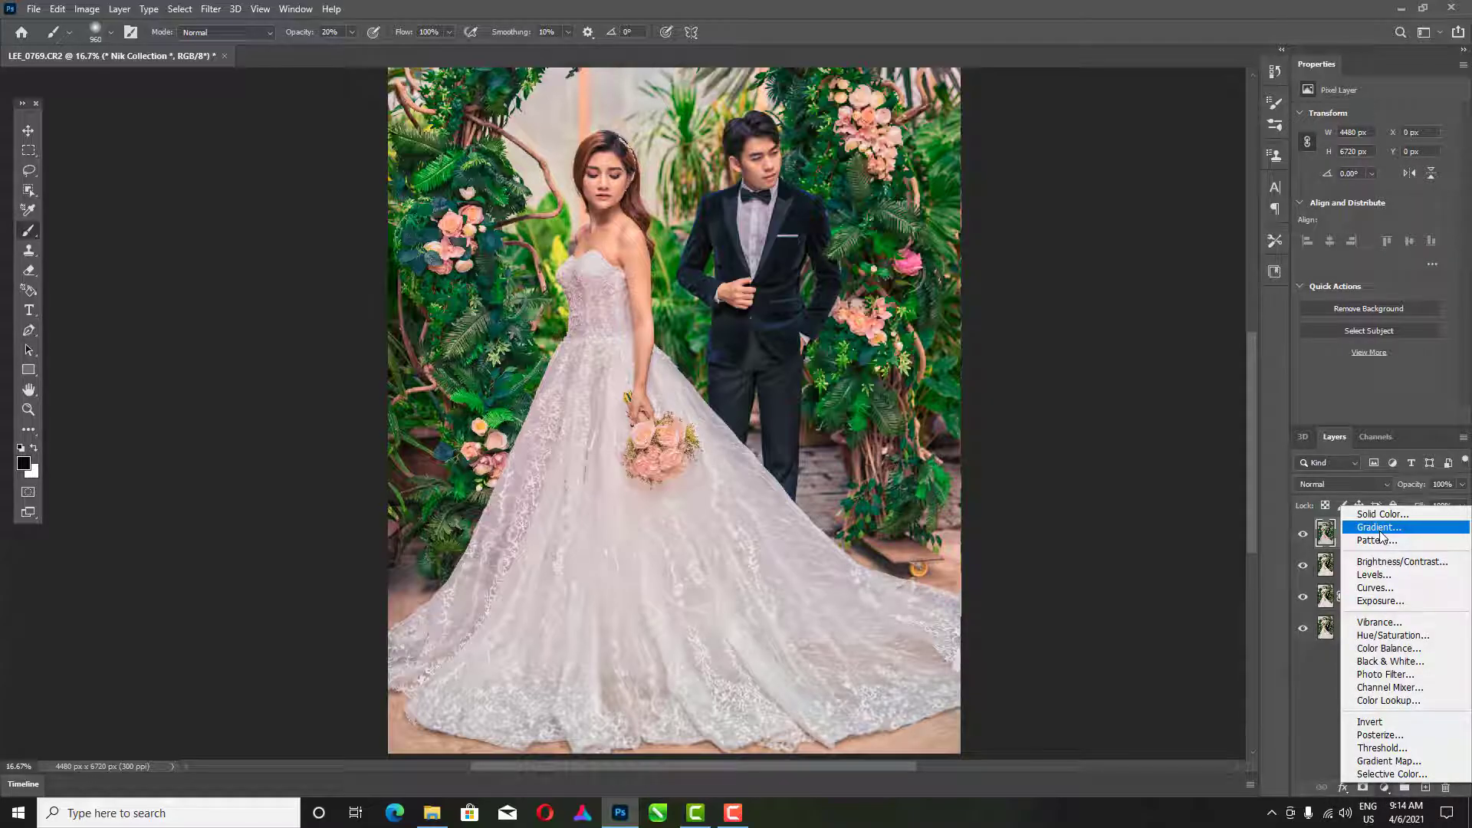
left_click(1302, 682)
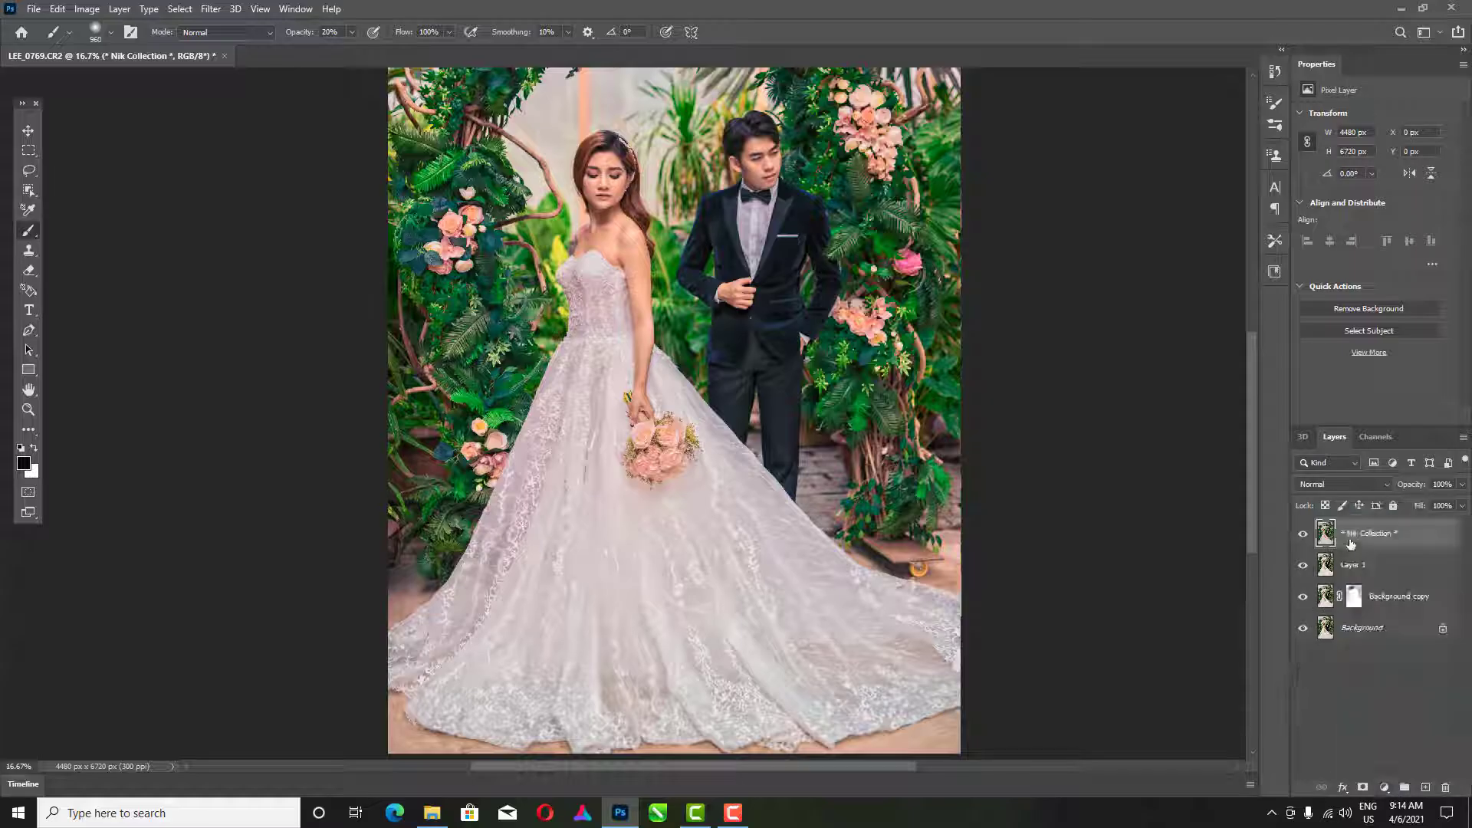
left_click(209, 9)
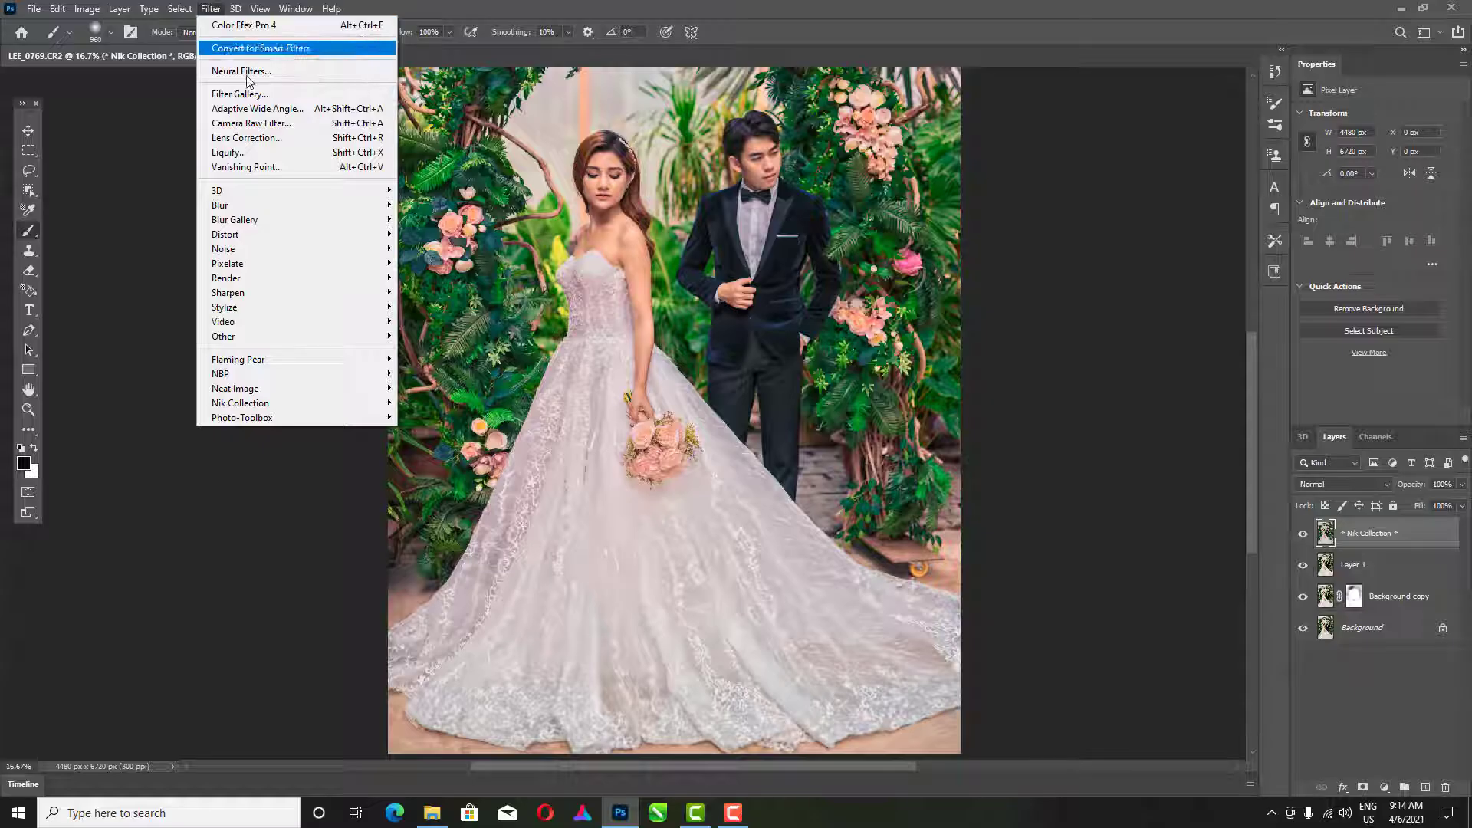
left_click(245, 122)
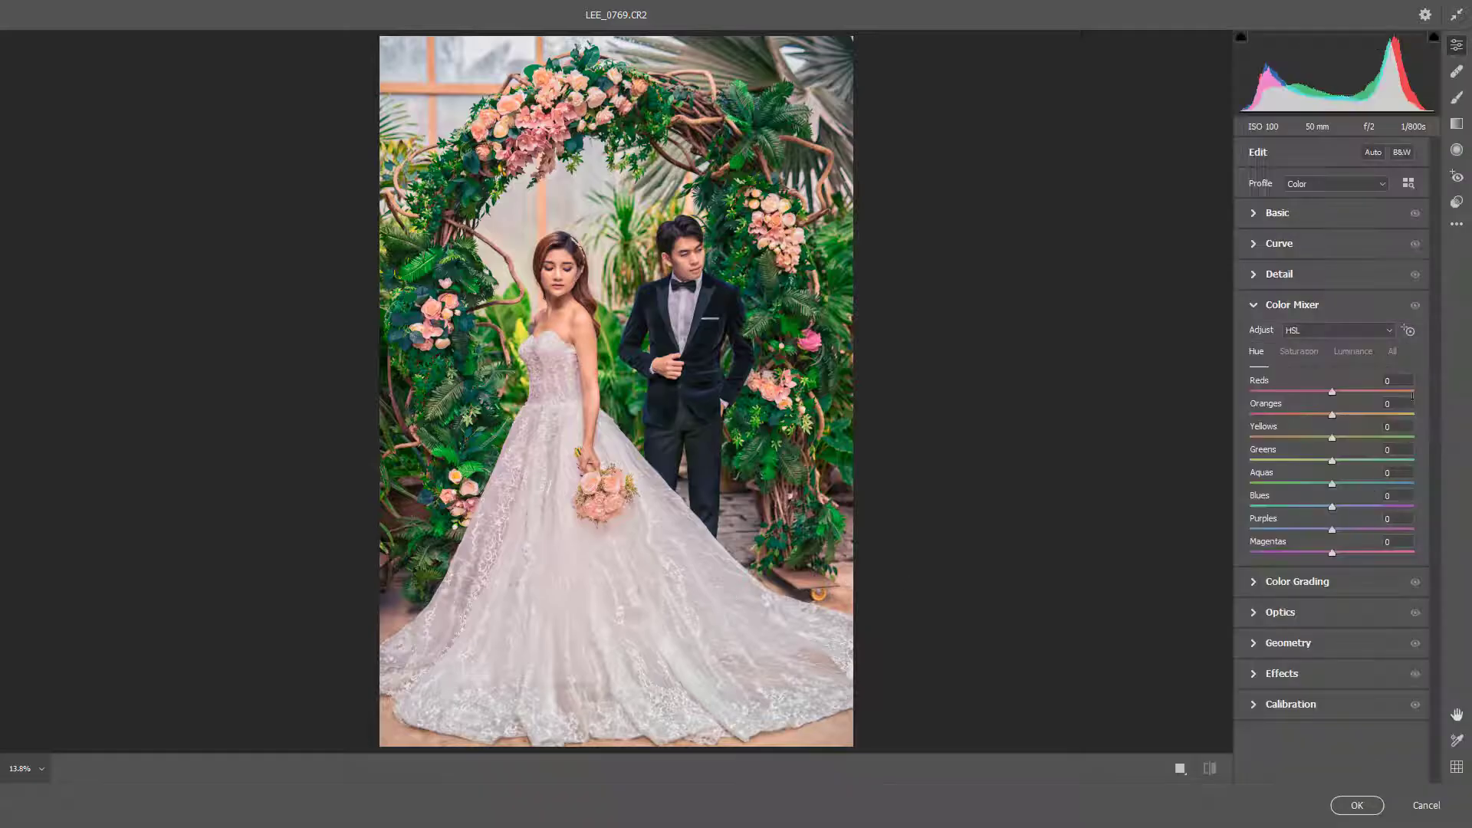
left_click(1459, 149)
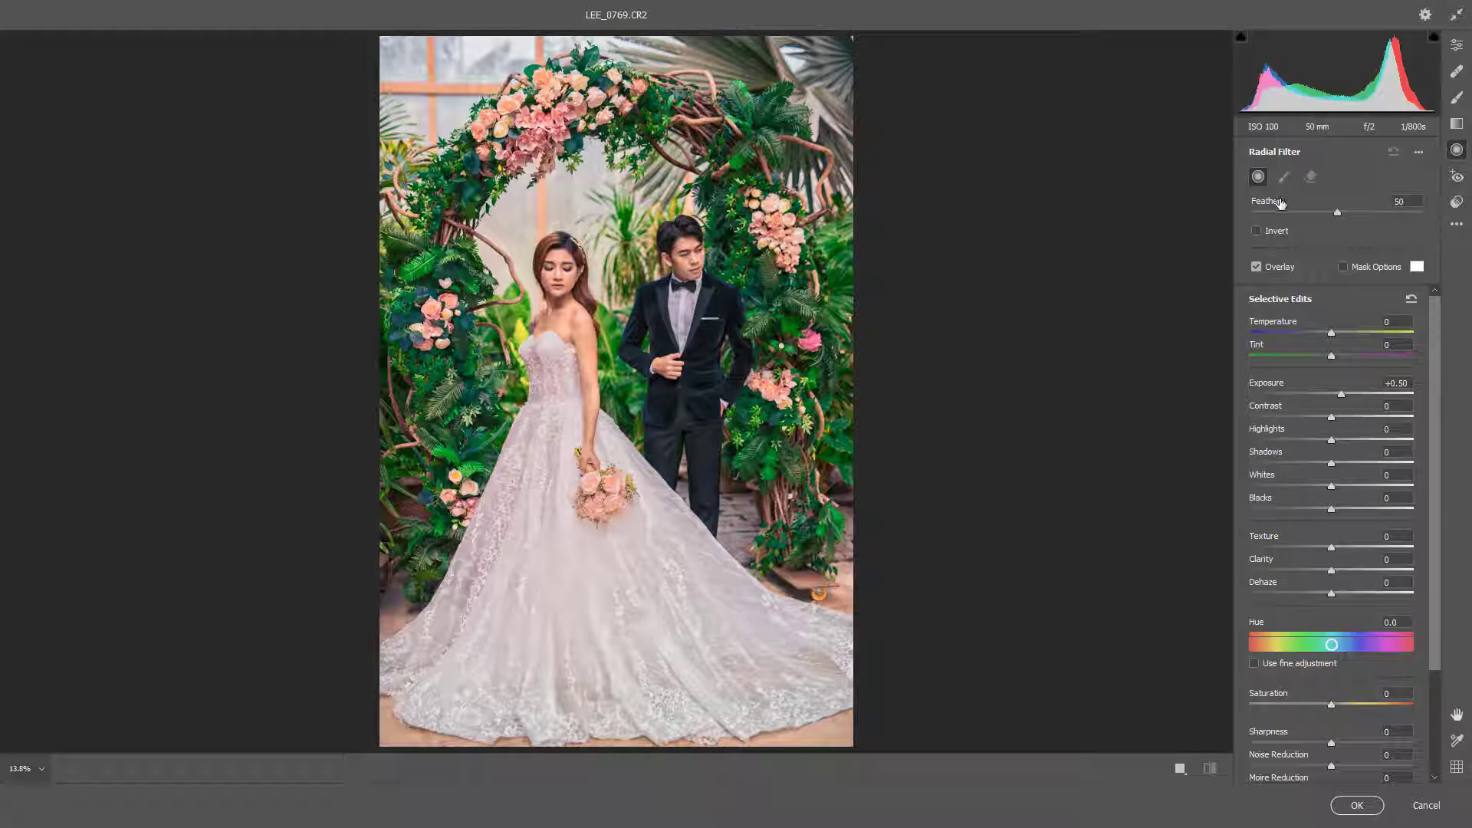
left_click(1457, 125)
left_click(1457, 99)
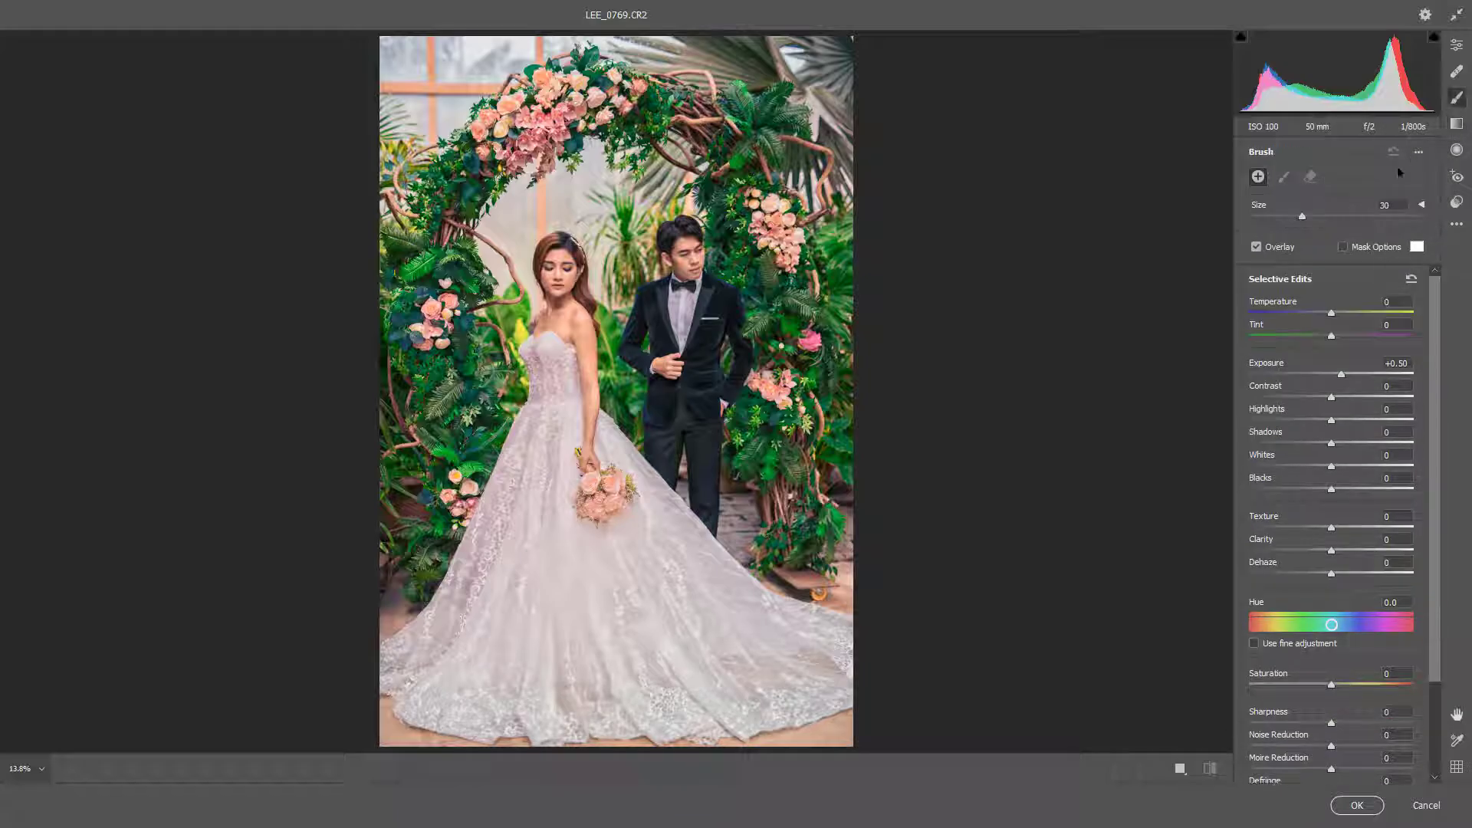
Paint over the centre of the wedding gown's skirt with a size 12 brush and set the temperature to -38
left_click_drag(1302, 217, 1291, 217)
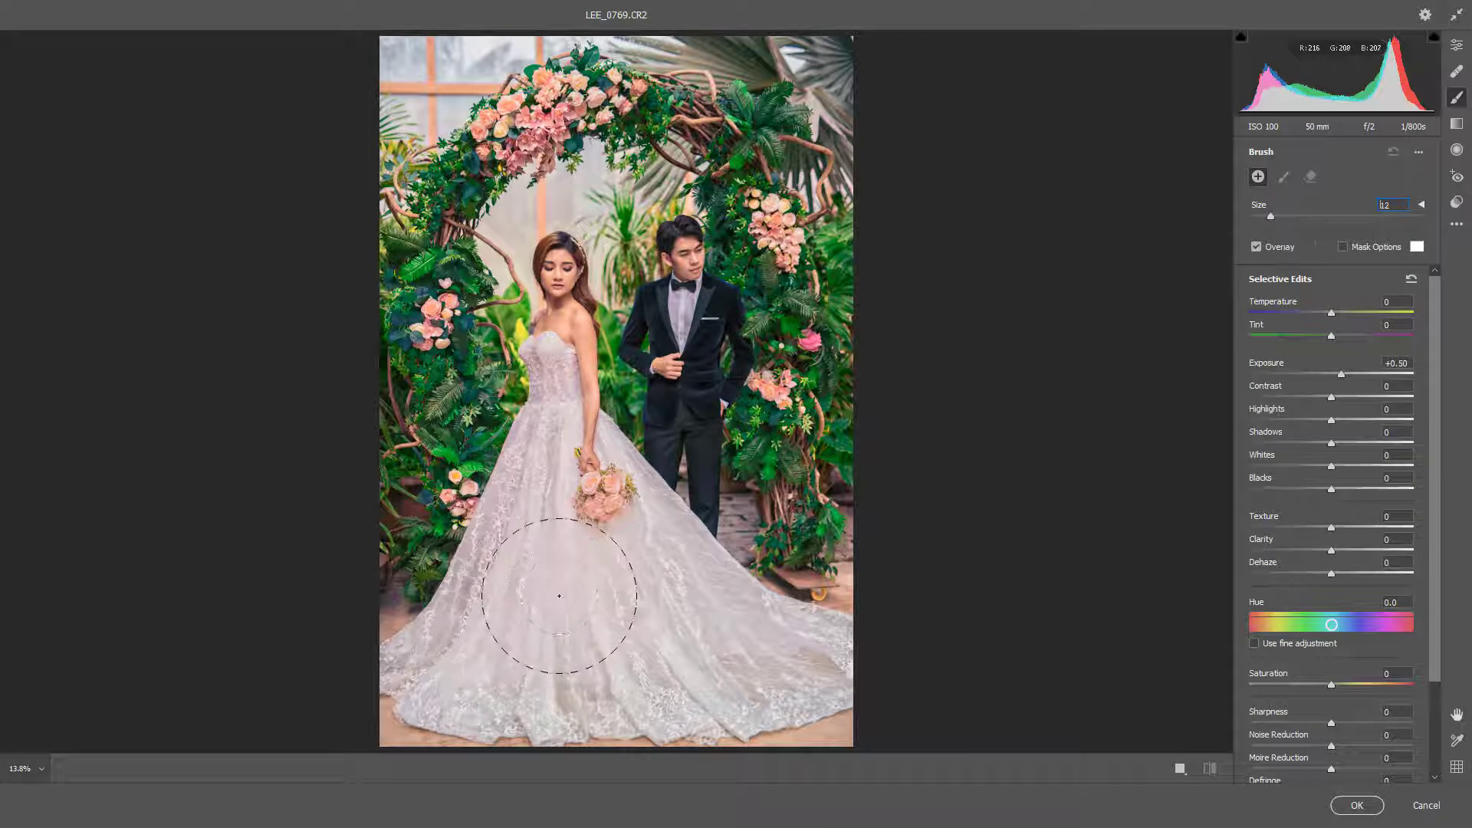
left_click_drag(562, 598, 624, 641)
left_click_drag(1332, 312, 1300, 312)
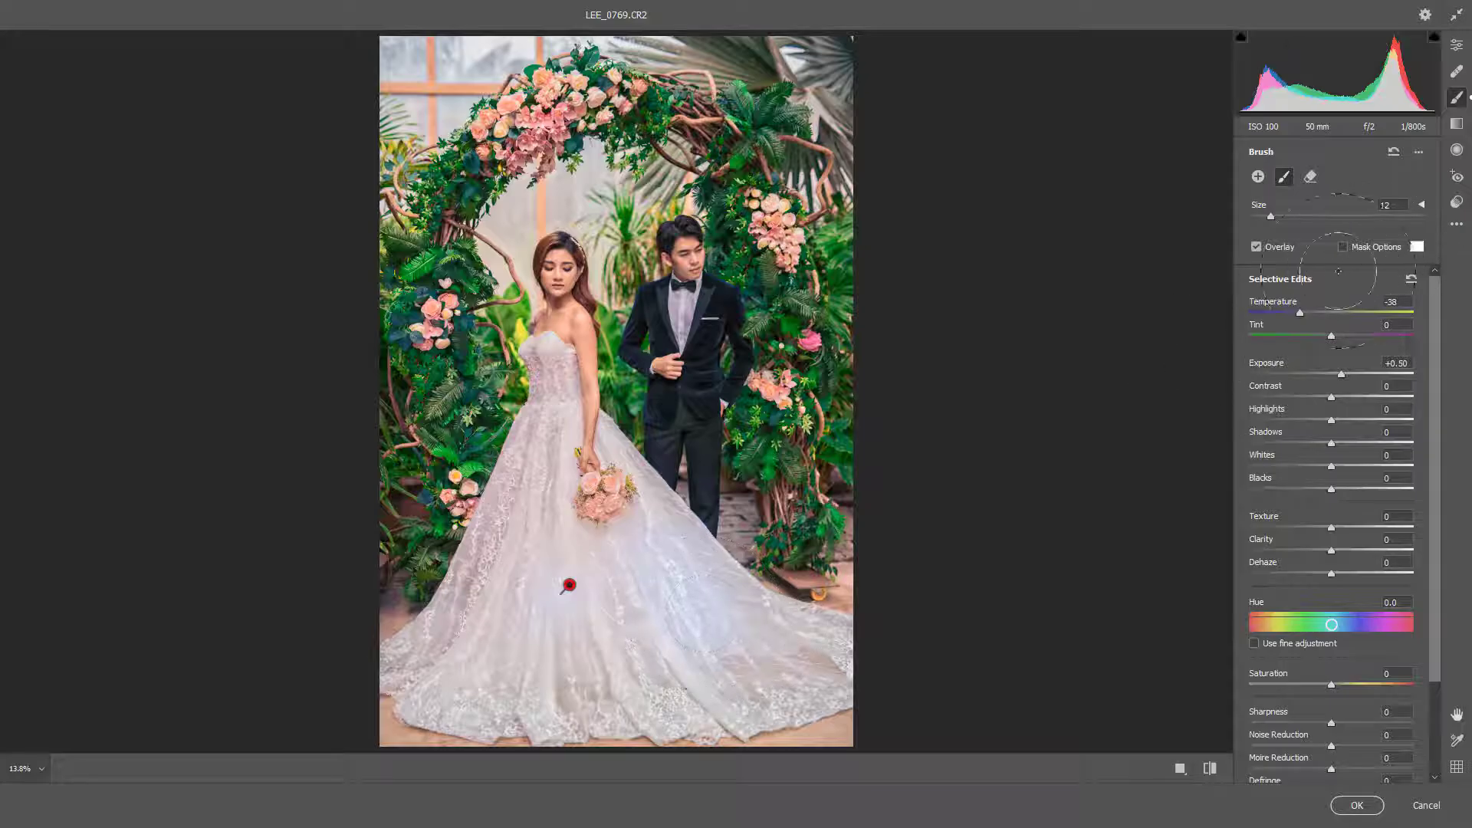
Set the brush flow to 16 and extend the cooling adjustment across the rest of the gown's skirt
left_click(1271, 216)
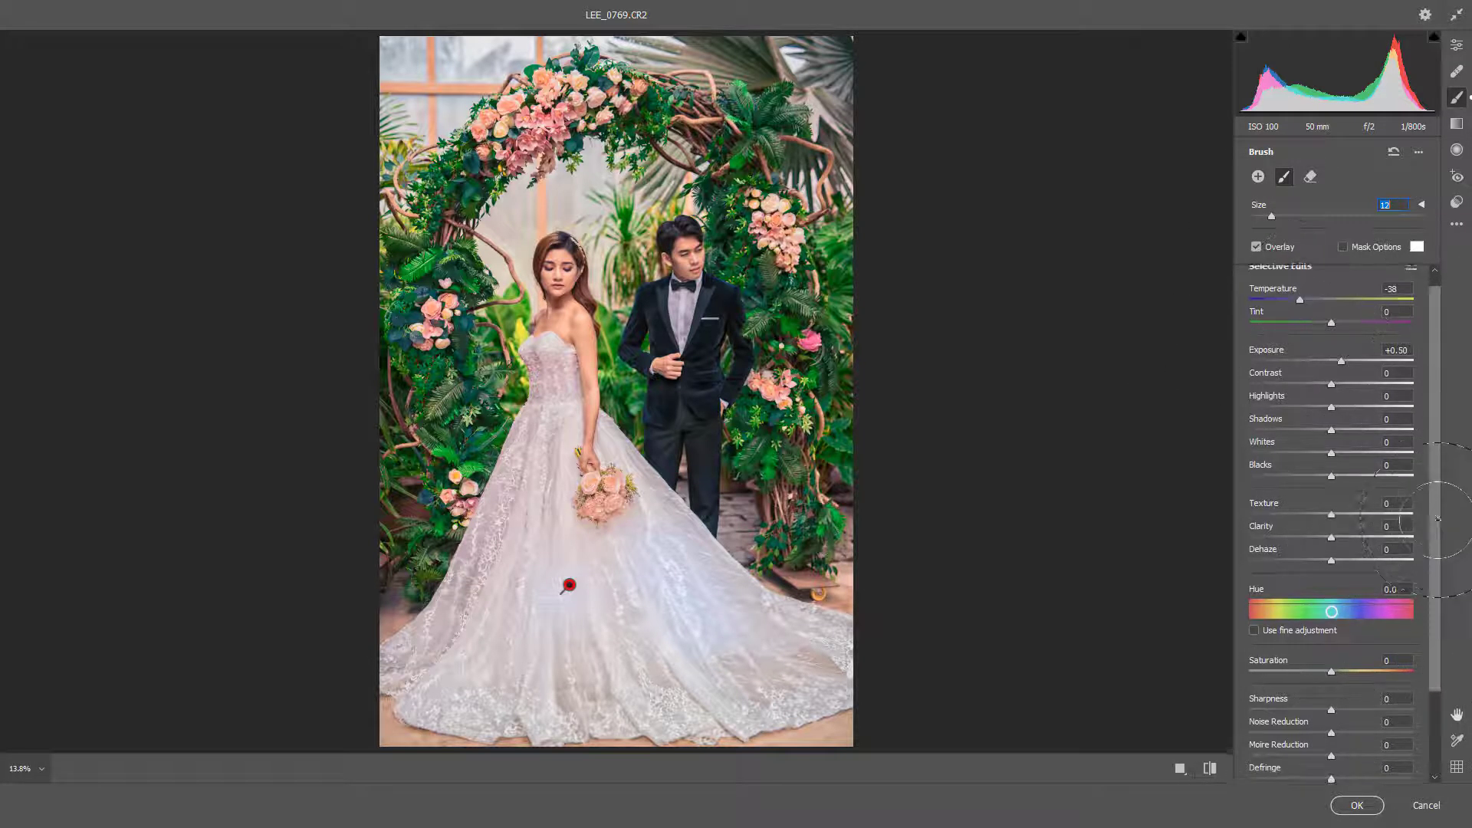
left_click(1423, 205)
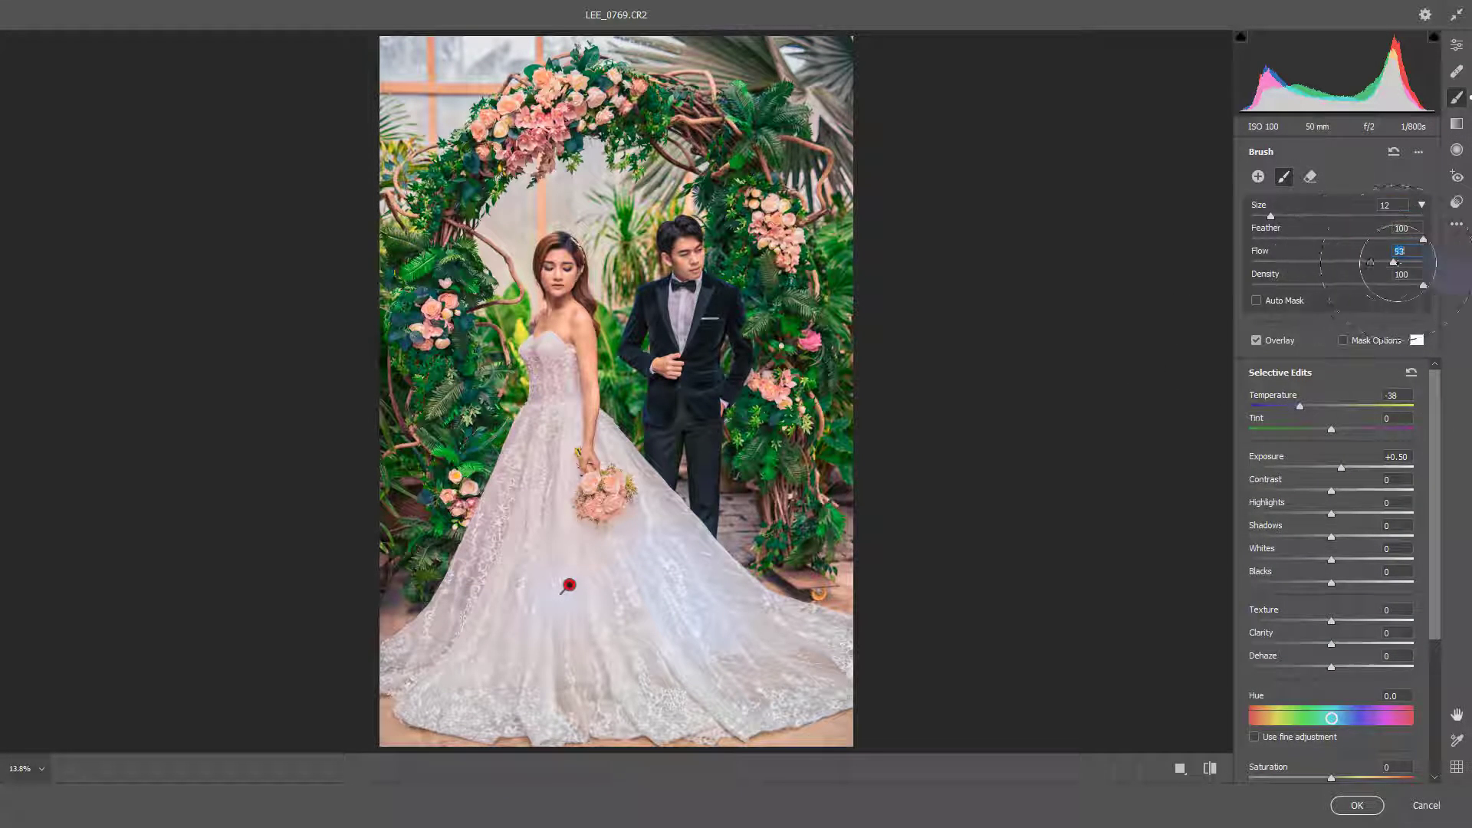
mouse_move(621, 589)
left_mouse_down()
mouse_move(667, 644)
mouse_move(638, 648)
mouse_move(715, 656)
left_mouse_up()
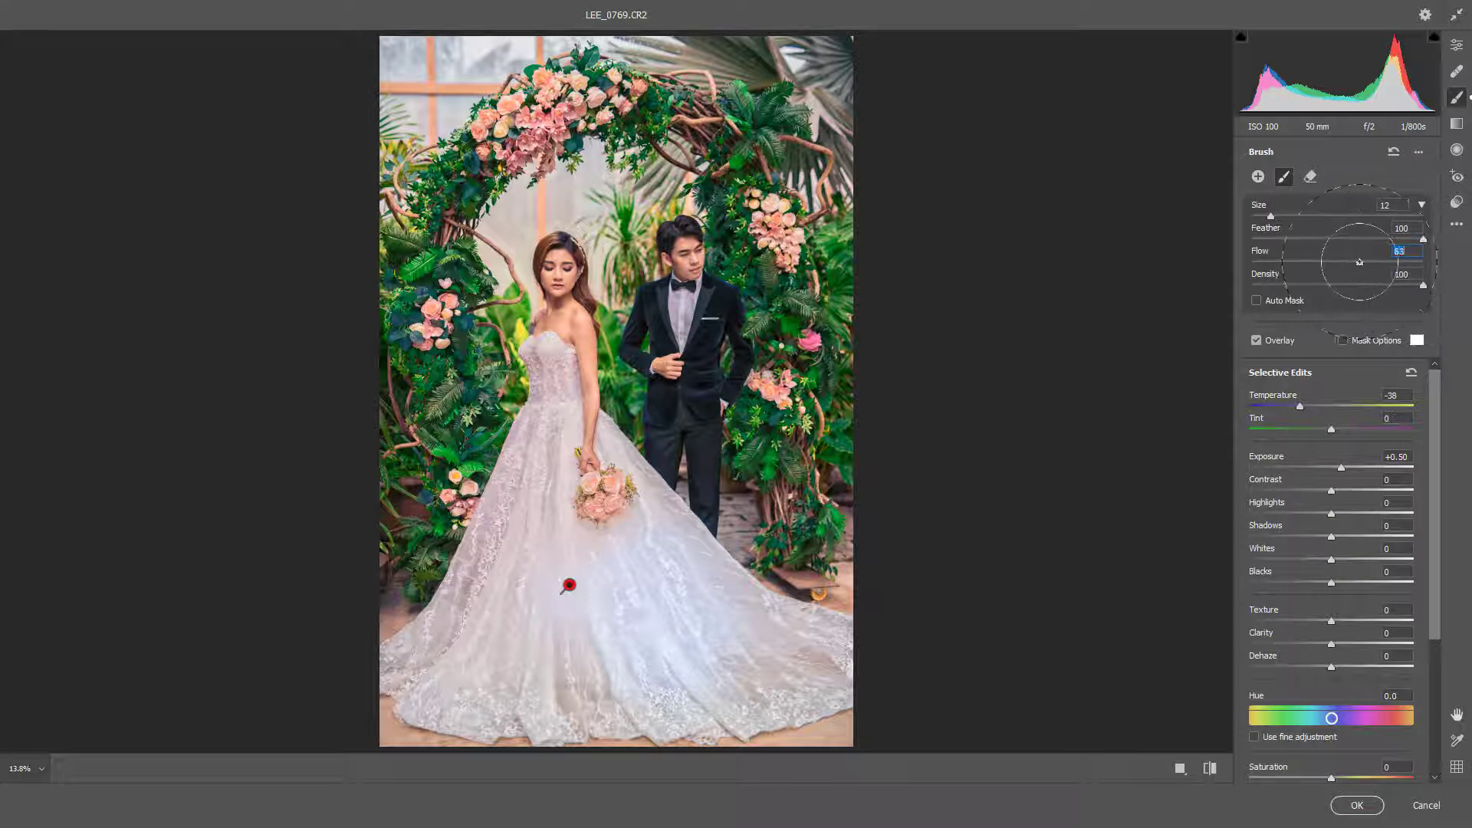
left_click_drag(1413, 262, 1281, 262)
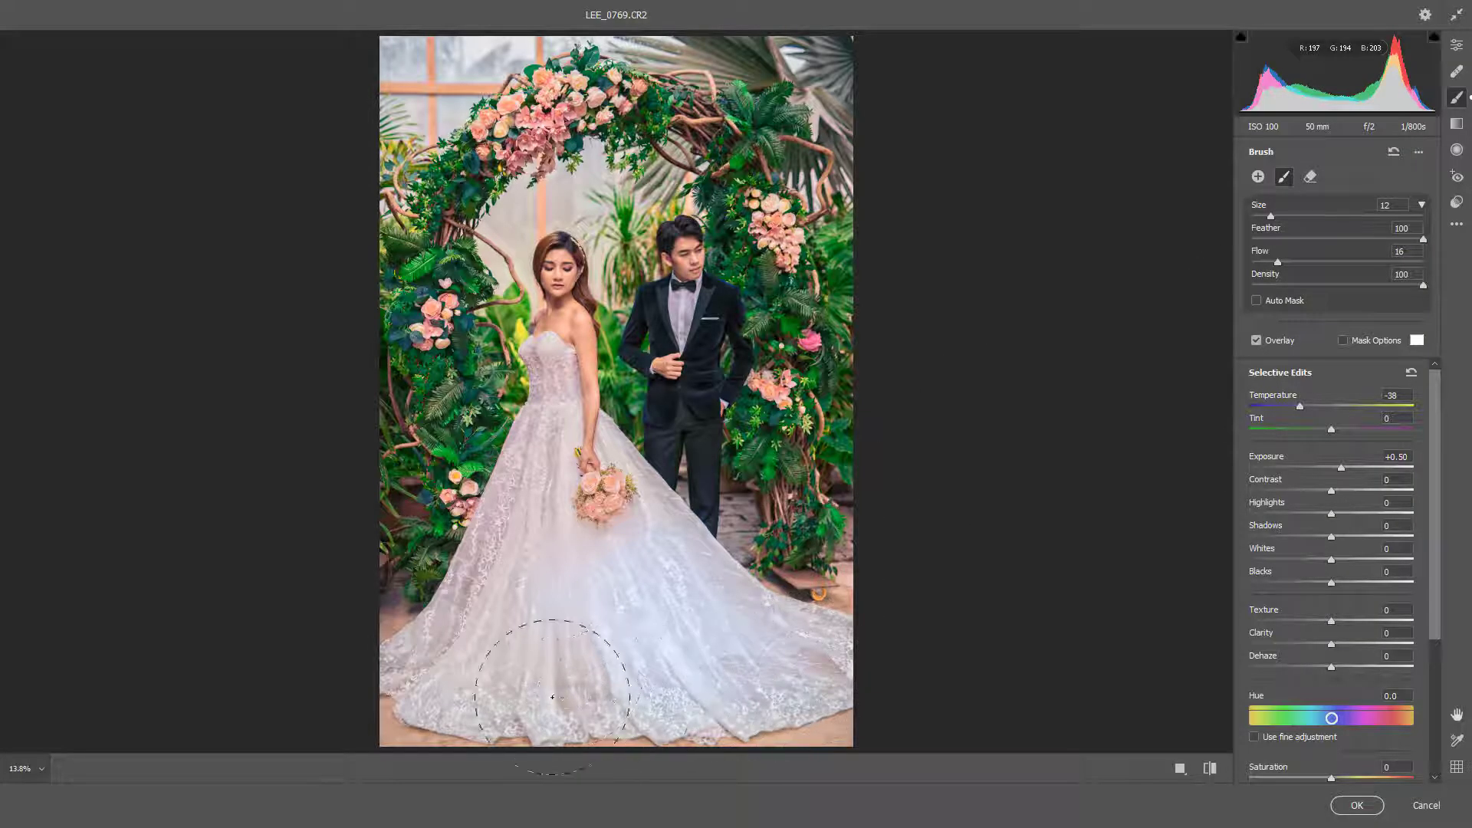
left_click_drag(541, 592, 520, 520)
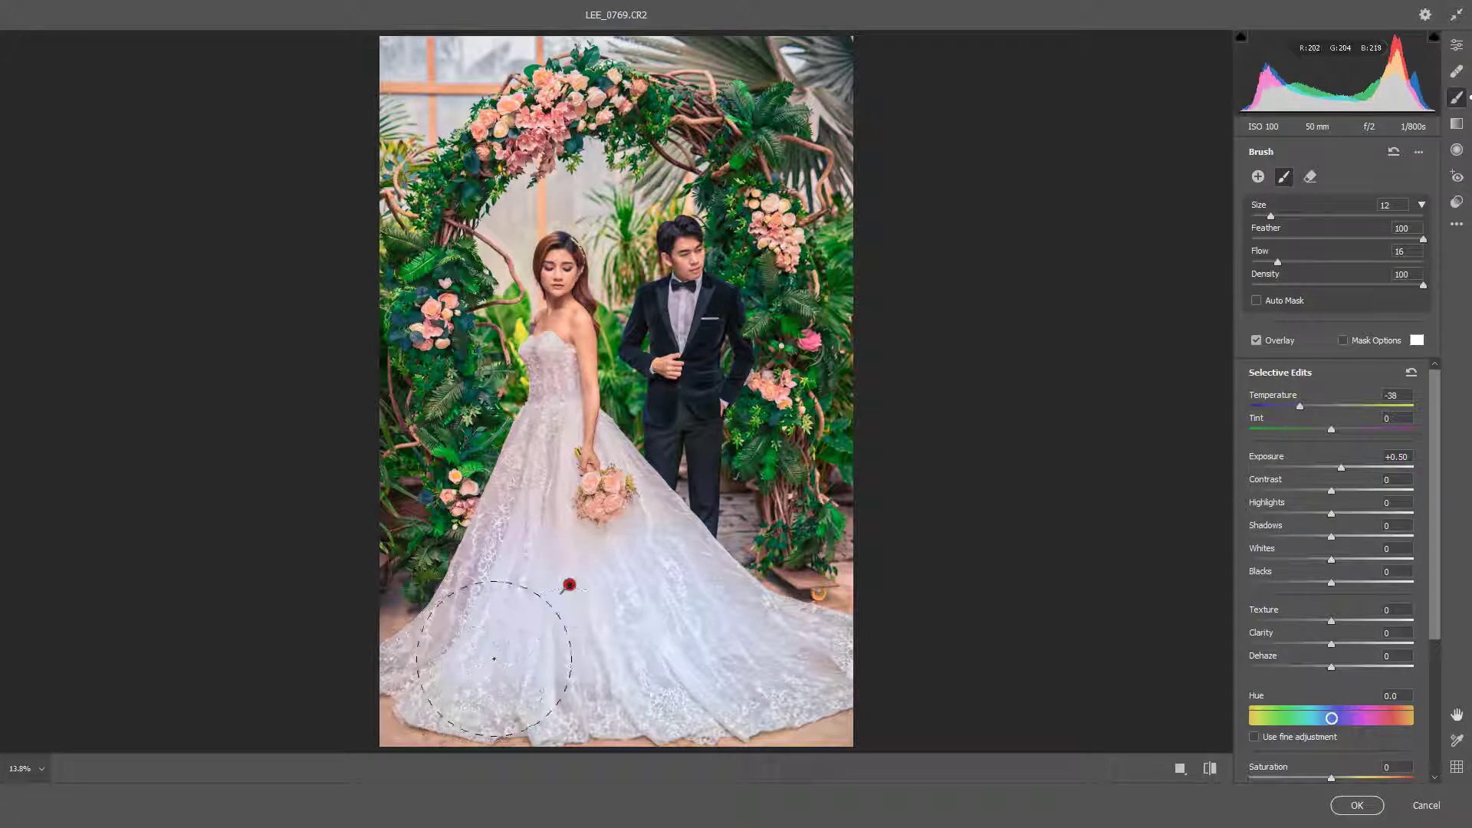
Enable fine hue adjustment, set hue to -0.8 and saturation to -67, and paint over the train and skirt
left_click(1254, 736)
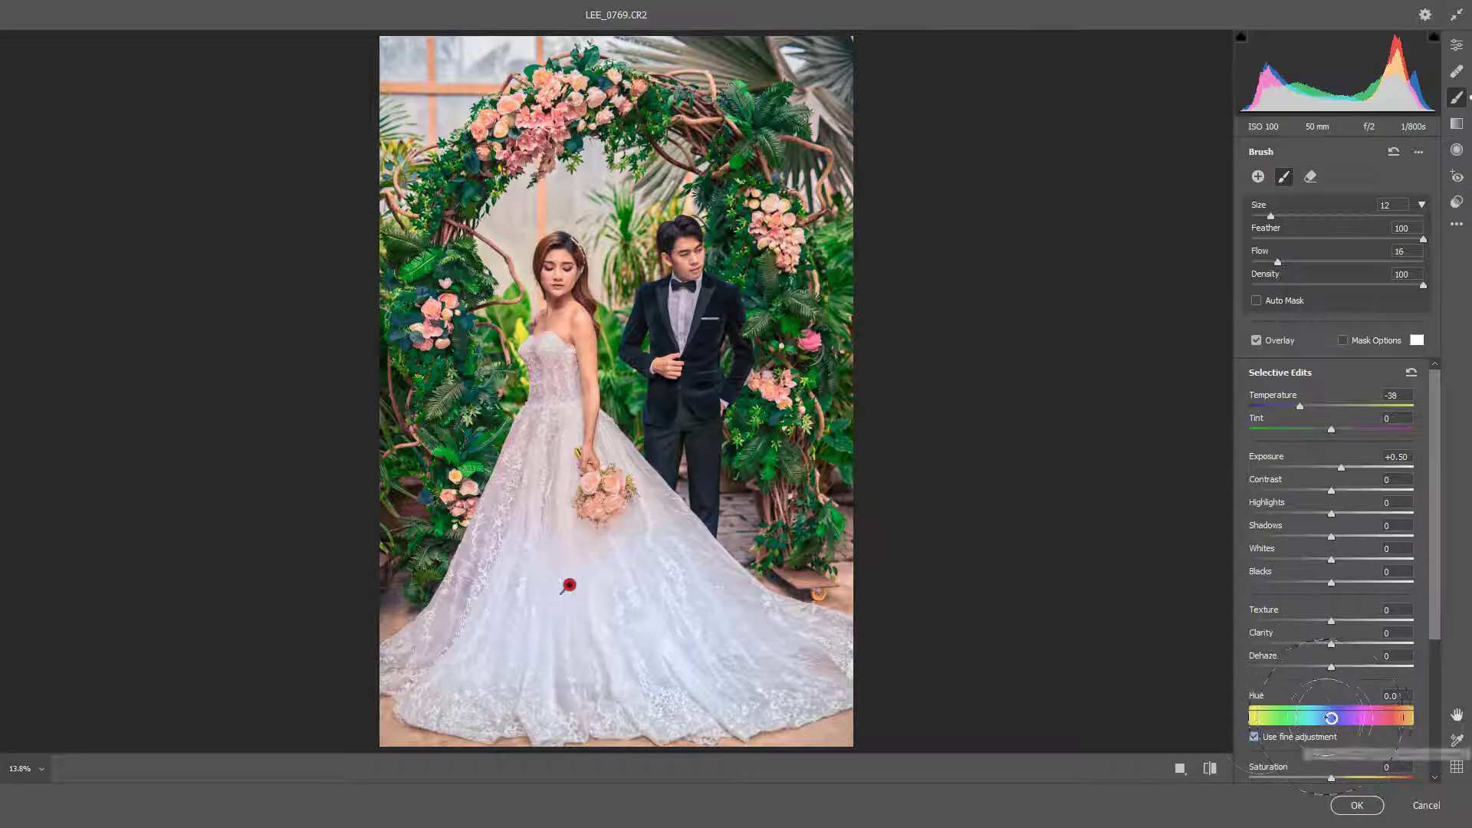
left_click_drag(1331, 717, 1329, 717)
left_click_drag(1331, 777, 1276, 778)
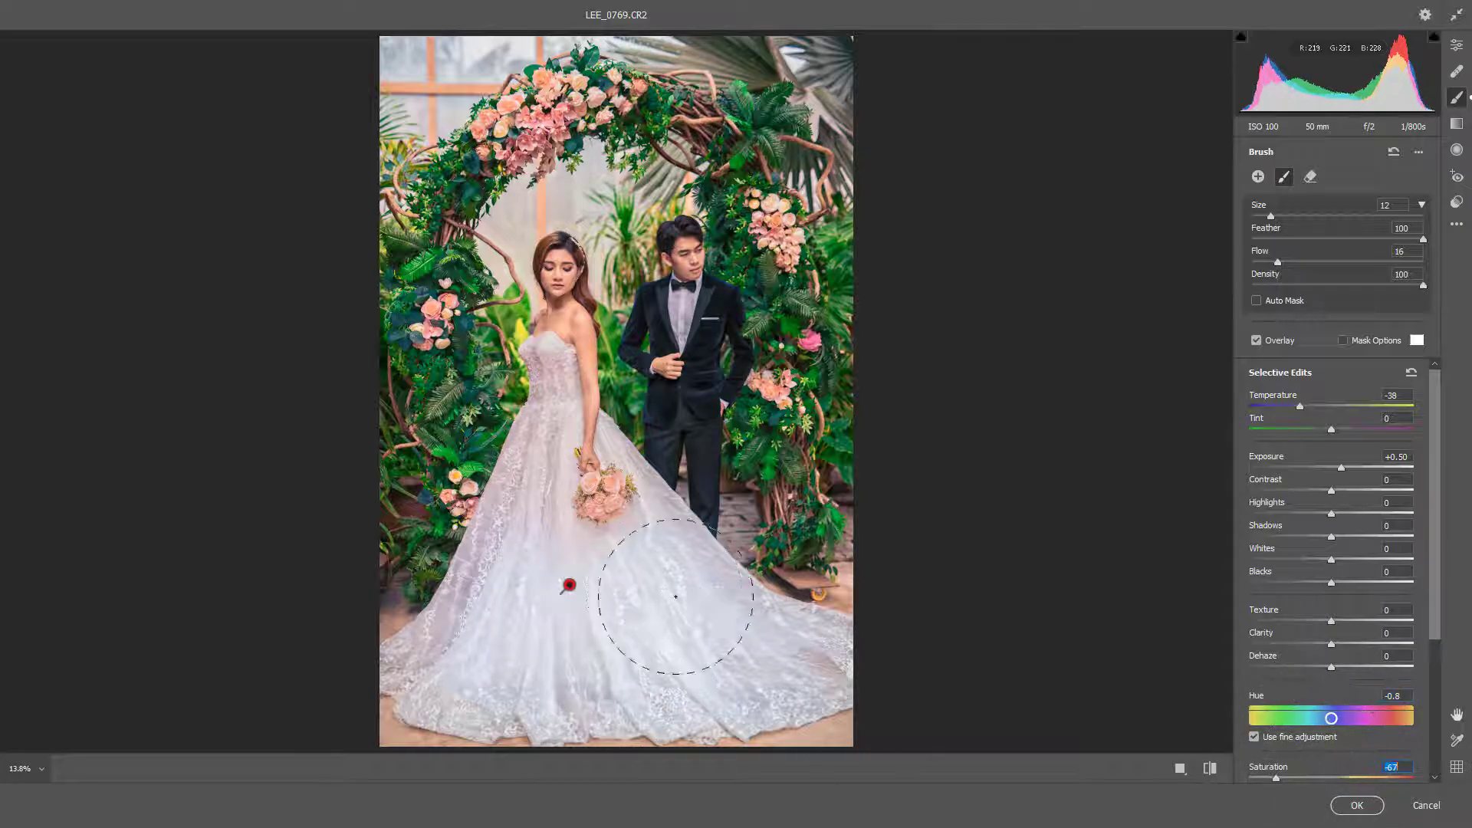
mouse_move(676, 596)
left_mouse_down()
mouse_move(776, 665)
mouse_move(771, 684)
mouse_move(742, 645)
left_mouse_up()
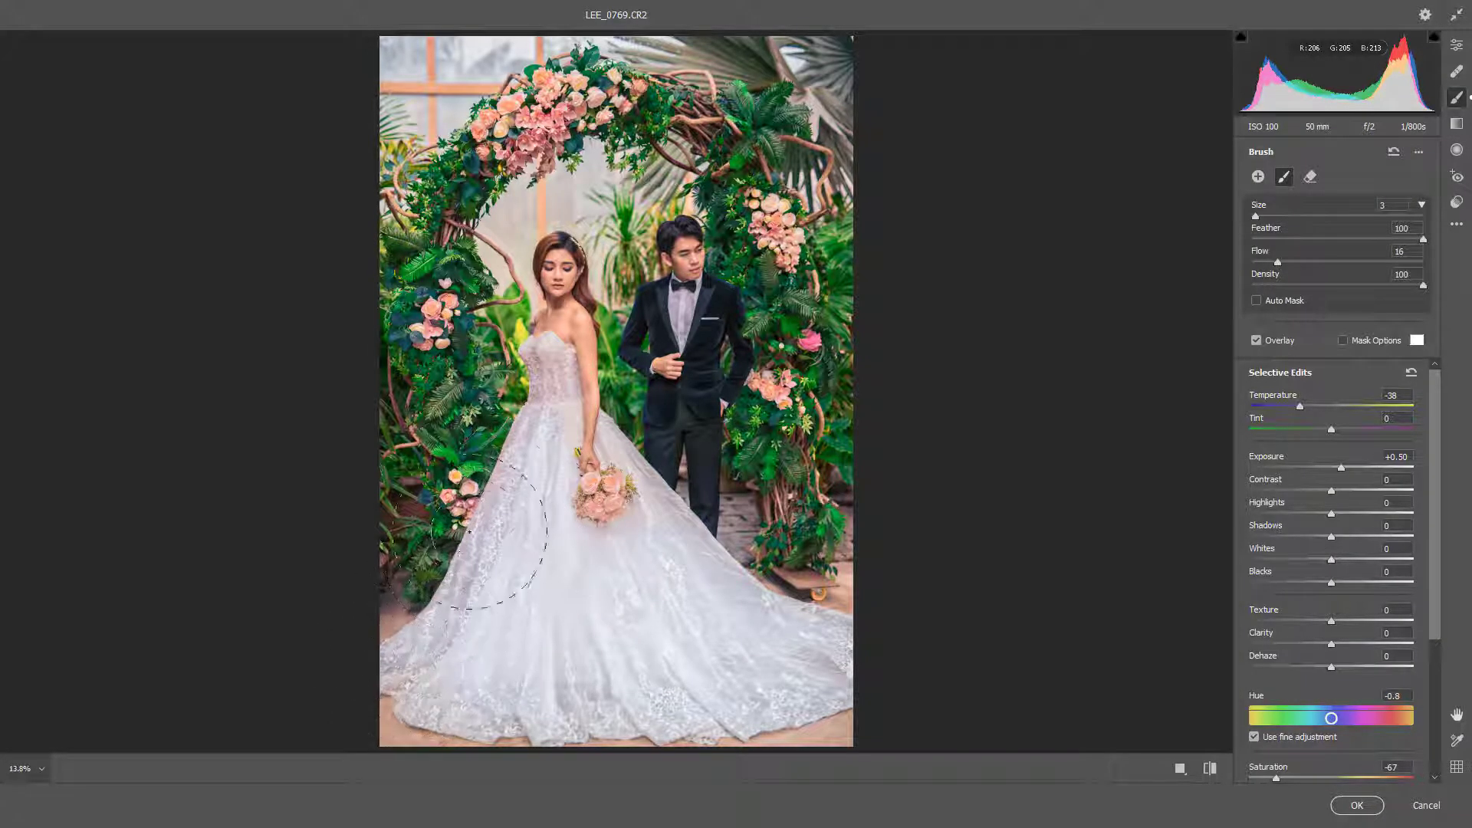
left_click_drag(569, 585, 532, 604)
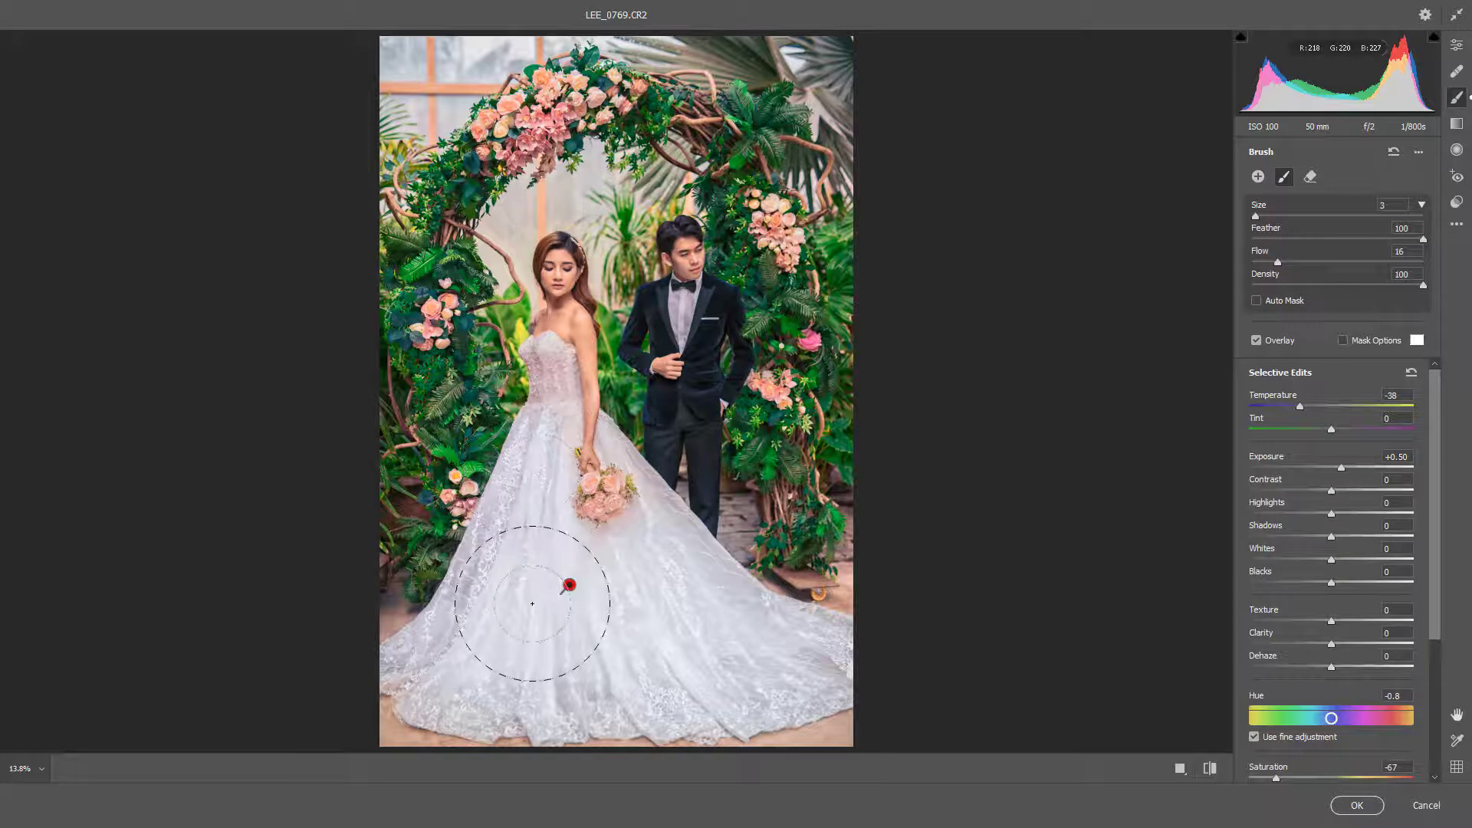
Brush the size 3 adjustment over the gown's bodice and waist, beside the bride's arm
key("ctrl+plus")
key("ctrl+plus")
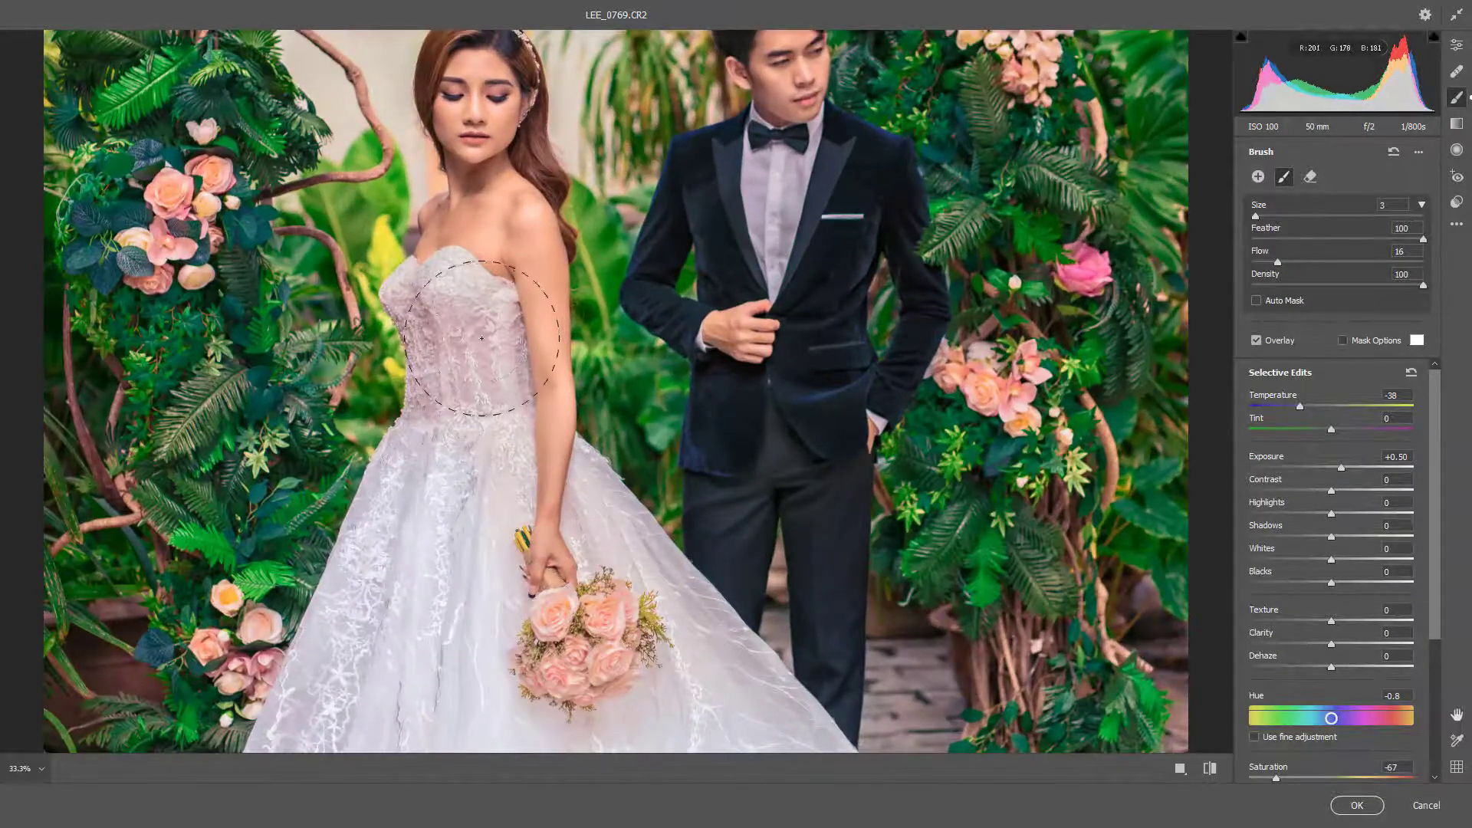
left_click_drag(438, 278, 439, 266)
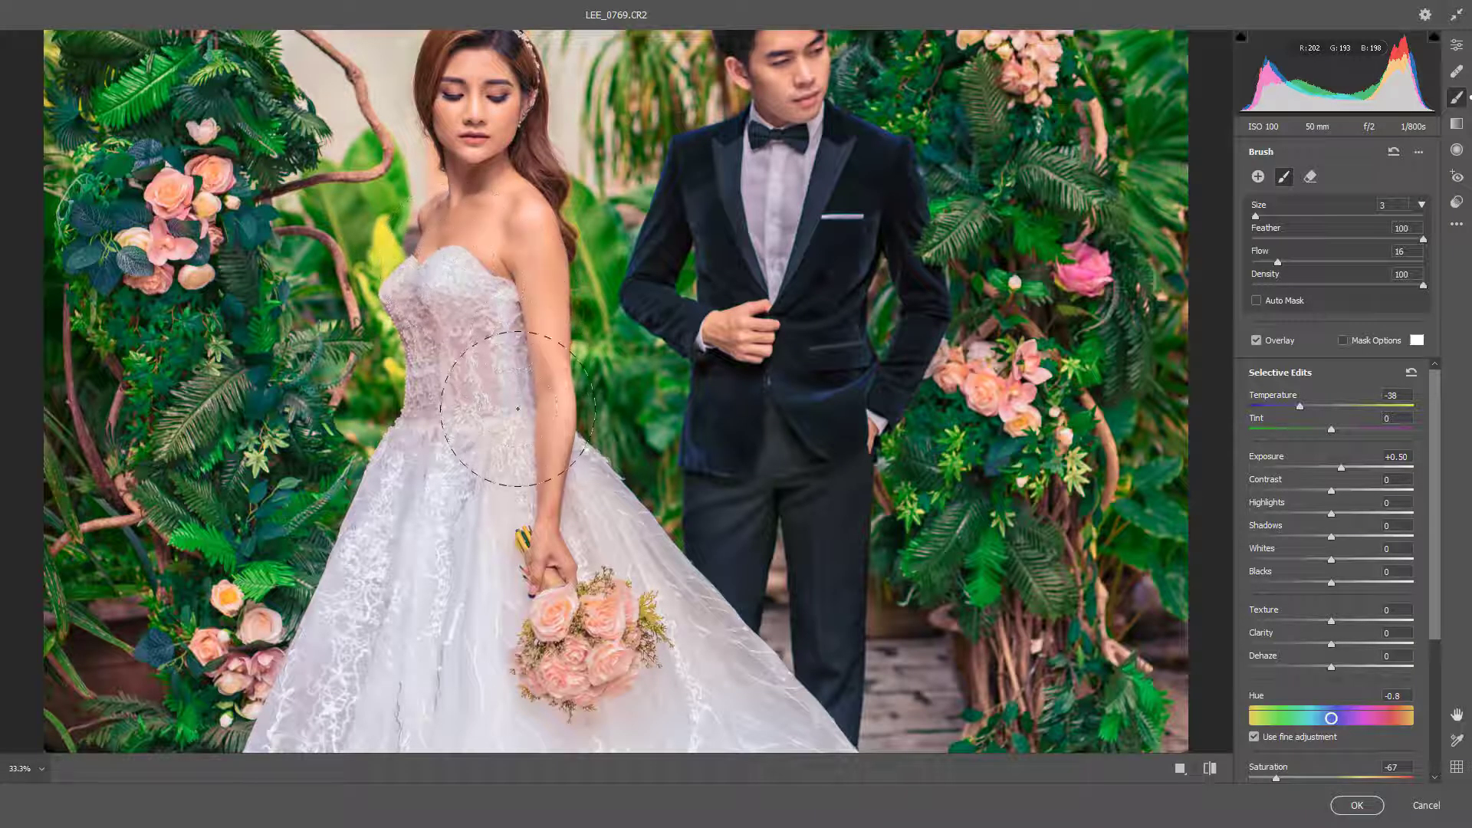
mouse_move(518, 409)
left_mouse_down()
mouse_move(511, 378)
mouse_move(467, 471)
mouse_move(493, 427)
mouse_move(458, 358)
left_mouse_up()
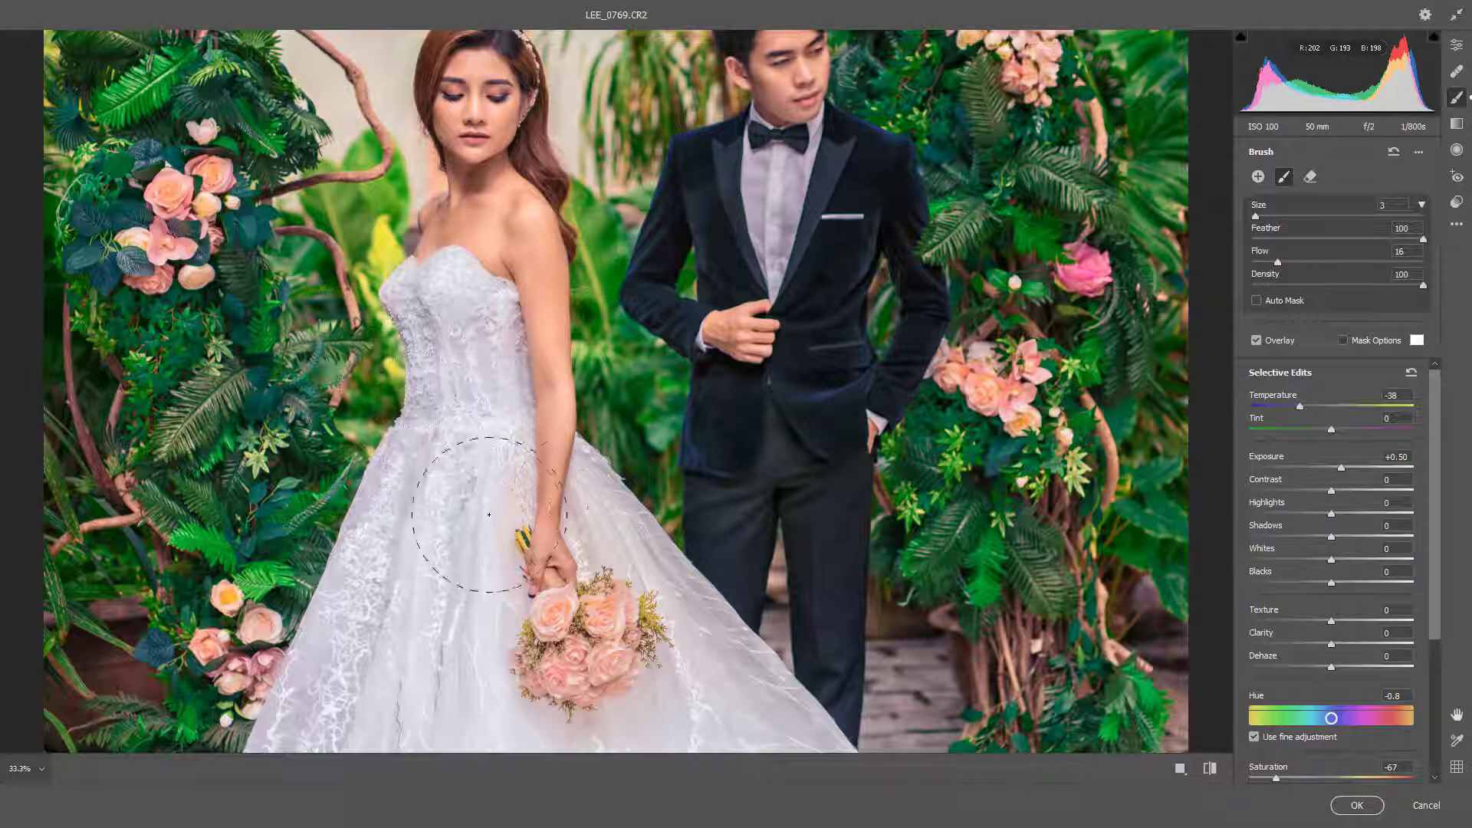
Refine the brushed adjustment on the skirt around the bouquet and behind the bride's arm
key("space")
left_click_drag(734, 666, 759, 438)
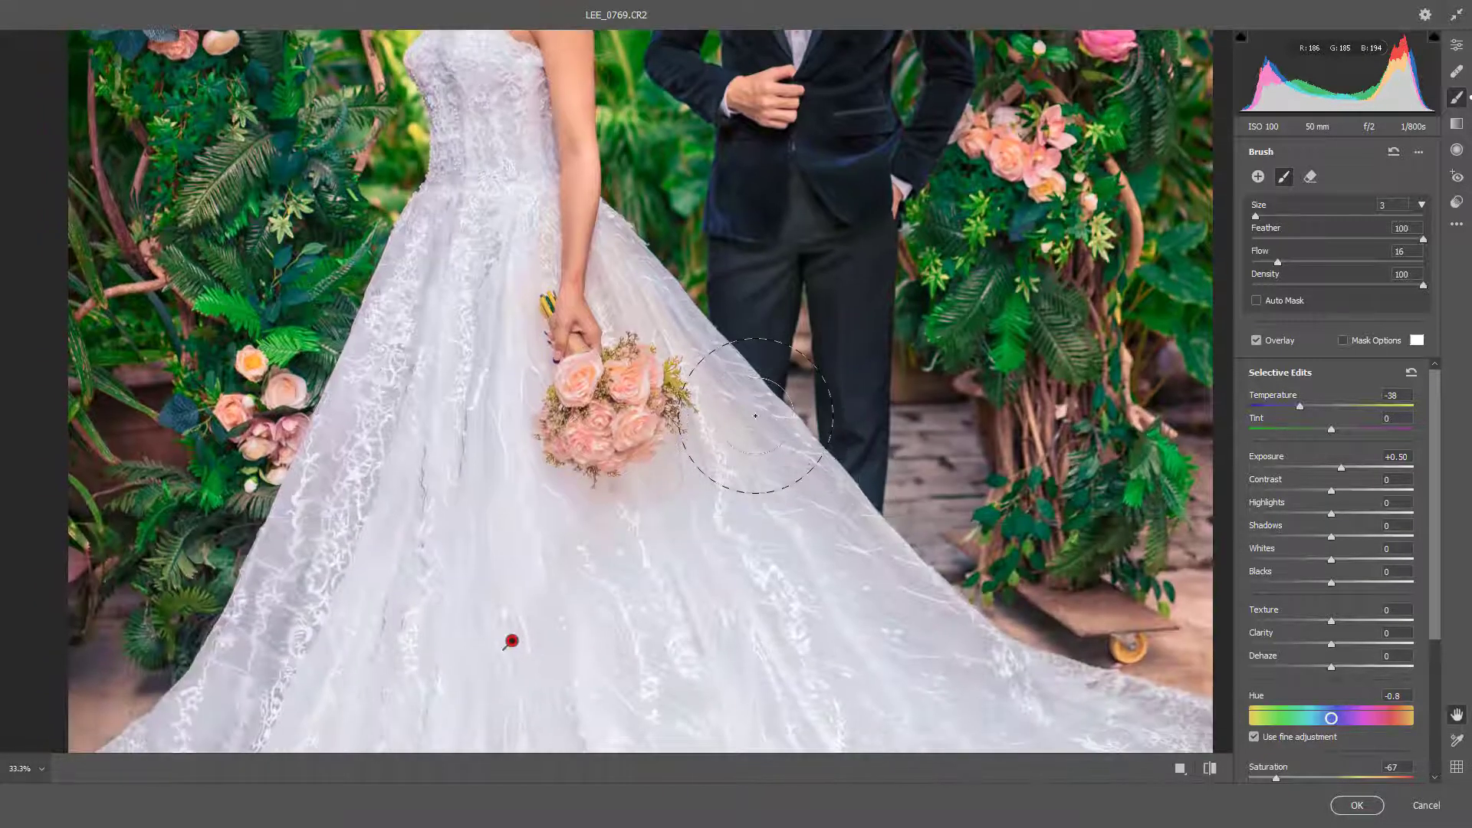
key("alt")
key("alt")
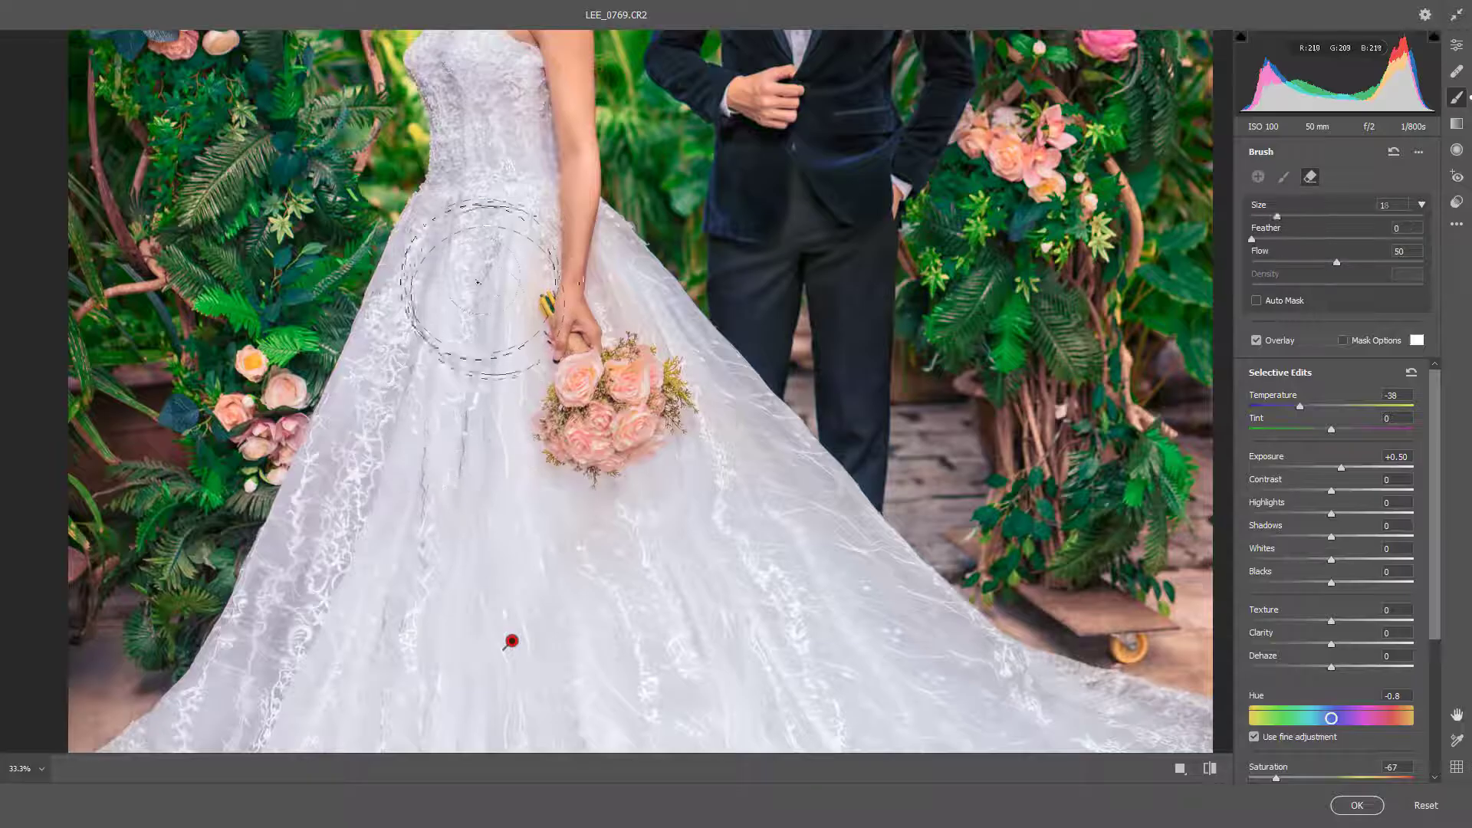
key("alt")
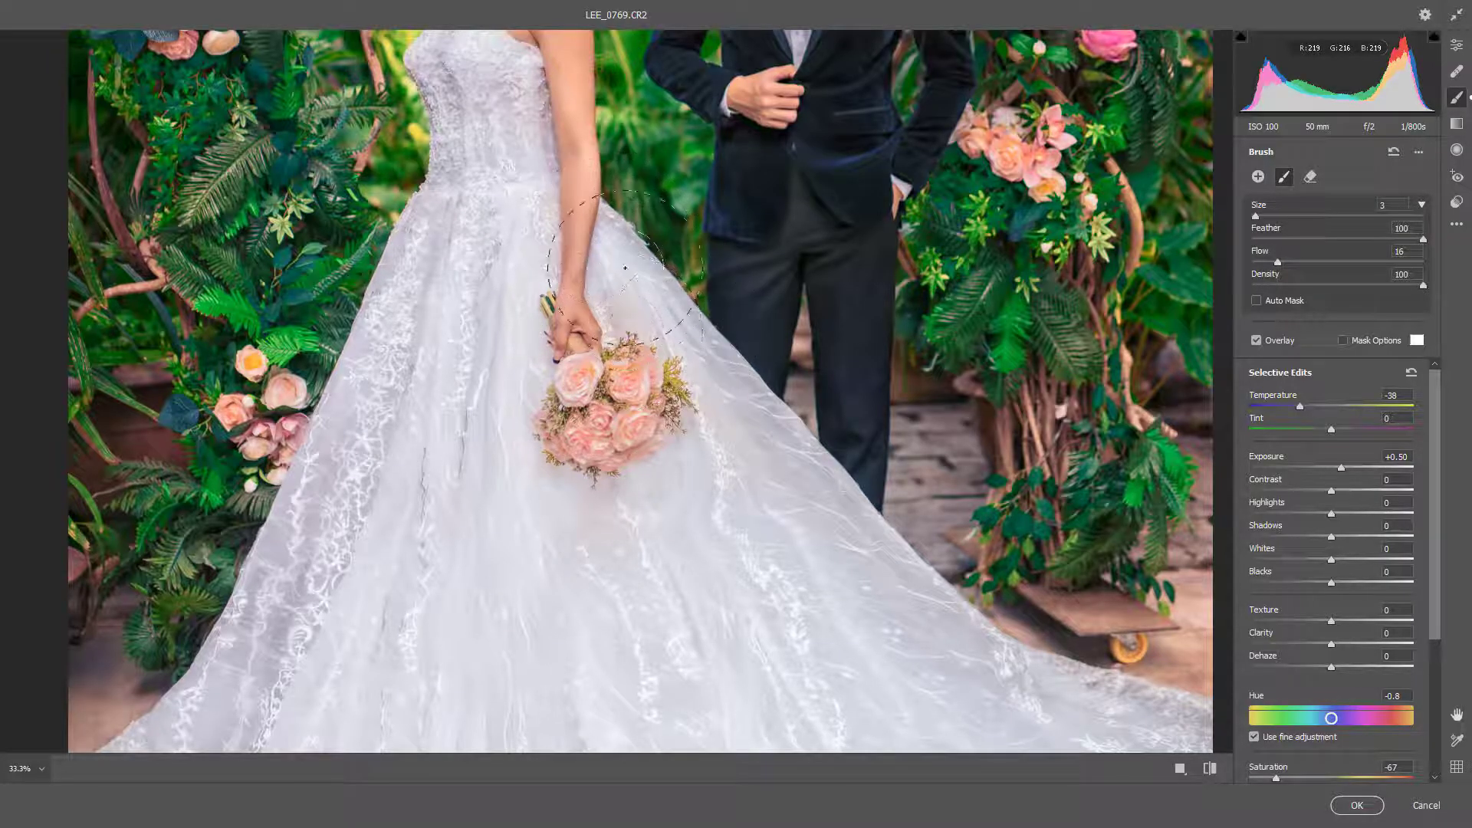
Brush the adjustment along the lace hem at the bottom of the gown
left_click_drag(864, 657, 752, 382)
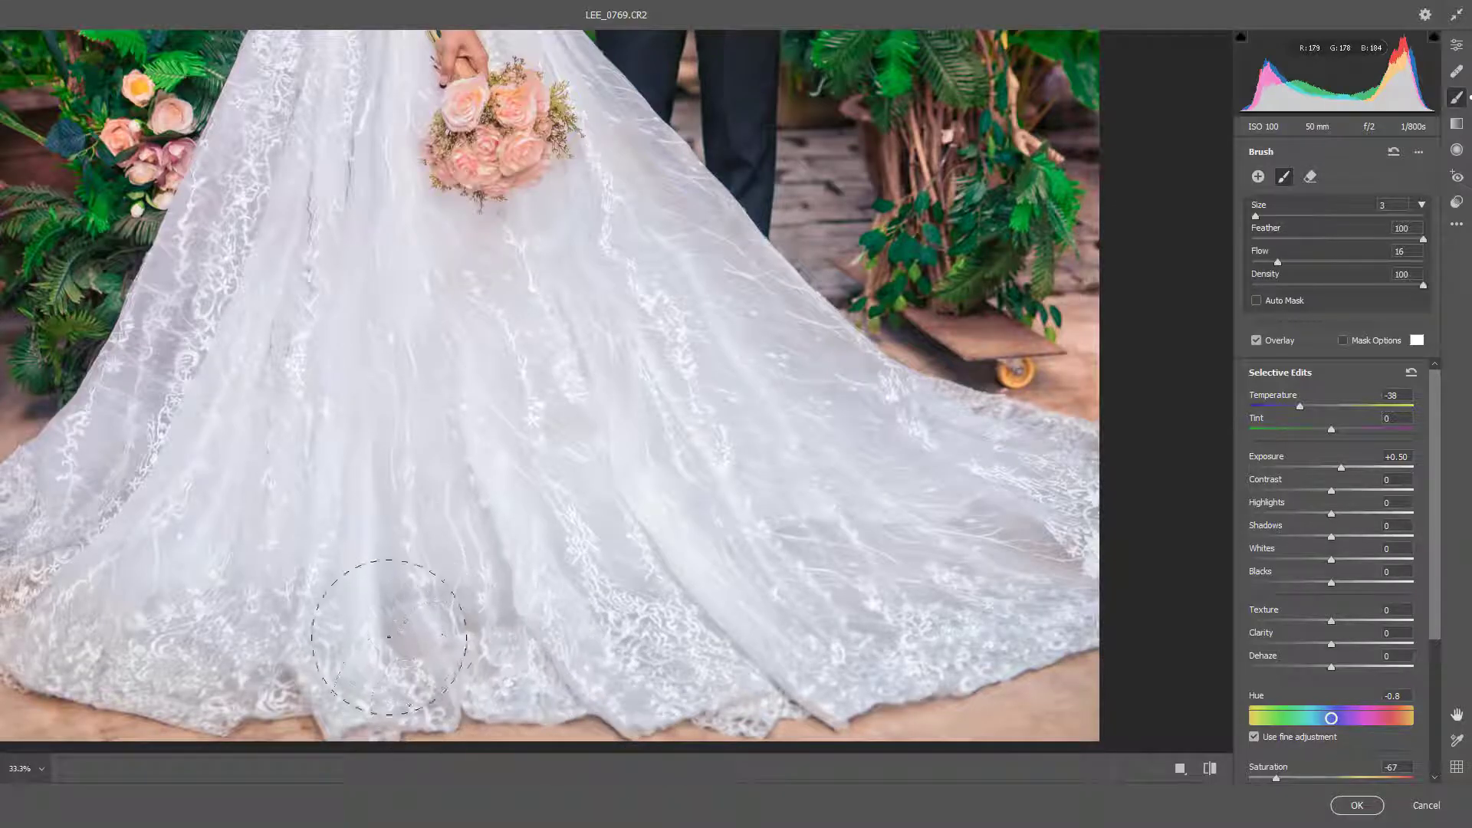
left_click_drag(224, 706, 472, 641)
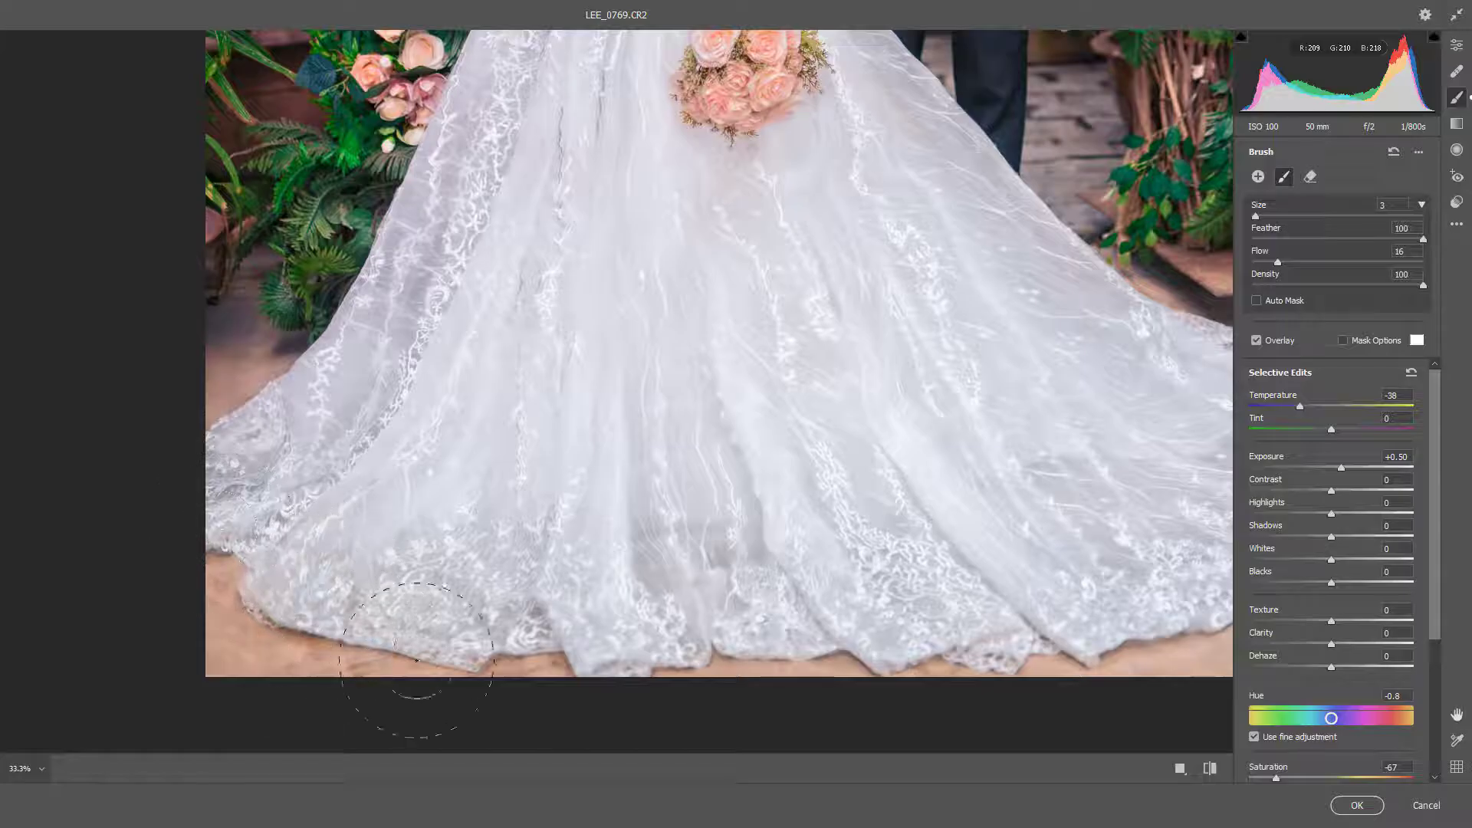
left_click_drag(571, 647, 536, 637)
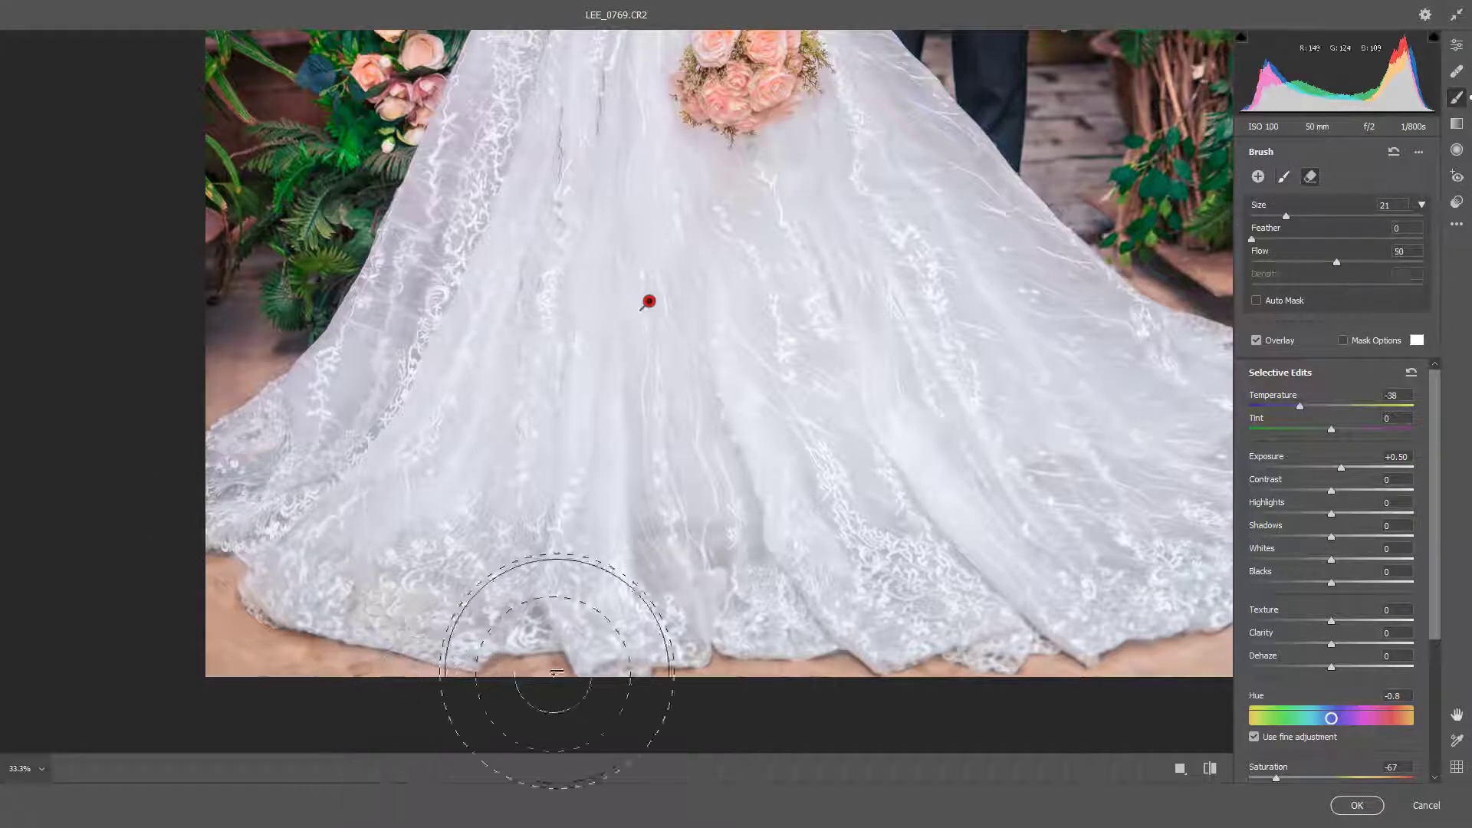
Clean up the mask along the hem, set the brush flow to 26, and reselect the gown's adjustment pin to continue brushing the skirt
key("bracketleft")
key("bracketleft")
right_click(437, 751)
left_click(385, 567)
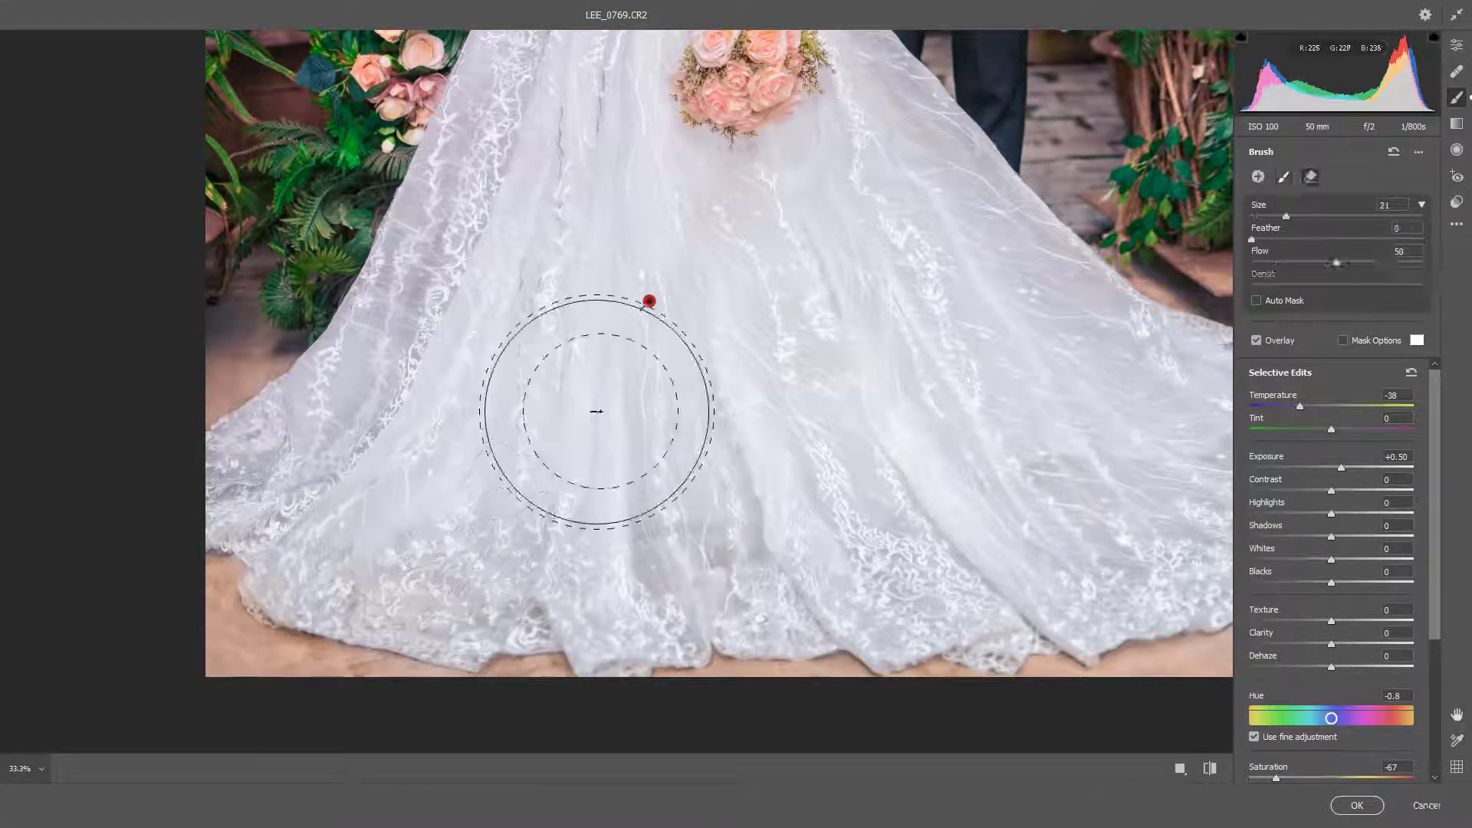
key("ctrl+alt+z")
key("ctrl+shift+z")
key("ctrl+shift+z")
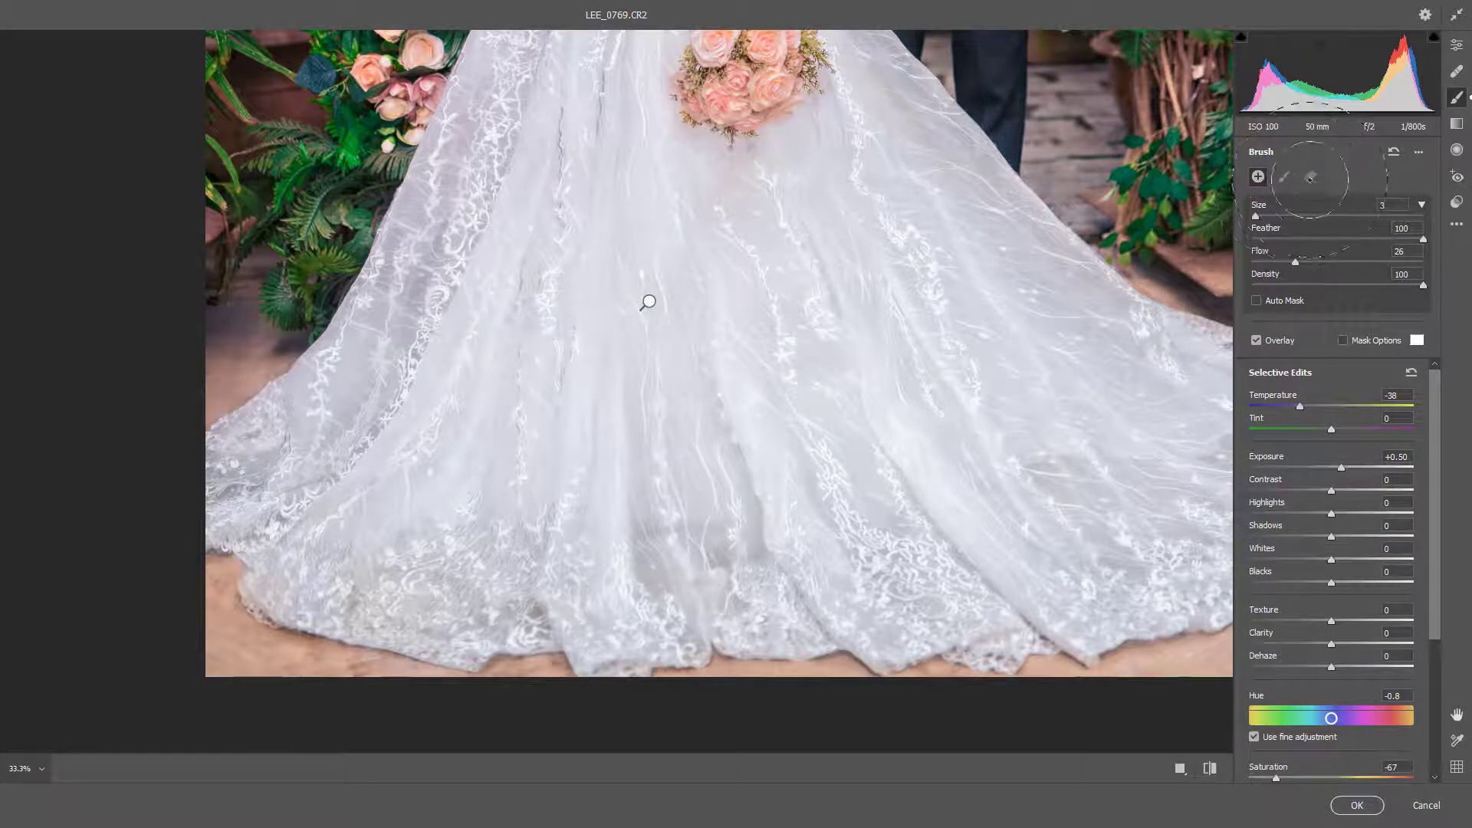
left_click(649, 301)
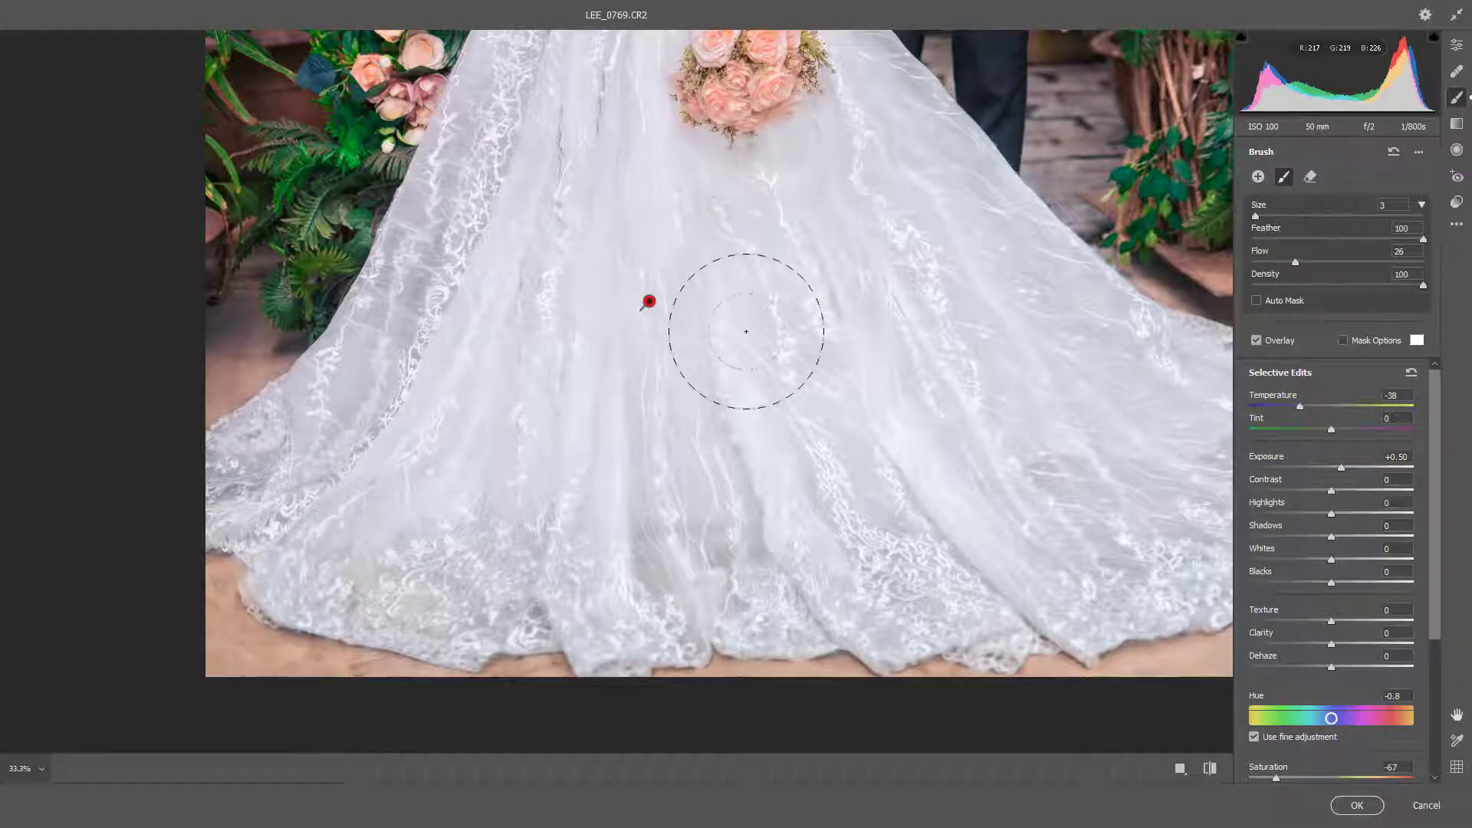
key("ctrl+minus")
key("ctrl+minus")
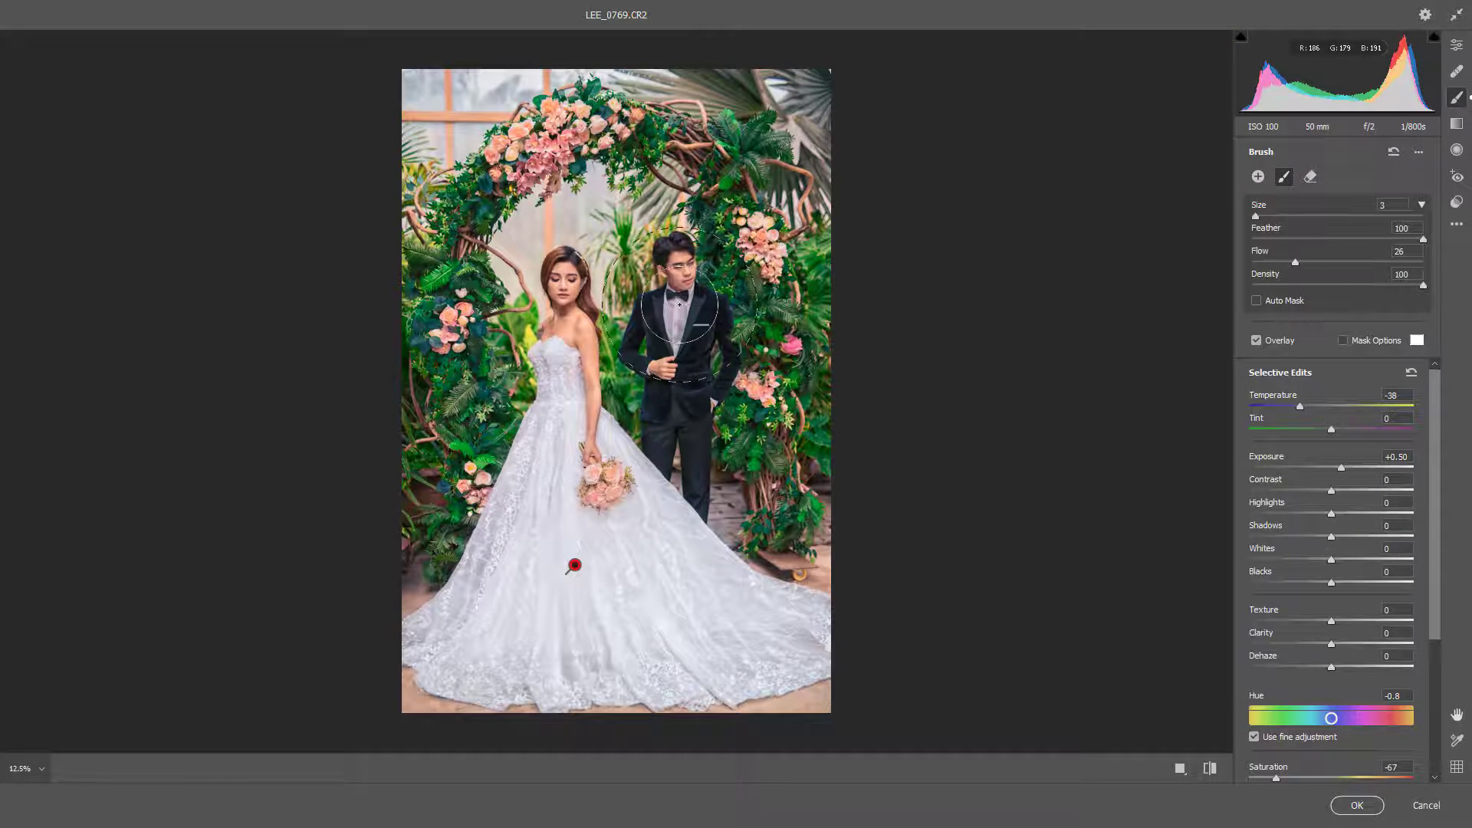
Brush the groom's white pocket square with a size 2 brush using the same adjustment
key("ctrl+plus")
key("ctrl+plus")
key("ctrl+plus")
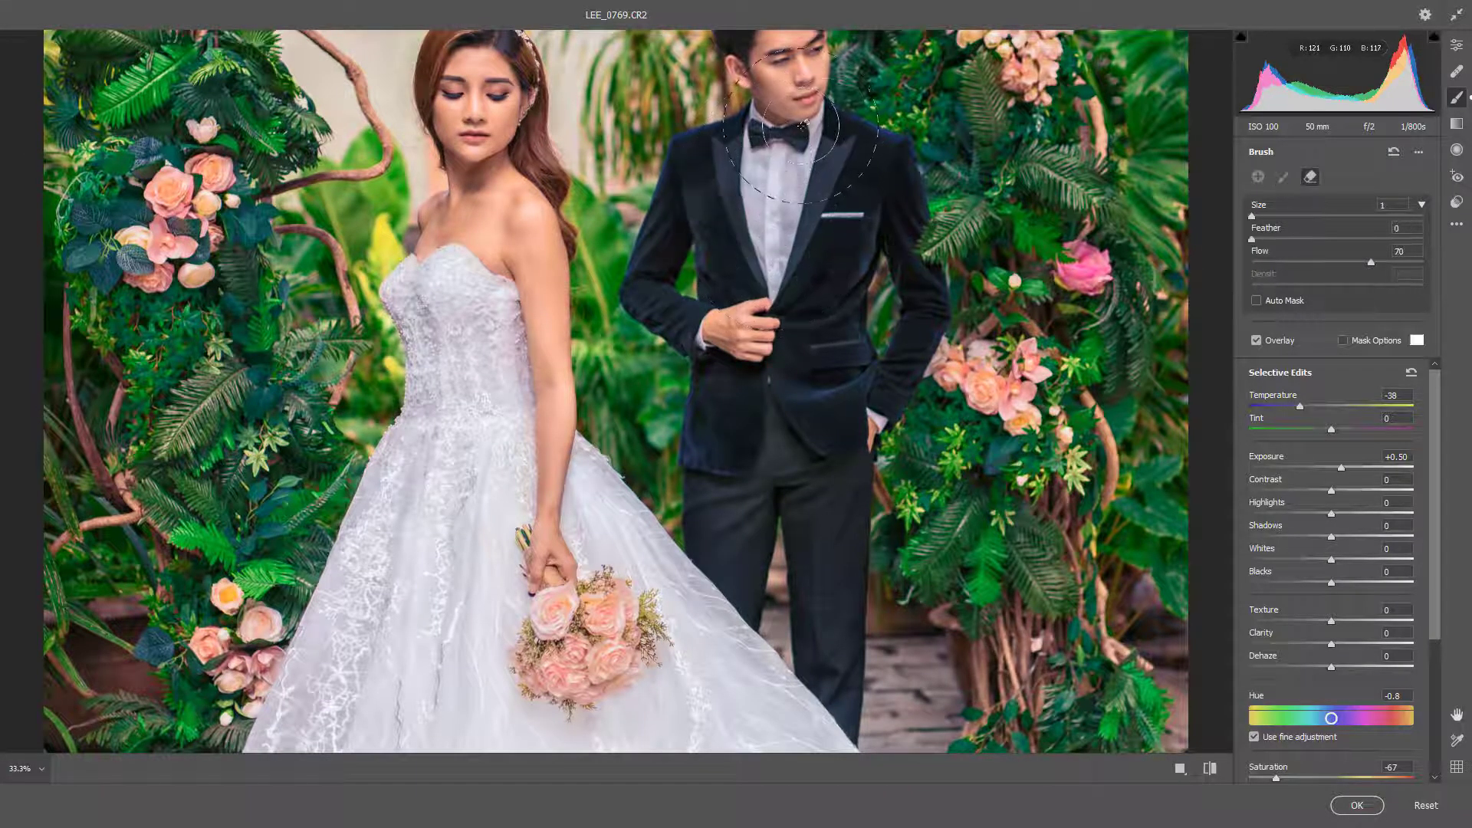
scroll(813, 115, "down", 3)
scroll(790, 245, "up", 5)
left_click_drag(369, 686, 788, 174)
left_click_drag(563, 732, 875, 119)
key("alt")
key("alt")
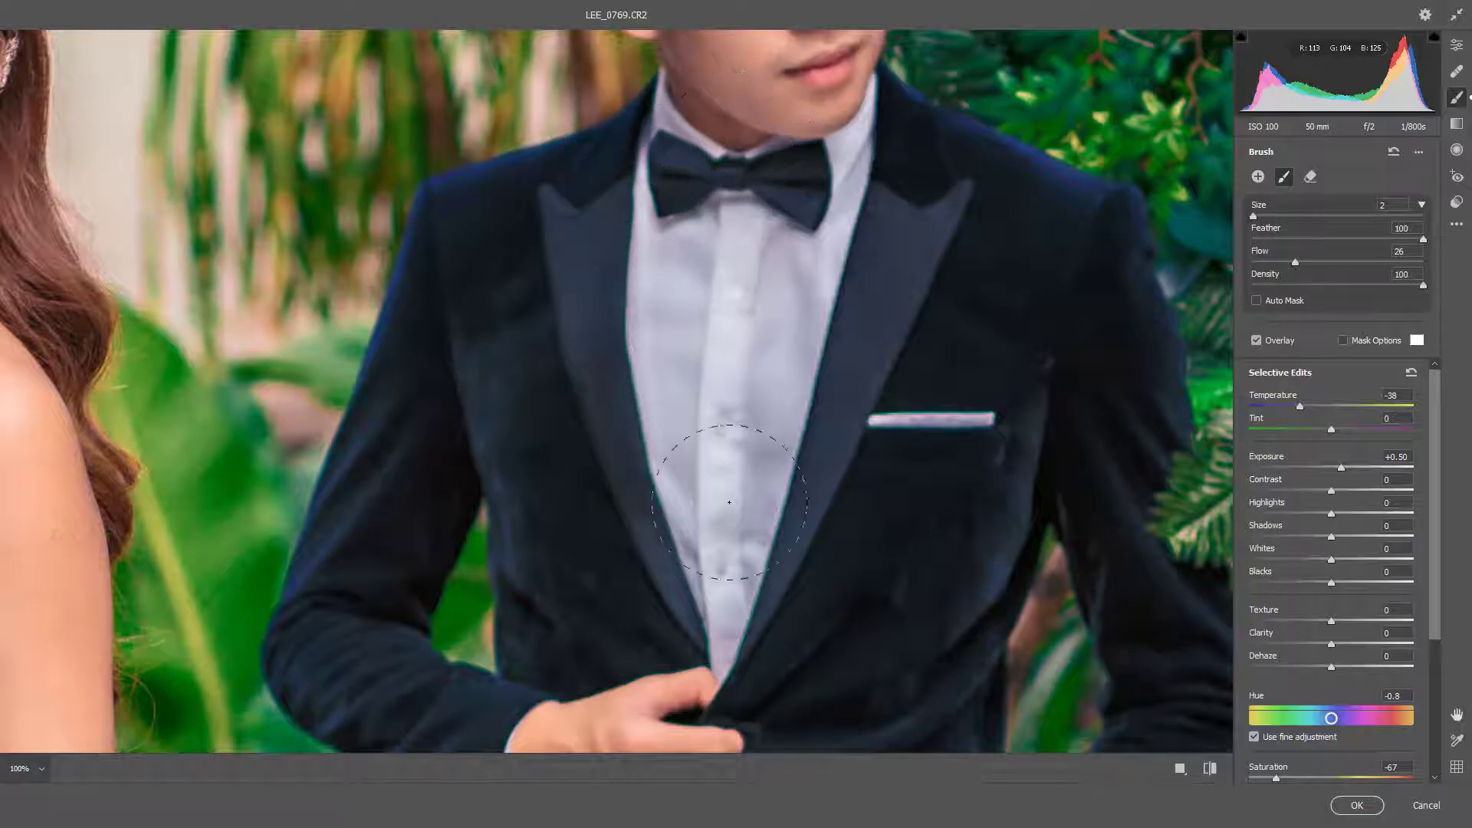
mouse_move(895, 425)
left_mouse_down()
mouse_move(898, 437)
mouse_move(988, 414)
mouse_move(882, 421)
left_mouse_up()
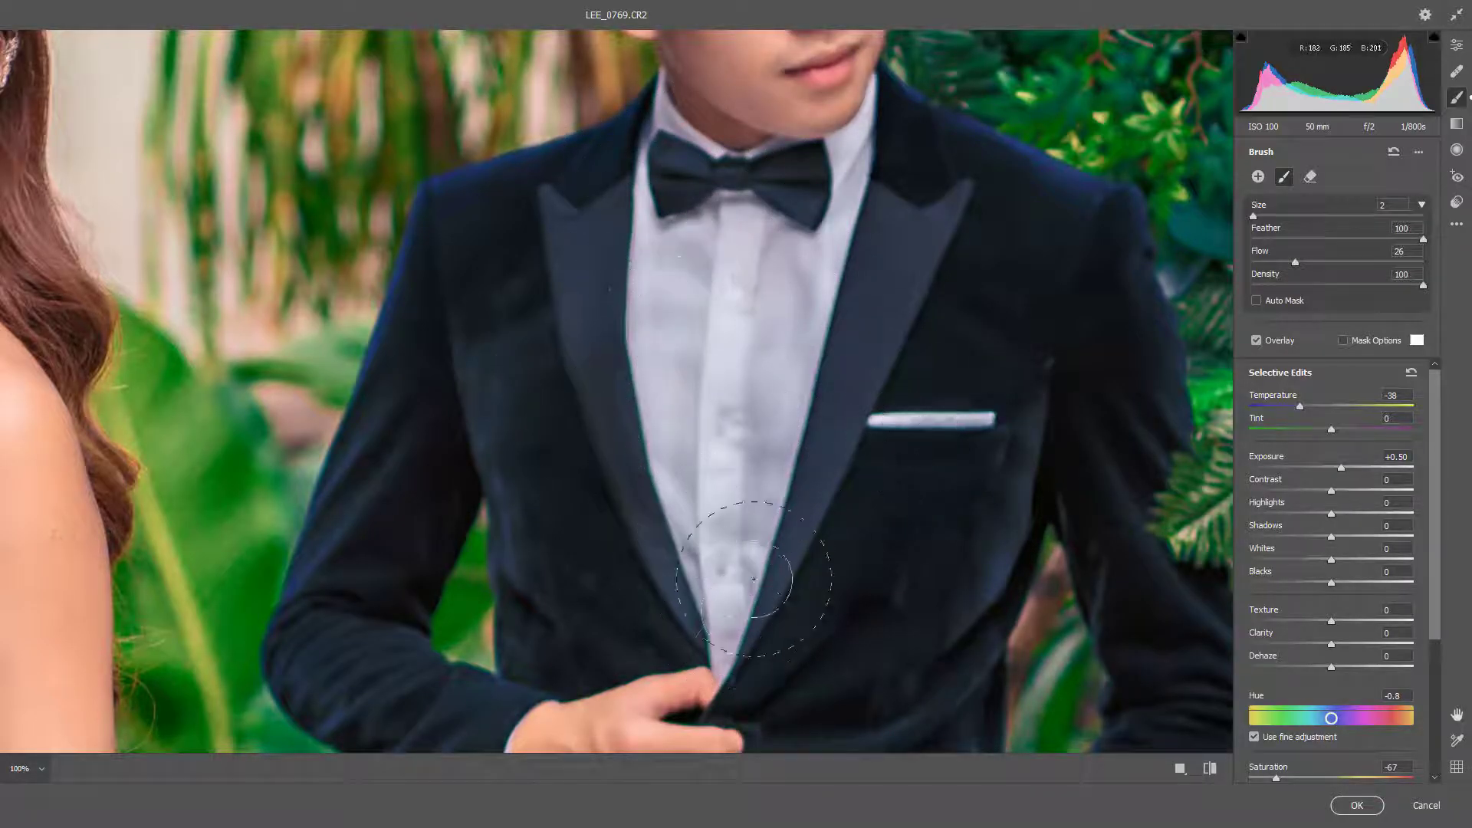
Brush the same adjustment over the groom's shirt front and collar, undoing stray strokes
mouse_move(754, 579)
left_mouse_down()
mouse_move(730, 652)
mouse_move(754, 462)
left_mouse_up()
left_click(793, 343, "alt")
key("ctrl+z")
mouse_move(783, 372)
left_mouse_down()
mouse_move(756, 319)
mouse_move(791, 263)
left_mouse_up()
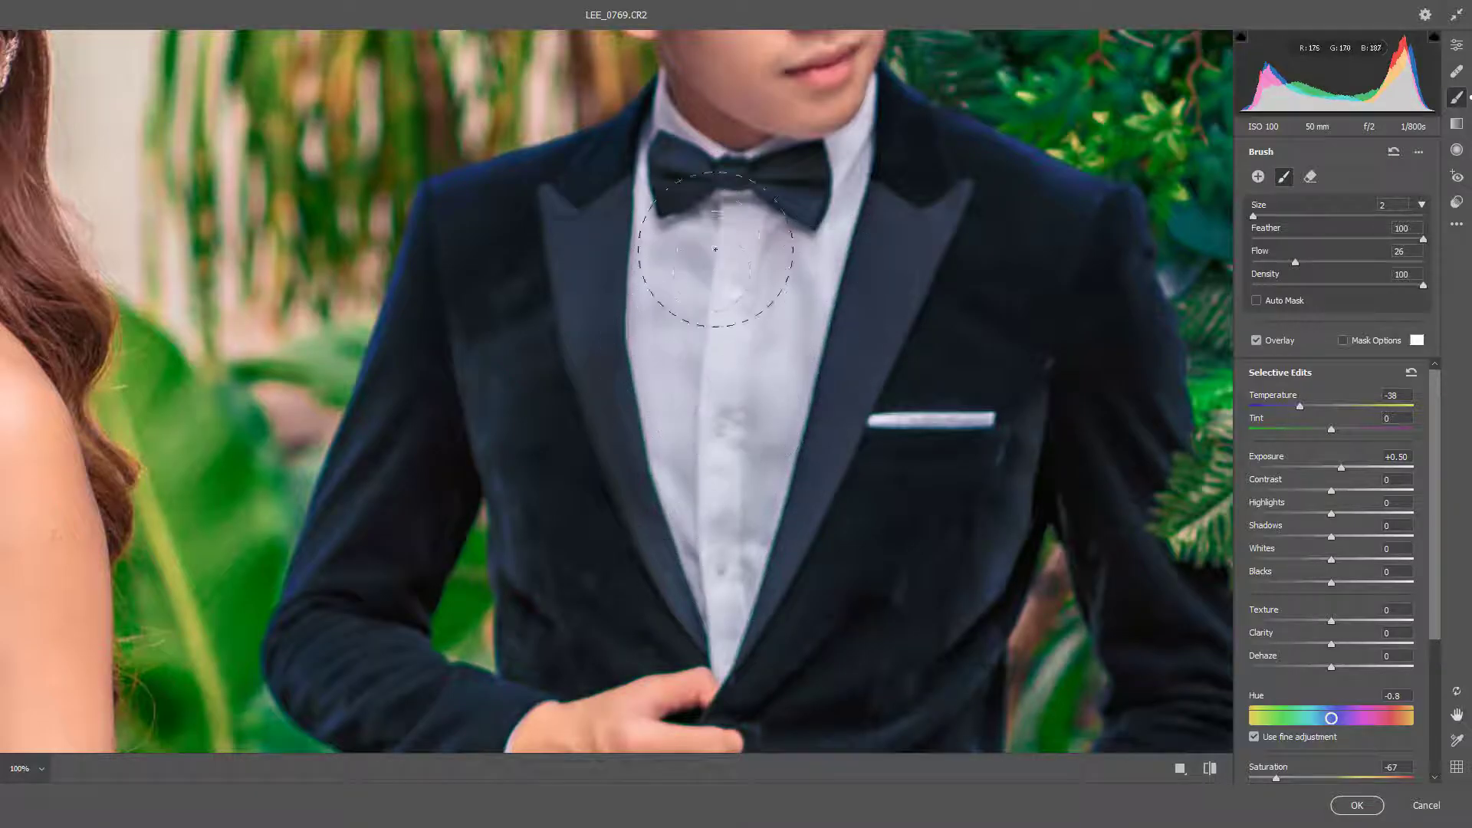
mouse_move(773, 235)
left_mouse_down()
mouse_move(769, 181)
mouse_move(750, 223)
left_mouse_up()
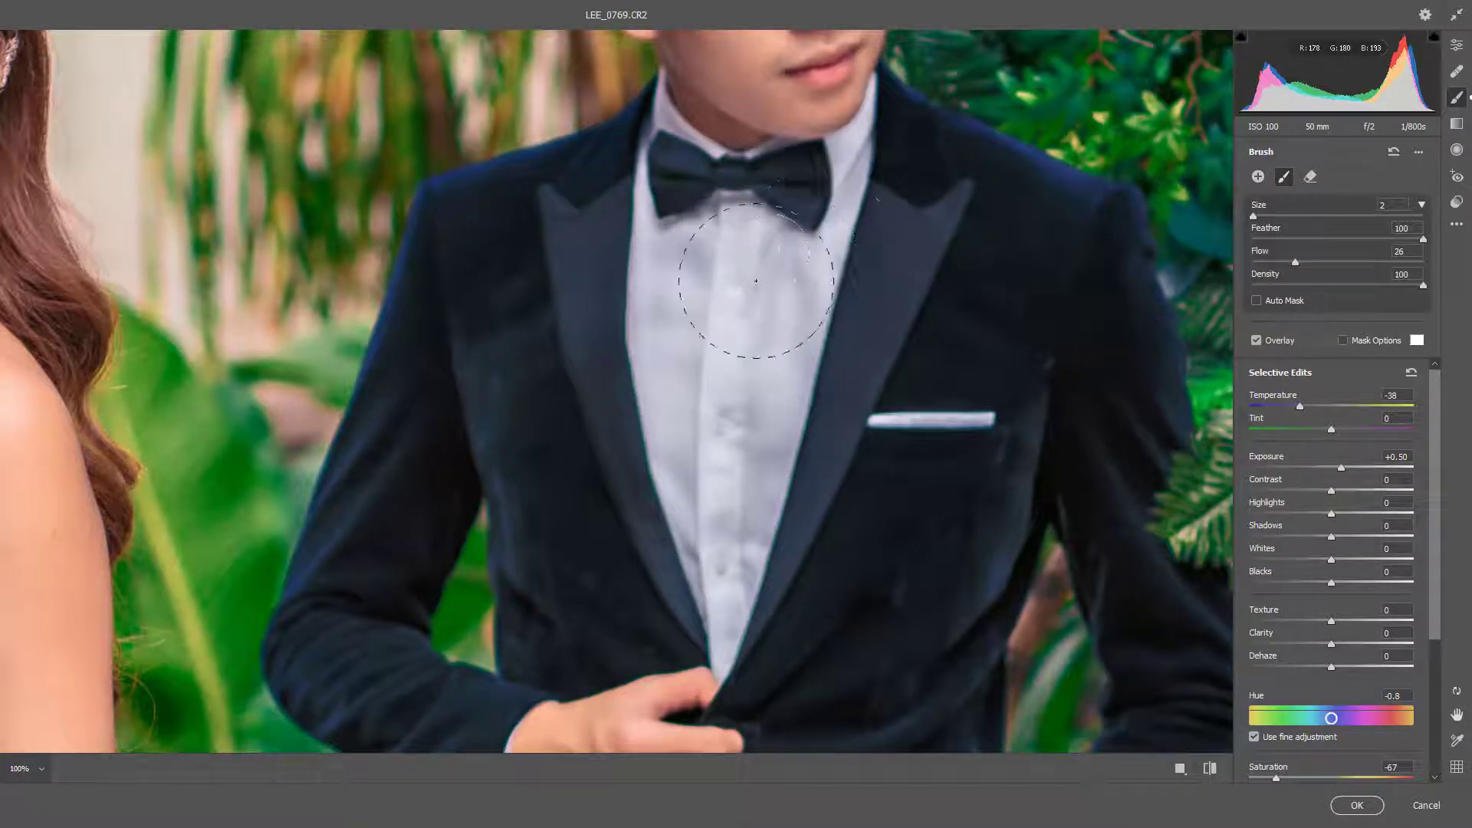
left_click_drag(756, 281, 782, 250)
key("ctrl+alt+z")
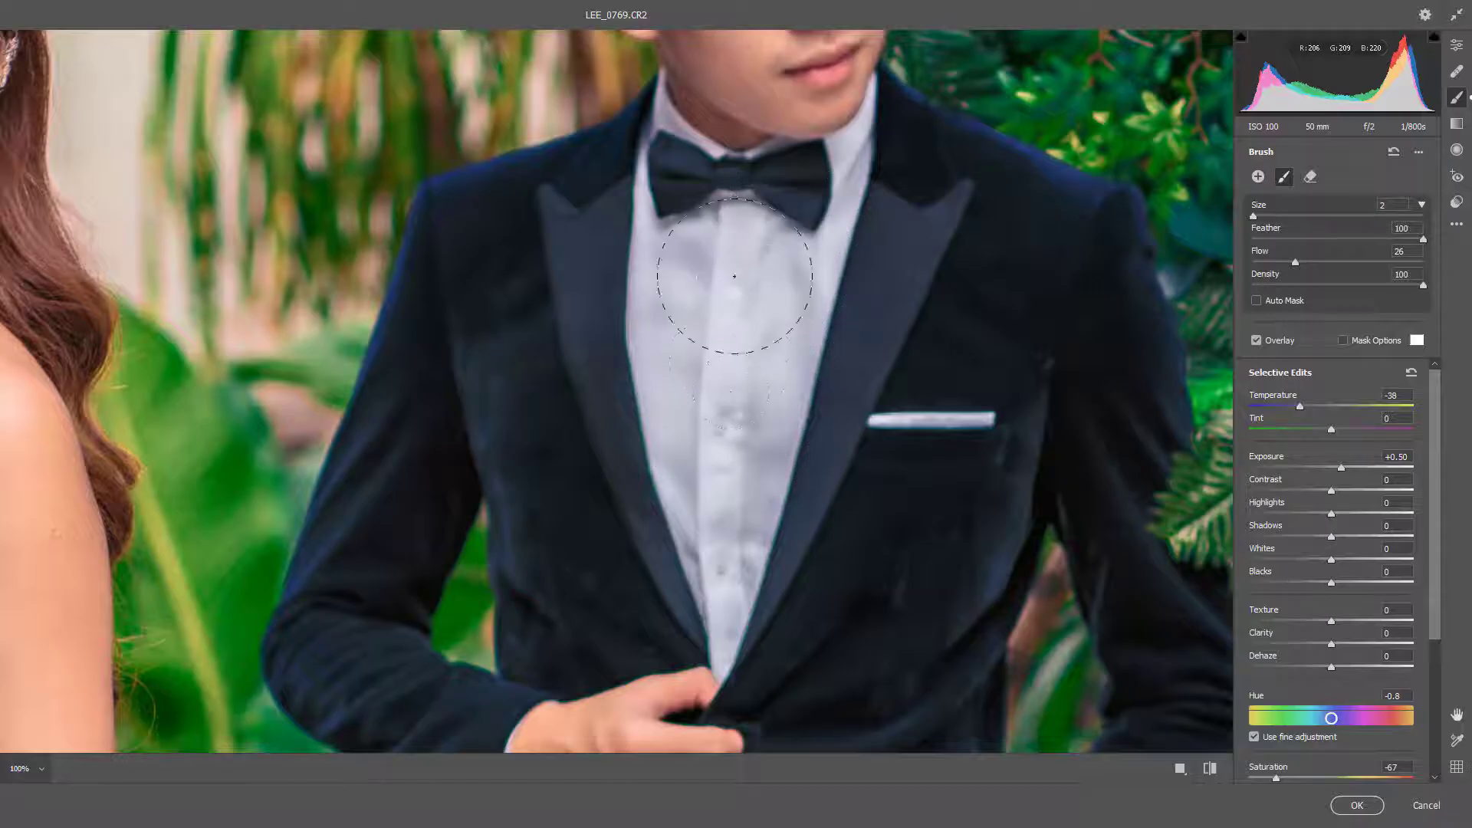
mouse_move(680, 140)
left_mouse_down()
mouse_move(714, 151)
mouse_move(664, 113)
mouse_move(663, 80)
mouse_move(659, 132)
mouse_move(770, 147)
mouse_move(721, 175)
mouse_move(745, 195)
mouse_move(667, 265)
left_mouse_up()
Add a radial filter around the couple, reset its local correction settings, and fit the ellipse between the arch and the gown's hem
scroll(752, 565, "down", 6)
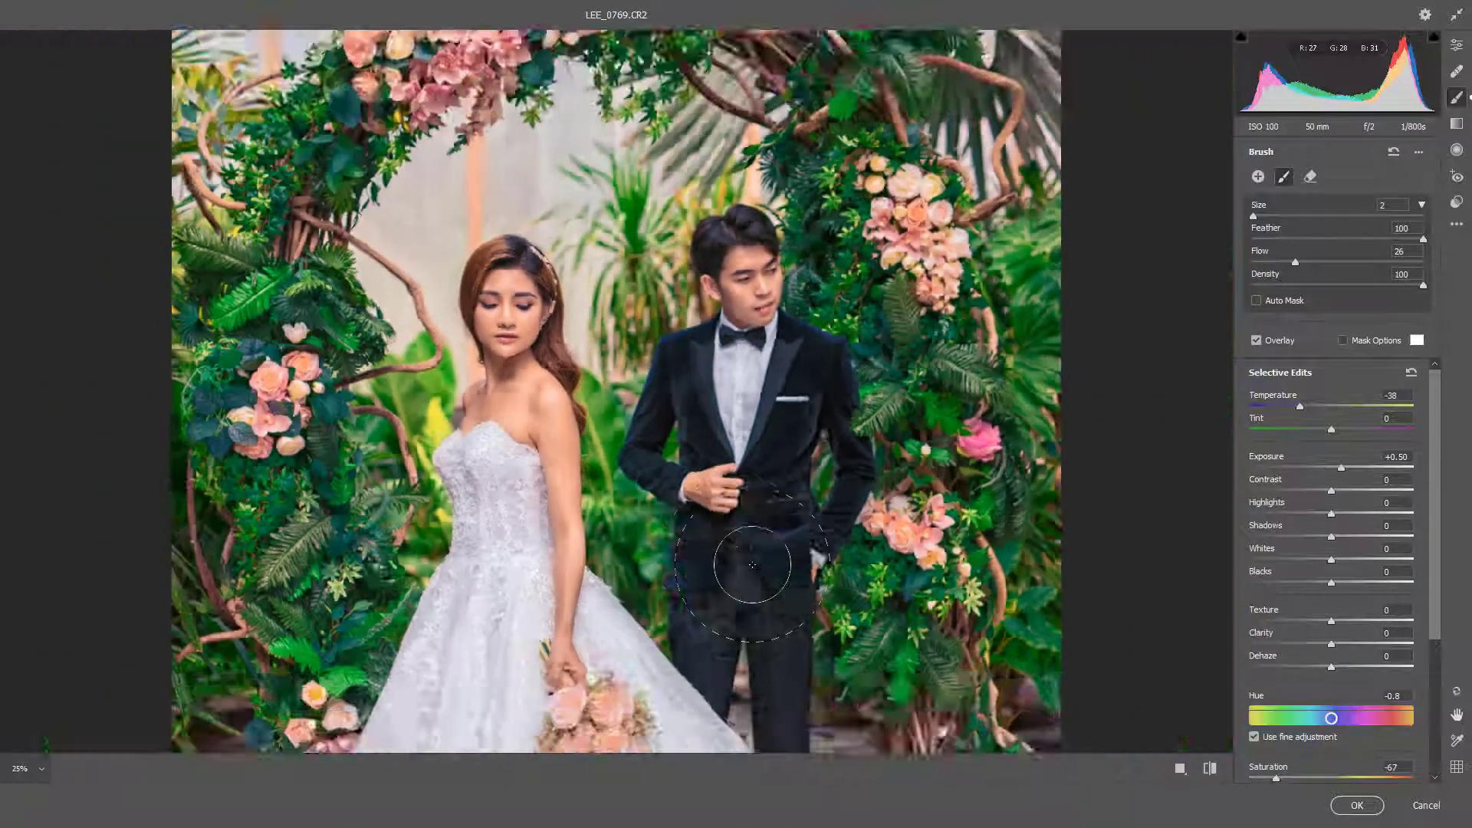
scroll(802, 437, "up", 3)
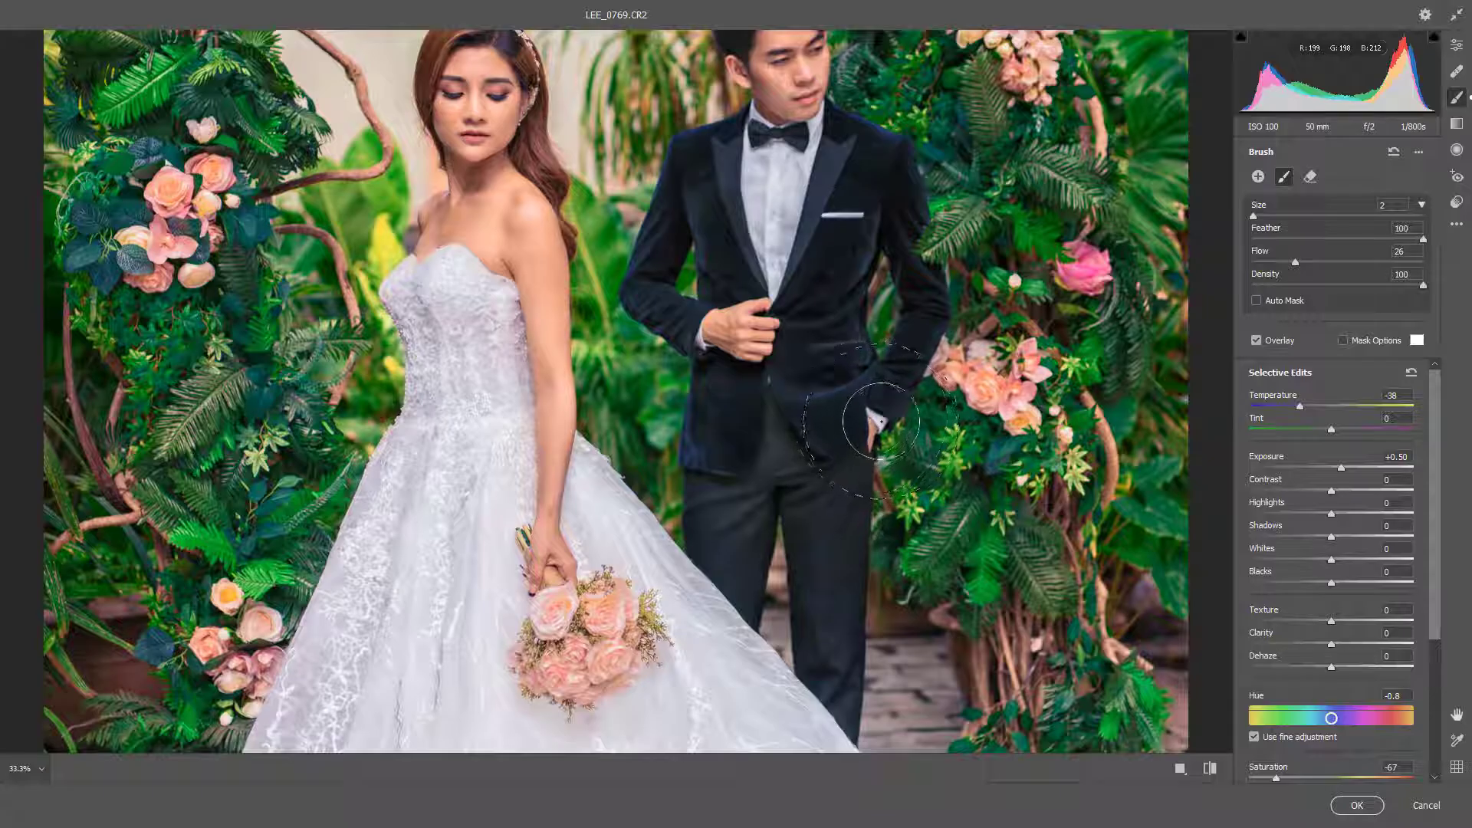
scroll(1069, 201, "down", 3)
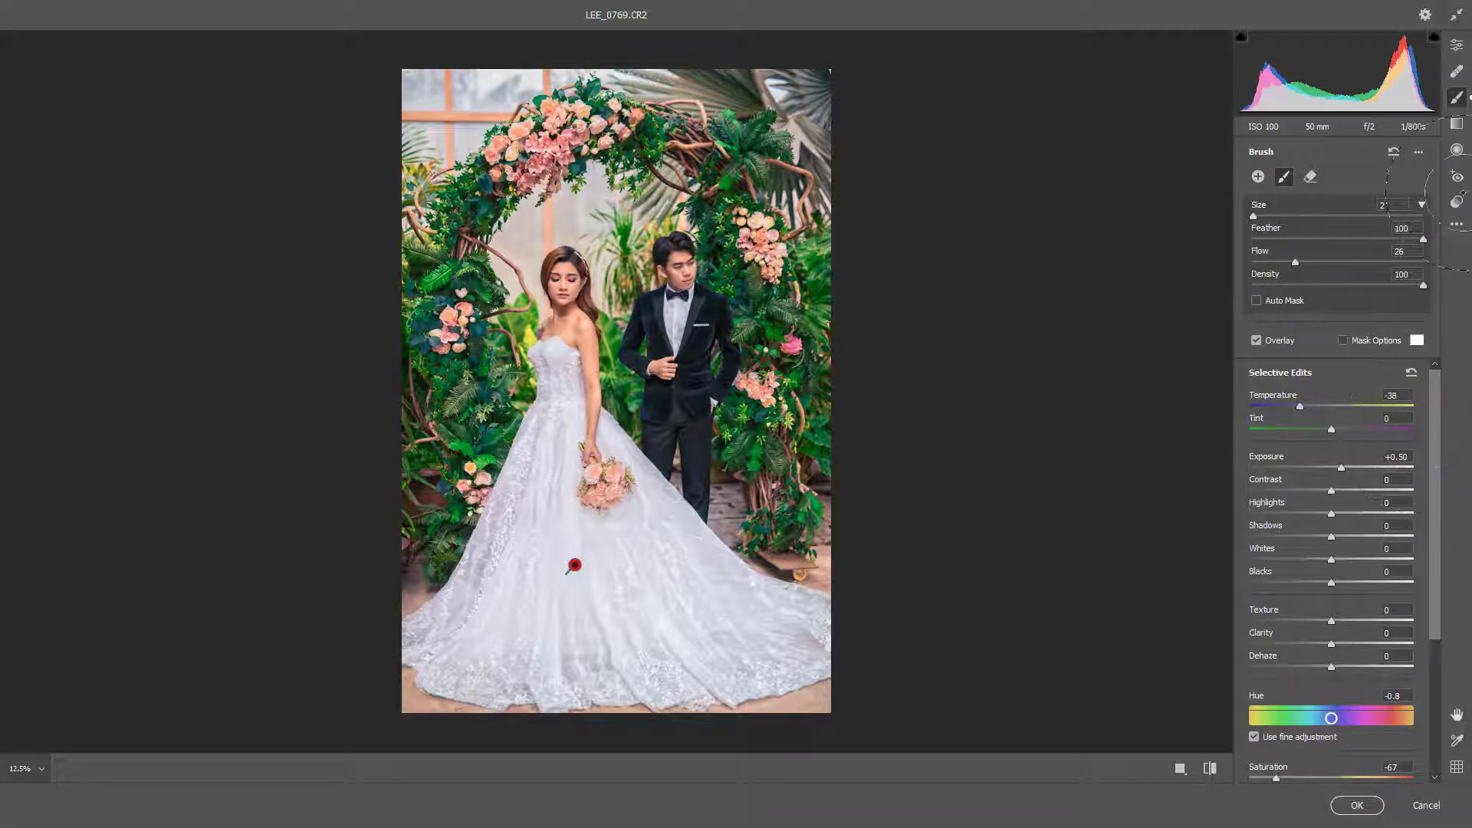
left_click(1457, 149)
left_click_drag(586, 377, 727, 611)
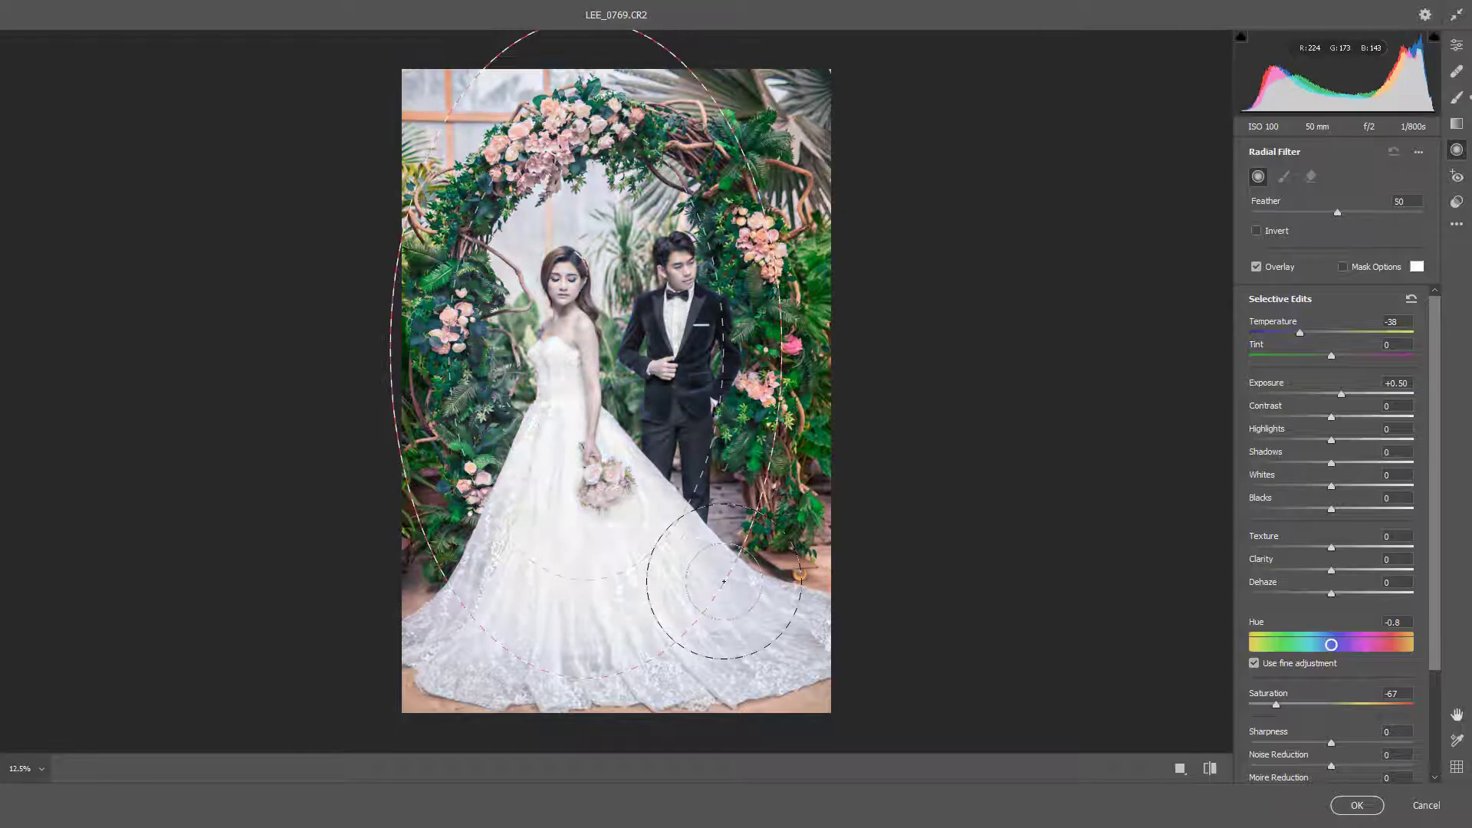
left_click(1419, 151)
left_click(1327, 191)
left_click_drag(586, 348, 616, 402)
left_click_drag(617, 732, 616, 666)
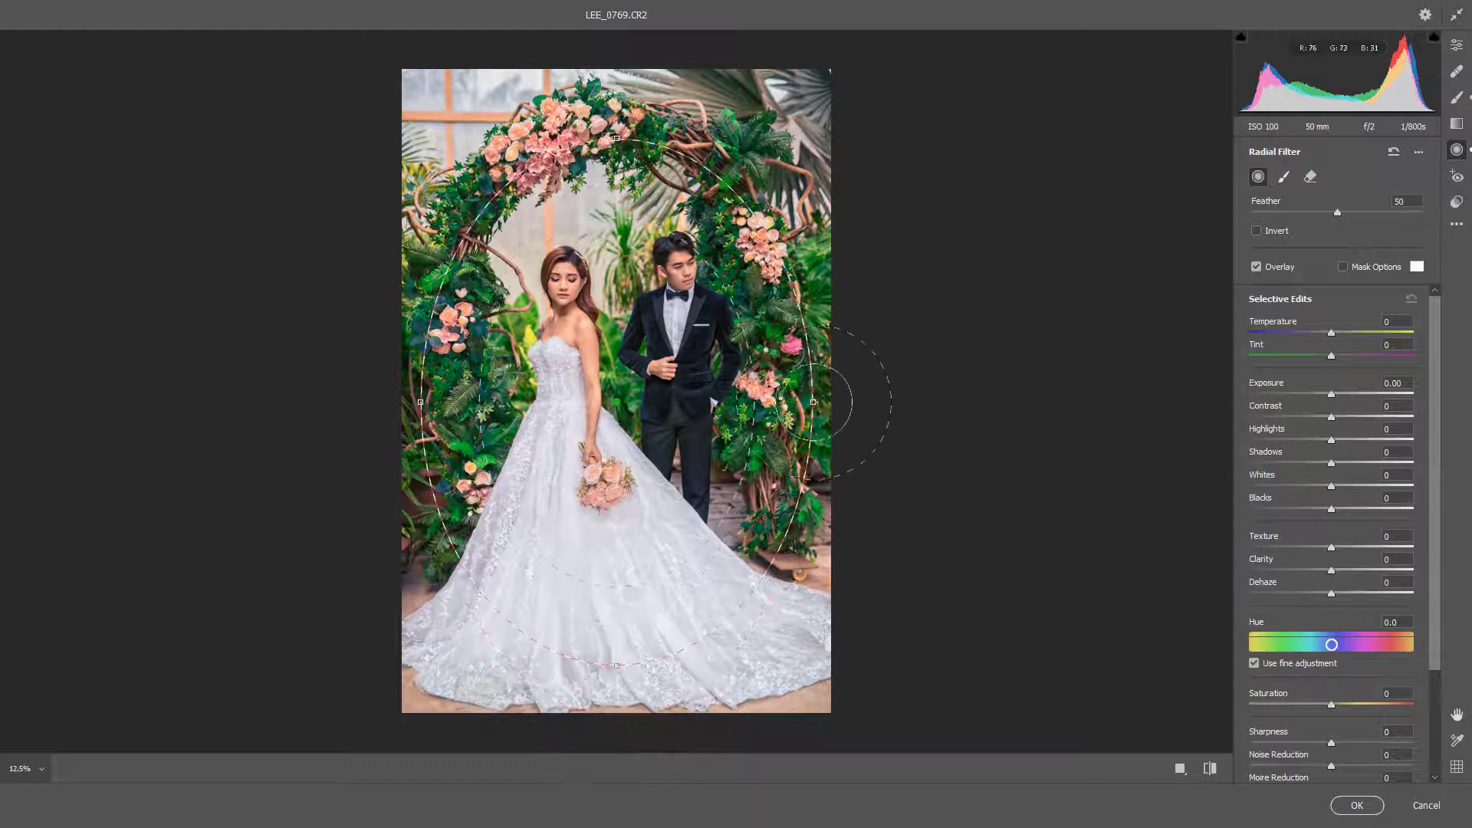
Tighten the radial filter ellipse around the couple, invert its effect, and set Feather to 57 and Exposure to -0.50
left_click_drag(813, 402, 777, 402)
left_click_drag(667, 303, 669, 283)
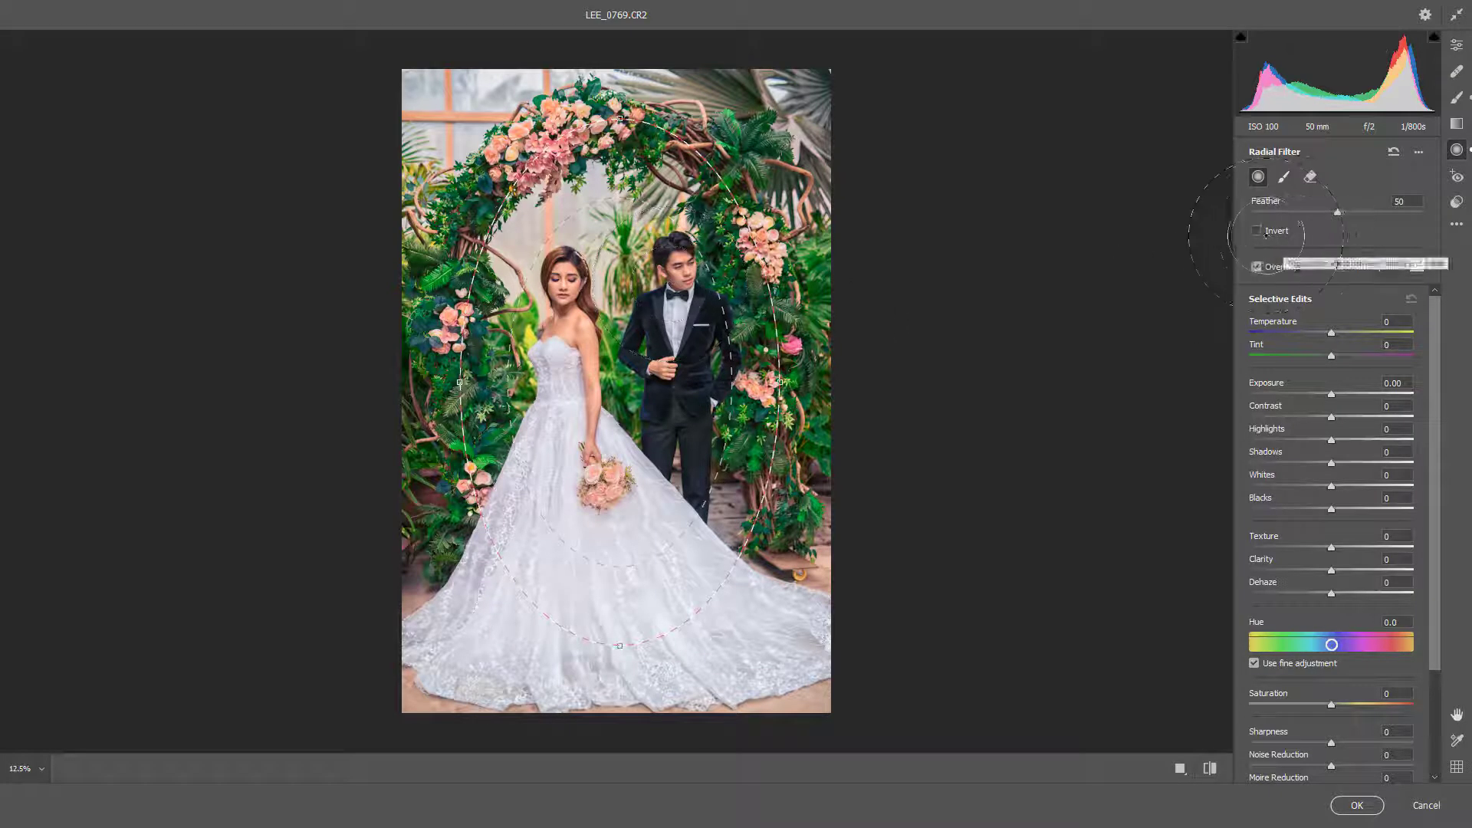
left_click(1256, 230)
left_click_drag(1337, 212, 1349, 212)
left_click_drag(1332, 393, 1321, 393)
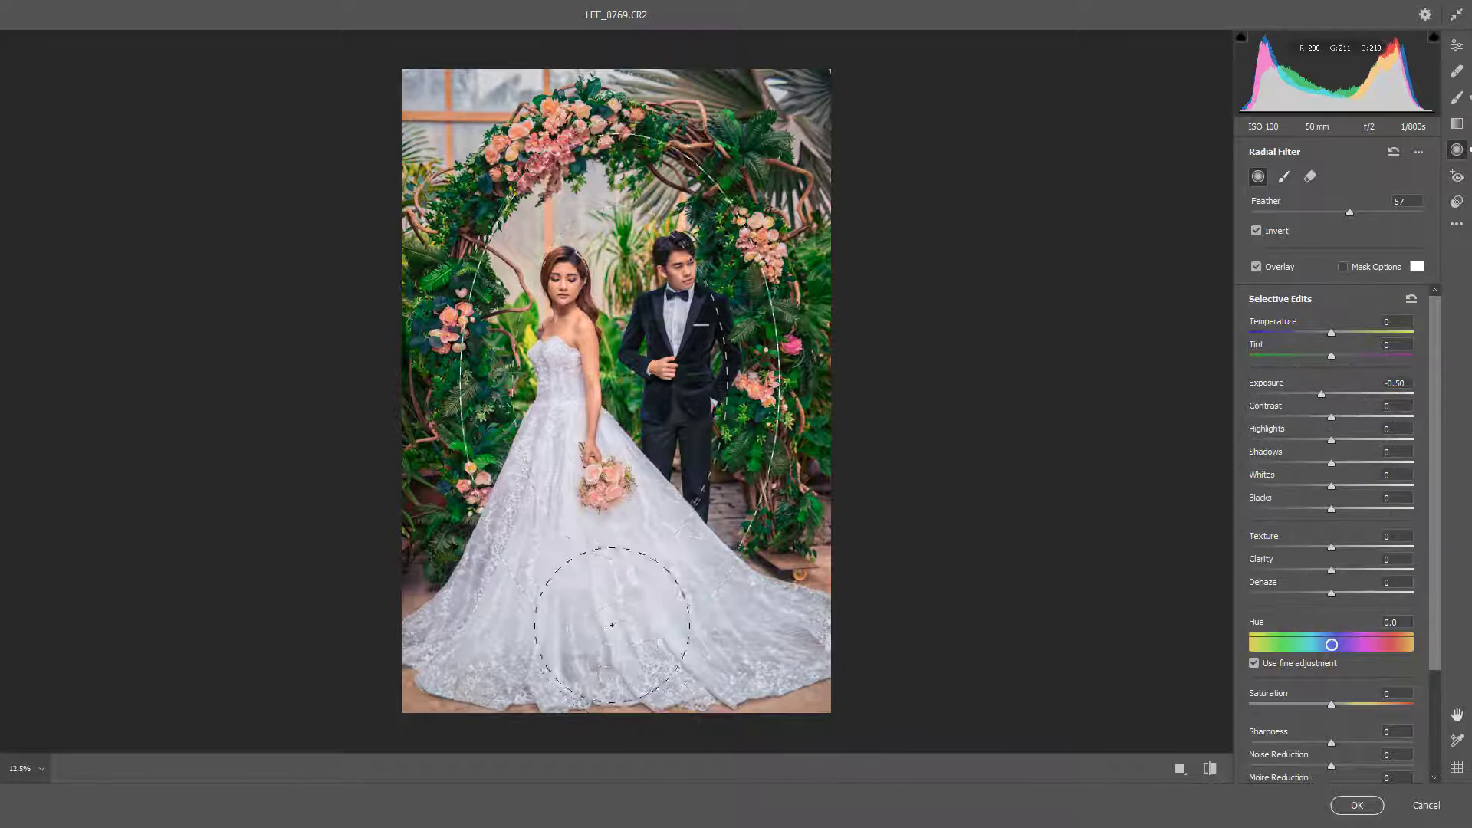
Lower the ellipse's upper edge, centre and lower edge so it sits further down over the couple, and set Feather to 23
left_click_drag(620, 100, 620, 139)
left_click_drag(619, 382, 615, 408)
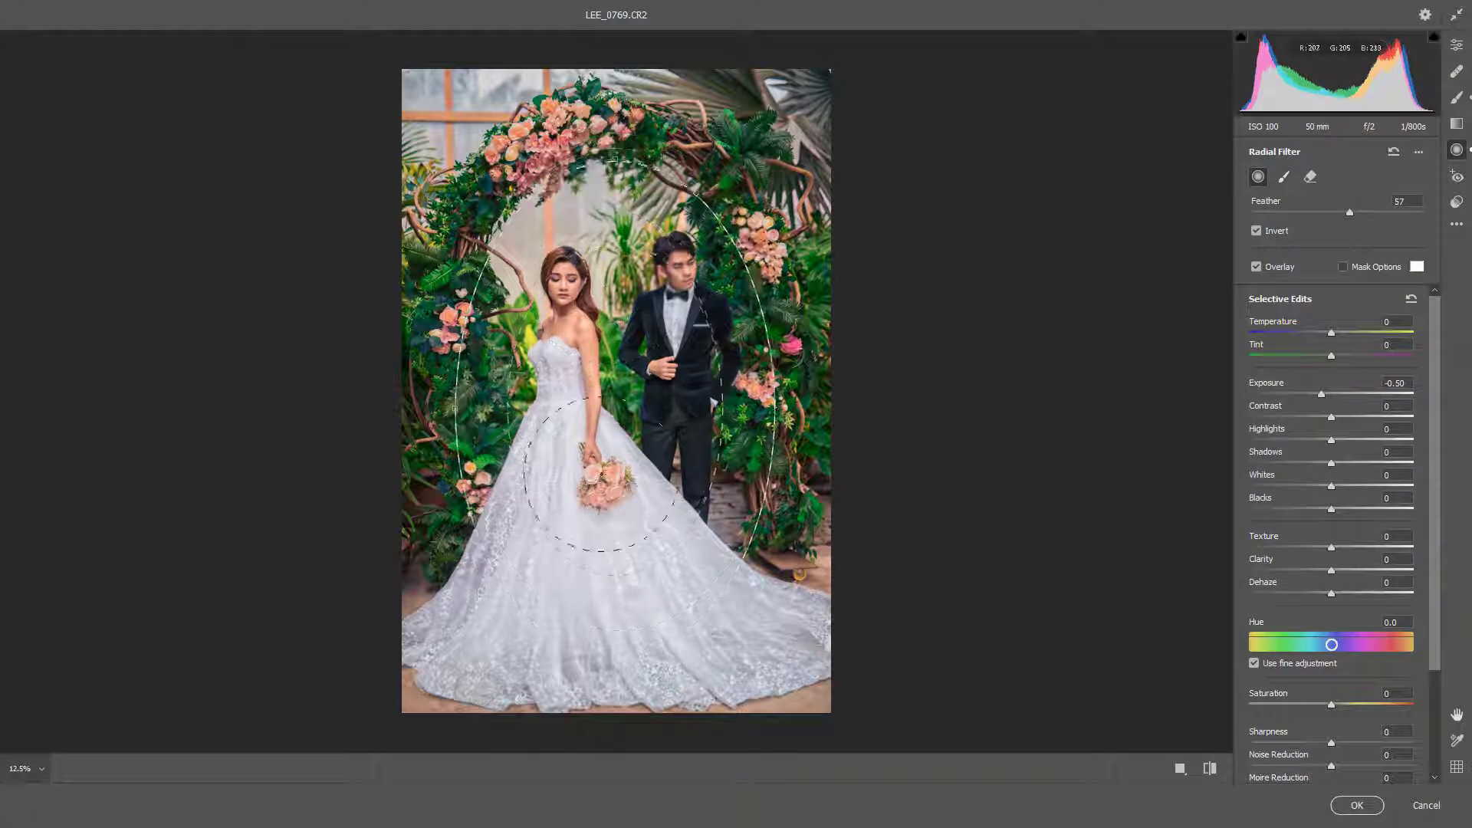
left_click_drag(615, 652, 615, 677)
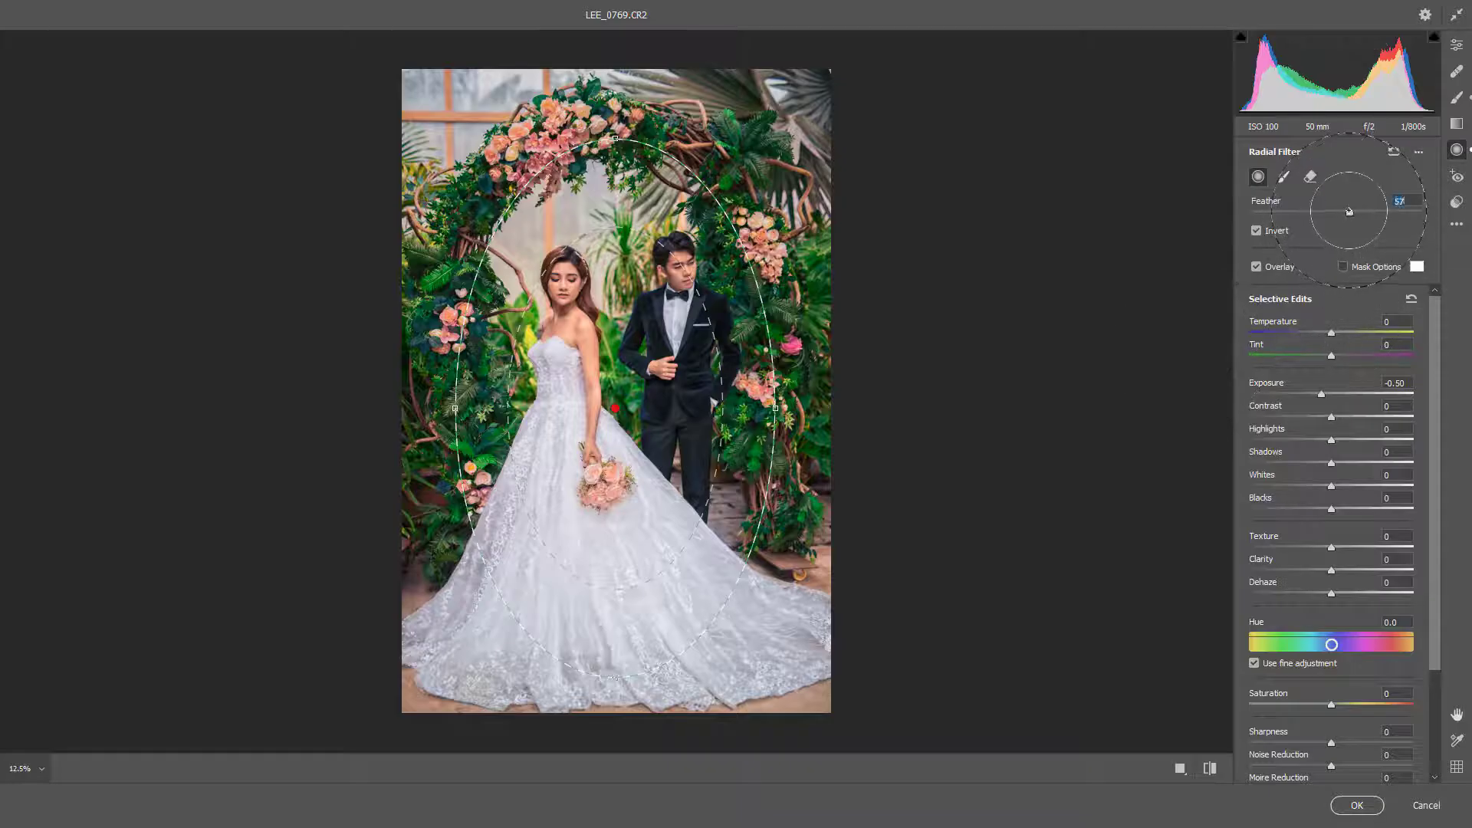
left_click_drag(1350, 212, 1292, 212)
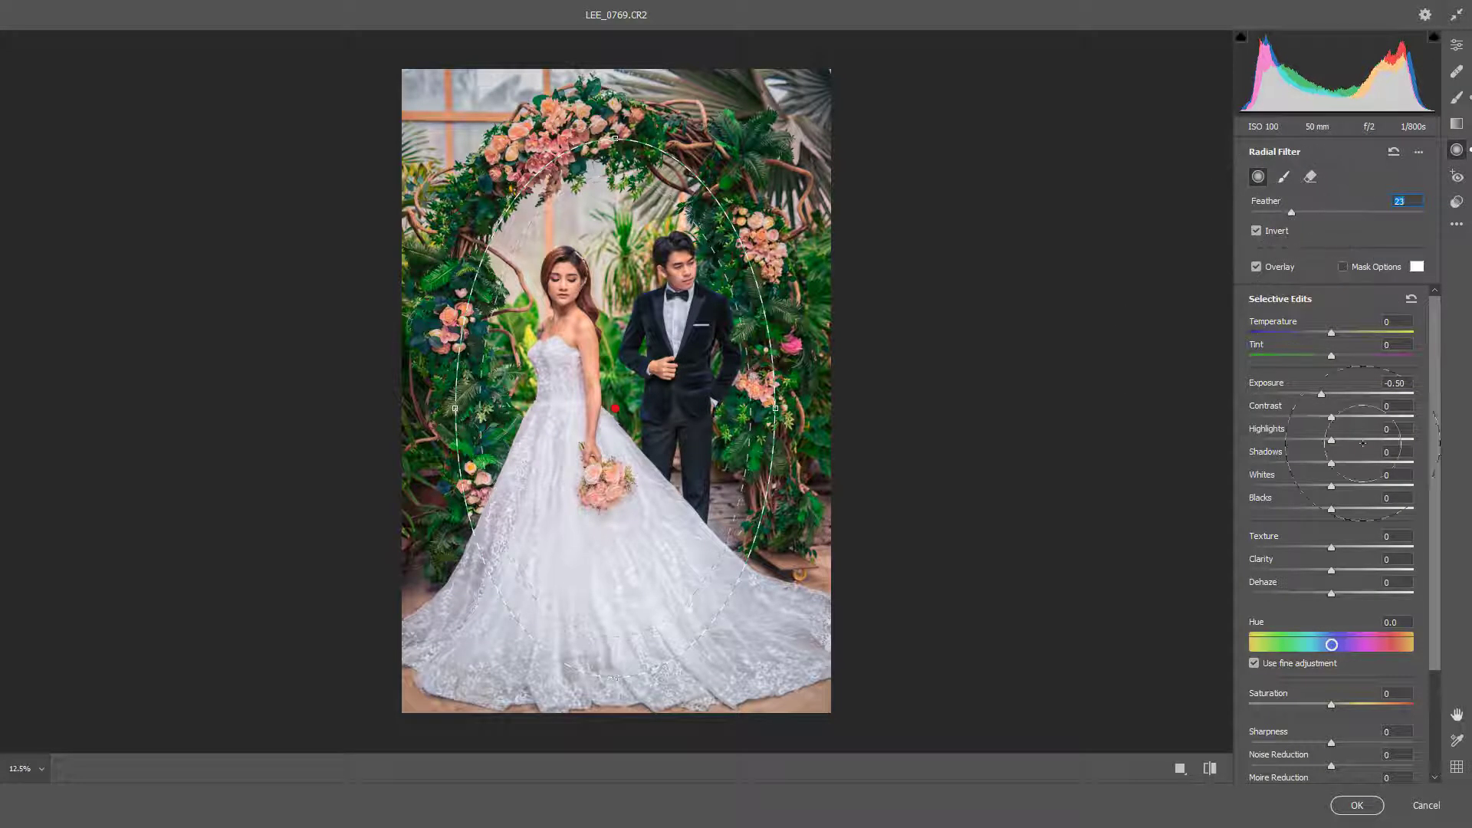
Set the radial filter's Clarity to -2, Dehaze to -1, Shadows to -10, Highlights to -36 and Exposure to -0.60
left_click_drag(1332, 570, 1335, 571)
mouse_move(1332, 594)
left_mouse_down()
mouse_move(1329, 570)
mouse_move(1331, 594)
left_mouse_up()
left_click_drag(1332, 462, 1323, 462)
left_click_drag(1314, 434, 1318, 394)
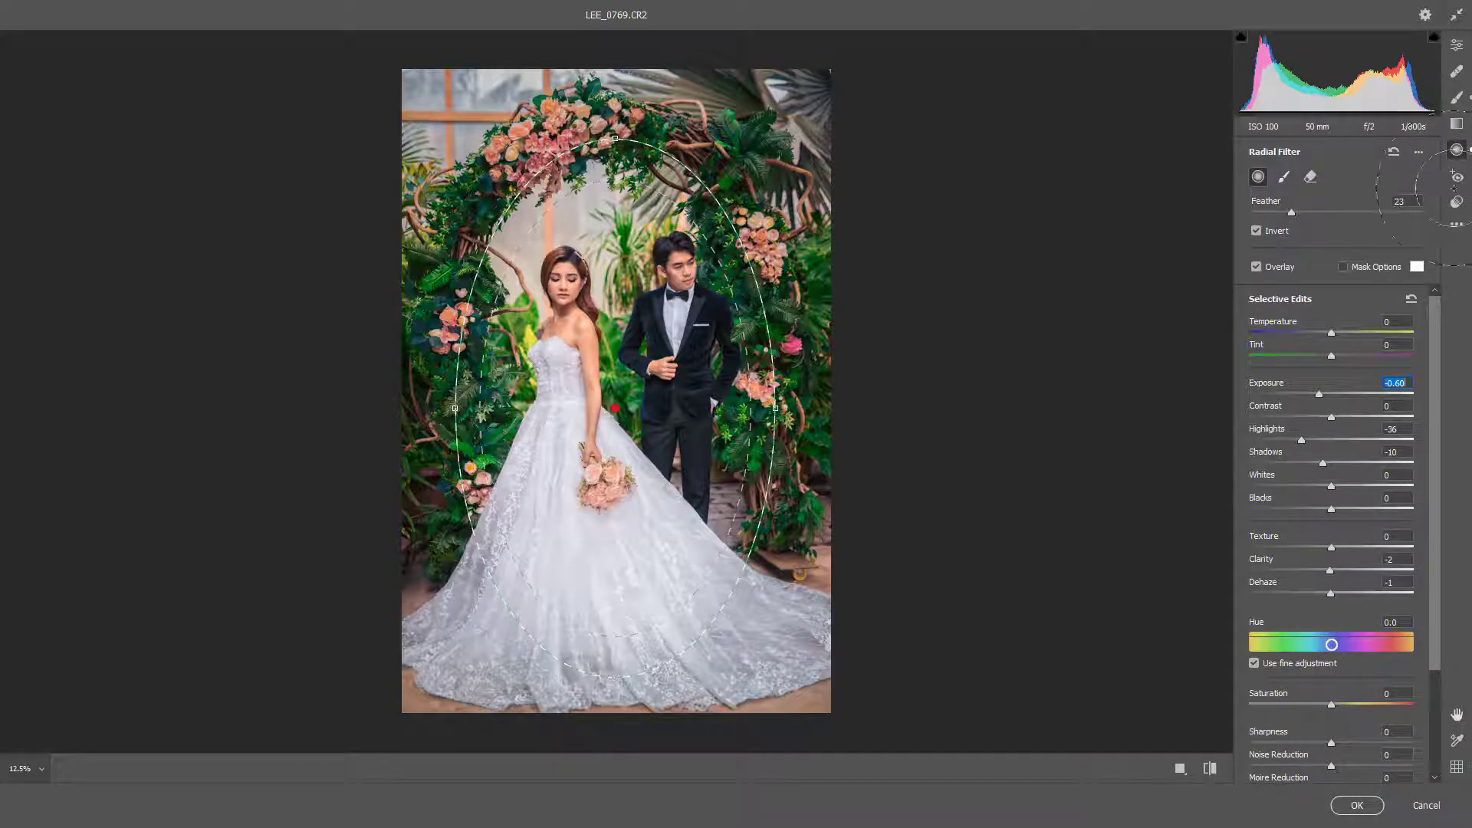
Add a darkening Highlight Priority vignette to the photo and apply the Camera Raw edits
left_click(1457, 44)
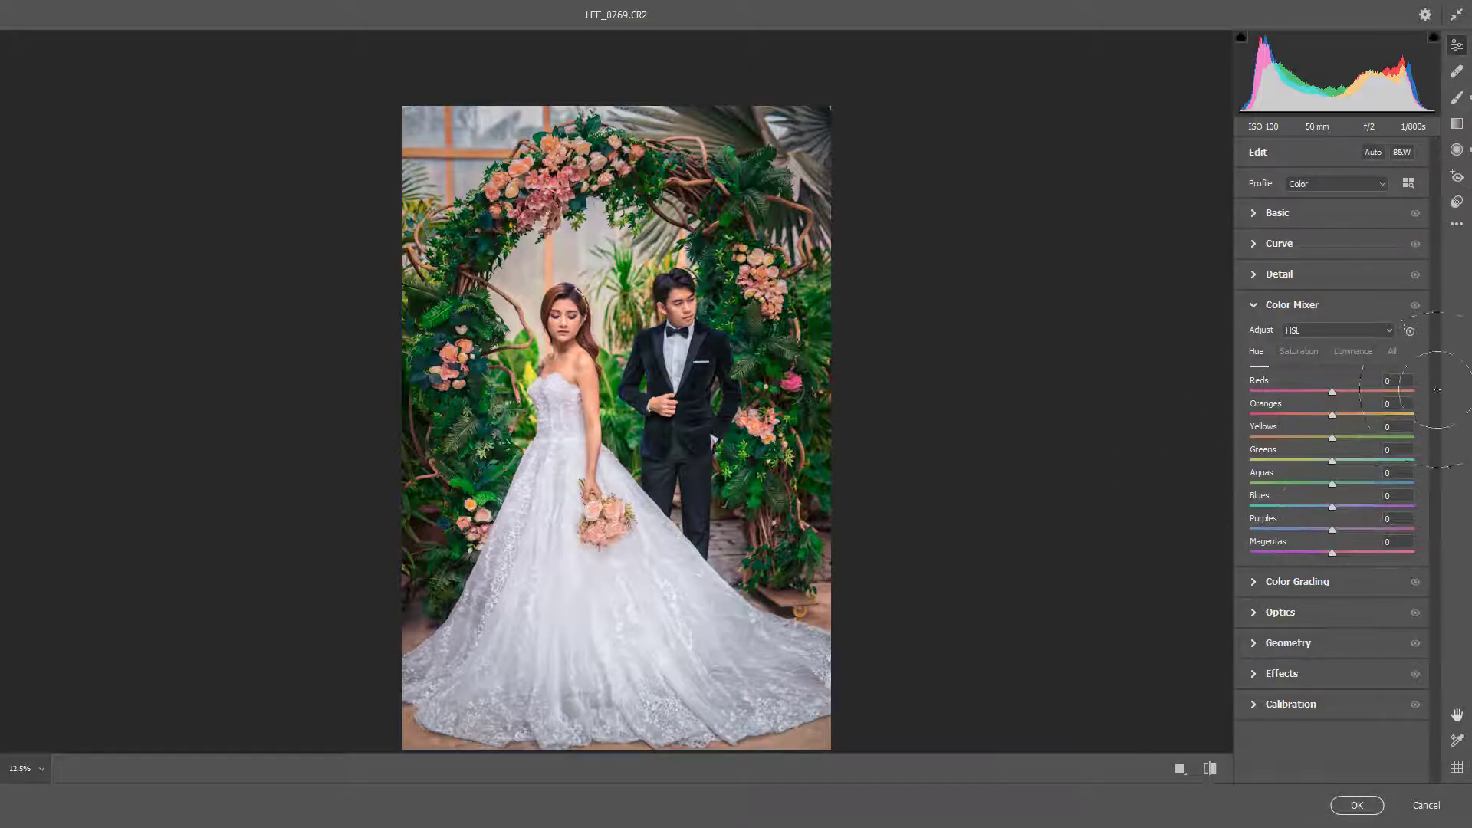
left_click(1250, 673)
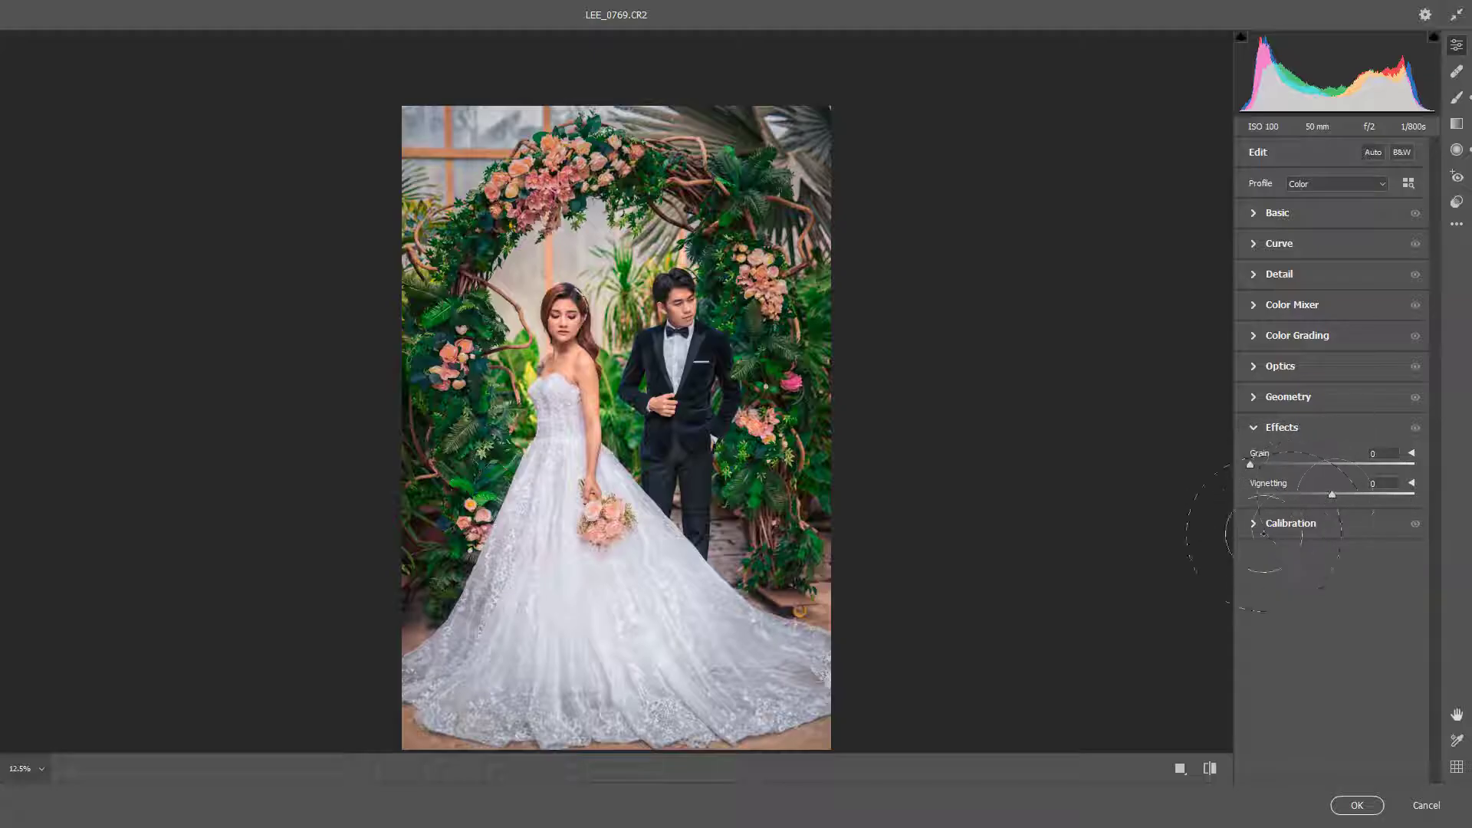
left_click(1264, 531)
left_click(1279, 427)
left_click(1412, 483)
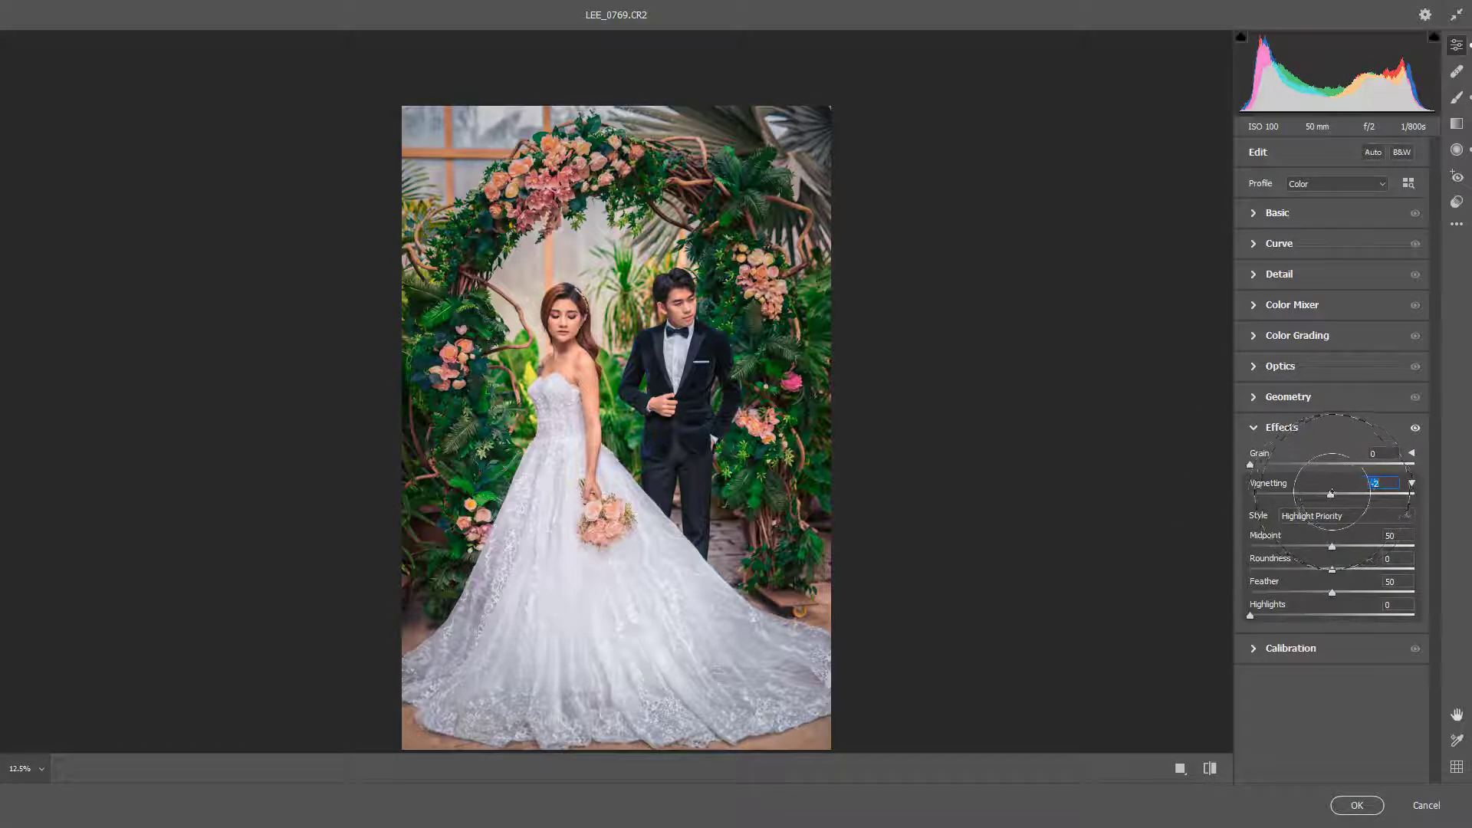
left_click_drag(1331, 494, 1315, 495)
left_click(1356, 805)
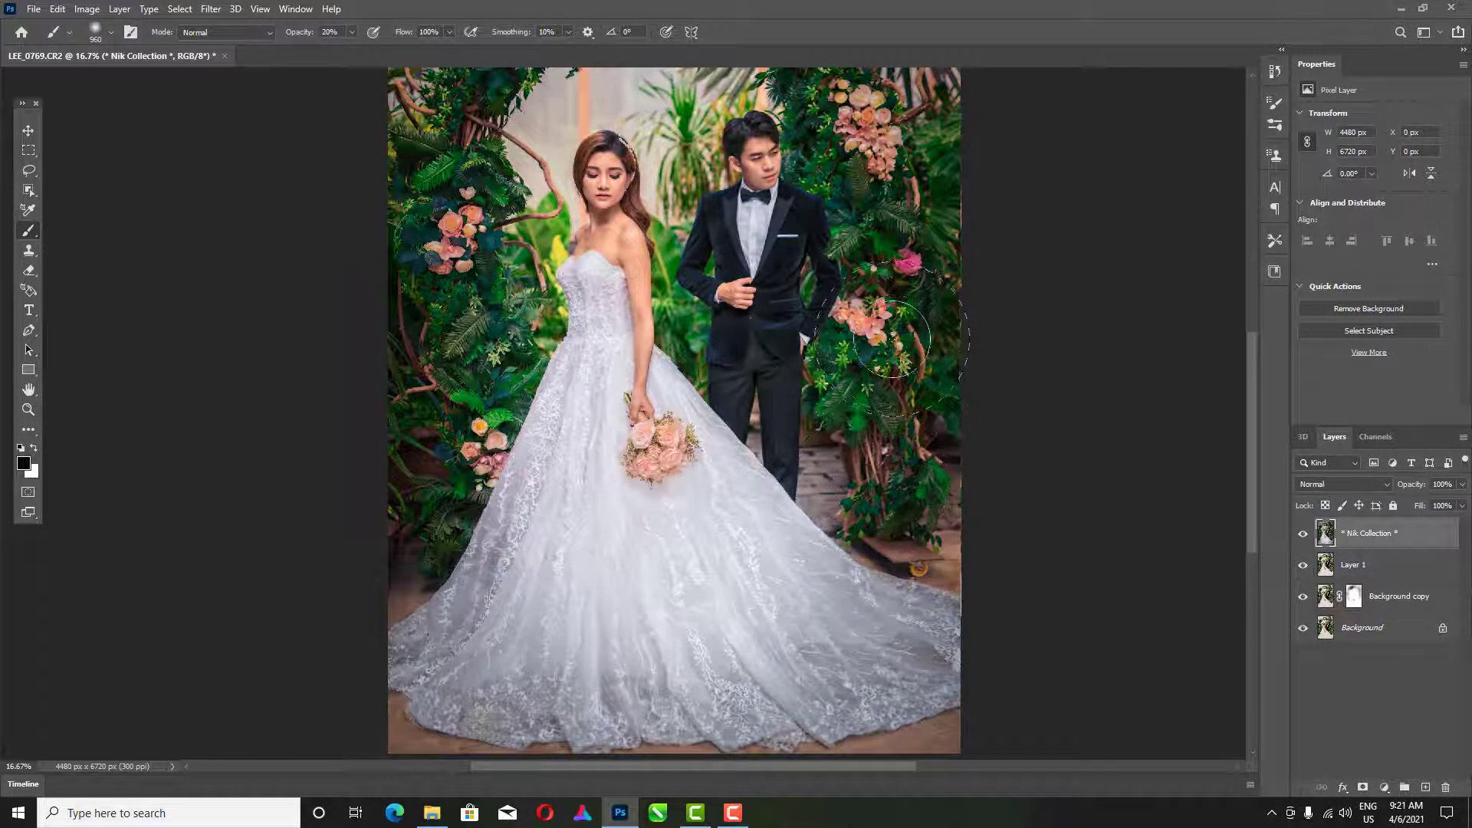
Compare the retouched portrait with the original Background, and check the effect of the Nik Collection layer
scroll(896, 337, "up", 10)
scroll(896, 337, "down", 10)
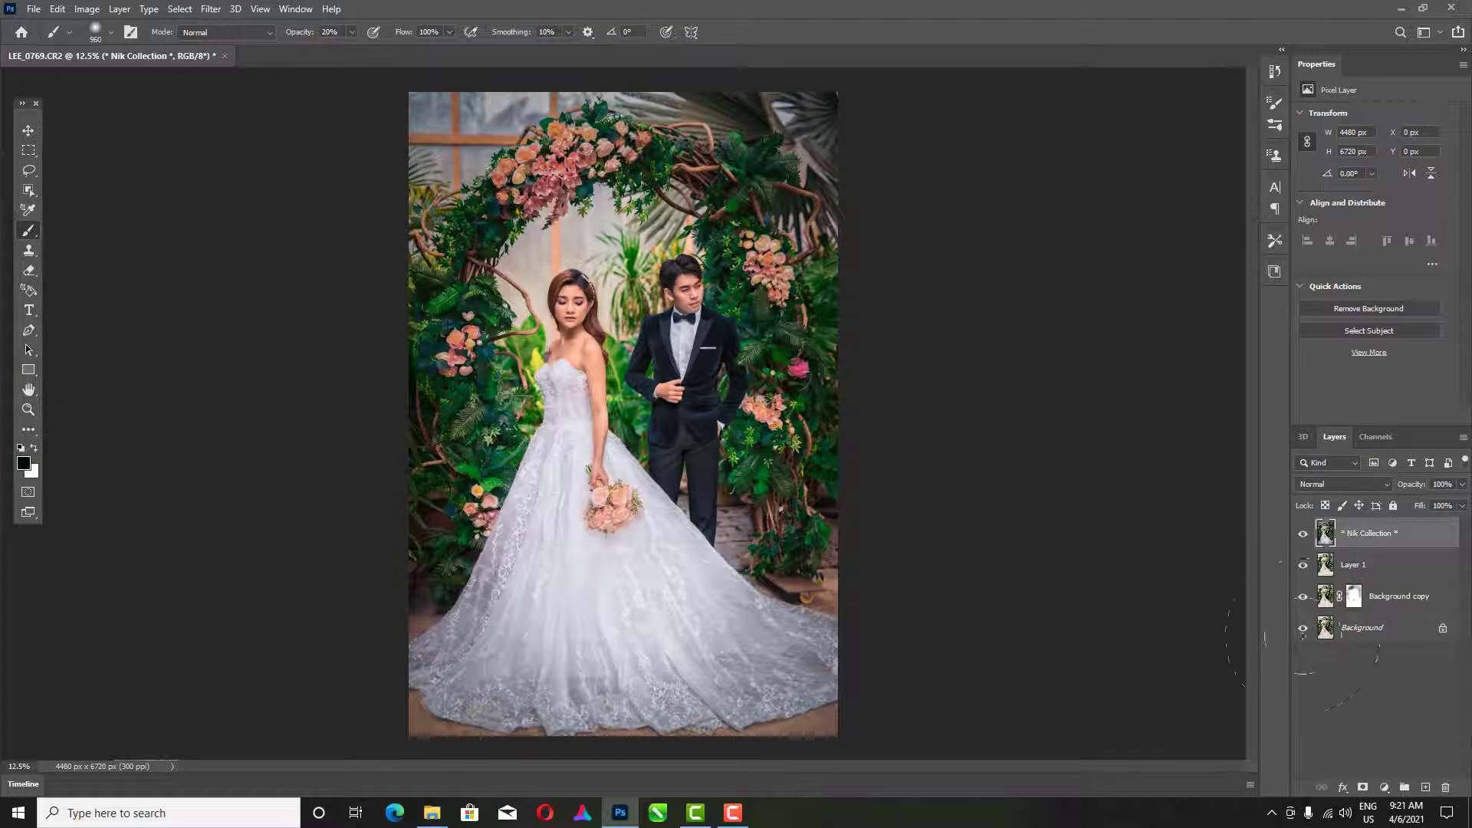
left_click(1303, 628, "alt")
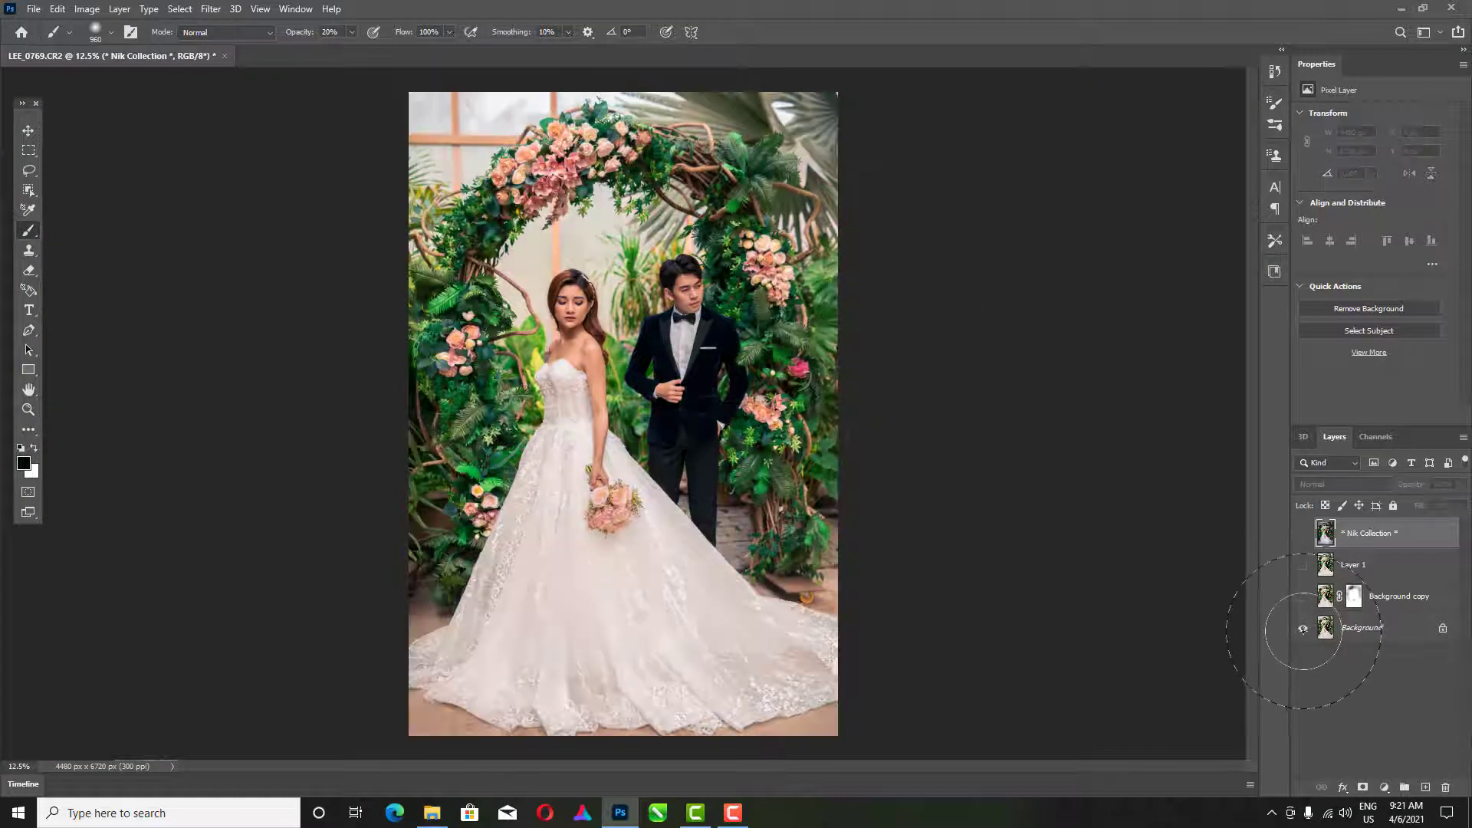
left_click(1303, 628, "alt")
left_click(1303, 628, "alt")
left_click(1303, 628, "alt")
left_click(1303, 630, "alt")
left_click(1303, 630, "alt")
left_click(1304, 531)
left_click(1304, 531)
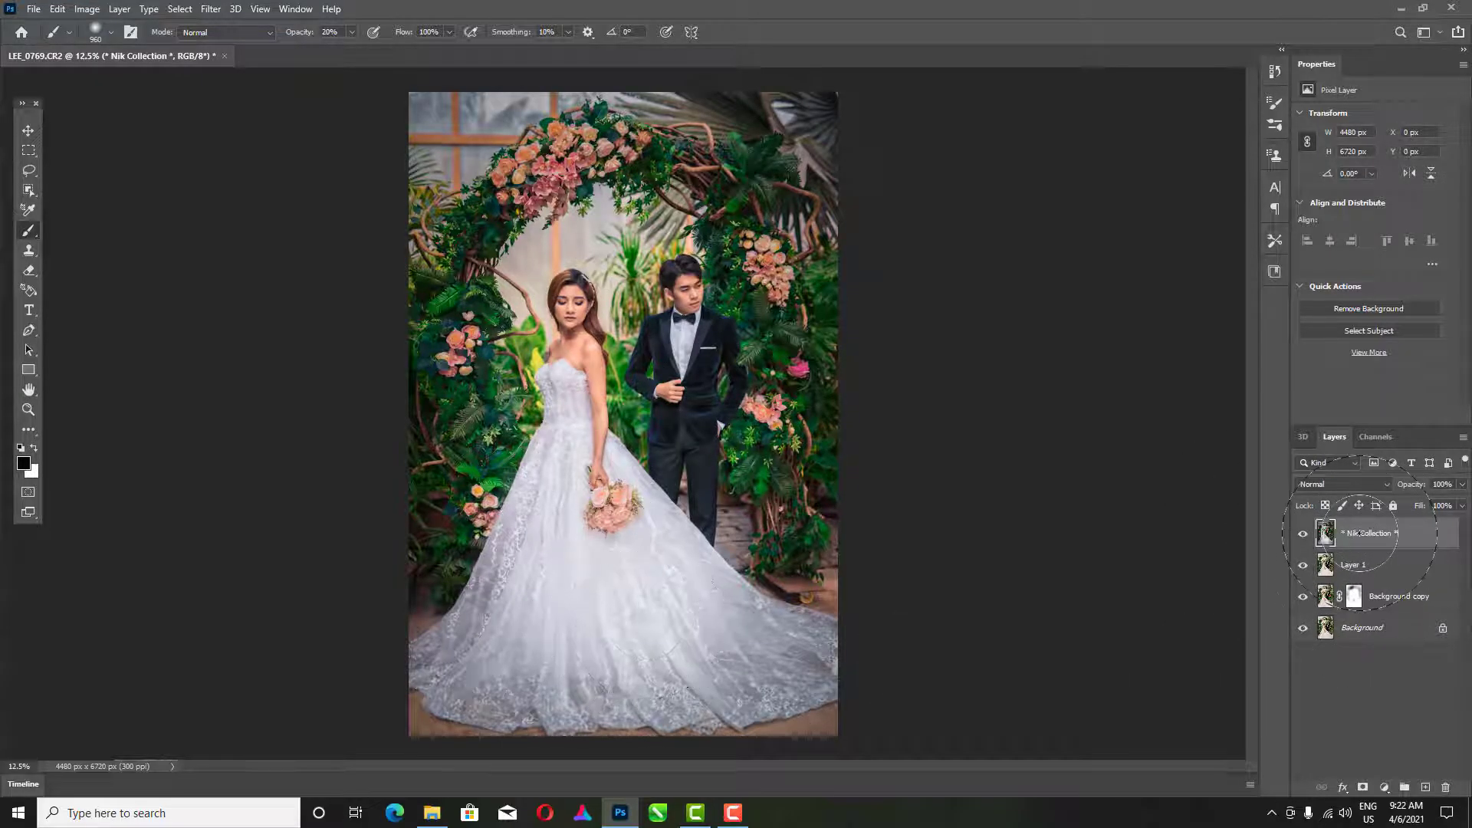
Open the MUA Retouch v1 extension and add its Highlight group above the Nik Collection layer
left_click(331, 8)
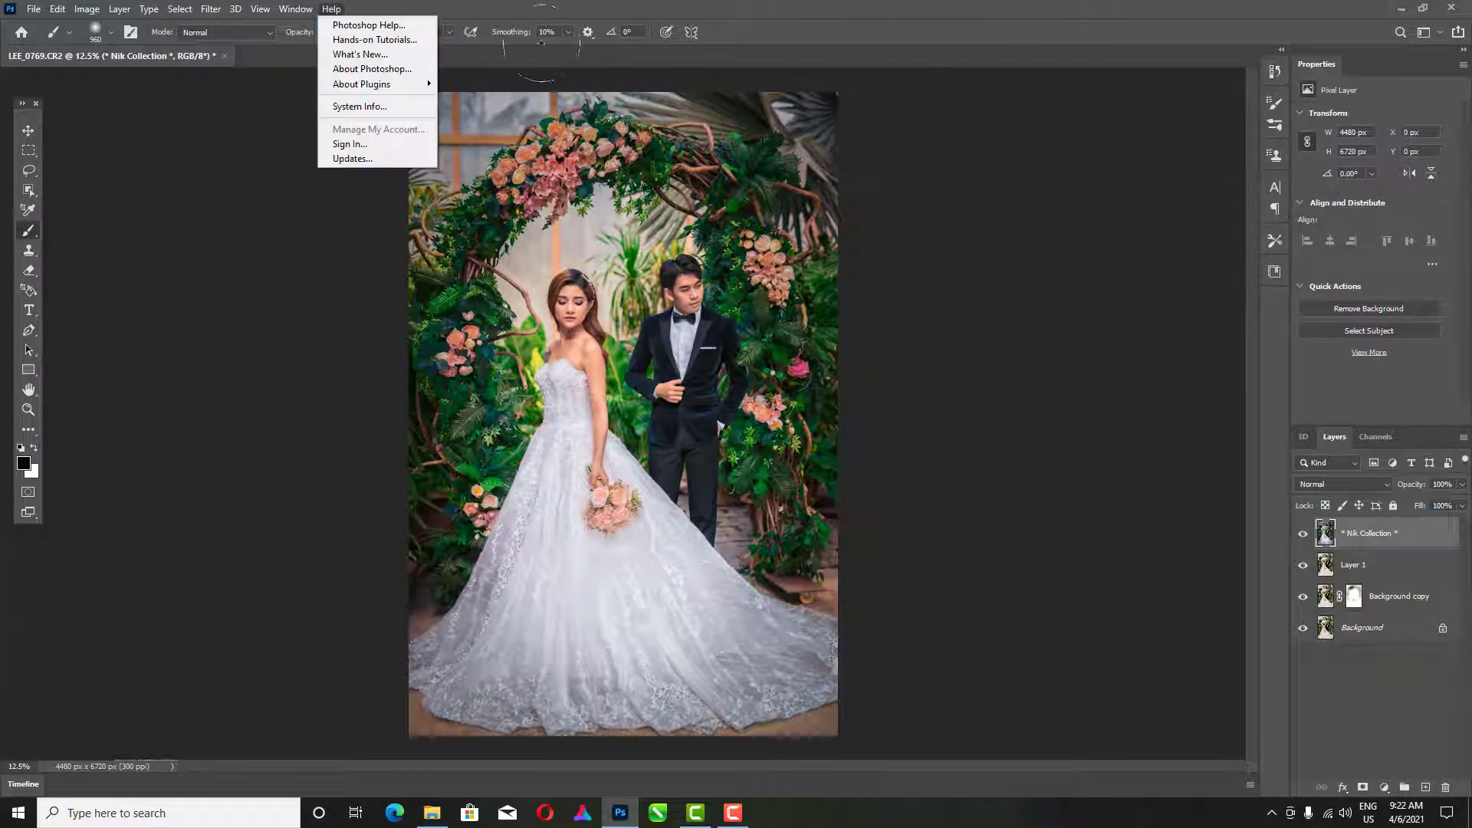
mouse_move(295, 8)
mouse_move(381, 78)
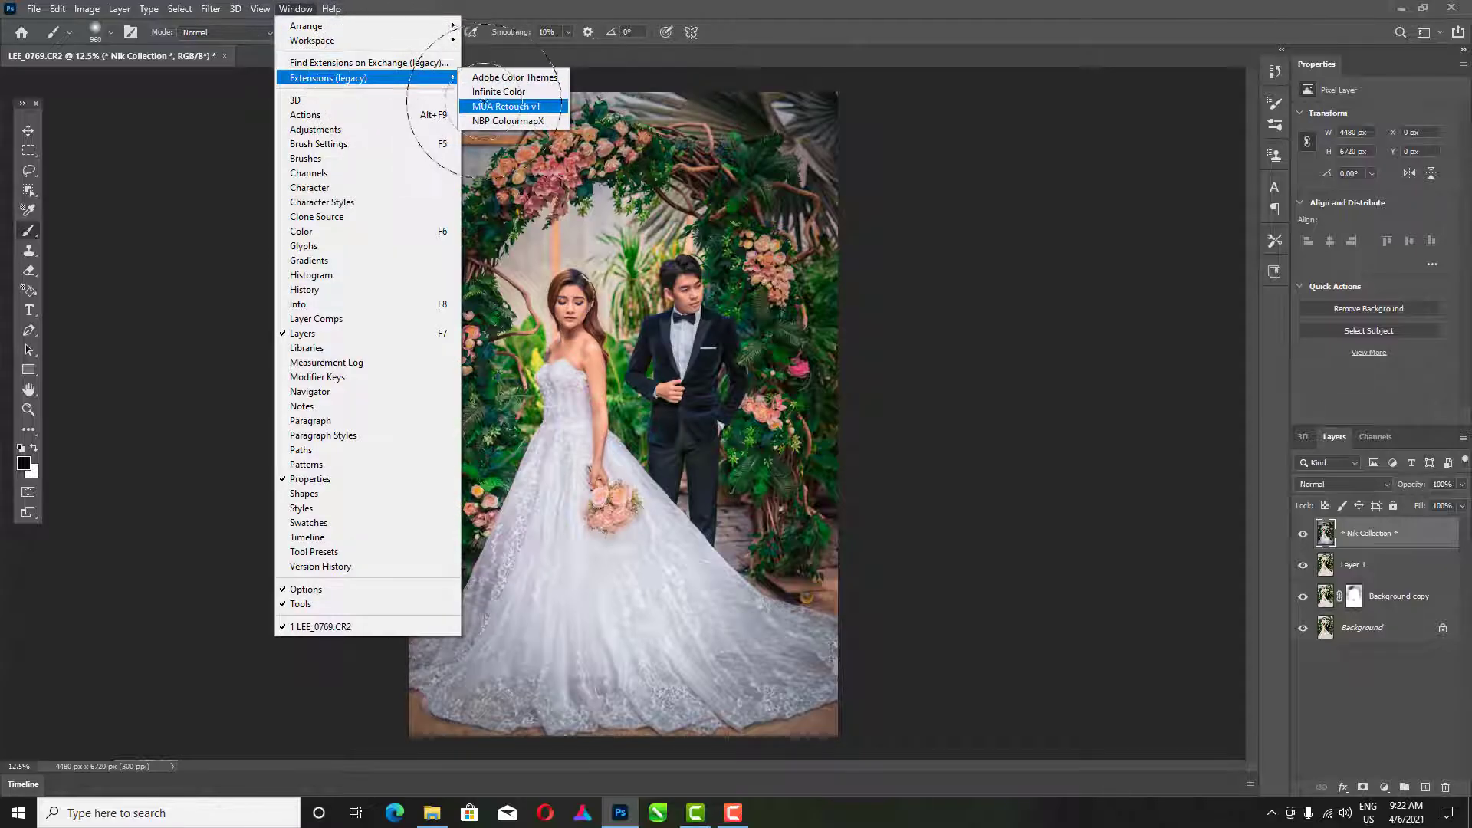
left_click(506, 106)
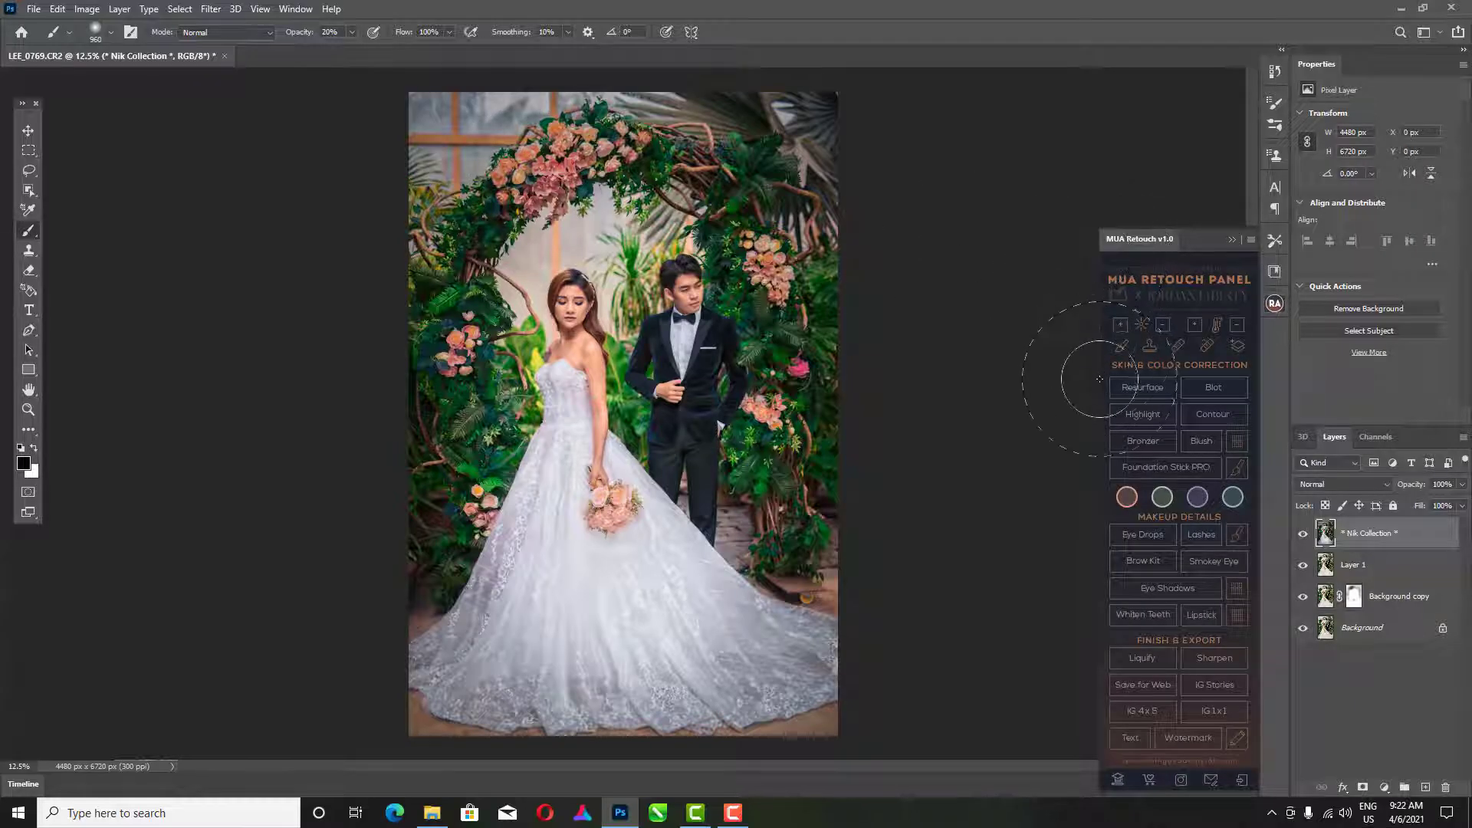
left_click(1142, 415)
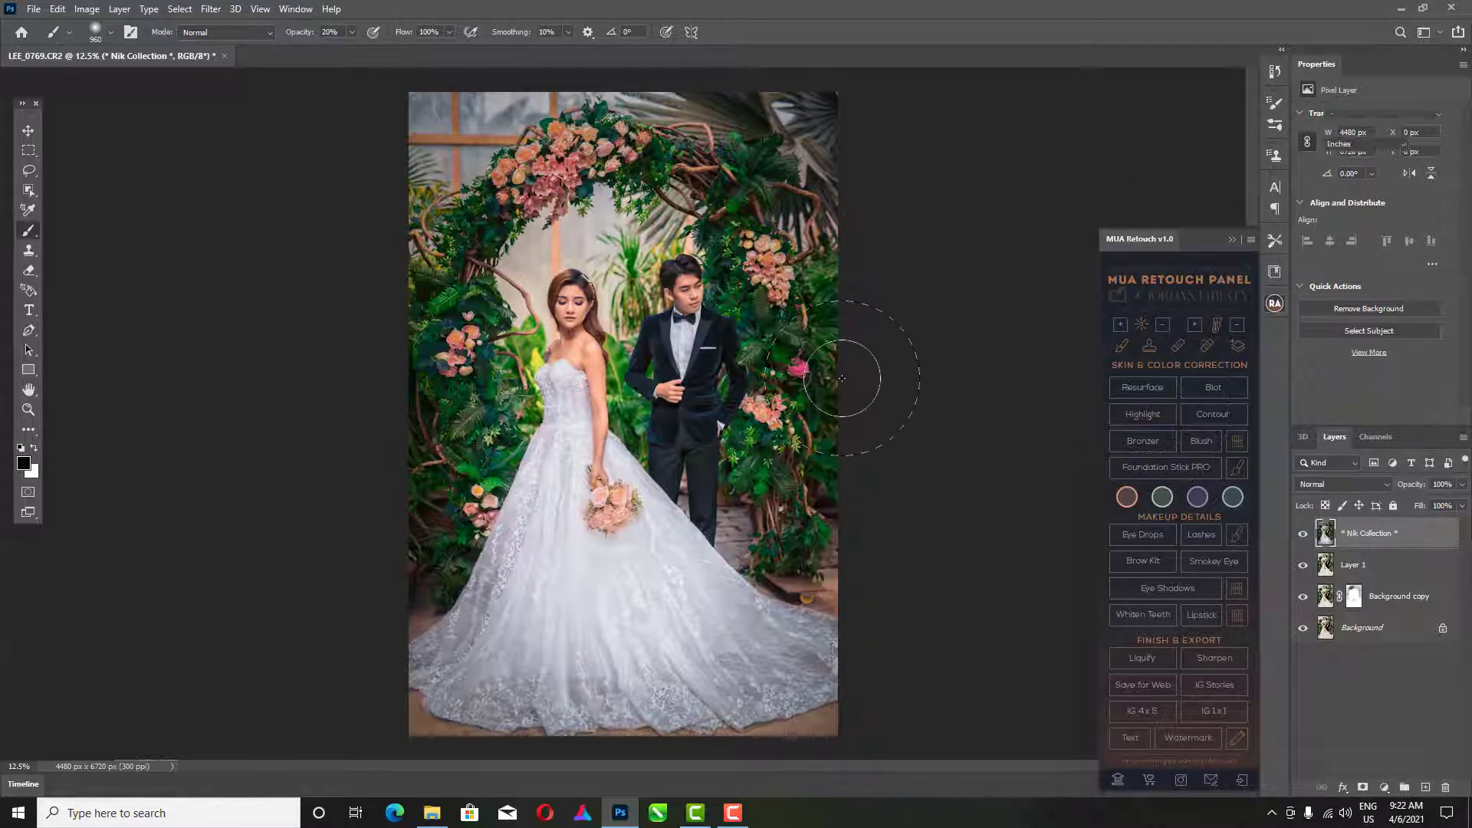
Paint white on the Highlight mask across the upper arch with a large soft brush at 100% opacity and 5% flow
right_click(756, 303, "alt")
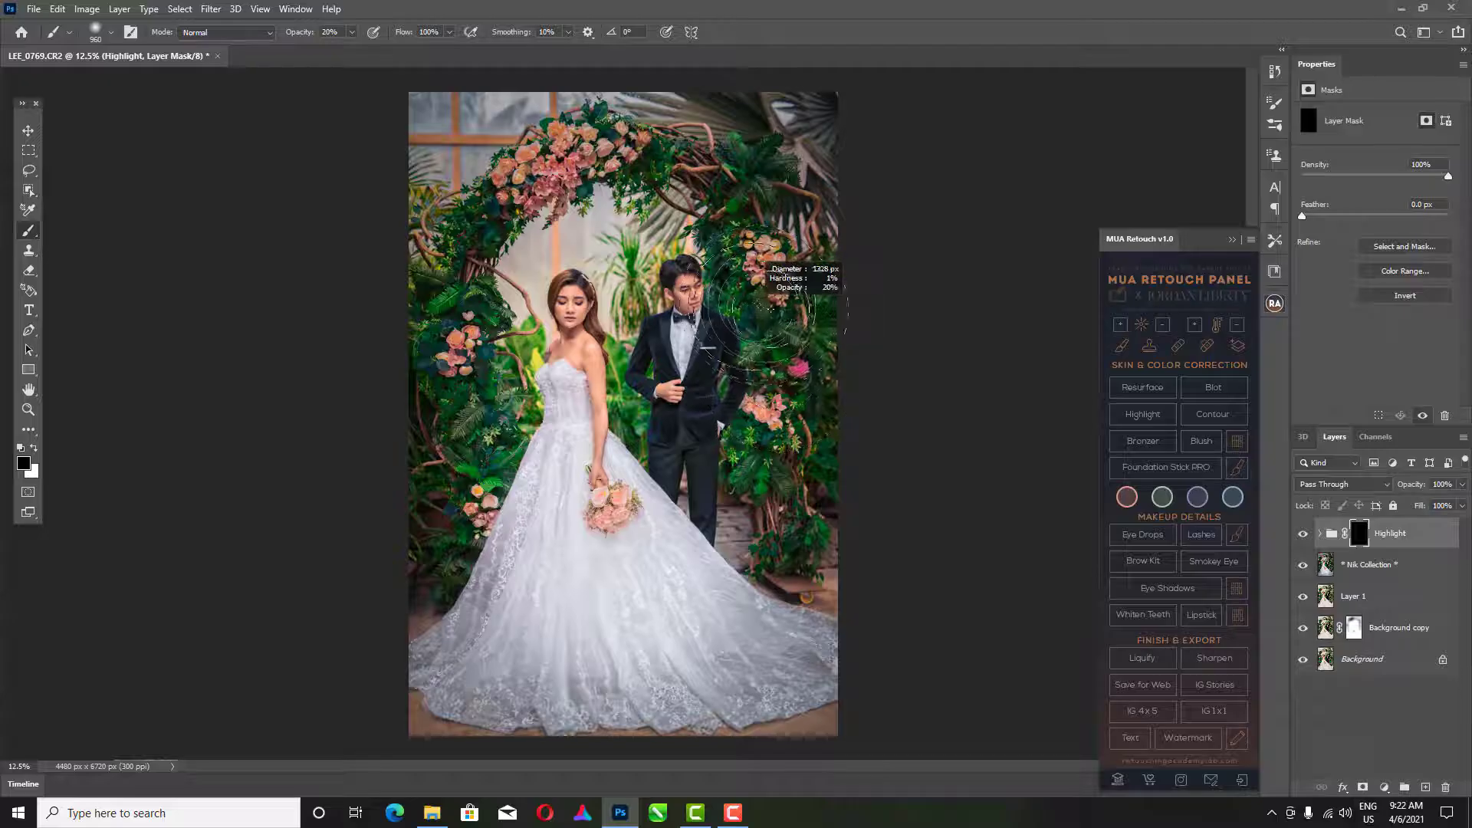
mouse_move(449, 49)
left_mouse_down()
mouse_move(380, 49)
mouse_move(411, 49)
left_mouse_up()
left_click(352, 31)
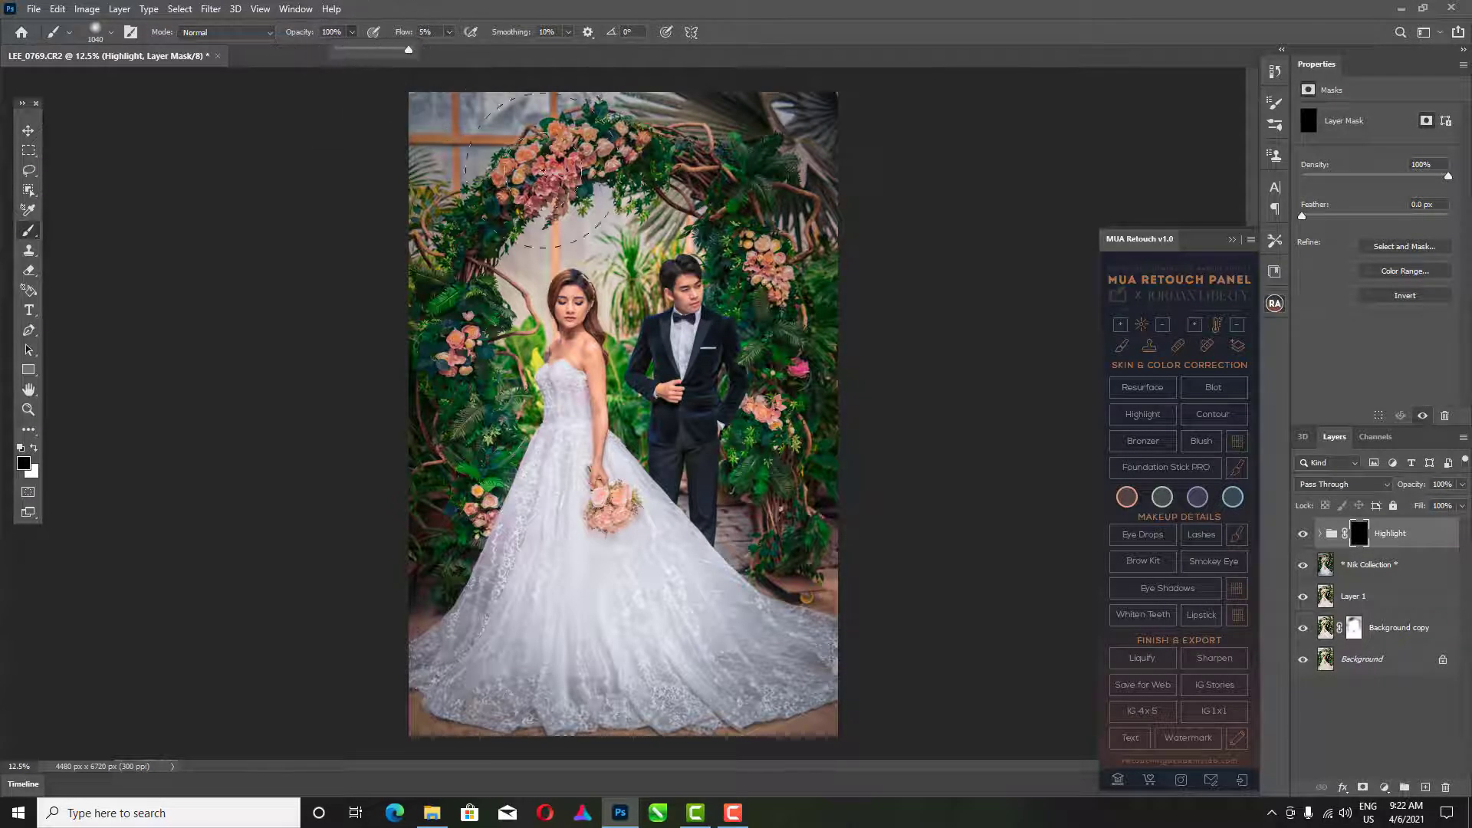
right_click(741, 196, "alt")
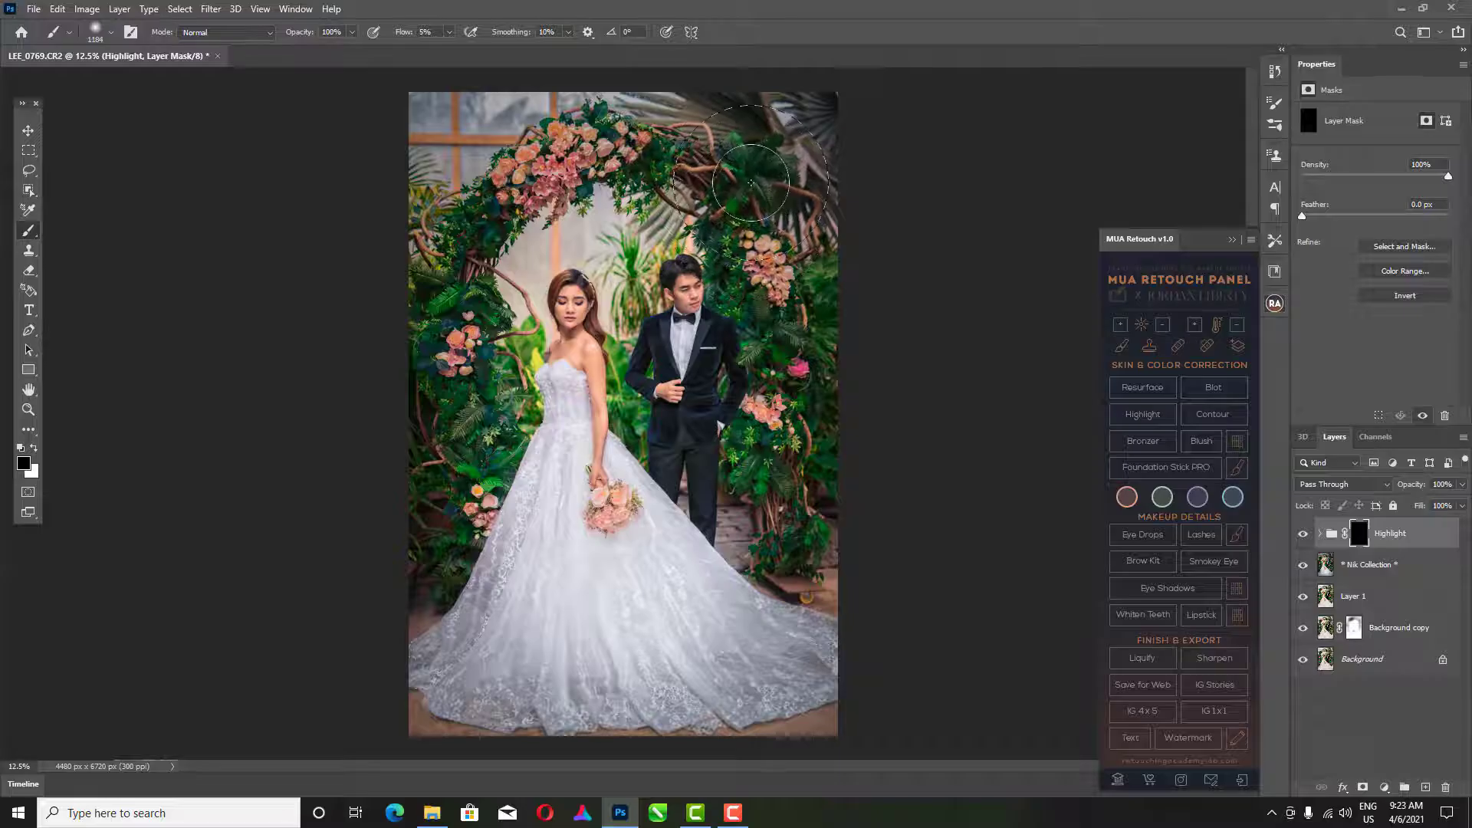
key("x")
key("bracketright")
mouse_move(748, 161)
left_mouse_down()
mouse_move(701, 146)
mouse_move(545, 159)
left_mouse_up()
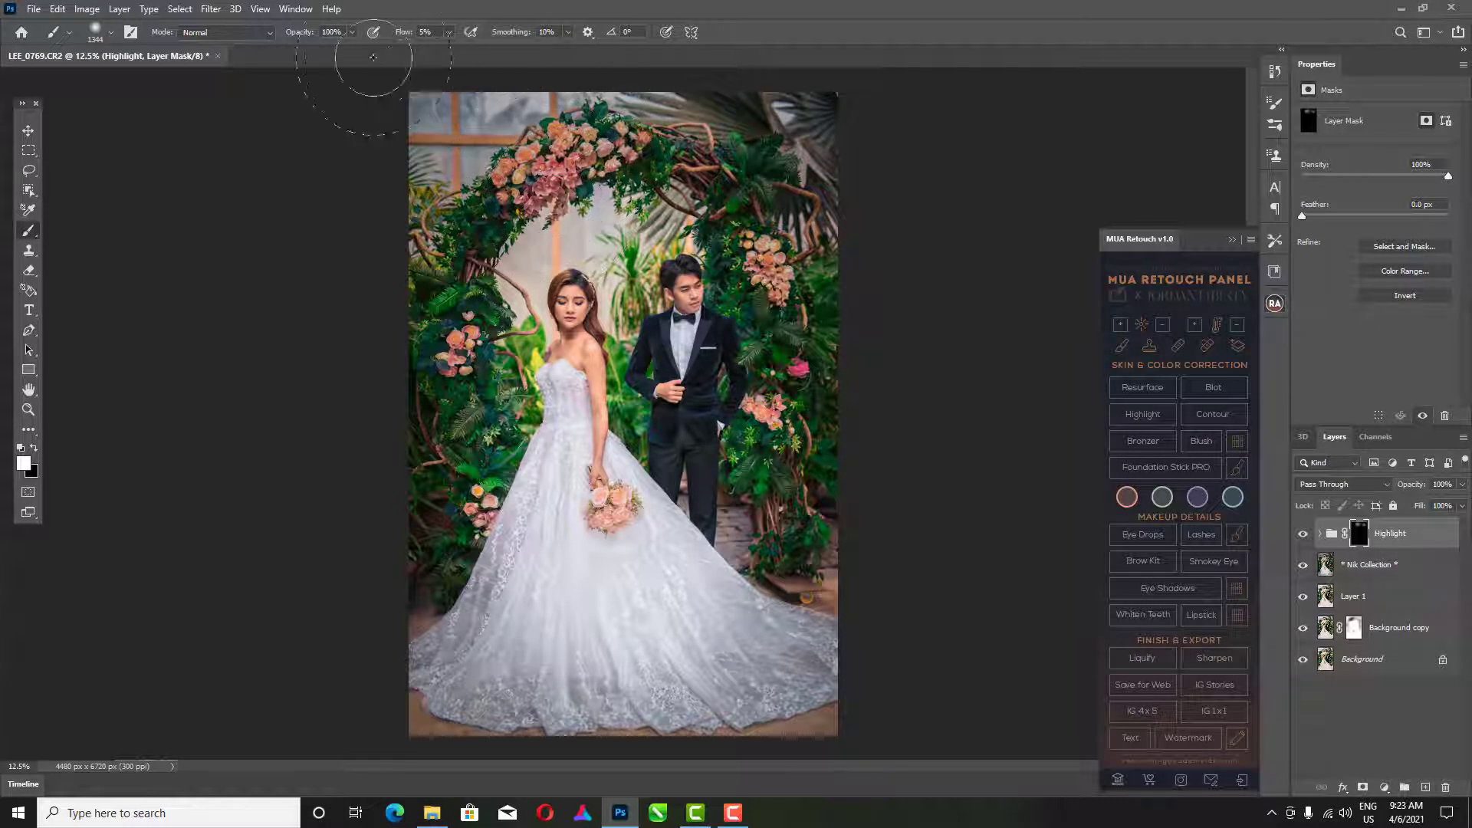
Paint the Highlight mask from the arch down over the couple and gown, using 100% flow and 48% flow
key("shift+0")
mouse_move(576, 138)
left_mouse_down()
mouse_move(547, 172)
mouse_move(549, 153)
mouse_move(464, 311)
mouse_move(458, 298)
mouse_move(478, 437)
mouse_move(566, 632)
mouse_move(660, 685)
left_mouse_up()
left_click_drag(690, 299, 659, 299)
left_click(449, 33)
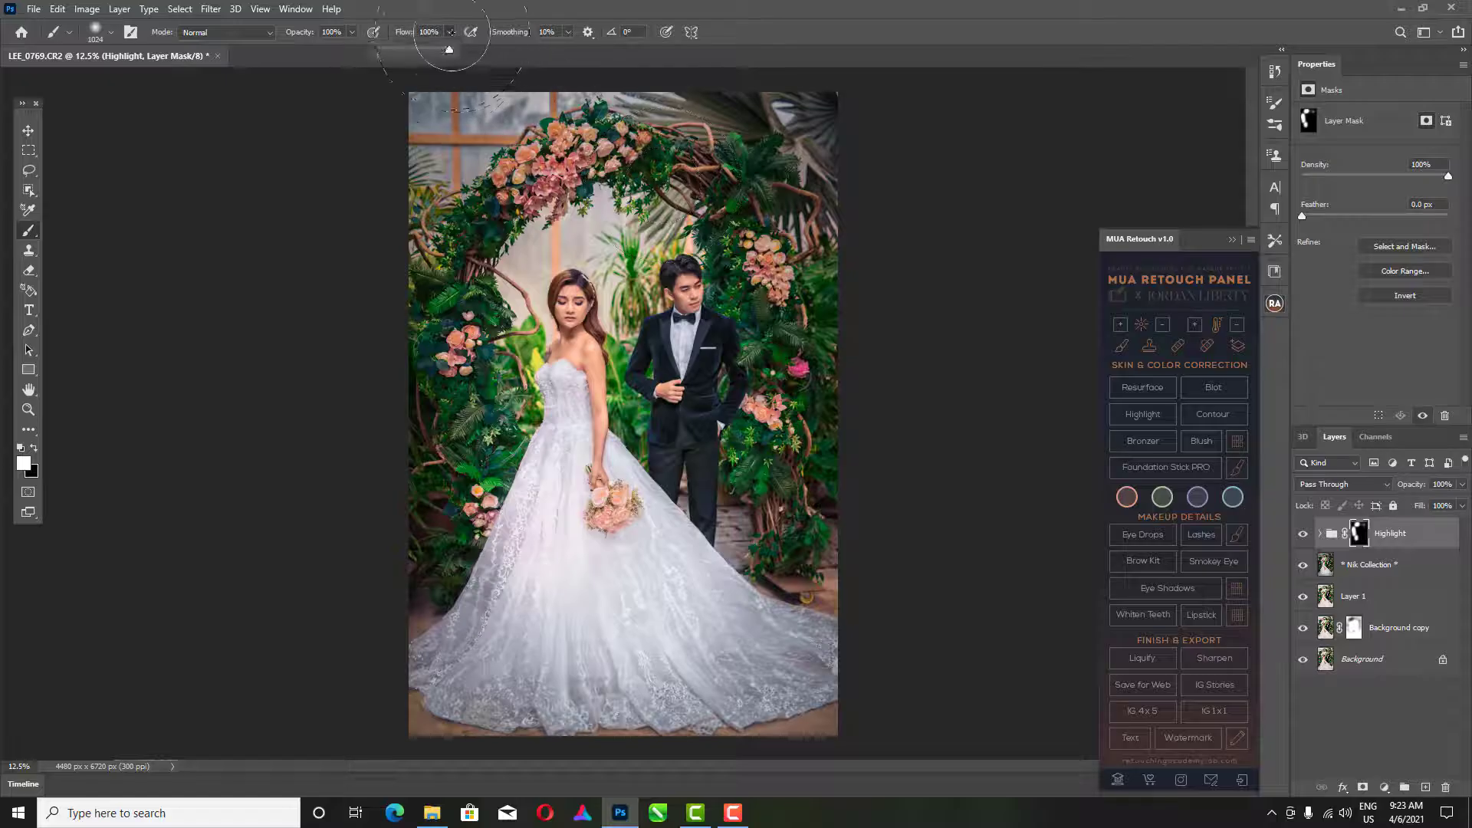
left_click_drag(452, 49, 413, 49)
mouse_move(671, 283)
left_mouse_down()
mouse_move(666, 406)
mouse_move(572, 291)
mouse_move(602, 434)
mouse_move(641, 544)
mouse_move(806, 674)
mouse_move(608, 678)
mouse_move(568, 707)
mouse_move(502, 592)
mouse_move(436, 658)
left_mouse_up()
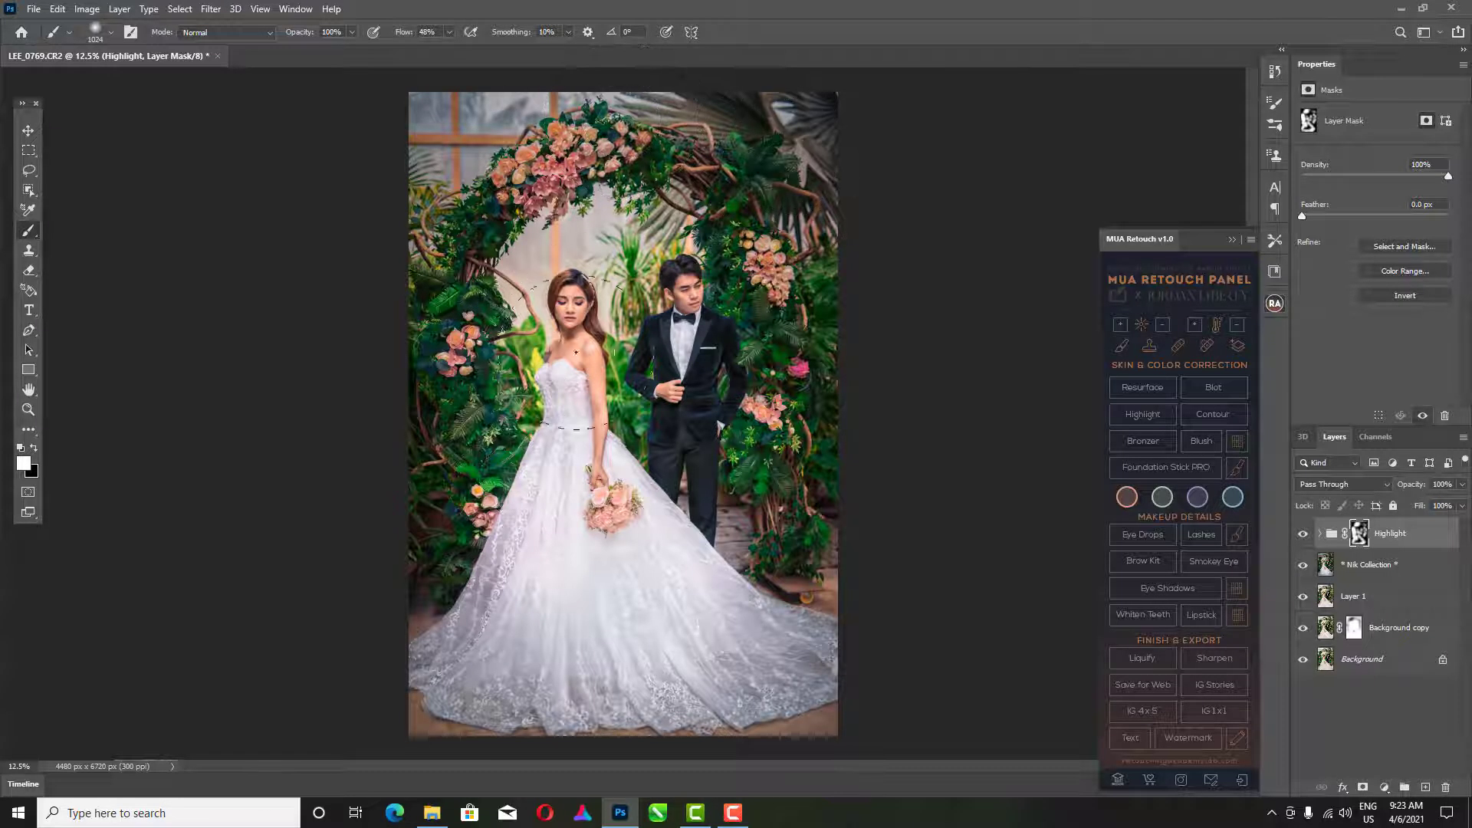
right_click(593, 373, "alt")
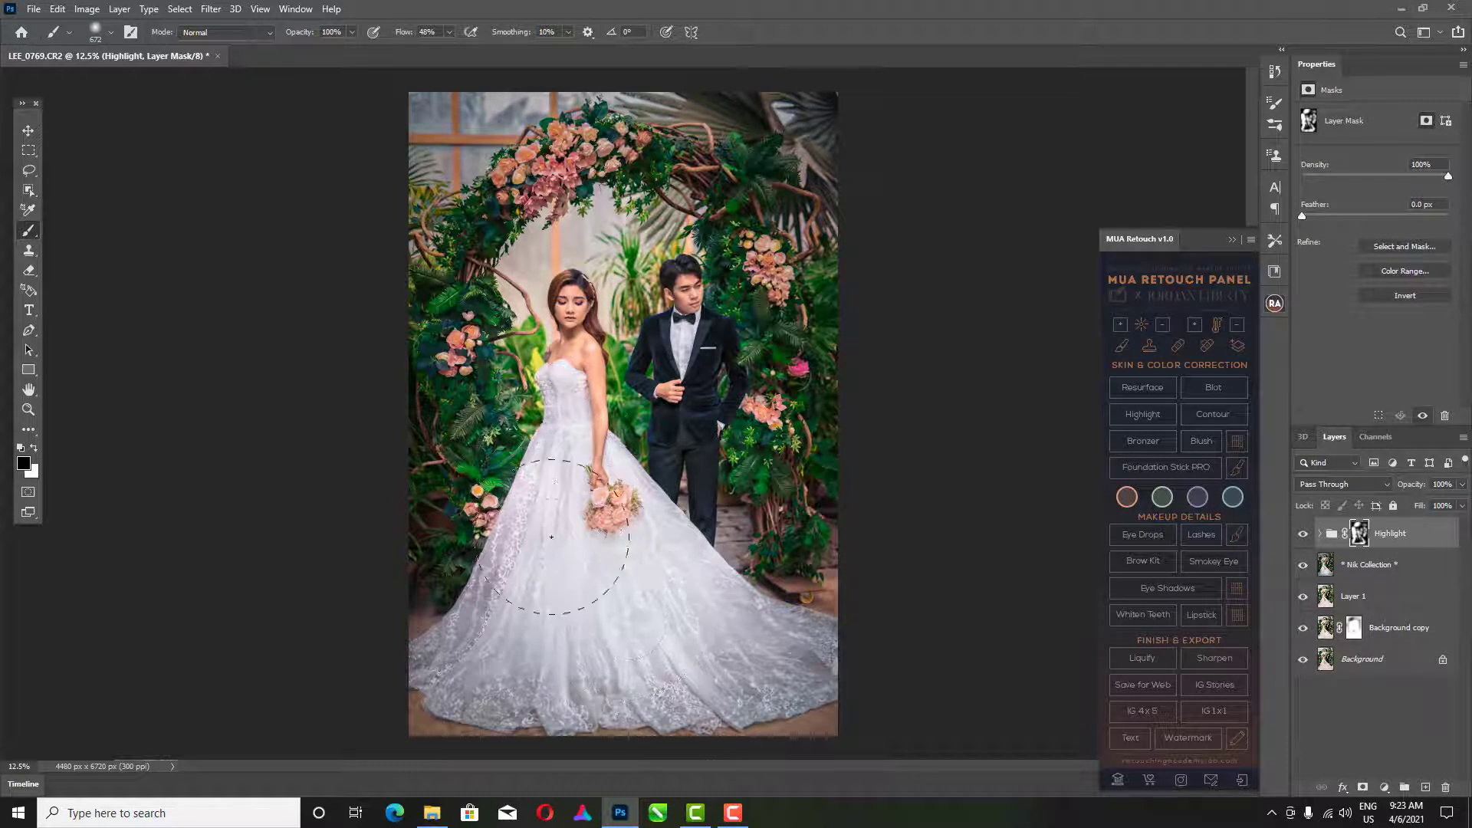
Merge the Highlight group with the Nik Collection layer, and add the MUA panel's Lighter and Darker curves layers
left_click(1391, 566, "shift")
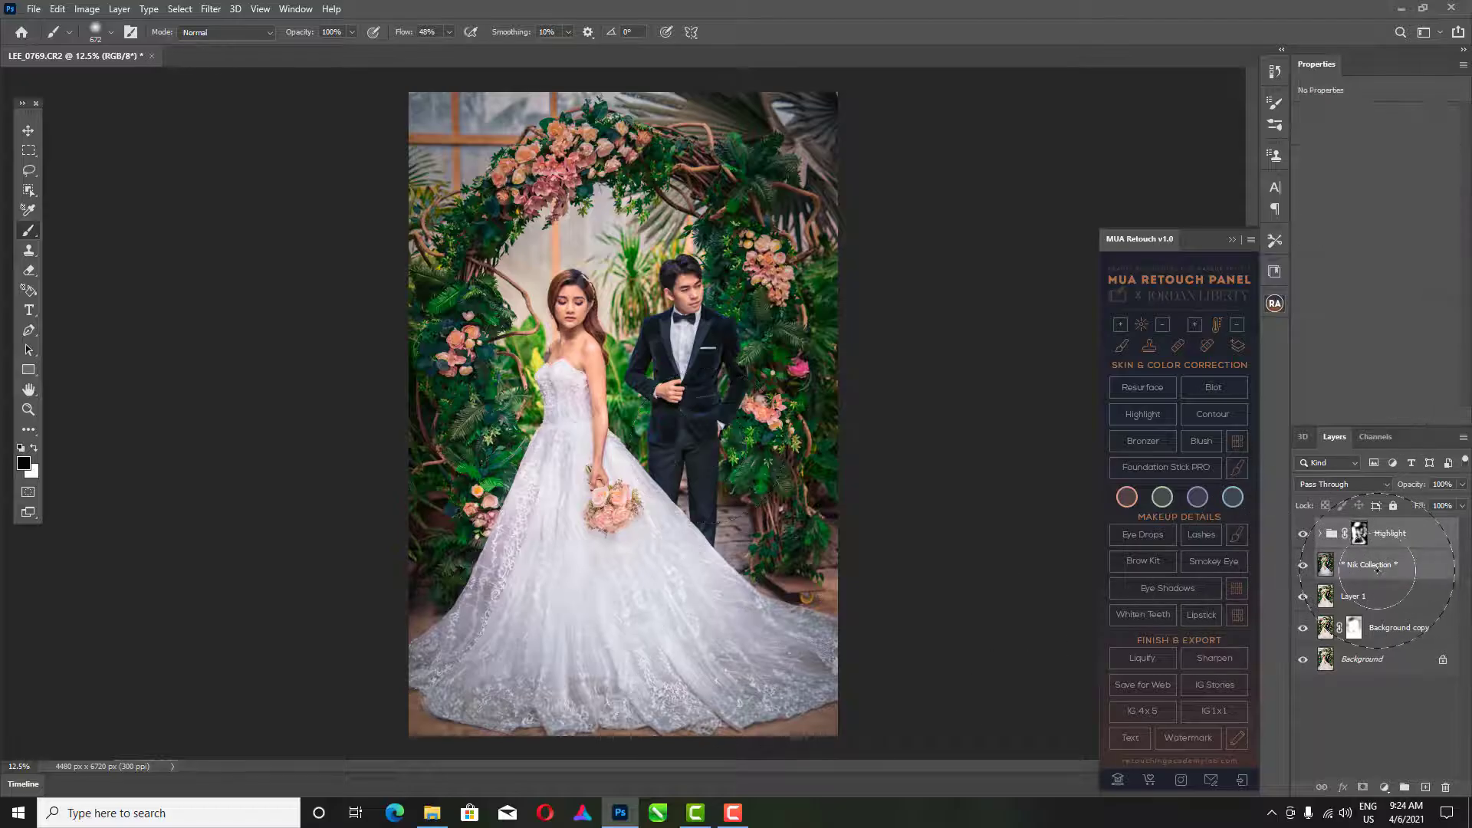
key("ctrl+e")
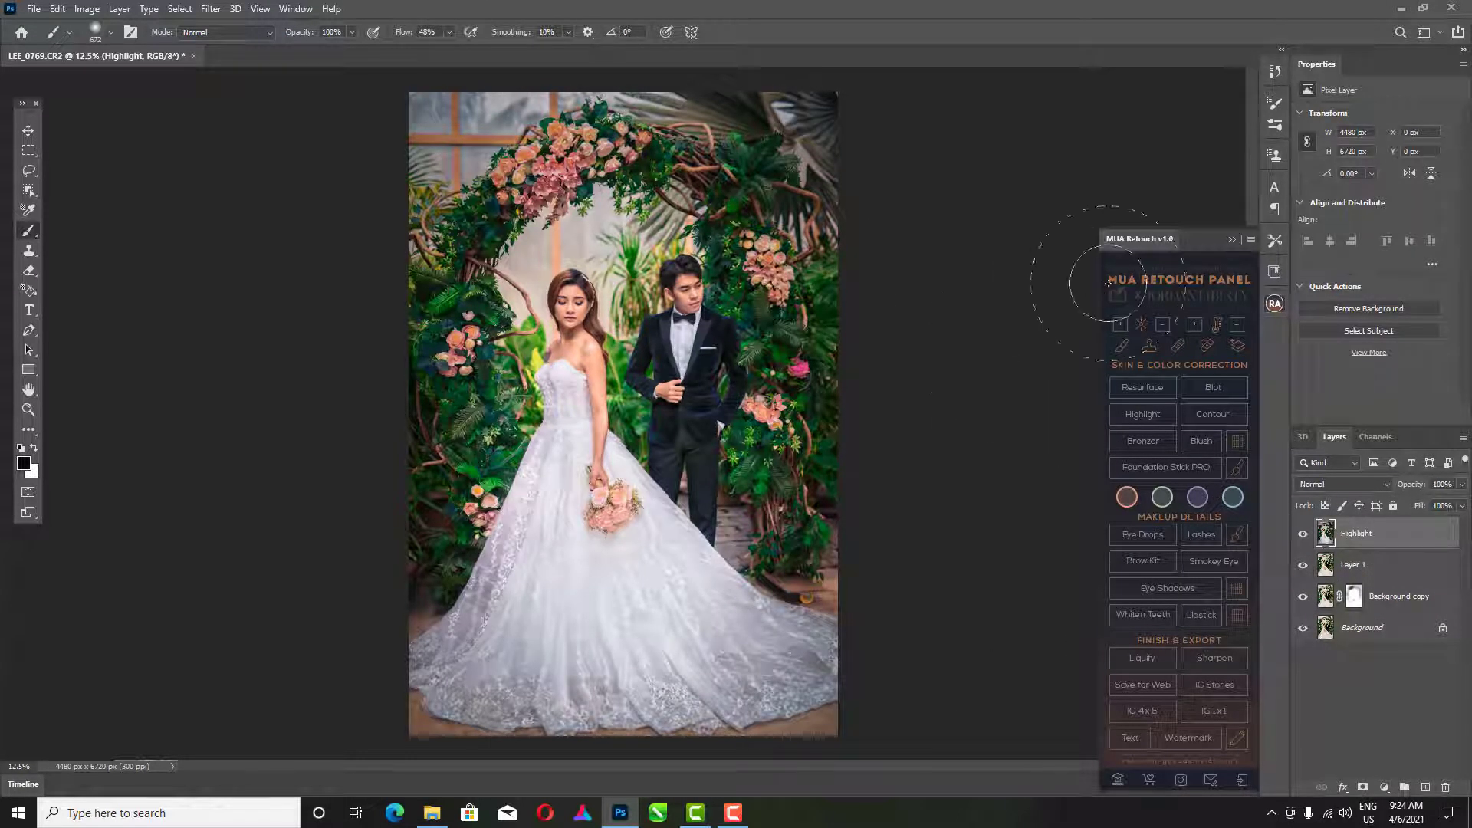
left_click_drag(1200, 239, 1184, 141)
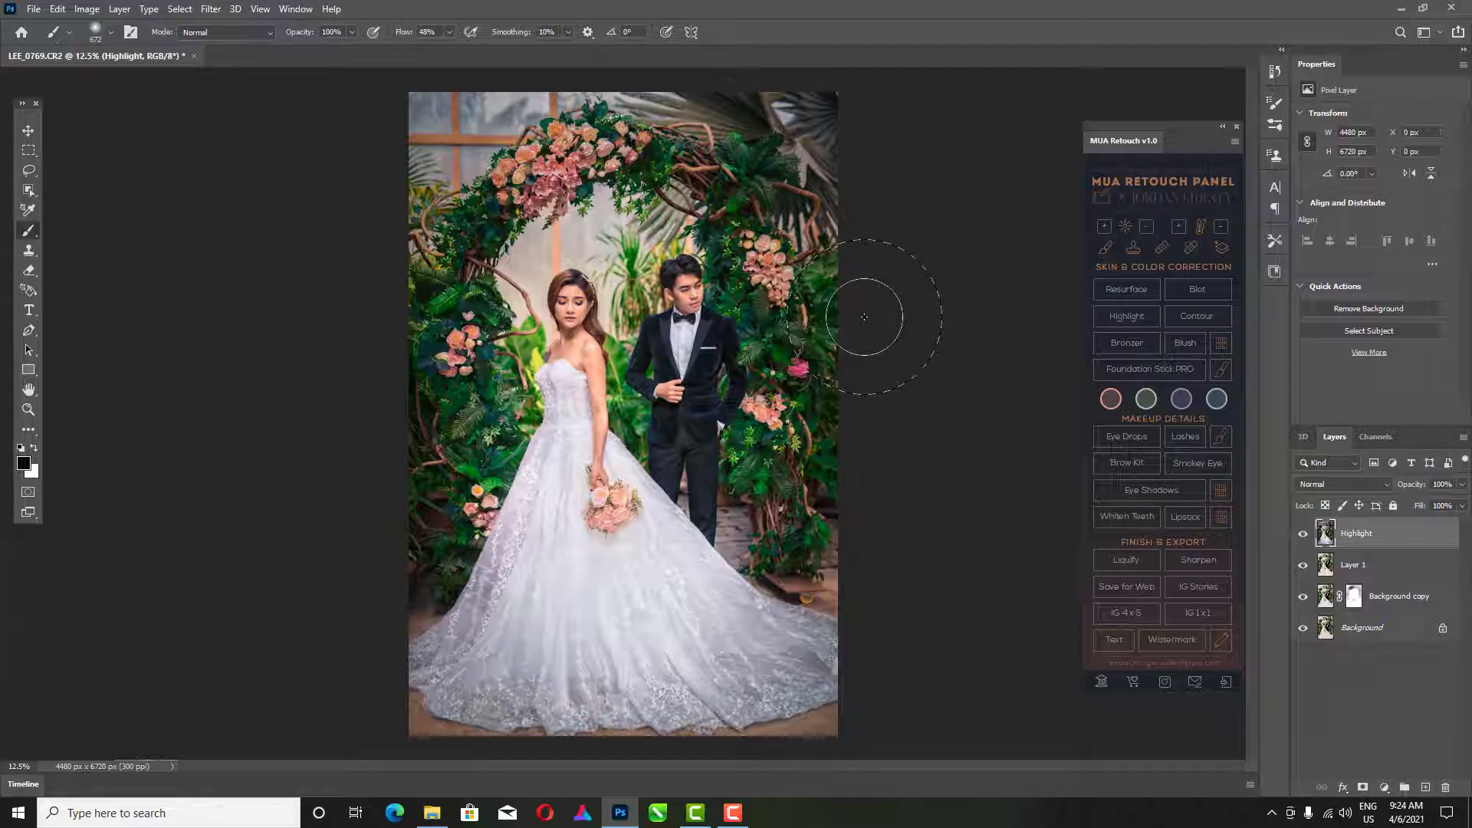
left_click(1104, 226)
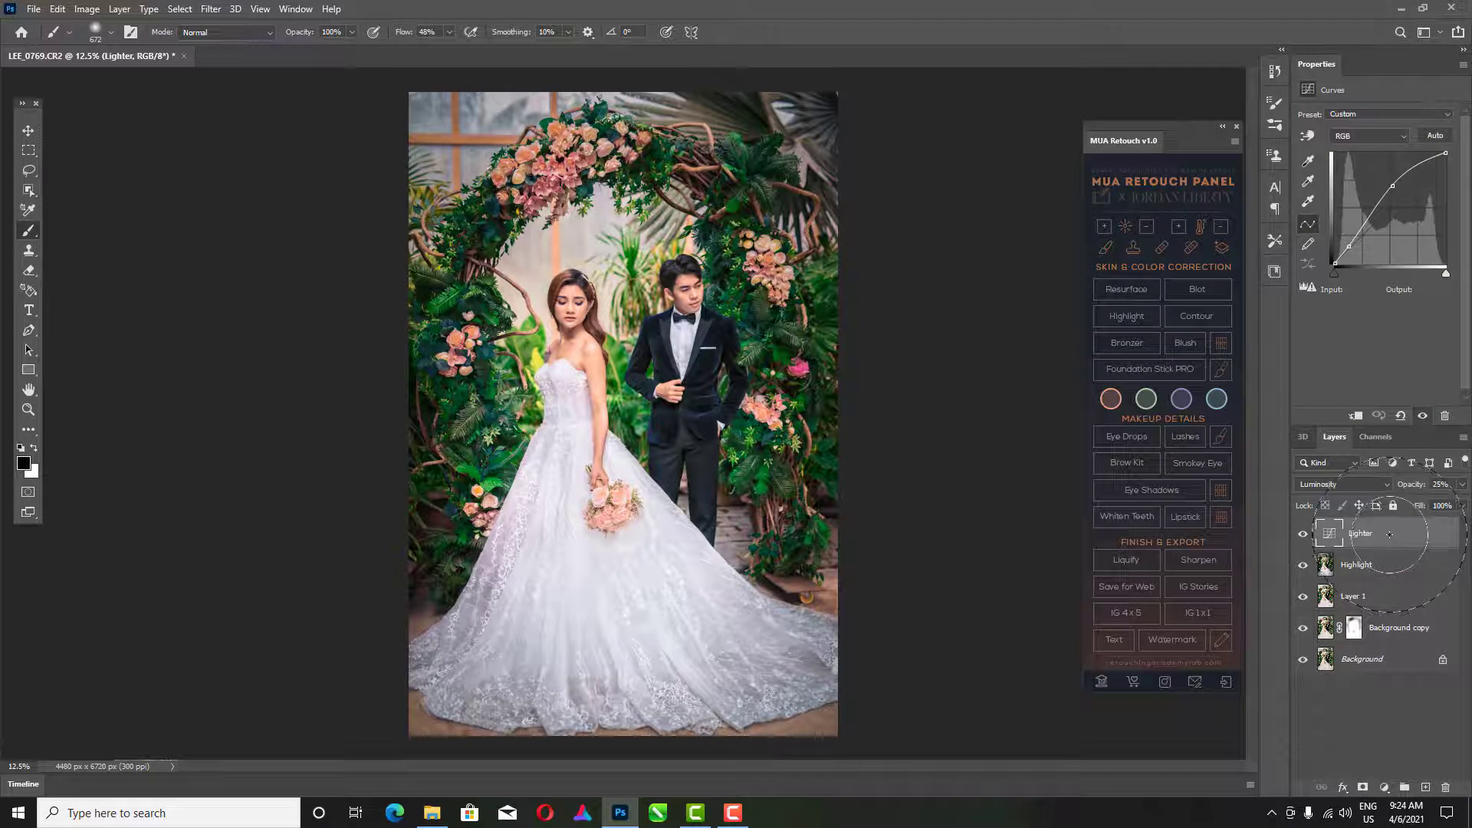
left_click(1146, 226)
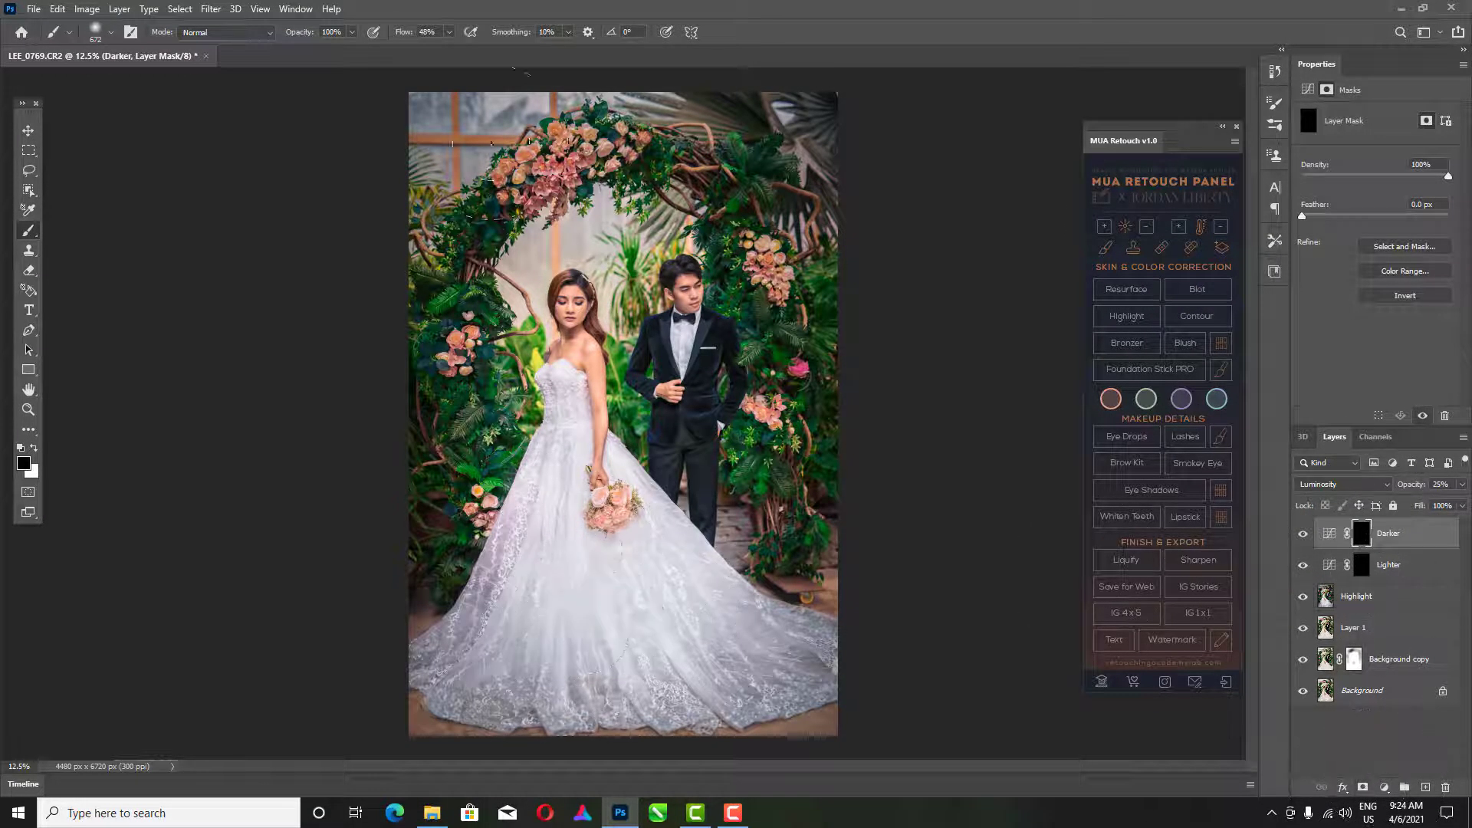
Lower the brush flow to 12% for painting on the Darker mask
left_click(450, 32)
left_click_drag(449, 49, 431, 50)
left_click(352, 32)
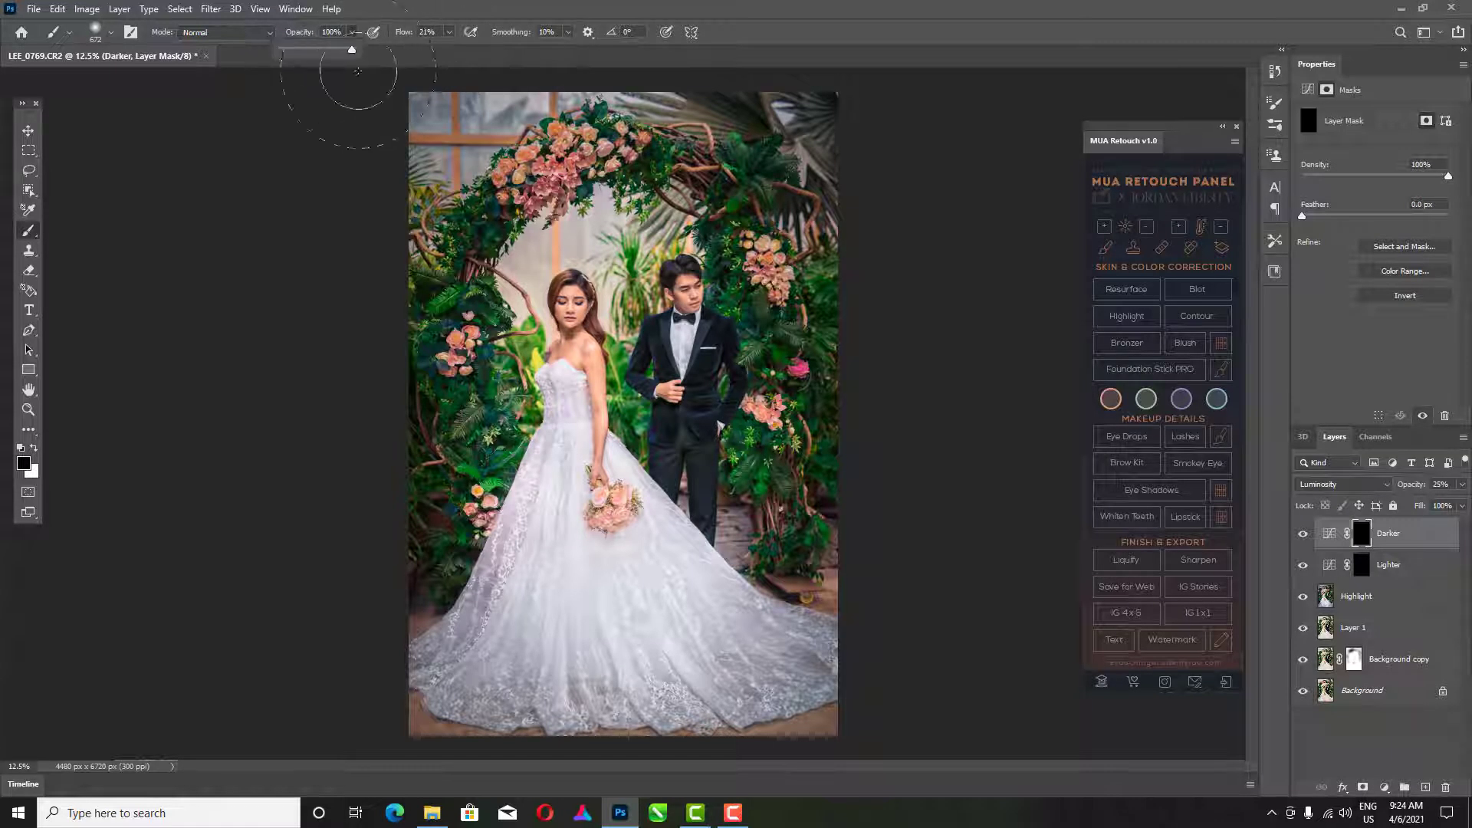
left_click_drag(448, 32, 443, 49)
key("backslash")
key("backslash")
Paint white on the Darker mask over the shaded lace folds on the gown's left side with a soft brush at 90% flow
key("ctrl+plus")
key("ctrl+plus")
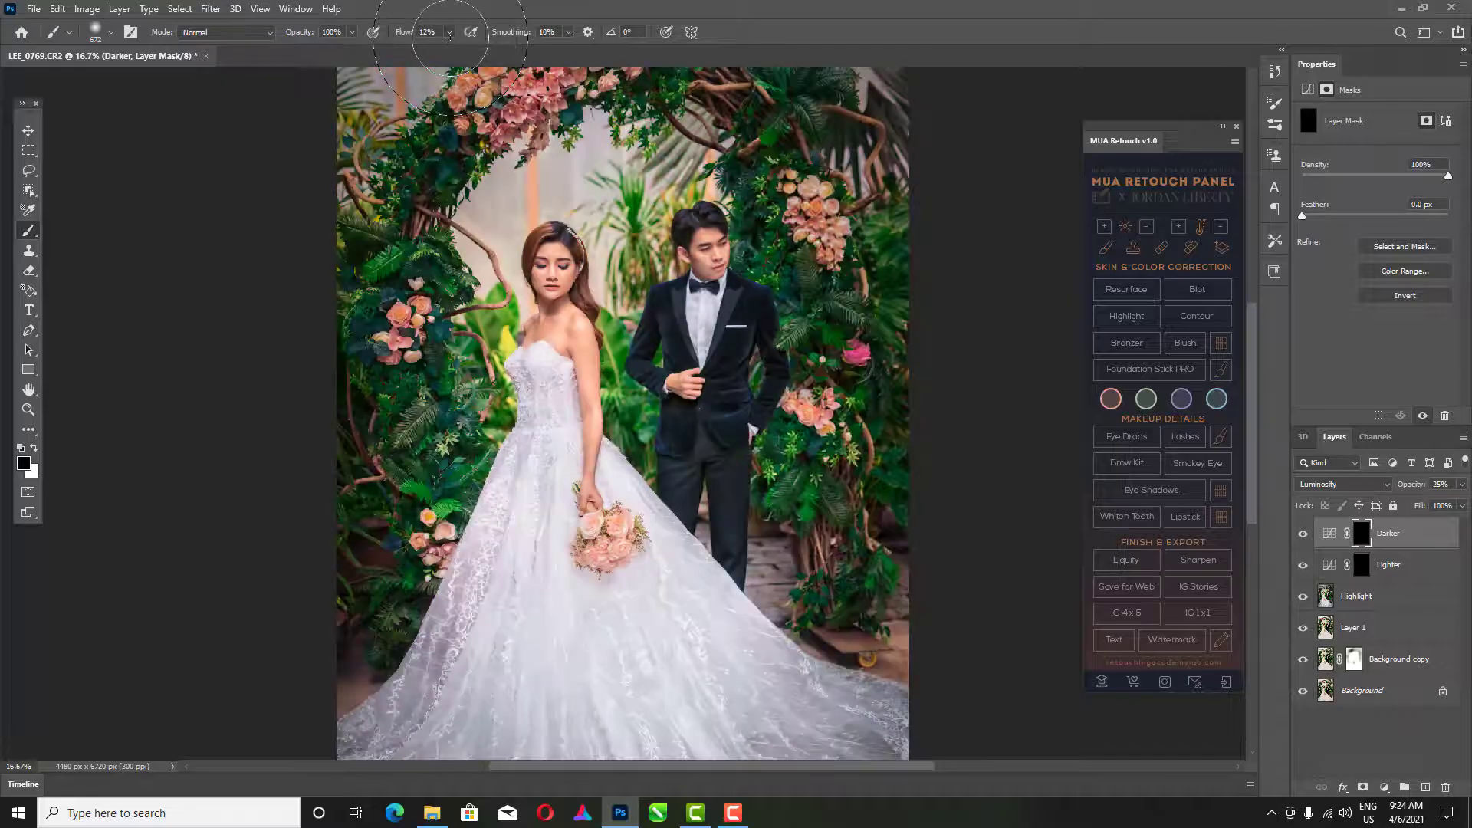
key("ctrl+plus")
mouse_move(551, 485)
left_mouse_down()
mouse_move(694, 427)
mouse_move(703, 352)
mouse_move(728, 452)
left_mouse_up()
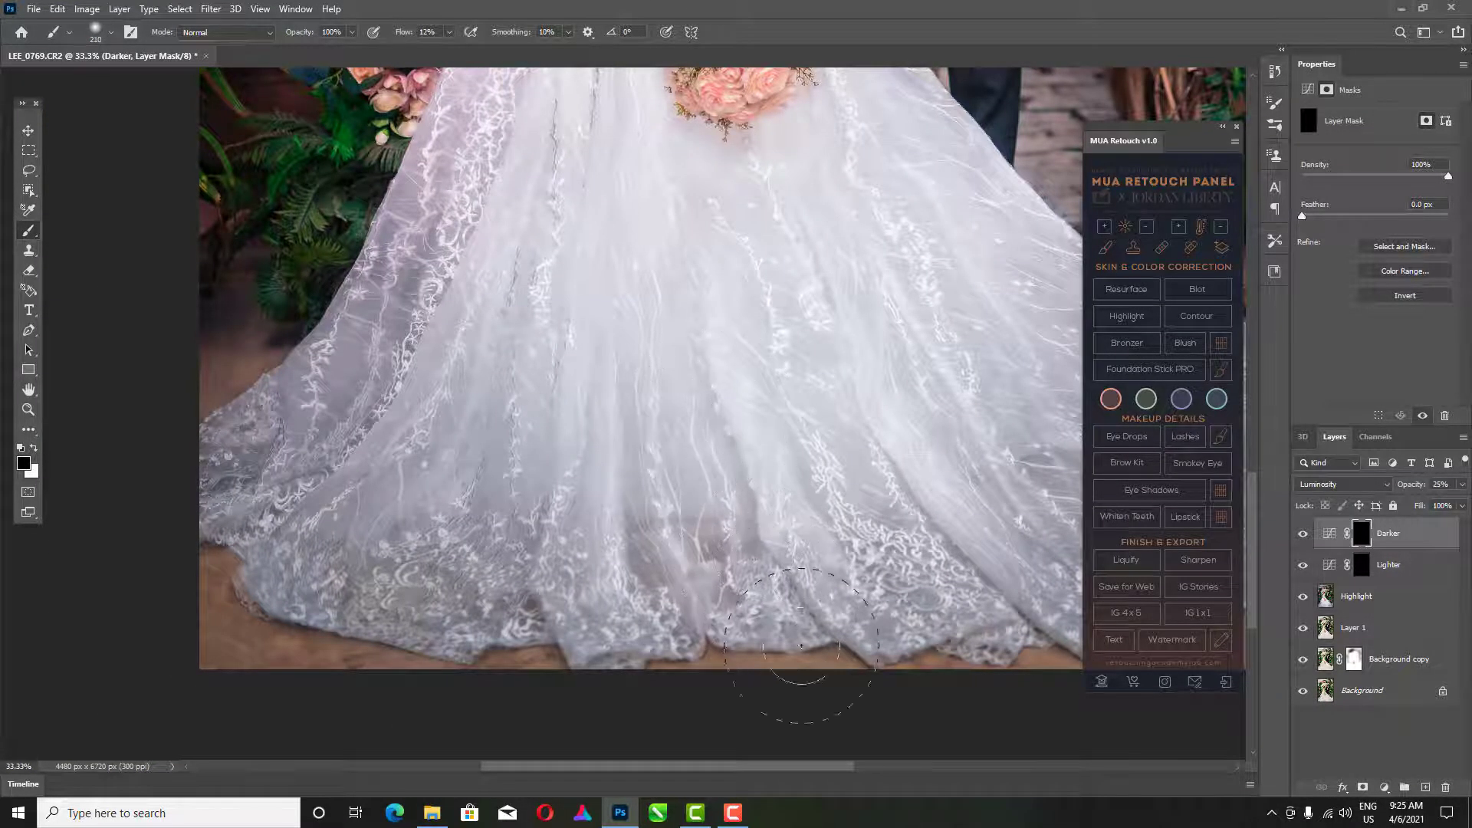
left_click_drag(663, 405, 732, 597)
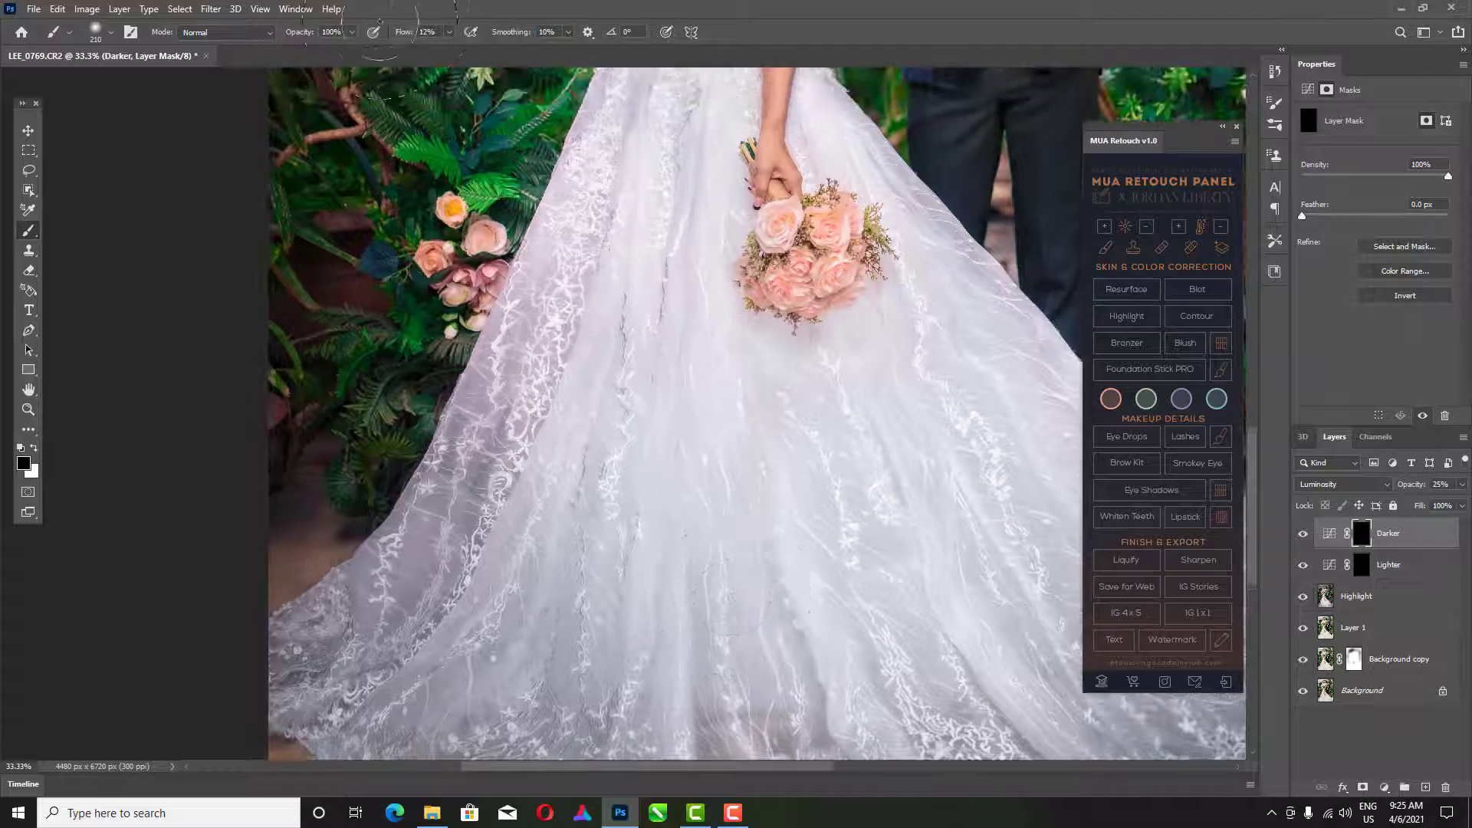
key("bracketleft")
key("x")
scroll(722, 400, "down", 3)
right_click(718, 527, "alt")
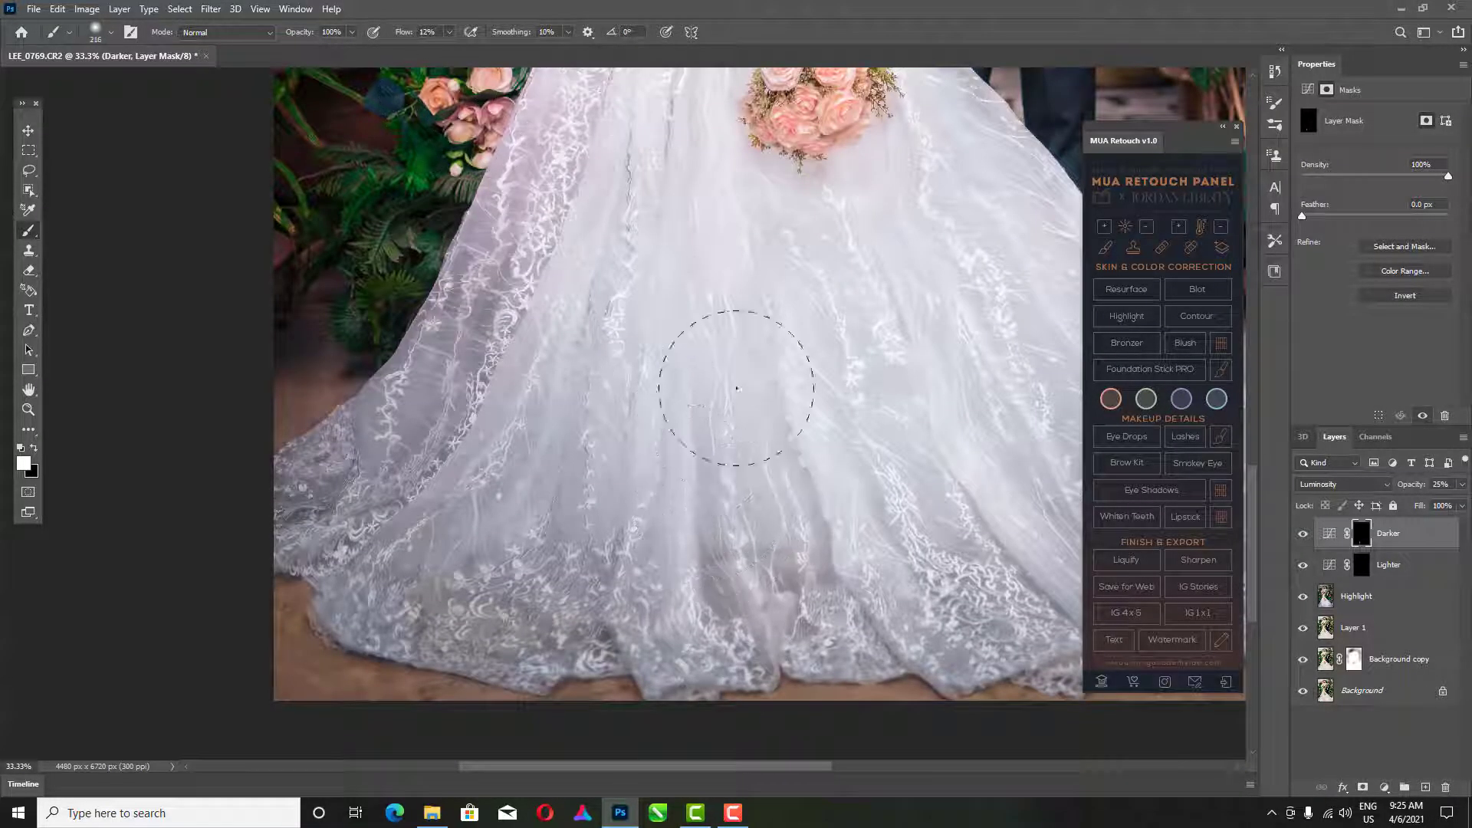
scroll(693, 246, "up", 3)
left_click(449, 31)
left_click_drag(447, 49, 507, 49)
left_click_drag(675, 263, 571, 491)
mouse_move(551, 557)
left_mouse_down()
mouse_move(585, 495)
mouse_move(510, 591)
mouse_move(521, 567)
left_mouse_up()
left_click_drag(579, 449, 548, 572)
right_click(661, 272, "alt")
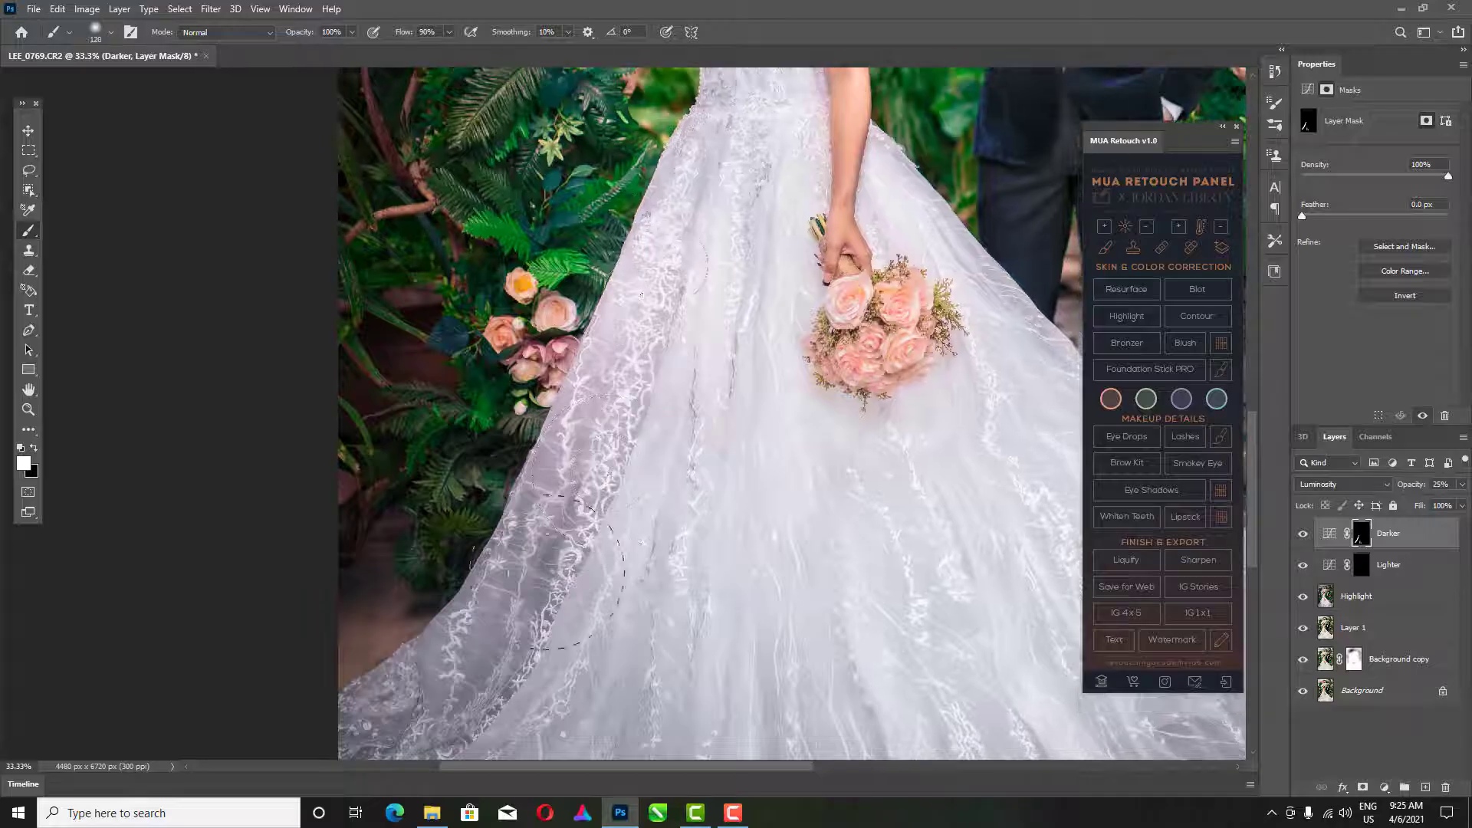
Darken the folds across the gown's lower skirt, hem and right side on the Darker mask
scroll(527, 680, "down", 3)
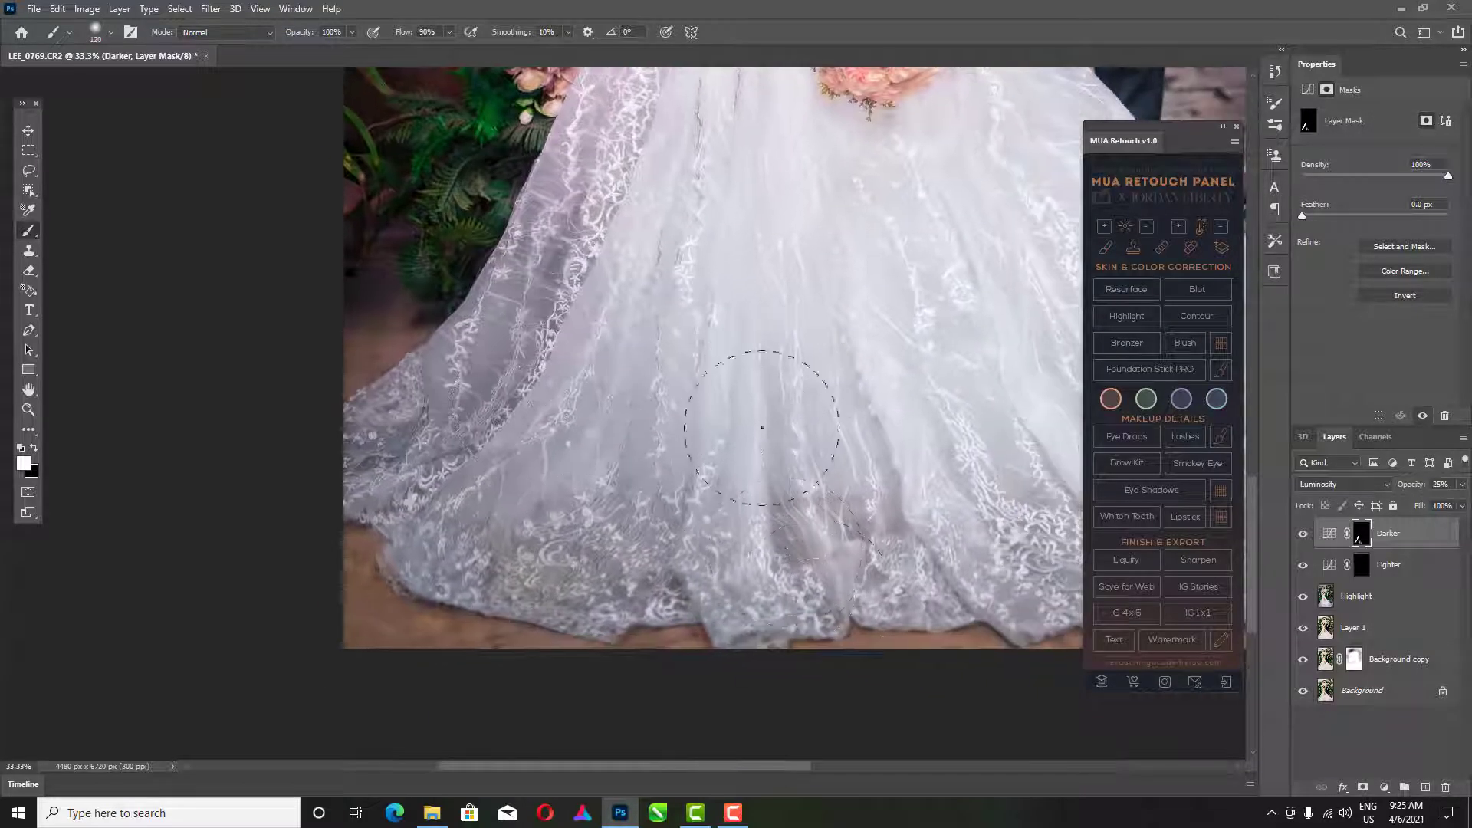
scroll(843, 553, "up", 1)
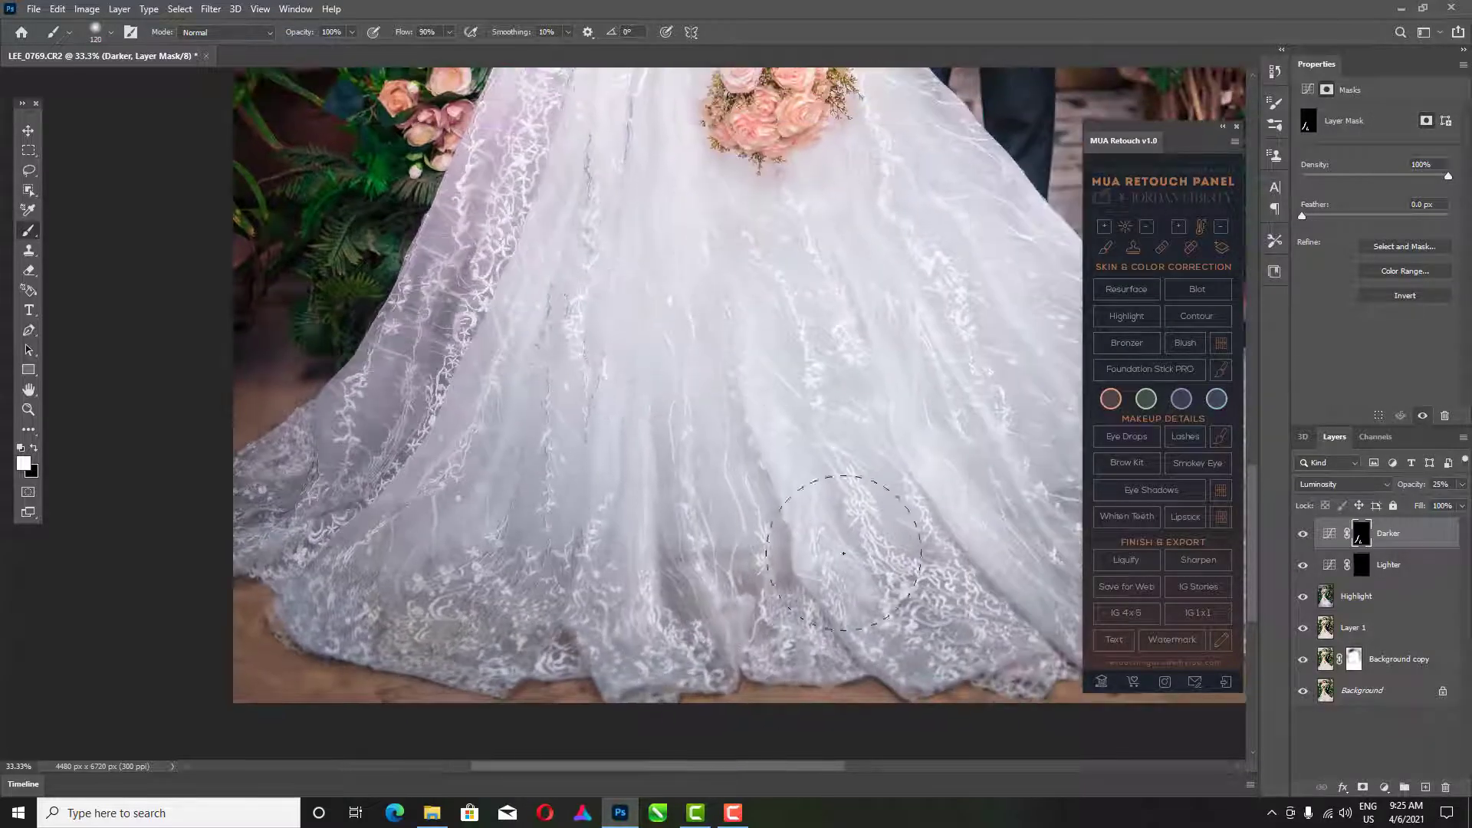
scroll(675, 207, "right", 3)
scroll(675, 207, "down", 1)
scroll(905, 644, "up", 1)
scroll(787, 625, "right", 1)
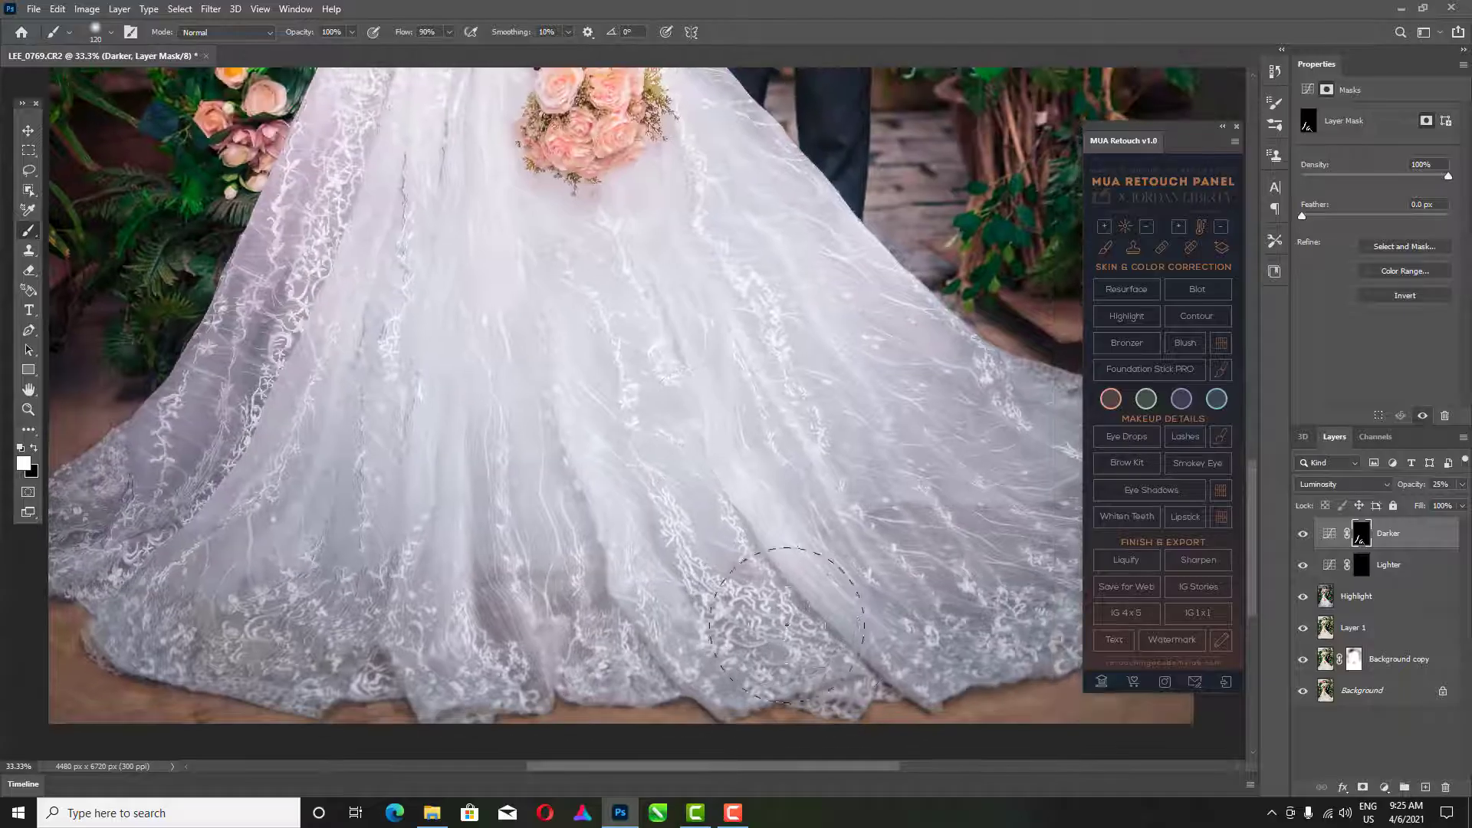
scroll(754, 406, "up", 2)
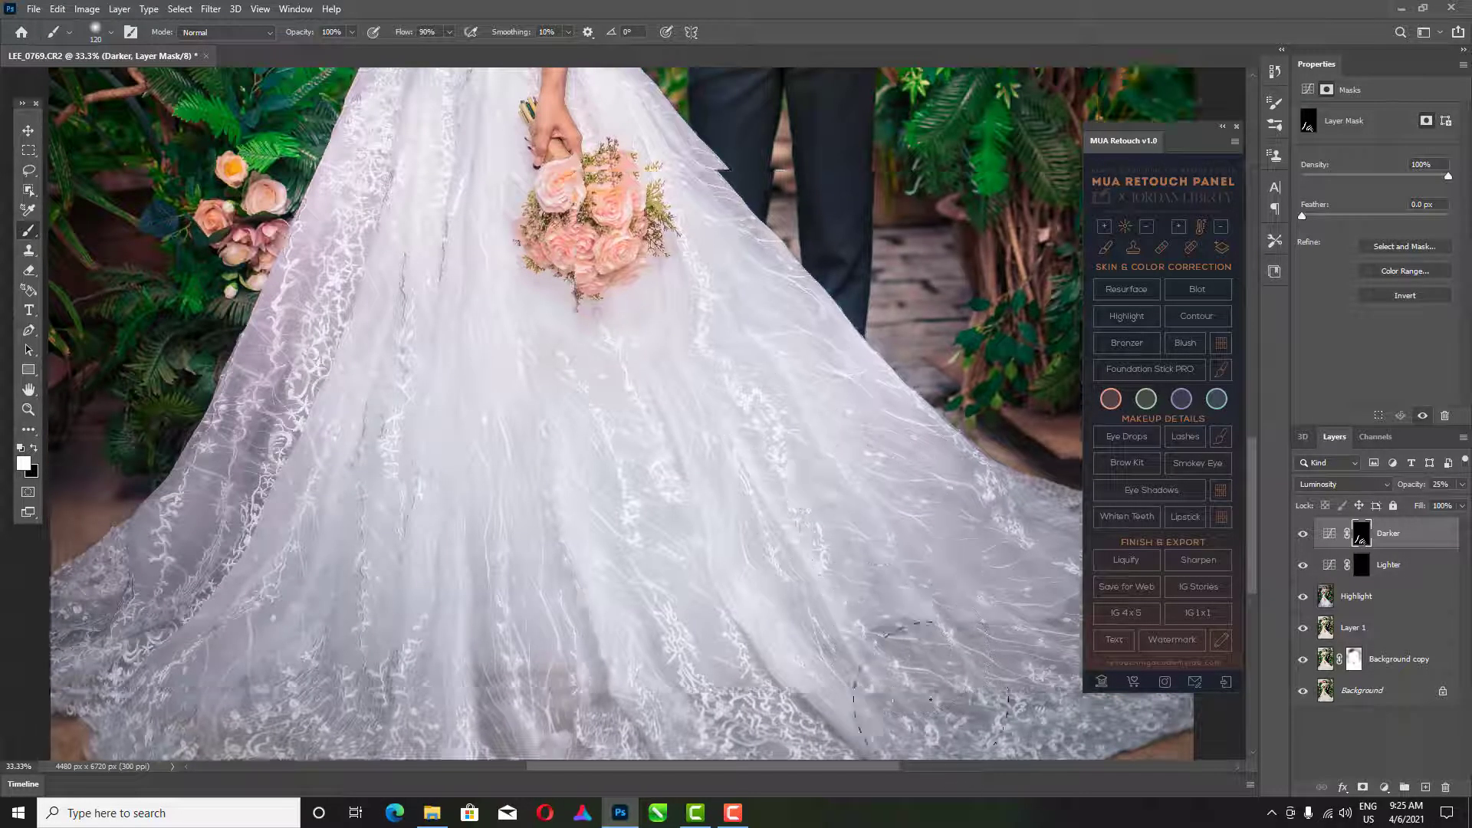
scroll(744, 391, "up", 4)
scroll(738, 381, "left", 1)
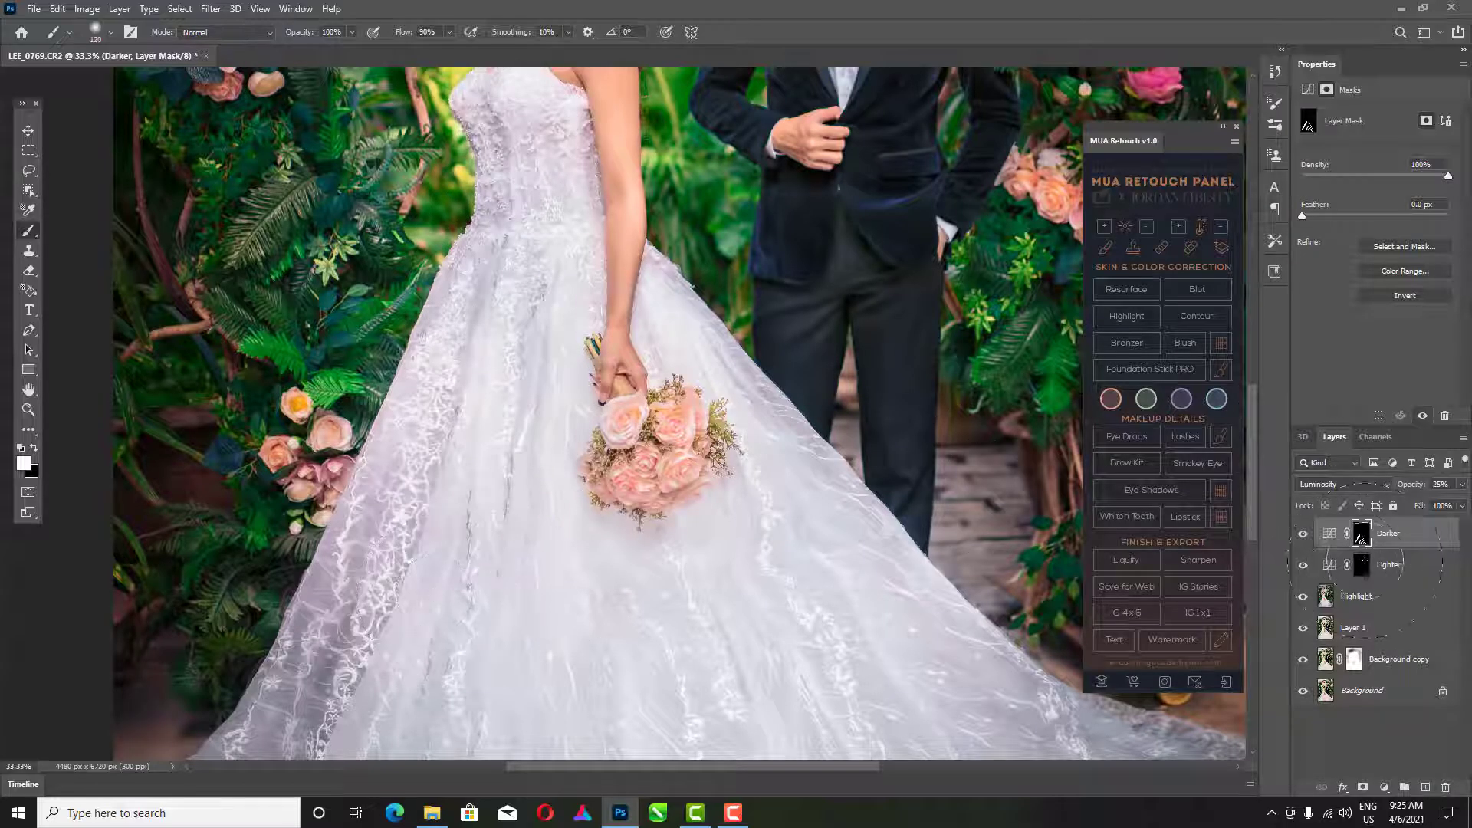
Paint white on the Lighter mask over the bright folds of the lower skirt at 90% flow
left_click(1362, 566)
scroll(558, 539, "down", 3)
scroll(600, 436, "left", 1)
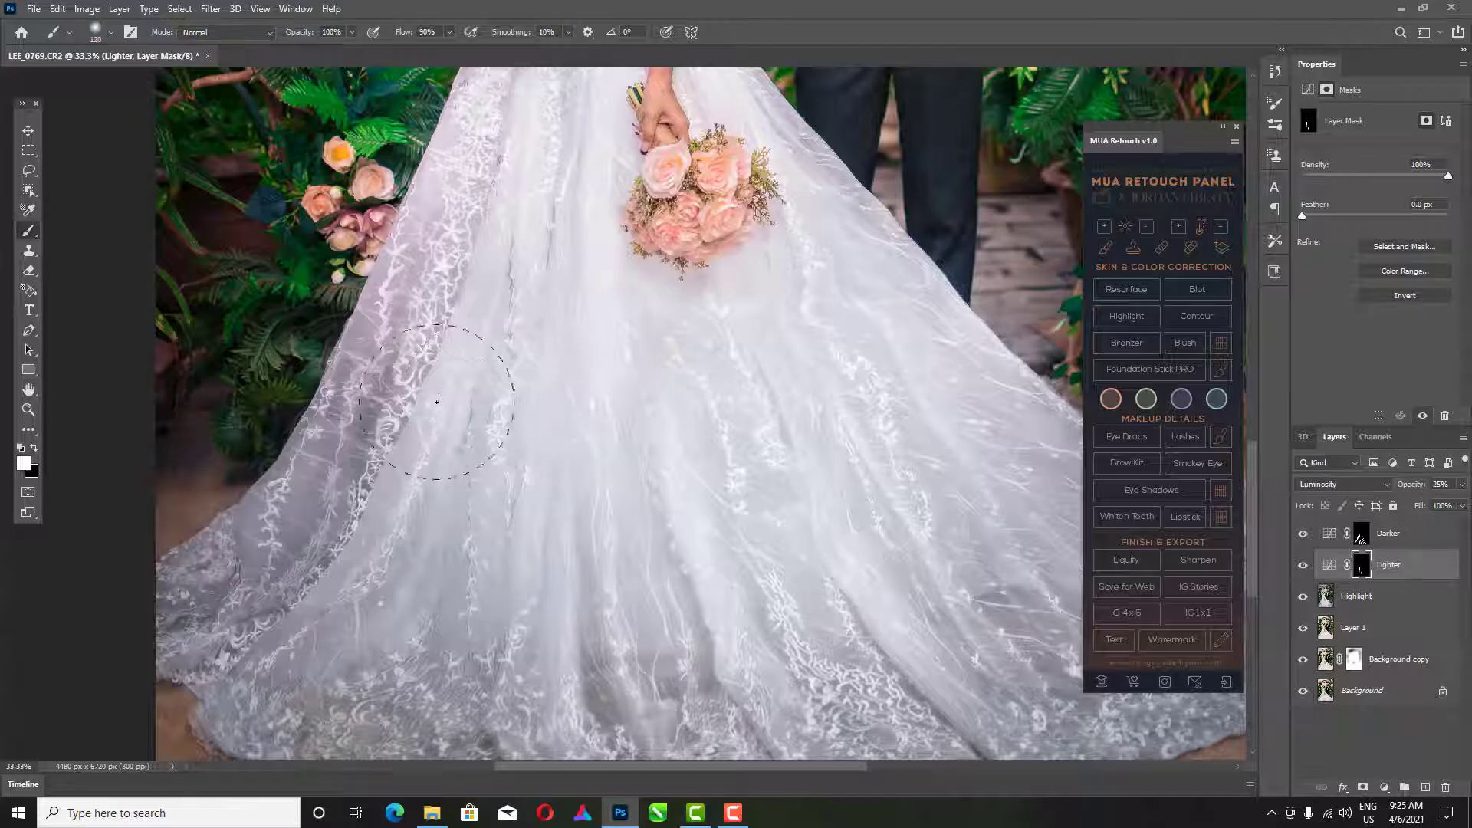
scroll(516, 282, "up", 1)
scroll(519, 389, "down", 2)
scroll(519, 388, "left", 1)
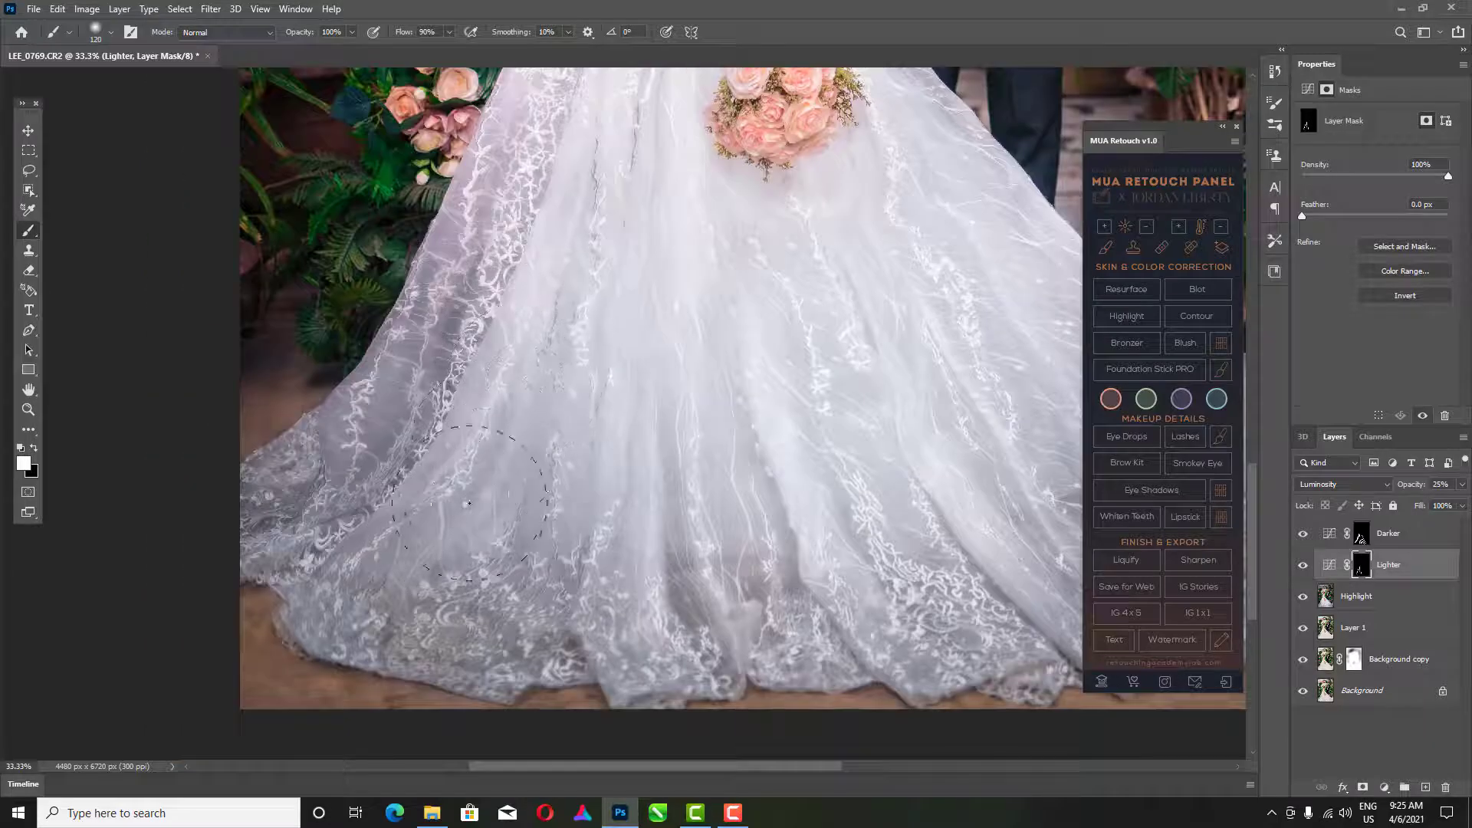
left_click_drag(409, 513, 522, 379)
left_click_drag(917, 257, 763, 322)
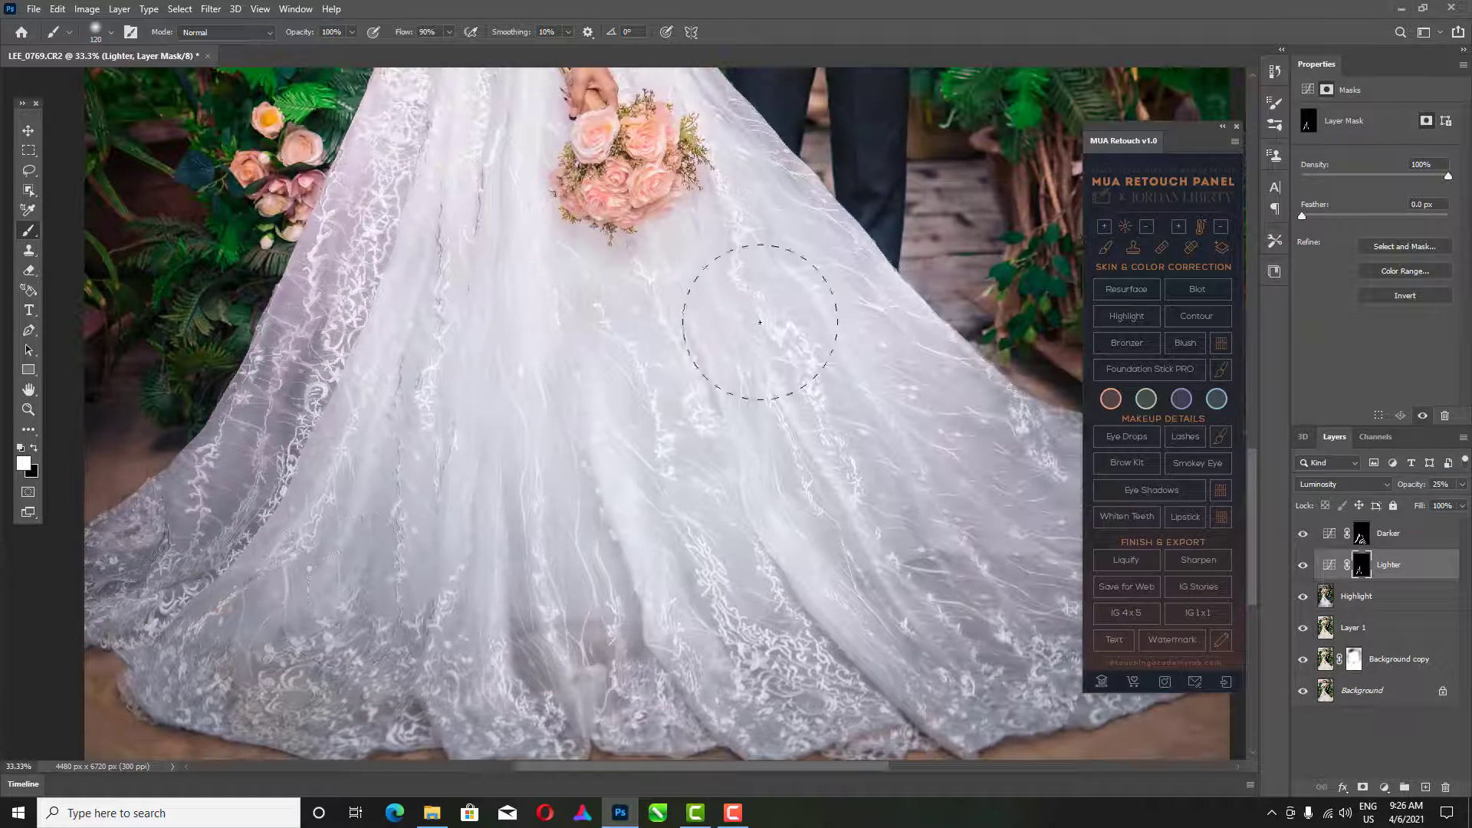
left_click_drag(844, 361, 931, 529)
Brighten the skirt's remaining raised folds, from around the bouquet down to the hem, on the Lighter mask
right_click(948, 588, "alt")
scroll(690, 460, "up", 3)
scroll(691, 460, "left", 1)
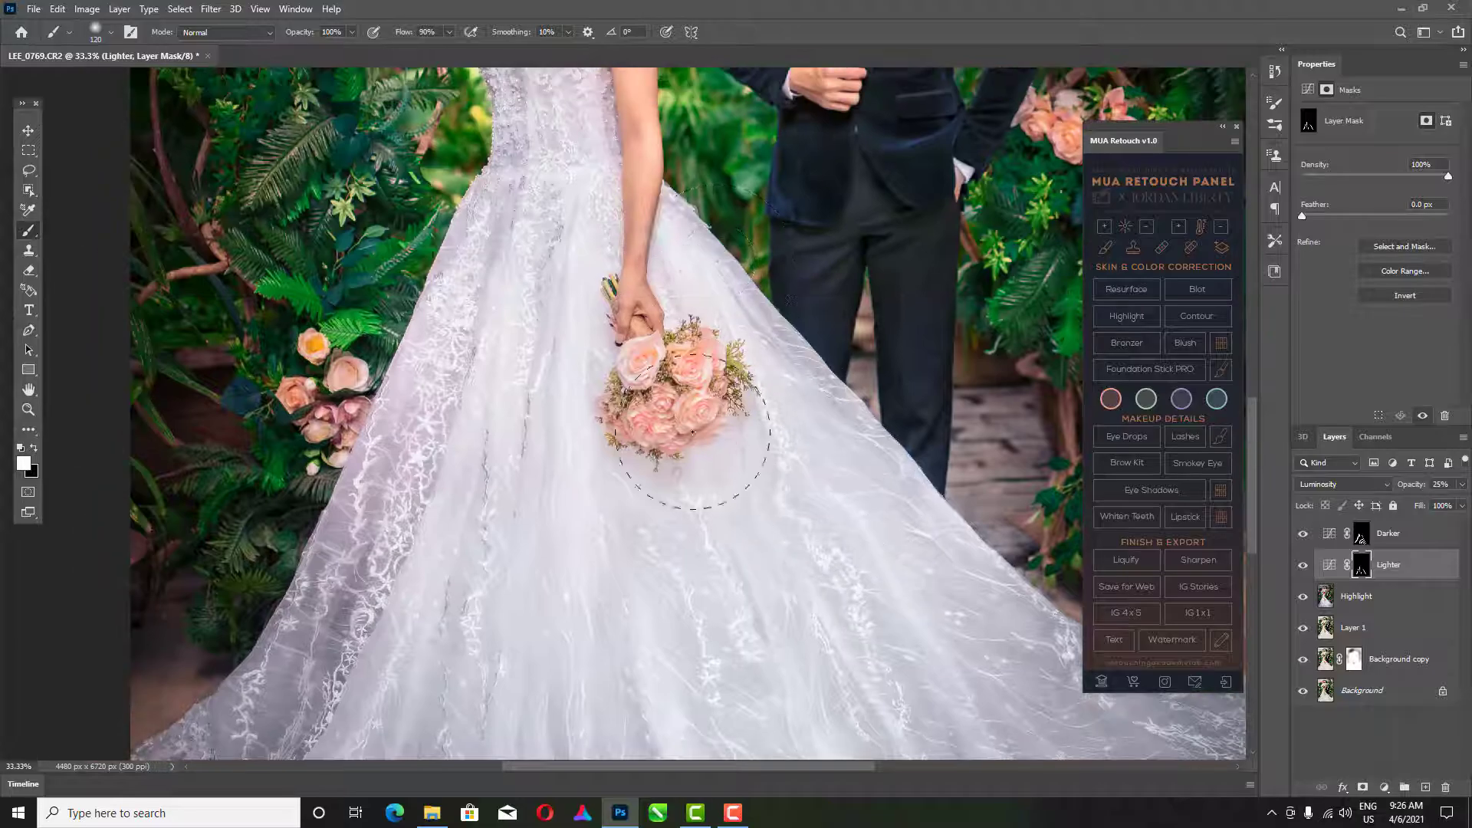
scroll(745, 434, "down", 3)
scroll(745, 434, "right", 1)
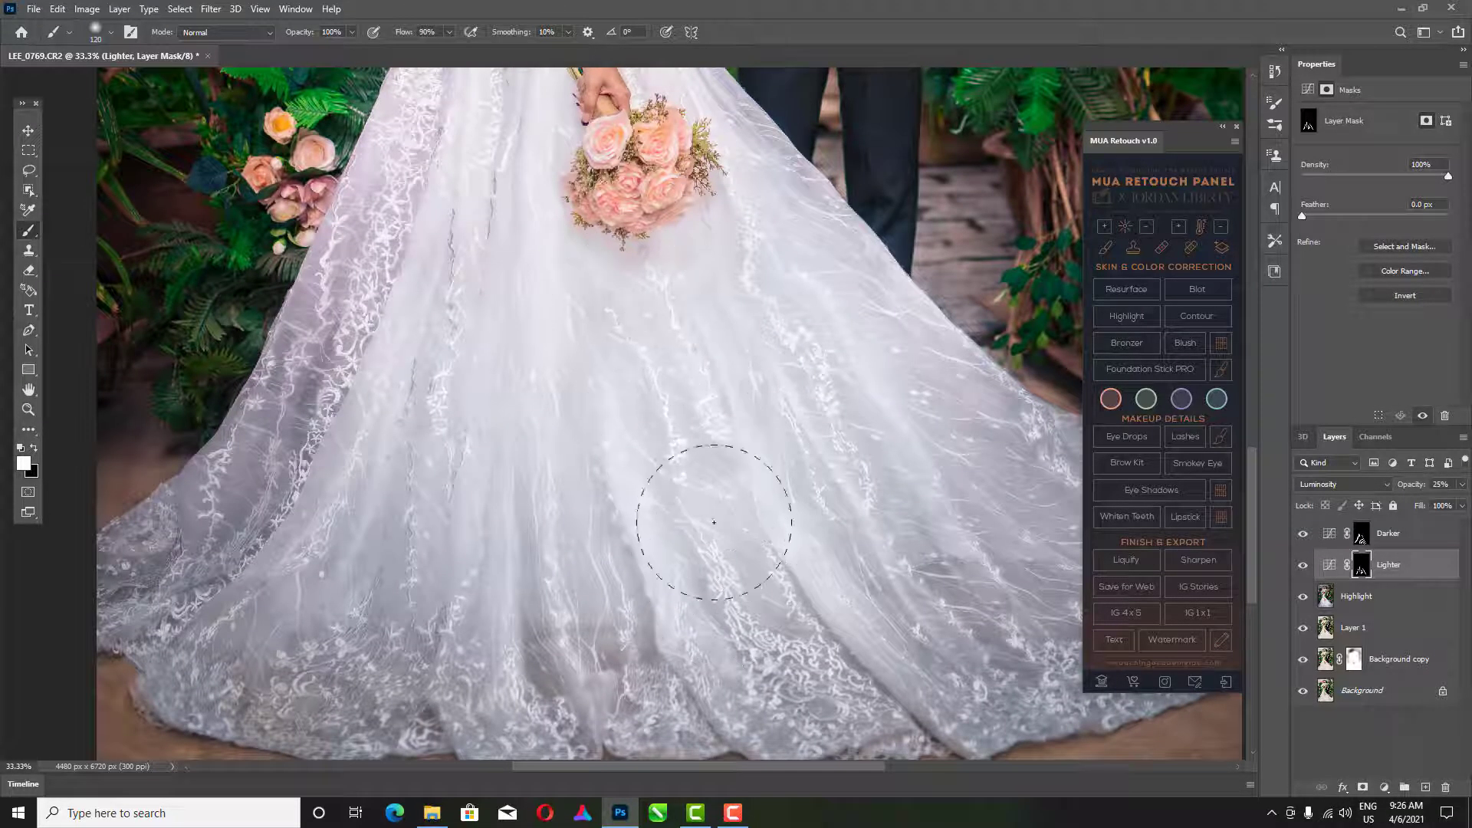
scroll(767, 378, "up", 1)
scroll(732, 264, "up", 3)
scroll(732, 265, "left", 1)
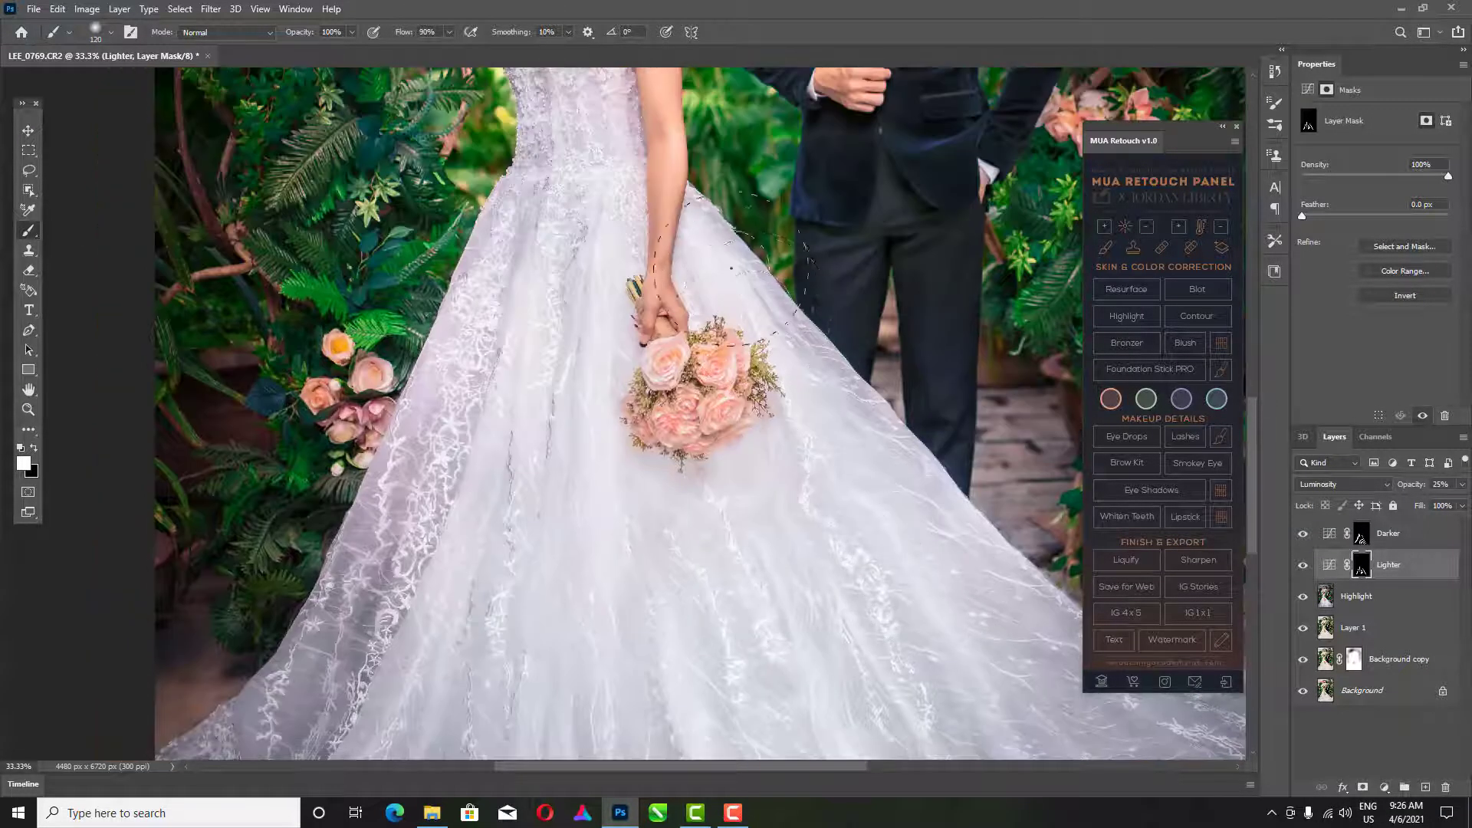
scroll(609, 234, "up", 2)
scroll(609, 238, "down", 5)
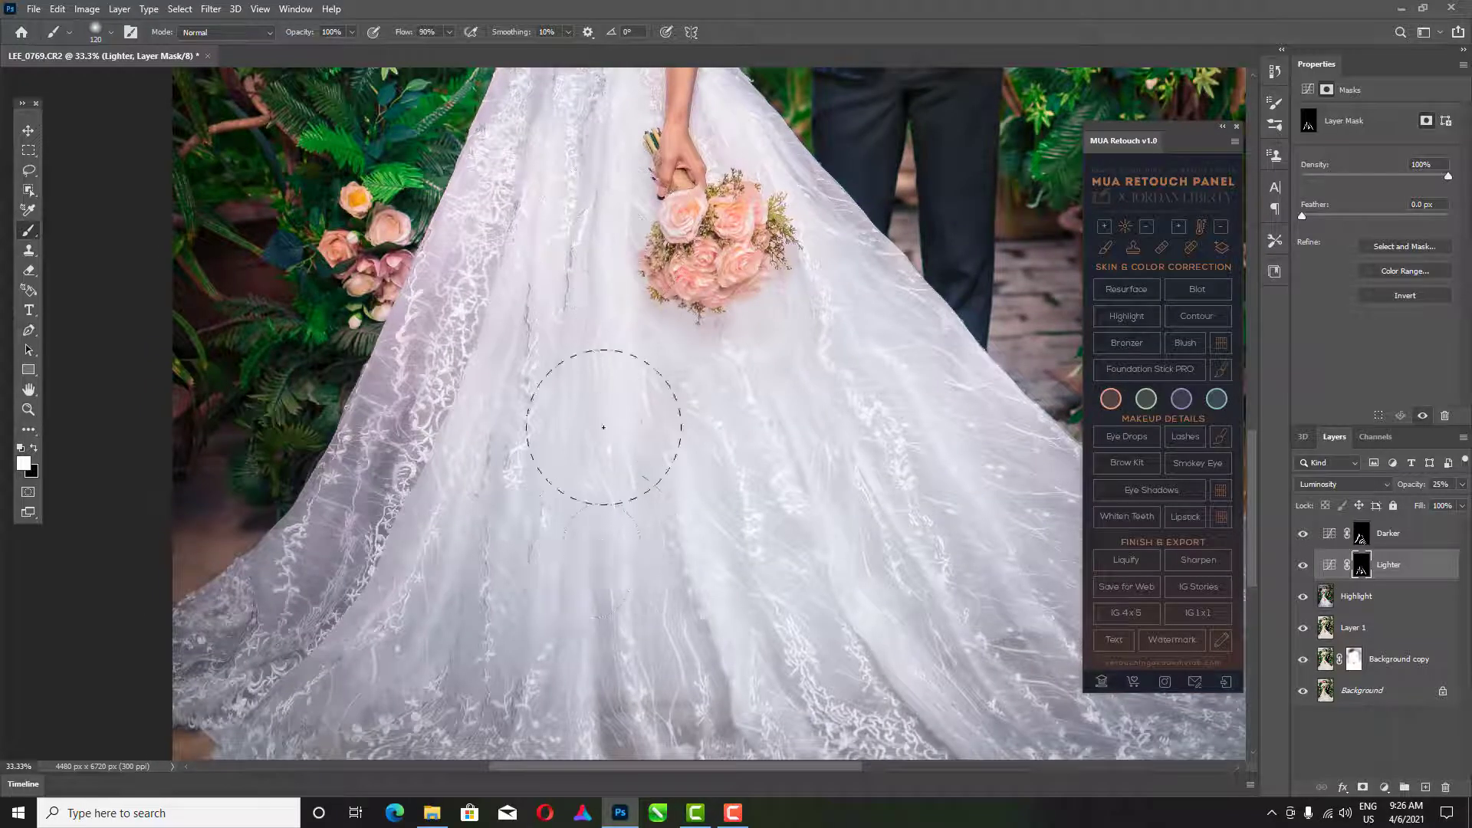
scroll(602, 542, "down", 4)
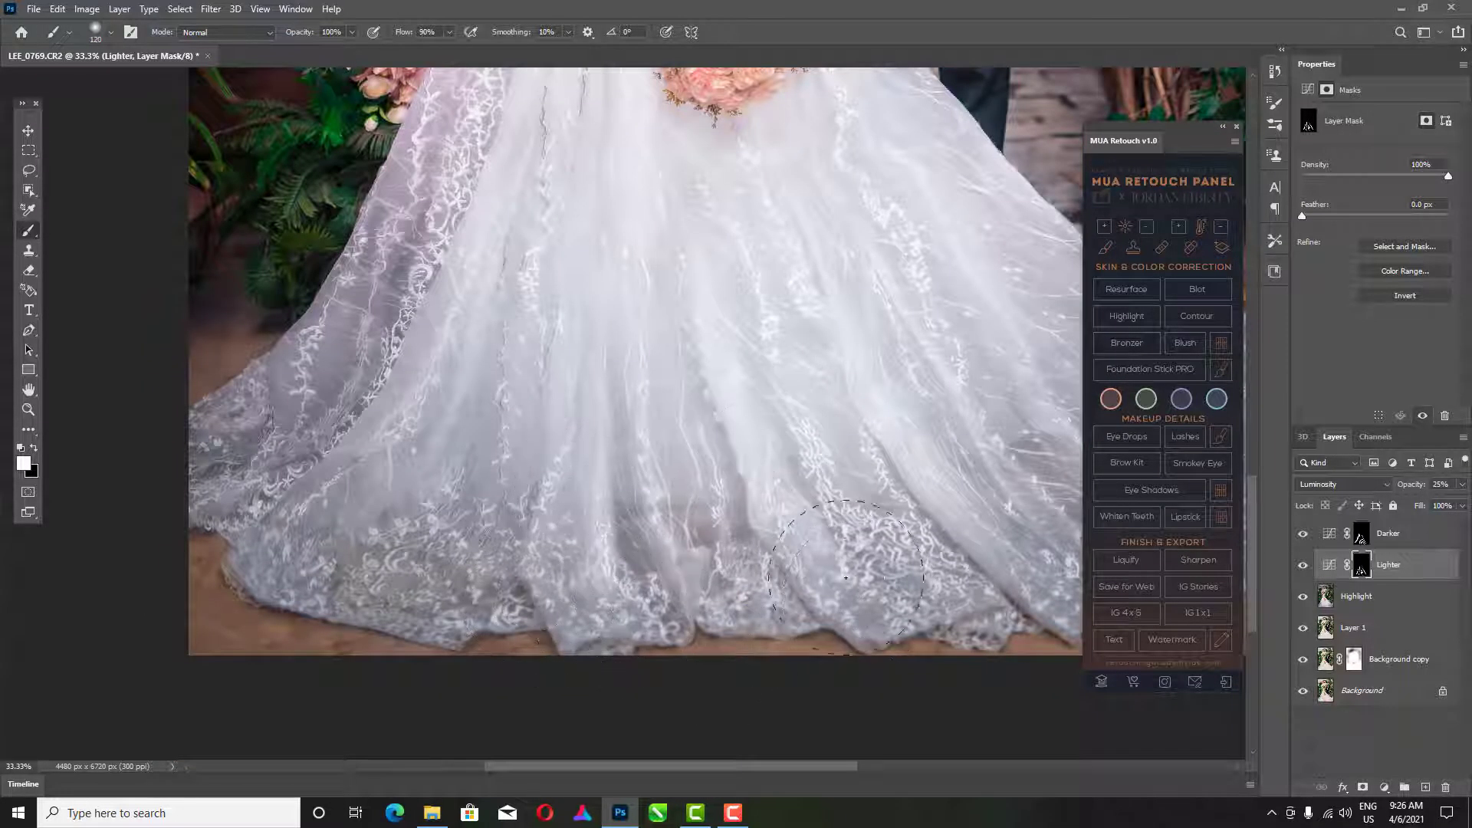
scroll(663, 440, "down", 4)
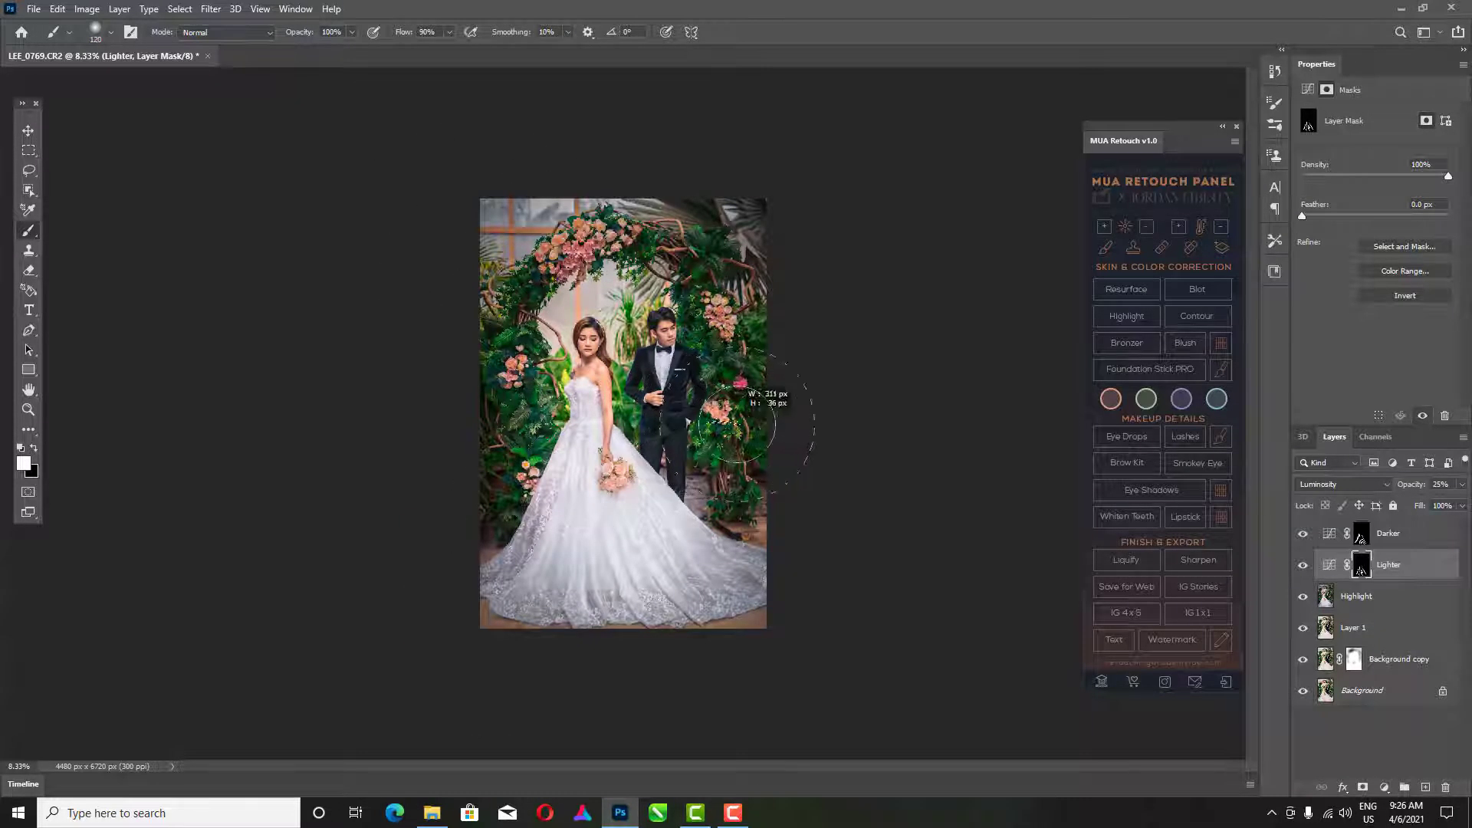
Lower the brush flow to 34% and paint the Lighter mask over the bride's face, neck, shoulder and arm with a smaller brush
scroll(712, 421, "up", 10)
scroll(712, 421, "down", 7)
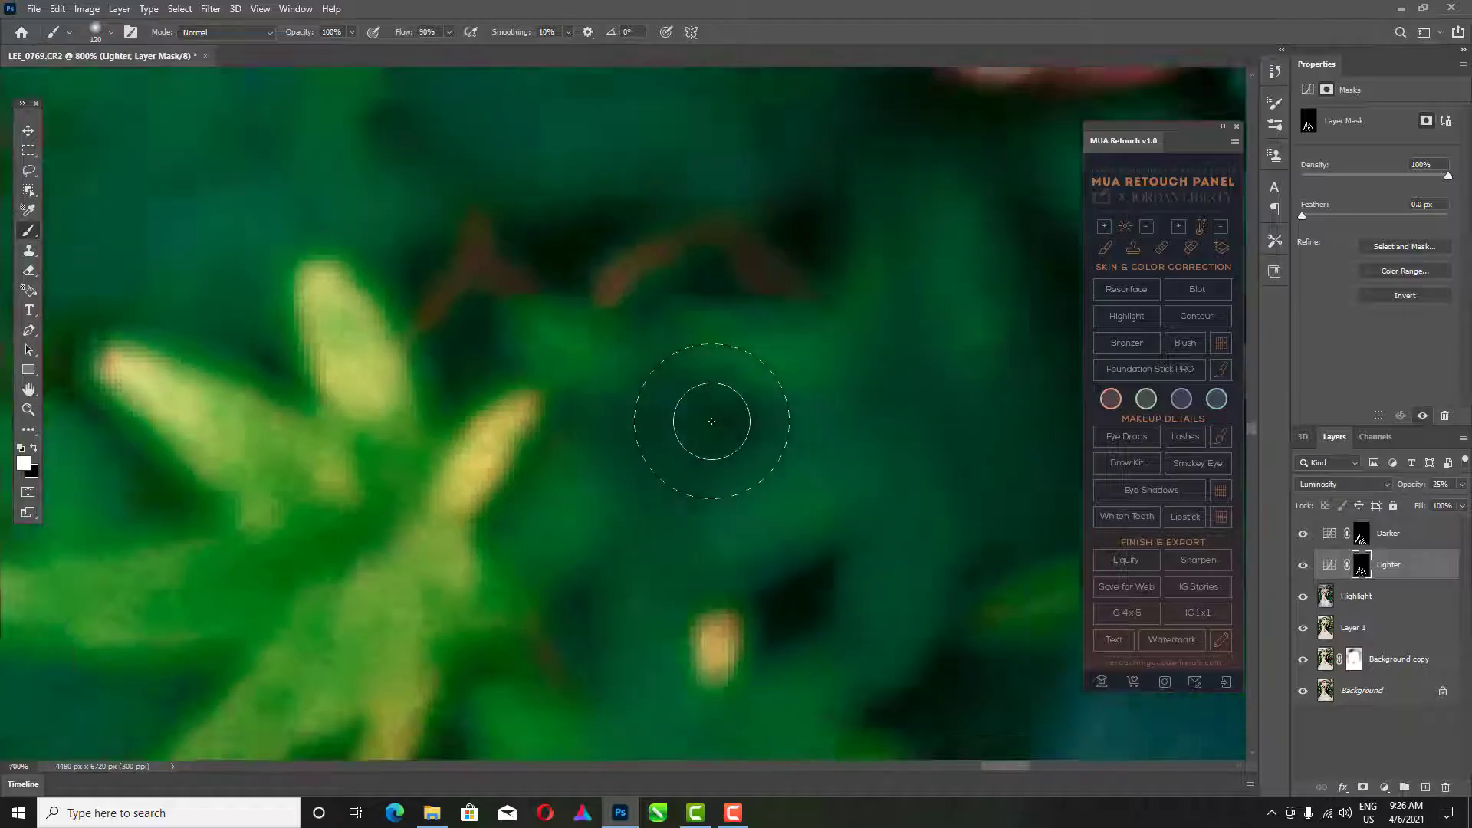
scroll(711, 421, "down", 1)
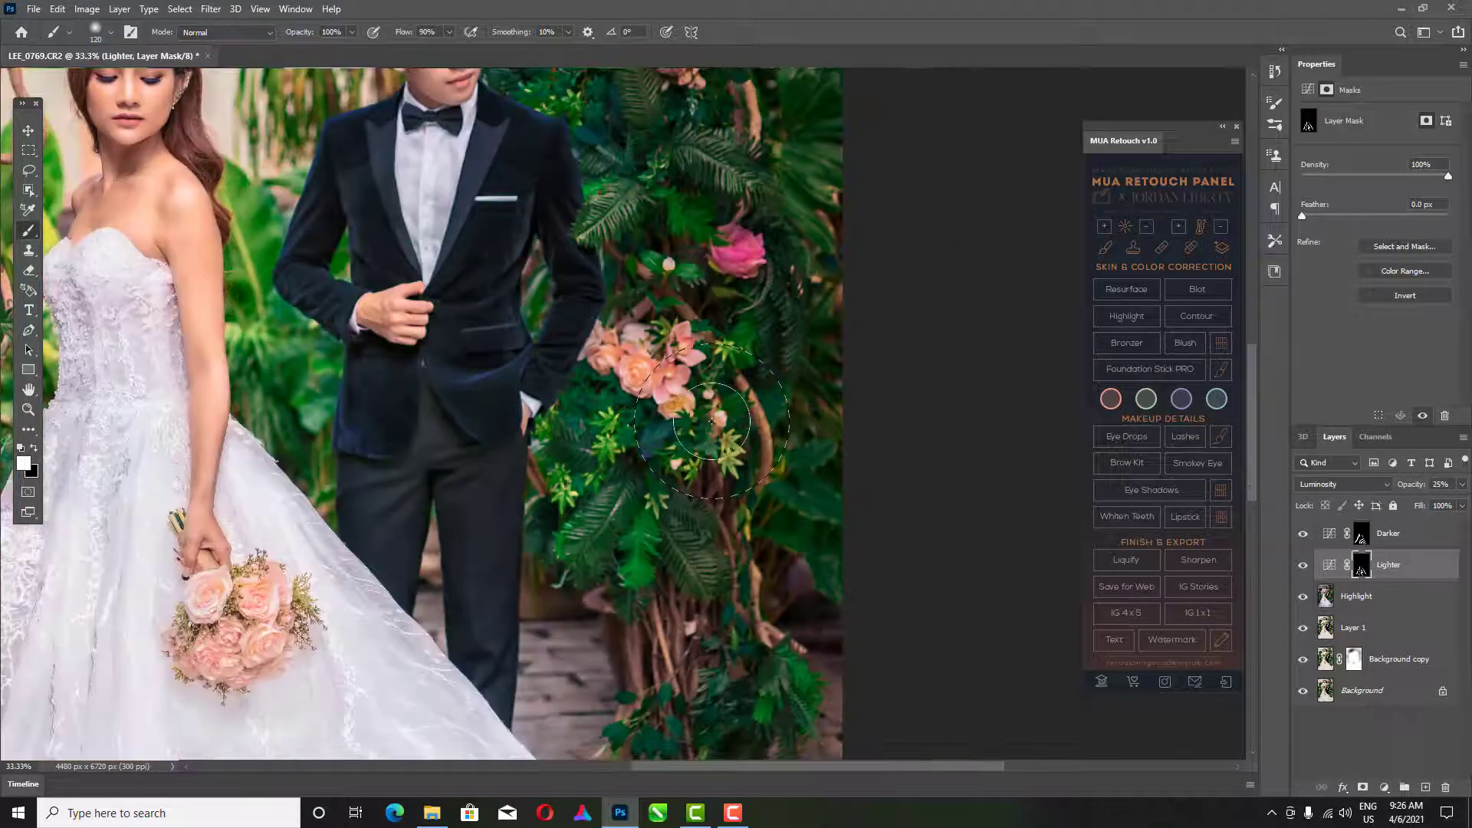
left_click_drag(574, 390, 799, 467)
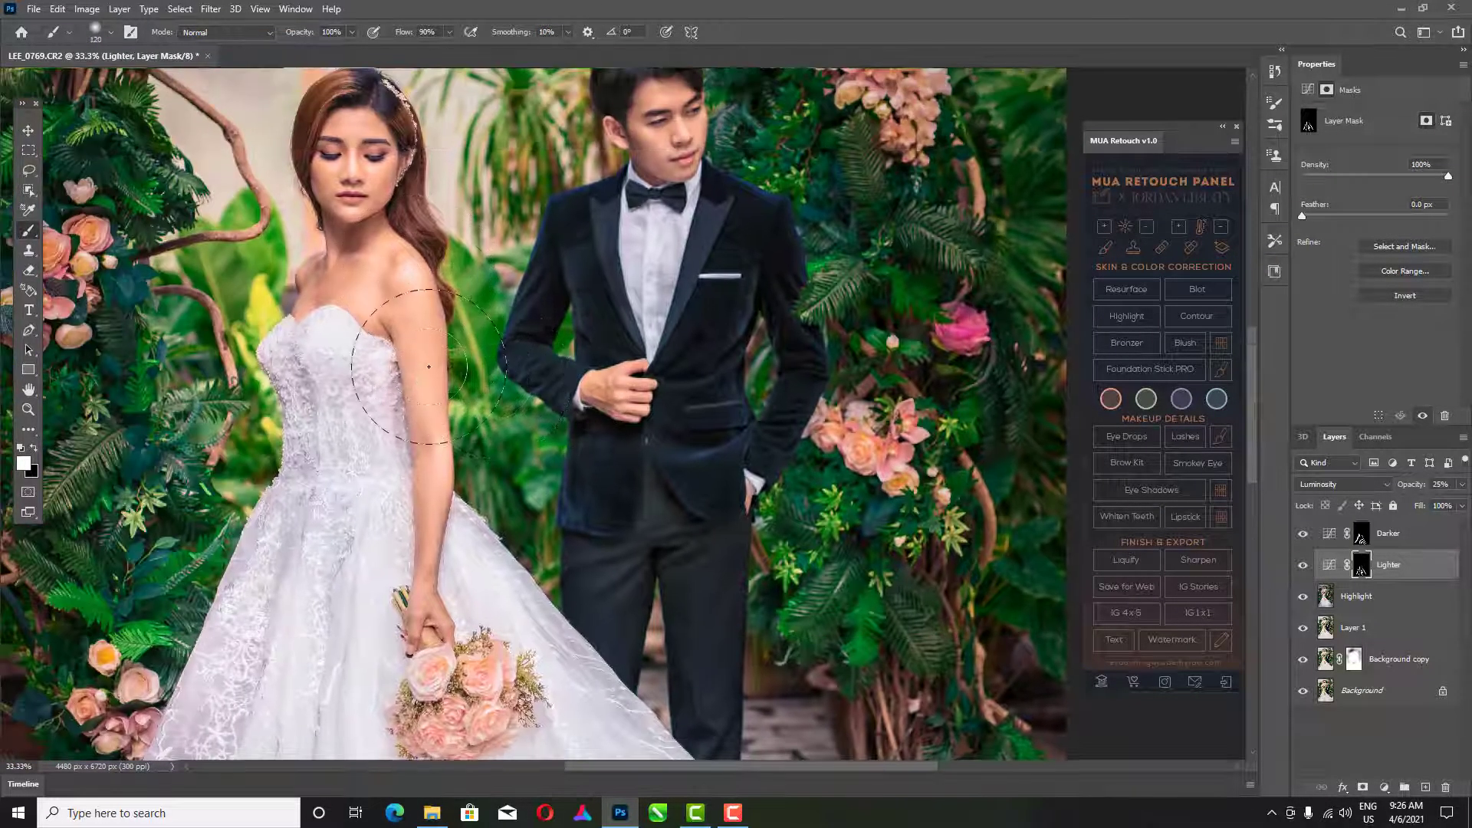
left_click_drag(449, 32, 406, 49)
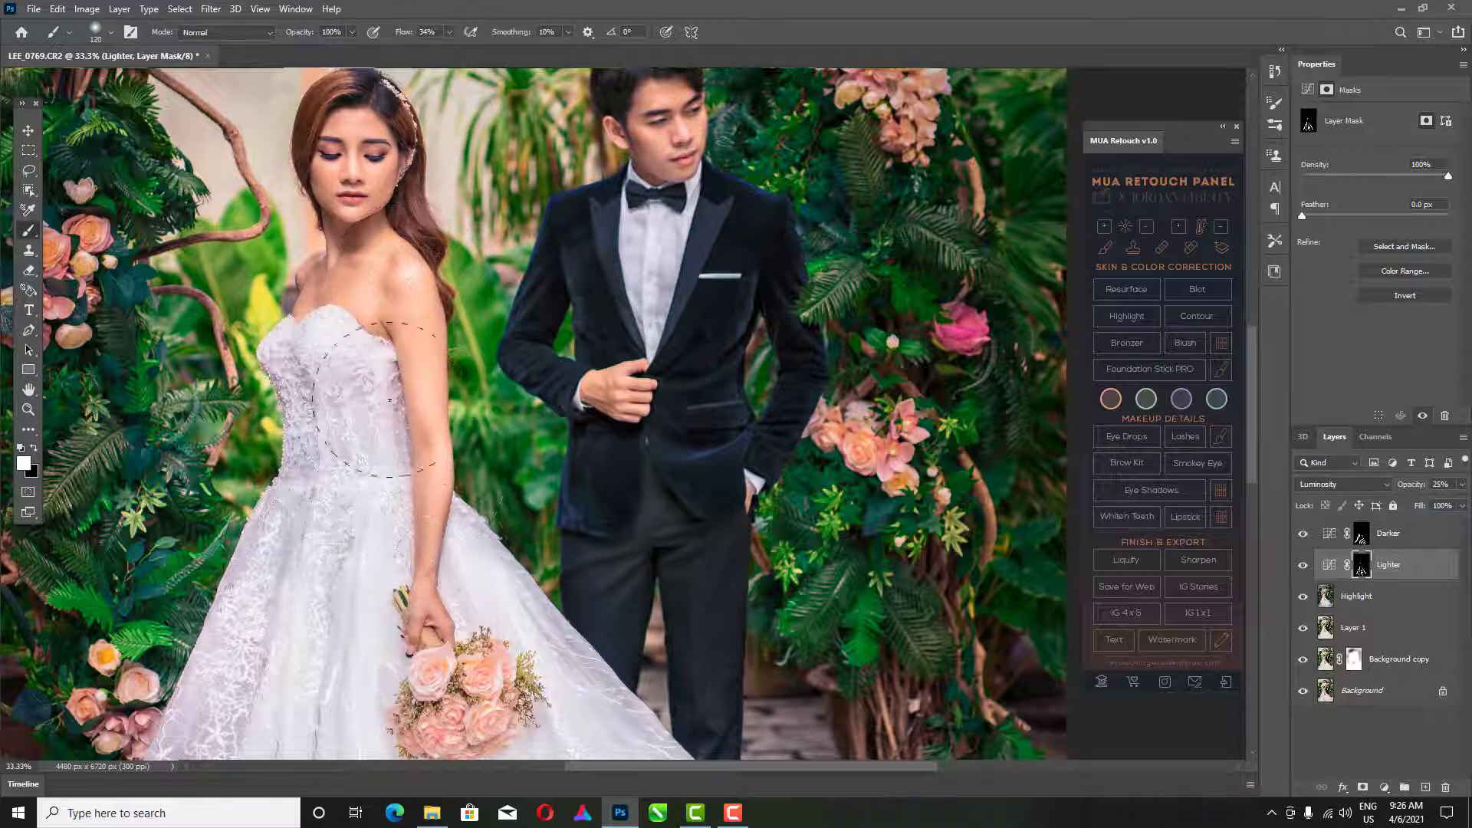
key("backslash")
key("backslash")
key("ctrl+plus")
key("ctrl+plus")
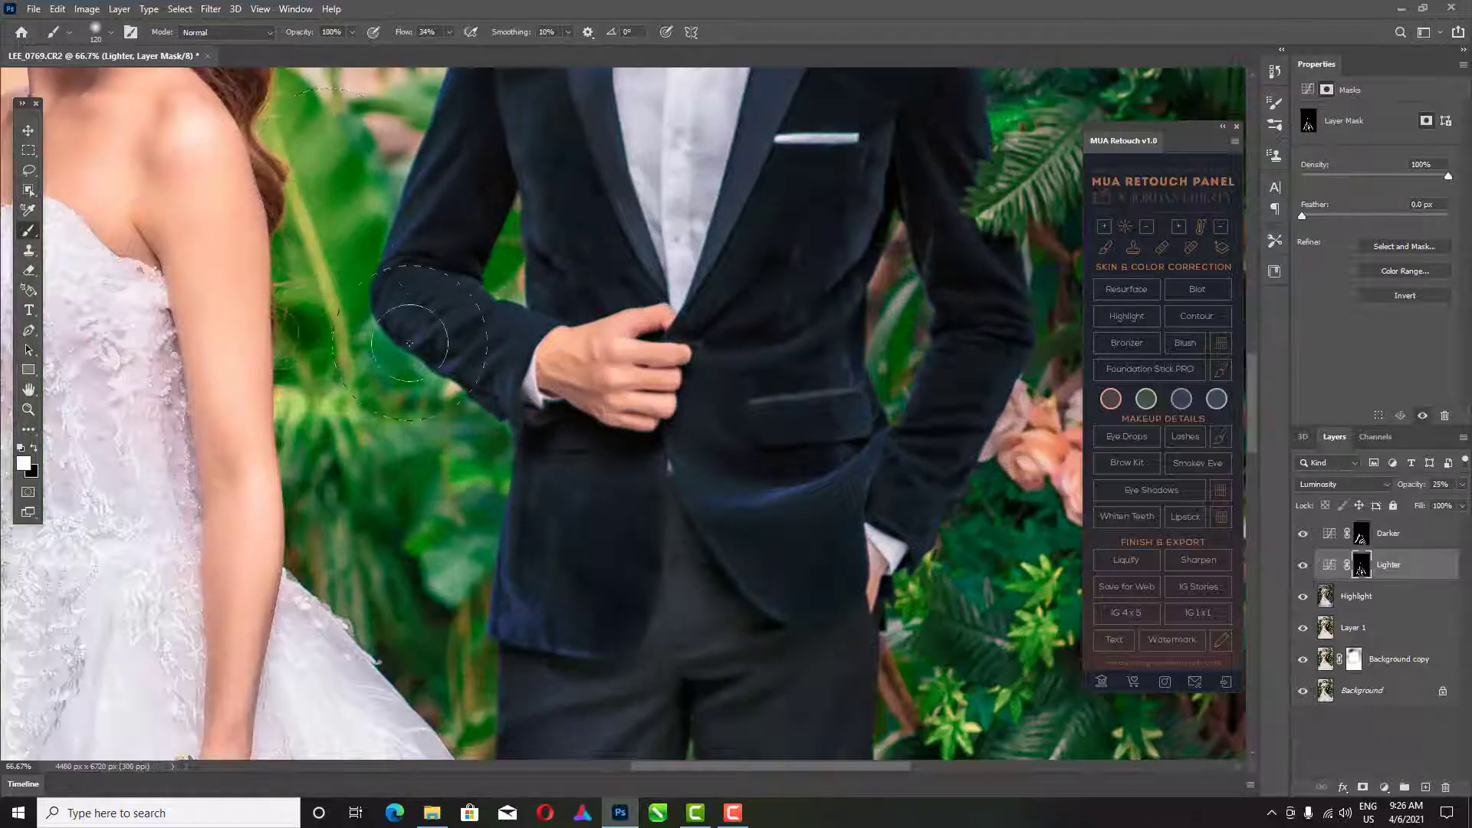
left_click_drag(427, 329, 554, 408)
scroll(550, 396, "up", 1)
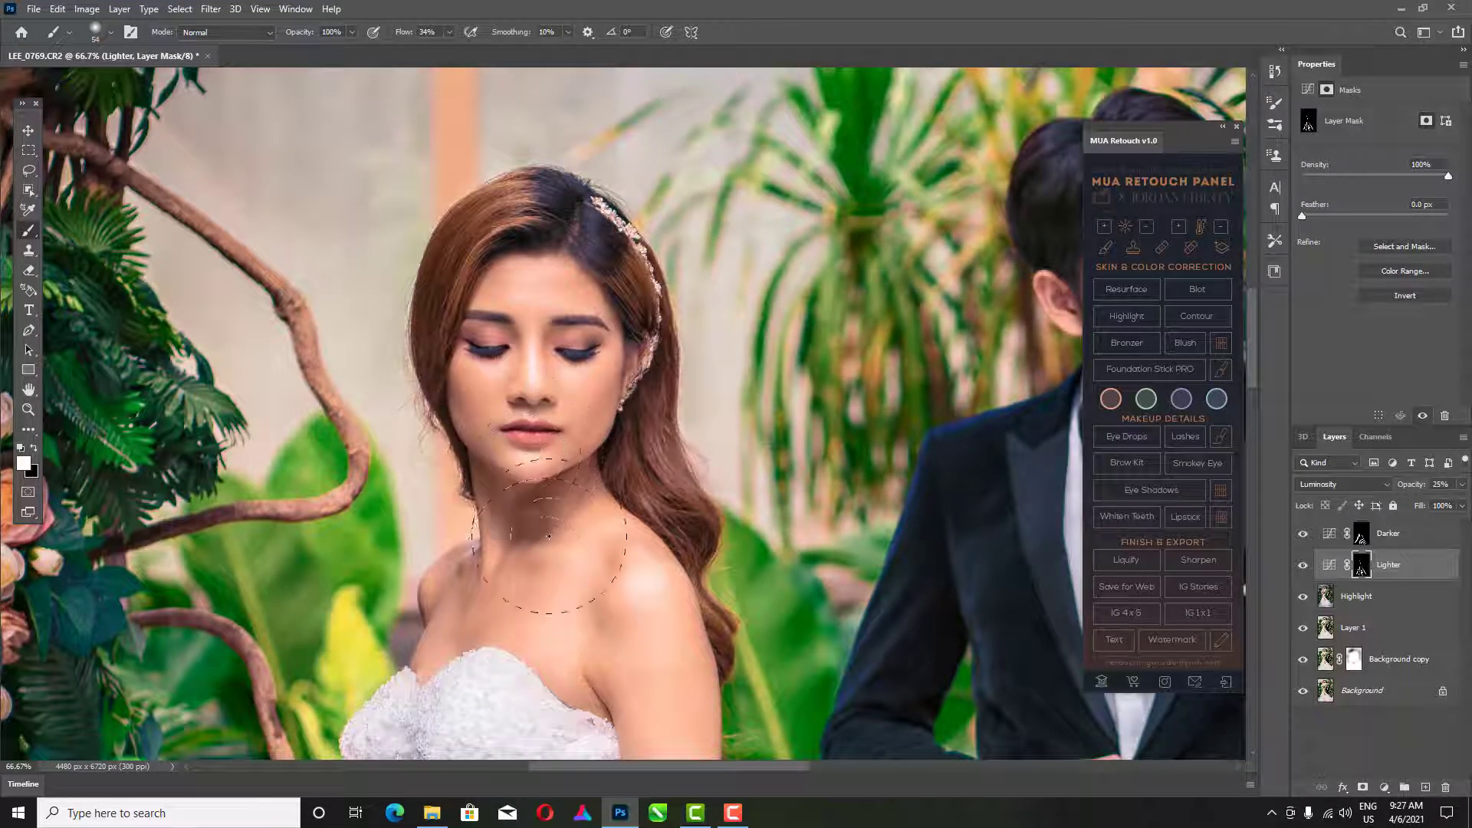
scroll(548, 536, "down", 4)
scroll(548, 536, "left", 1)
scroll(460, 491, "right", 14)
scroll(460, 491, "down", 3)
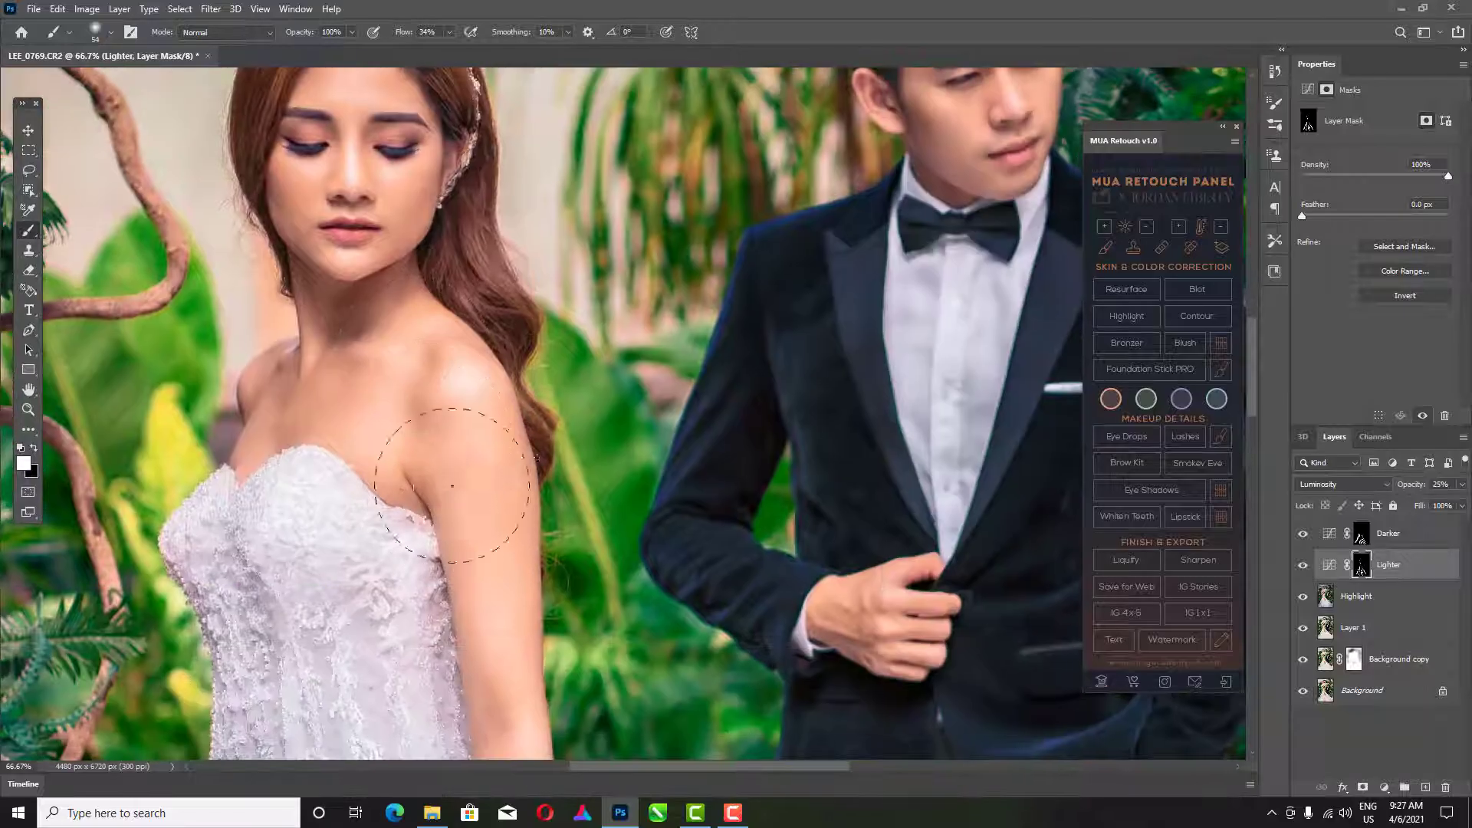
Brush highlights onto the groom's face, suit and hand on the Lighter mask
scroll(659, 323, "up", 6)
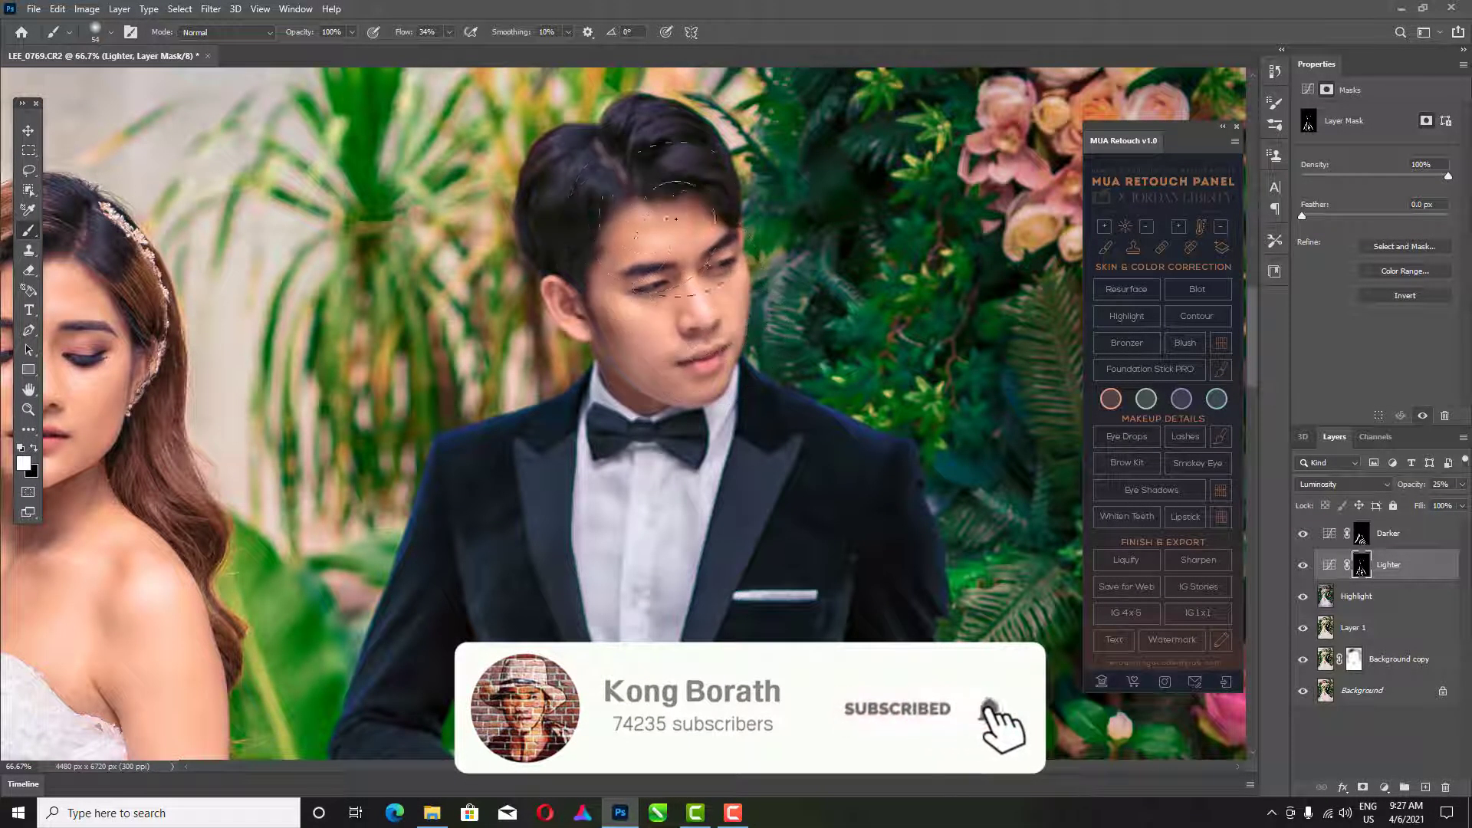
scroll(671, 341, "down", 3)
scroll(672, 341, "left", 1)
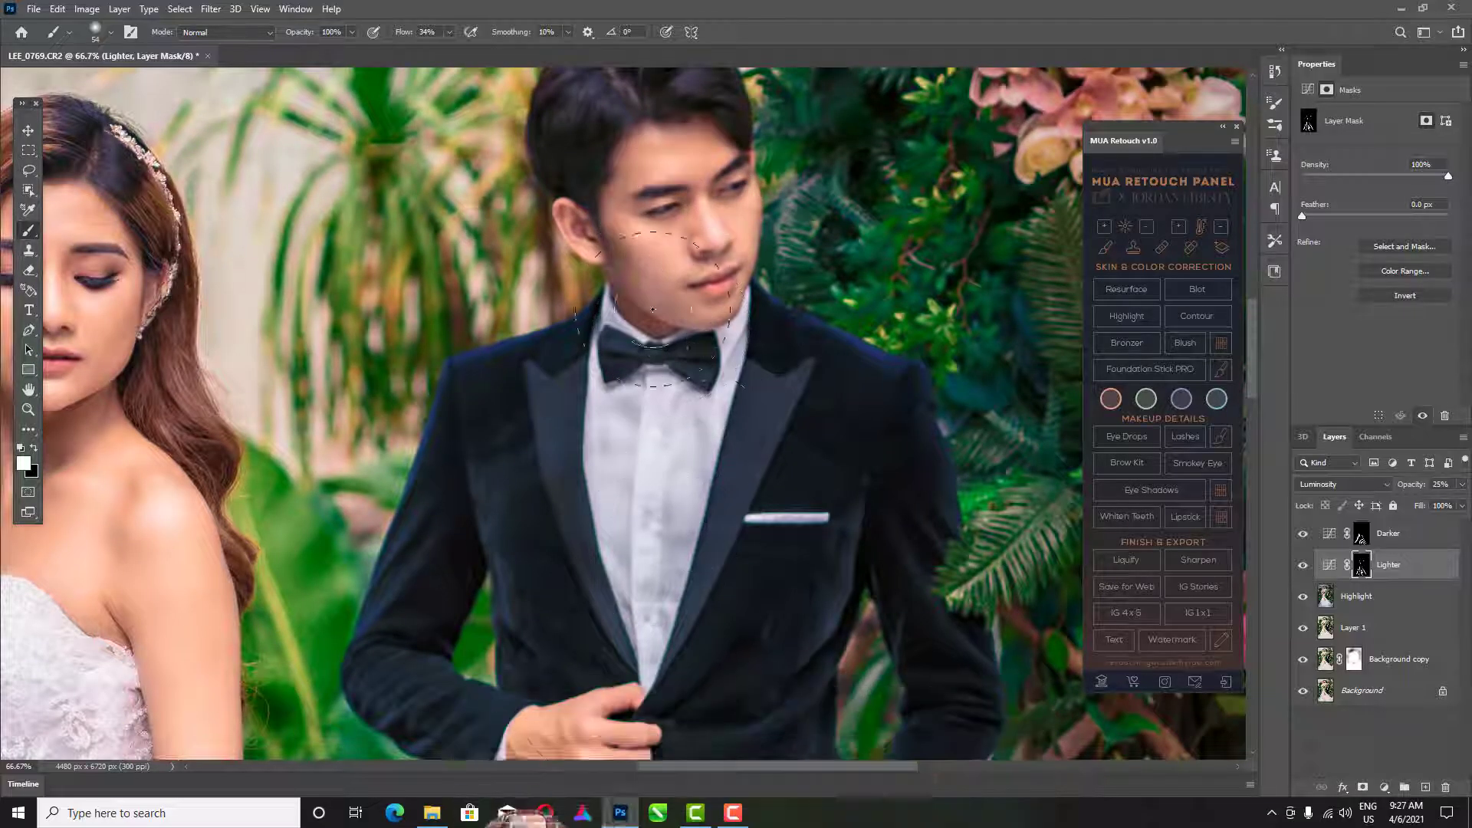
scroll(672, 341, "down", 10)
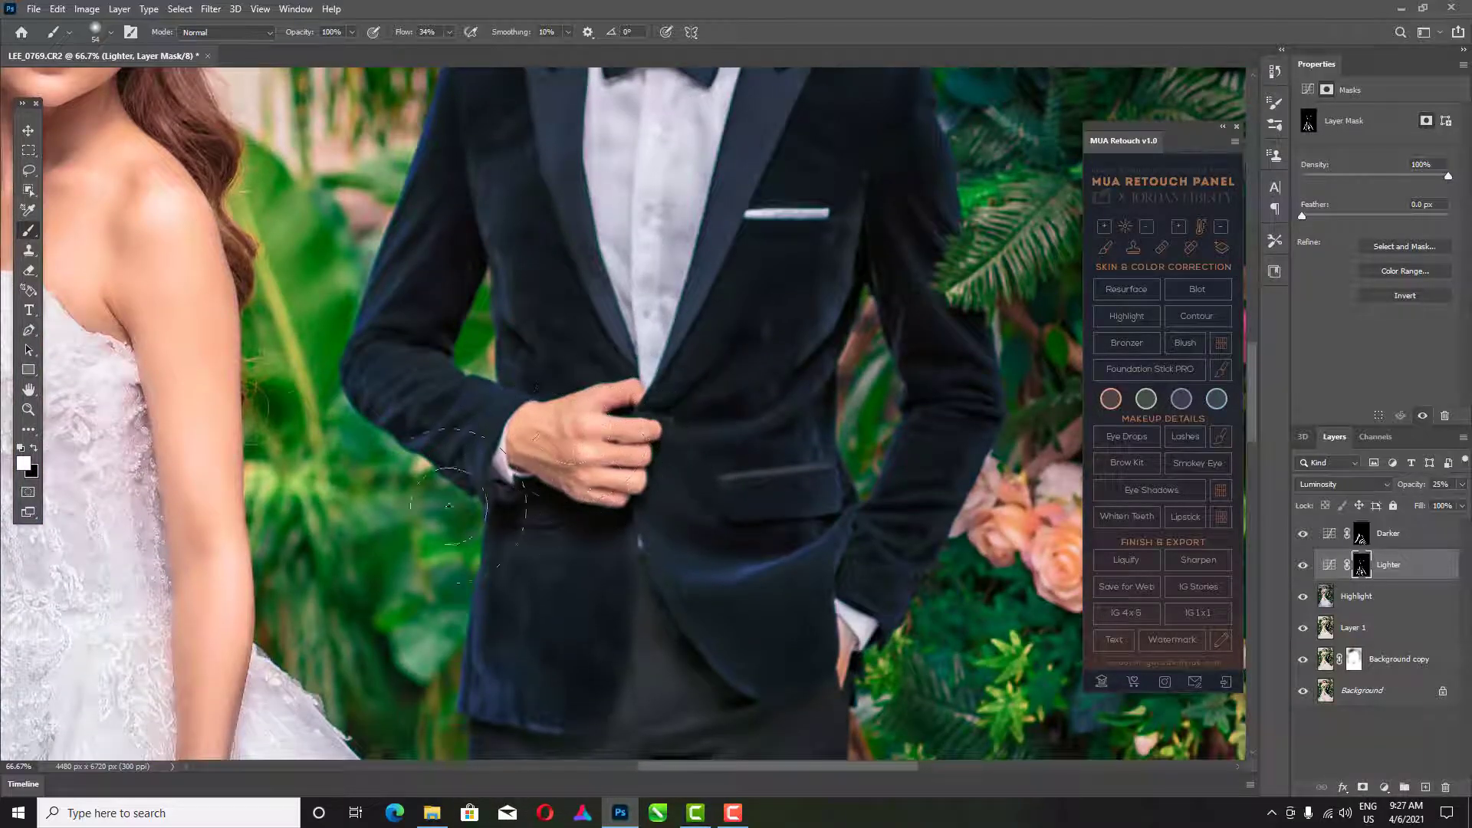
scroll(587, 455, "left", 5)
scroll(447, 249, "down", 3)
Merge the Darker, Lighter and Highlight layers into a single layer
left_click(1388, 533)
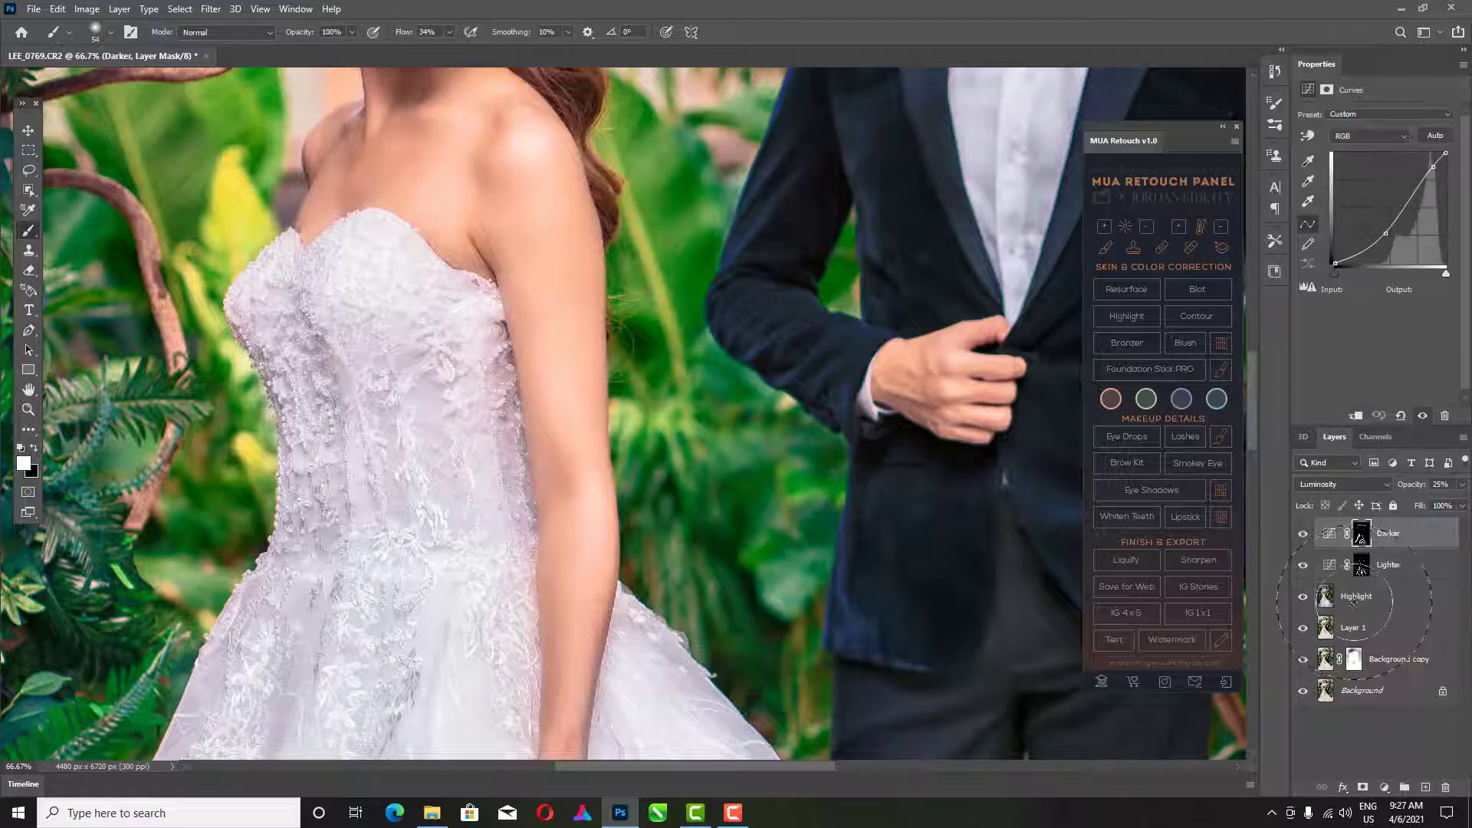
left_click(1384, 598, "shift")
key("ctrl+e")
Smooth the skin creases beside the bride's underarm with a small soft Clone Stamp at 11% opacity
left_click(29, 250)
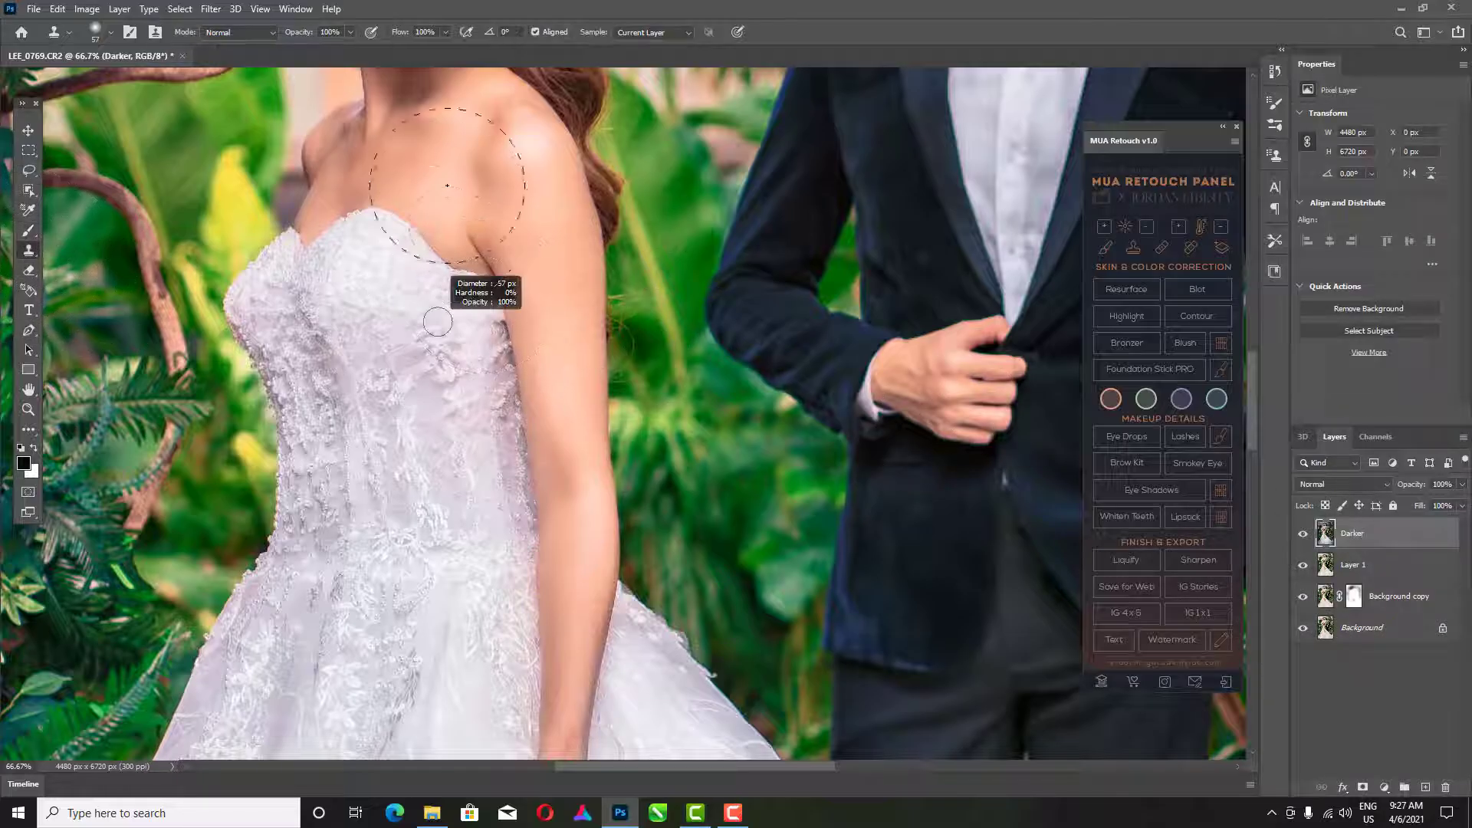
left_click(351, 32)
left_click_drag(351, 49, 284, 50)
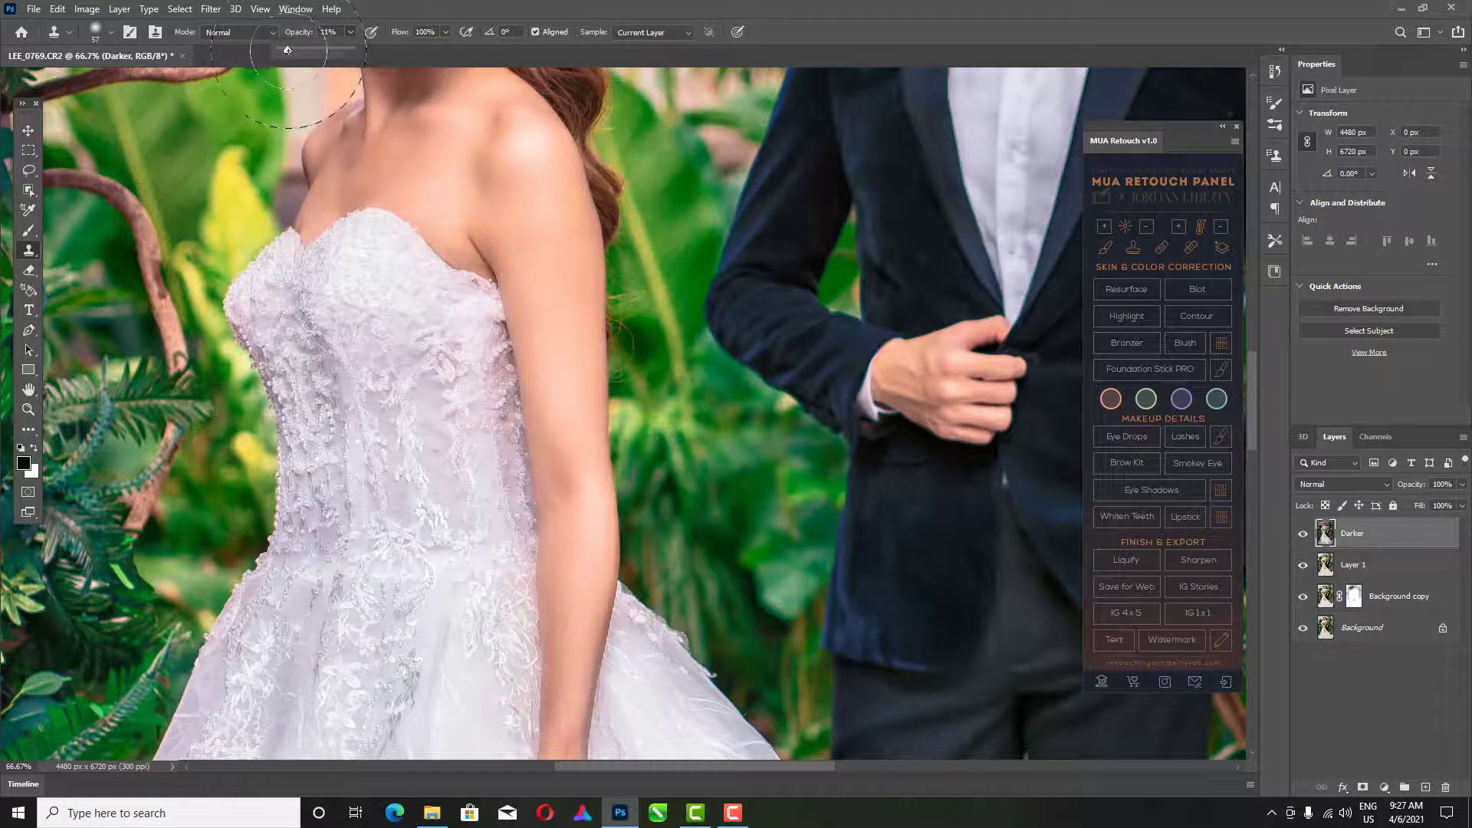
scroll(467, 255, "up", 3)
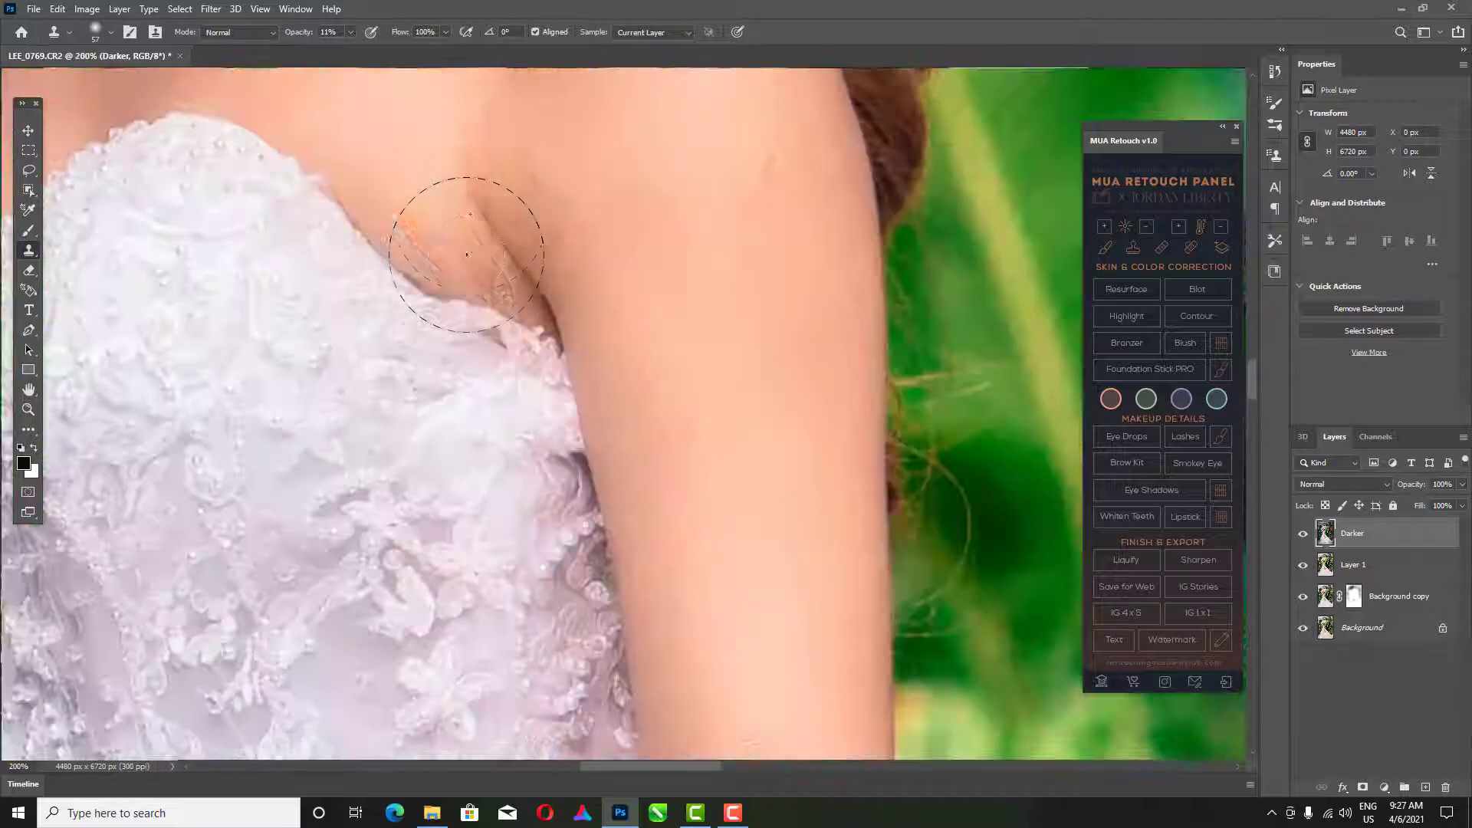
left_click_drag(540, 197, 501, 171)
mouse_move(483, 281)
left_mouse_down()
mouse_move(434, 224)
mouse_move(470, 280)
left_mouse_up()
left_click(478, 248, "alt")
left_click_drag(416, 200, 432, 170)
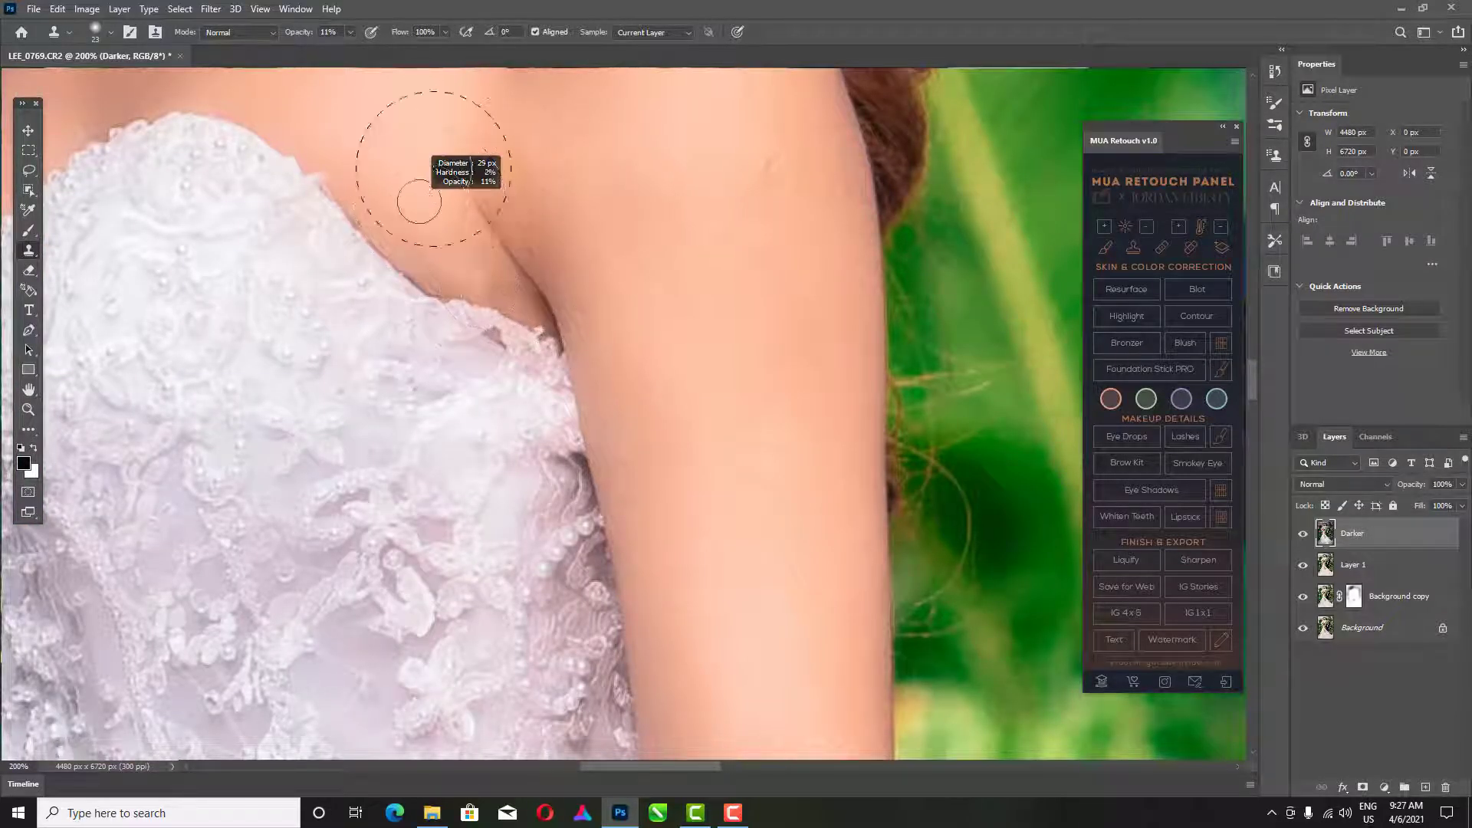
left_click(473, 189)
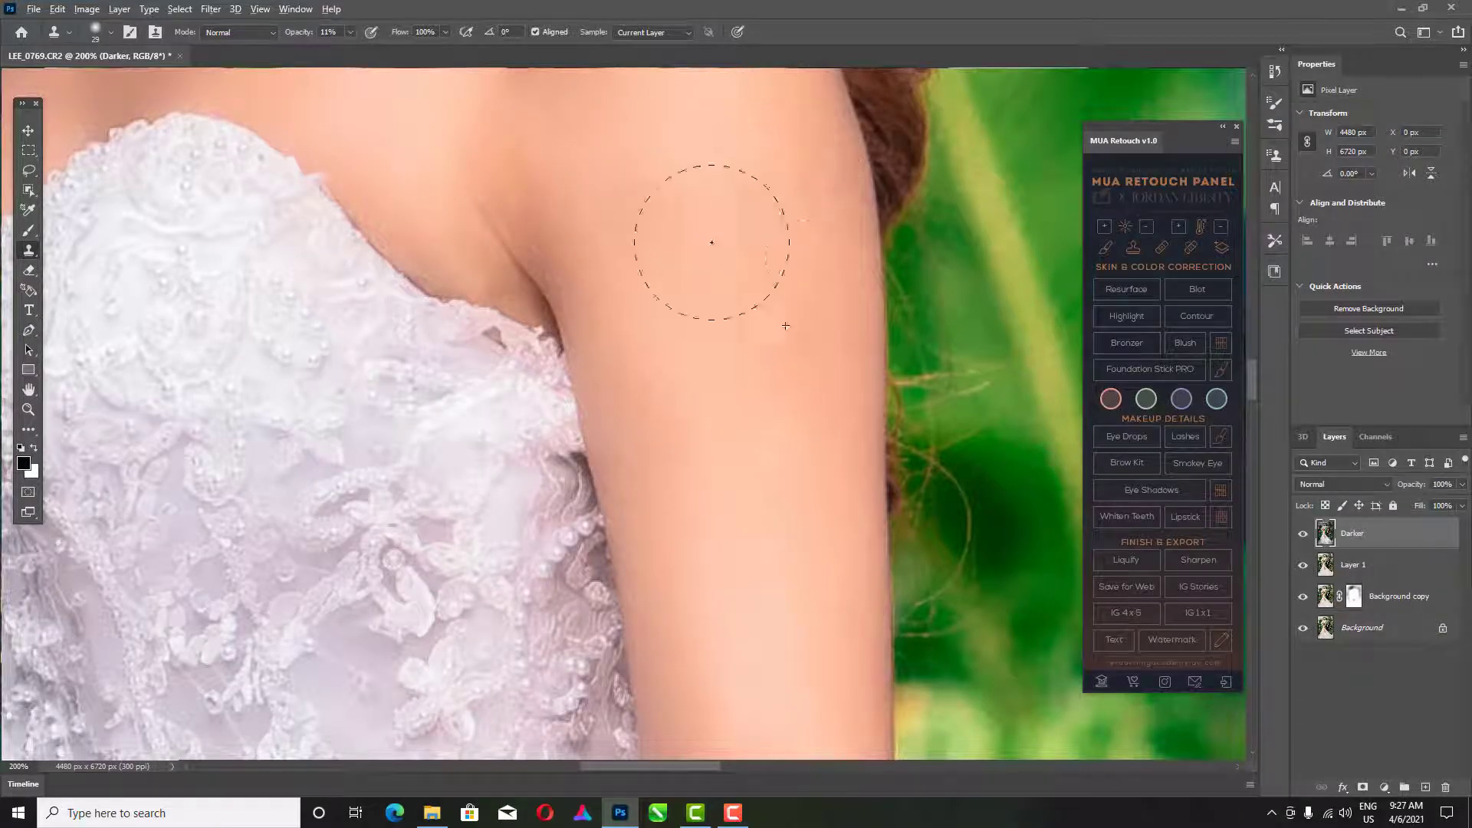
Examine the retouched skin on the bride's shoulder, neck and face up close, as well as the whole portrait
scroll(783, 248, "up", 10)
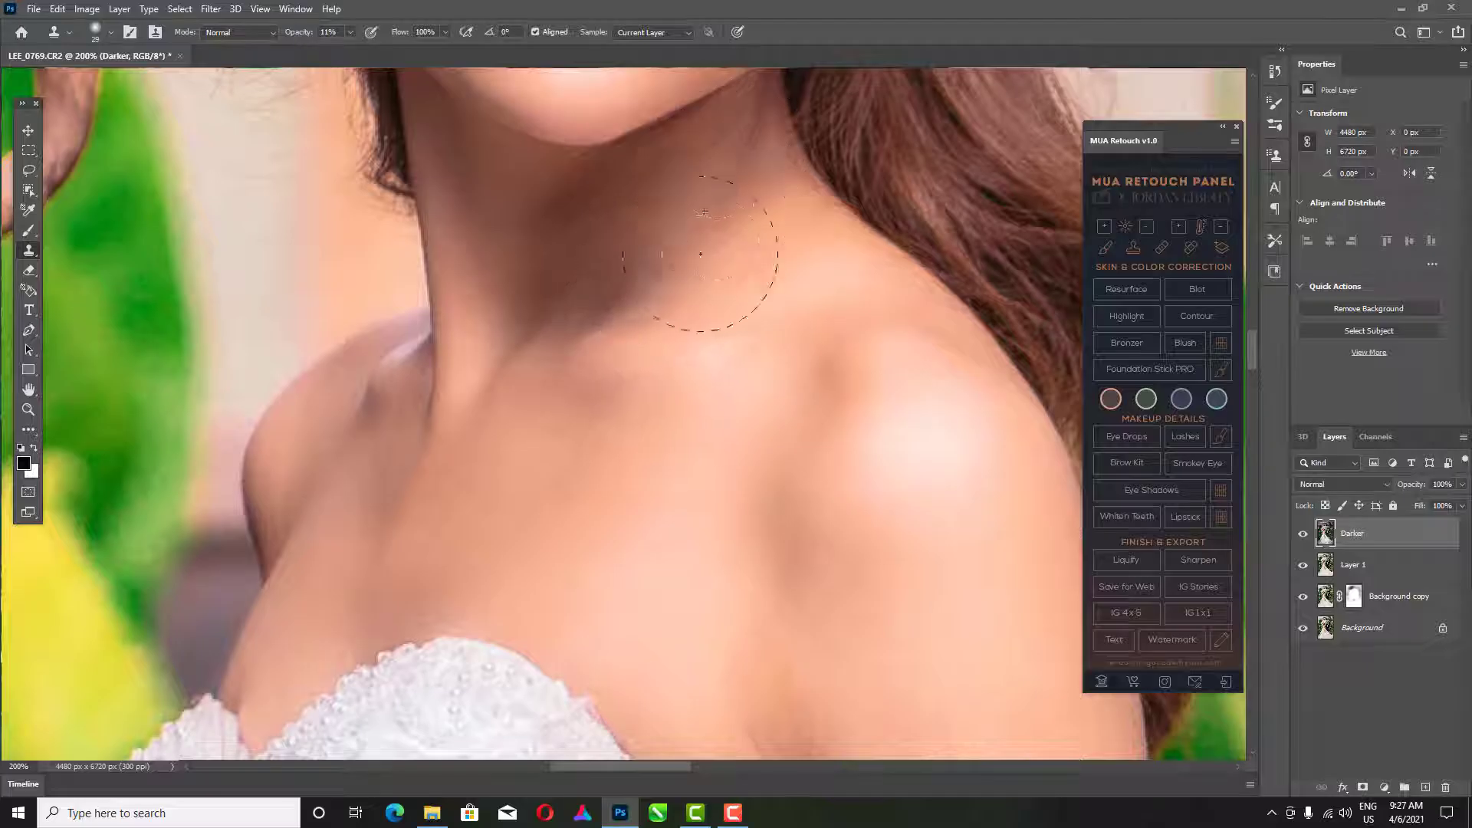
scroll(695, 164, "up", 10)
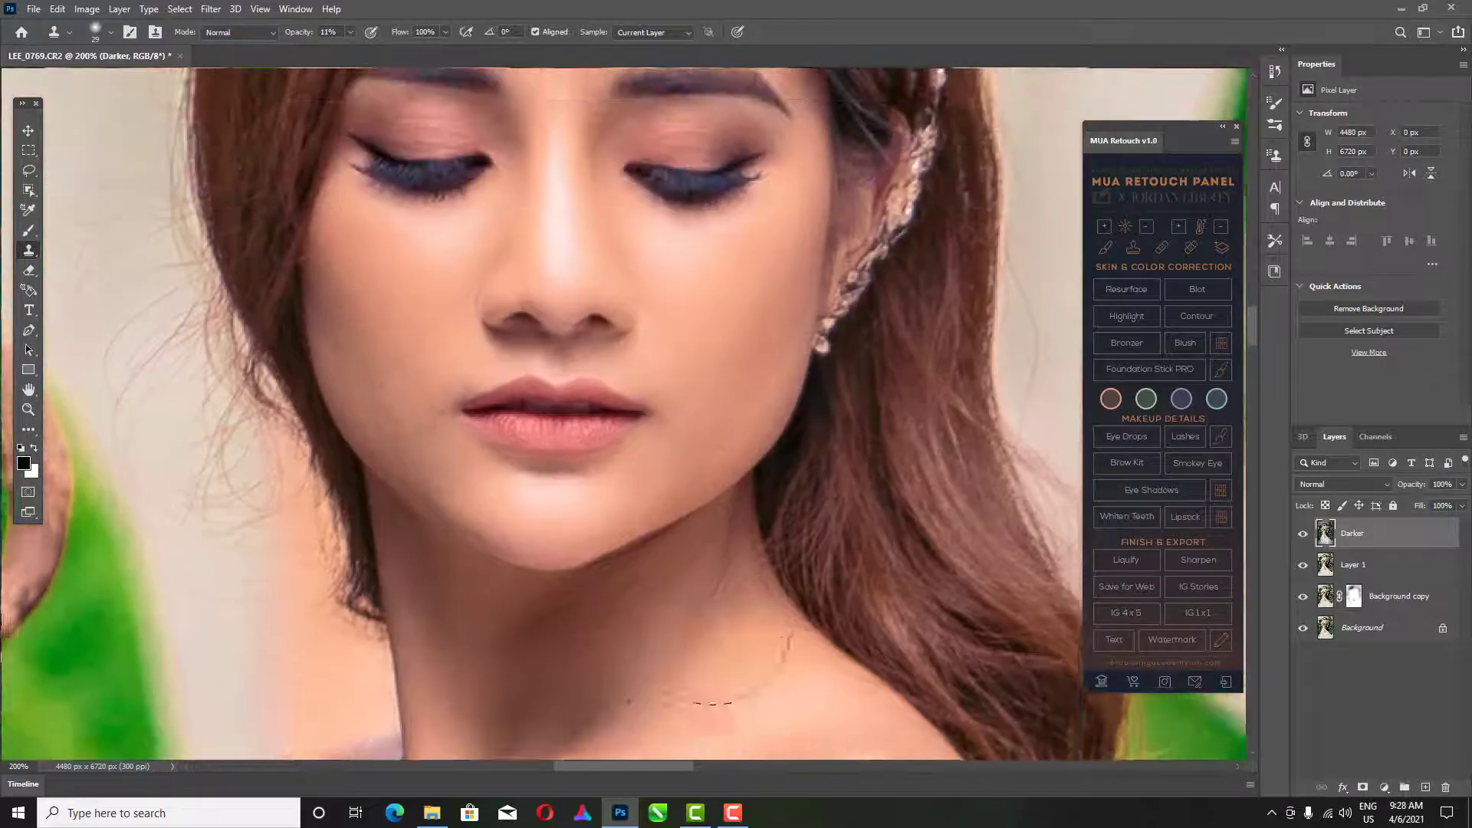
key("alt+space")
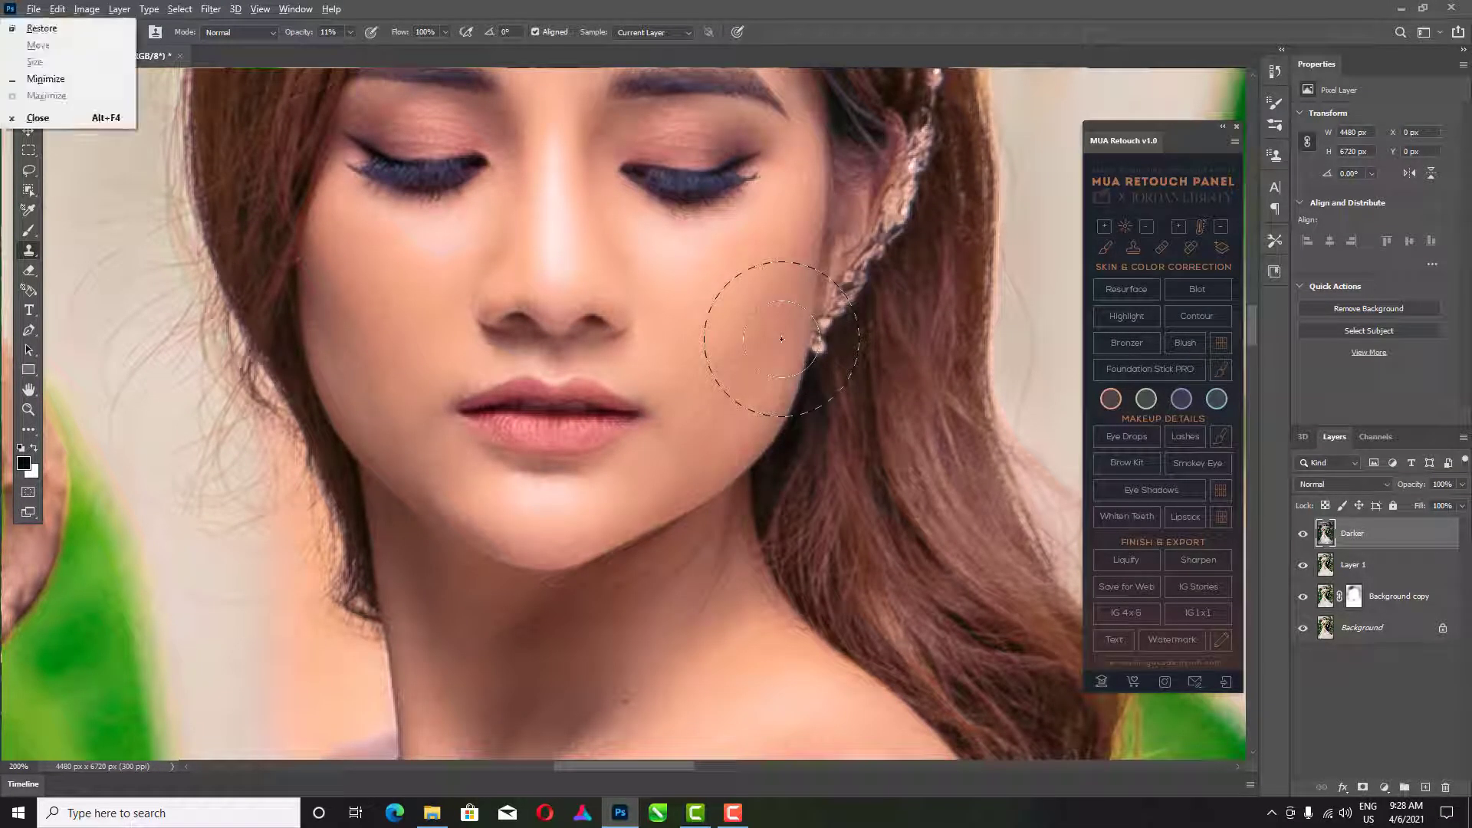
key("Escape")
key("alt+space")
scroll(679, 334, "down", 7)
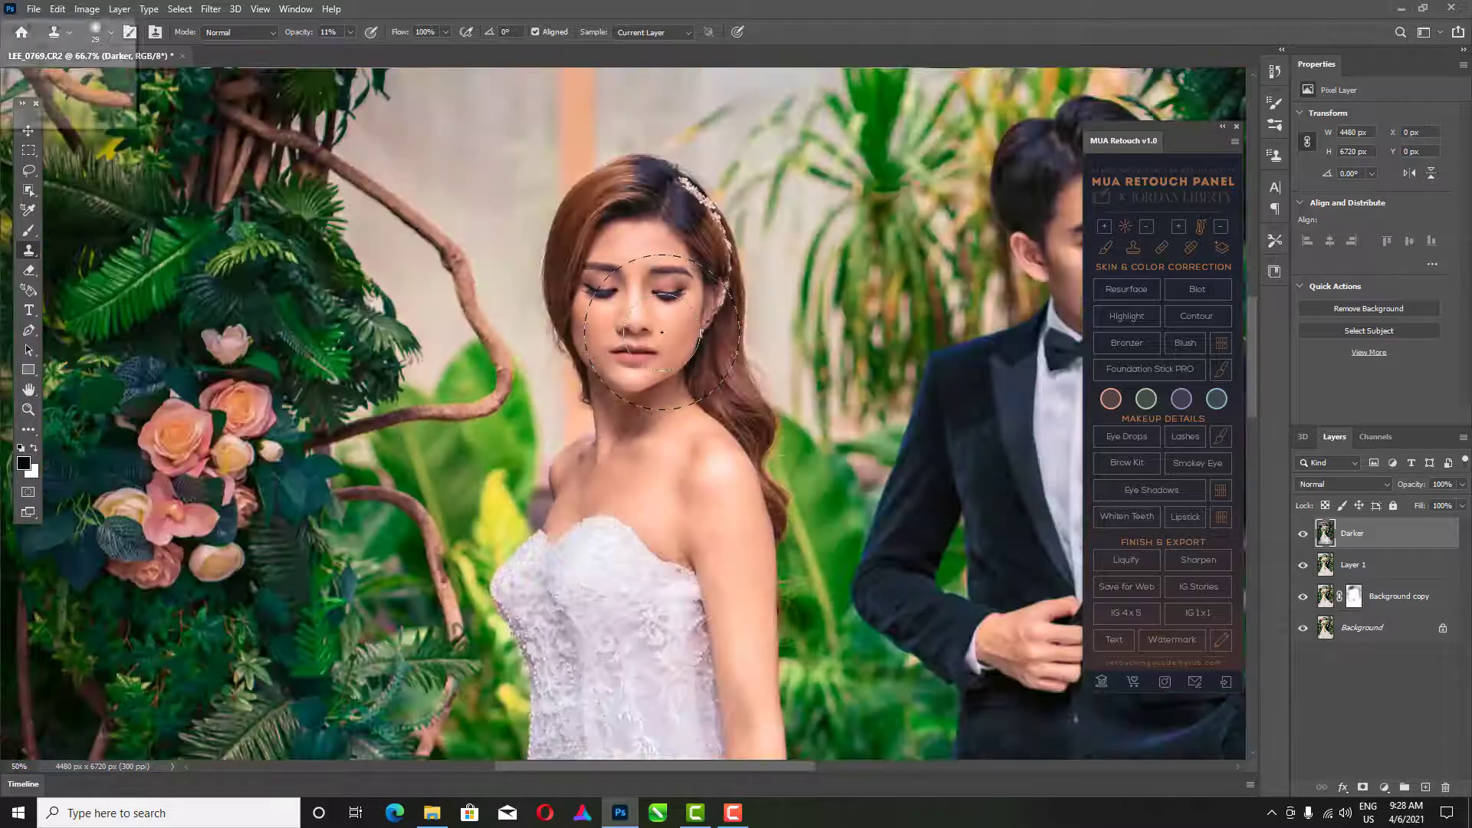
scroll(661, 331, "down", 1)
key("alt+space")
scroll(661, 331, "down", 1)
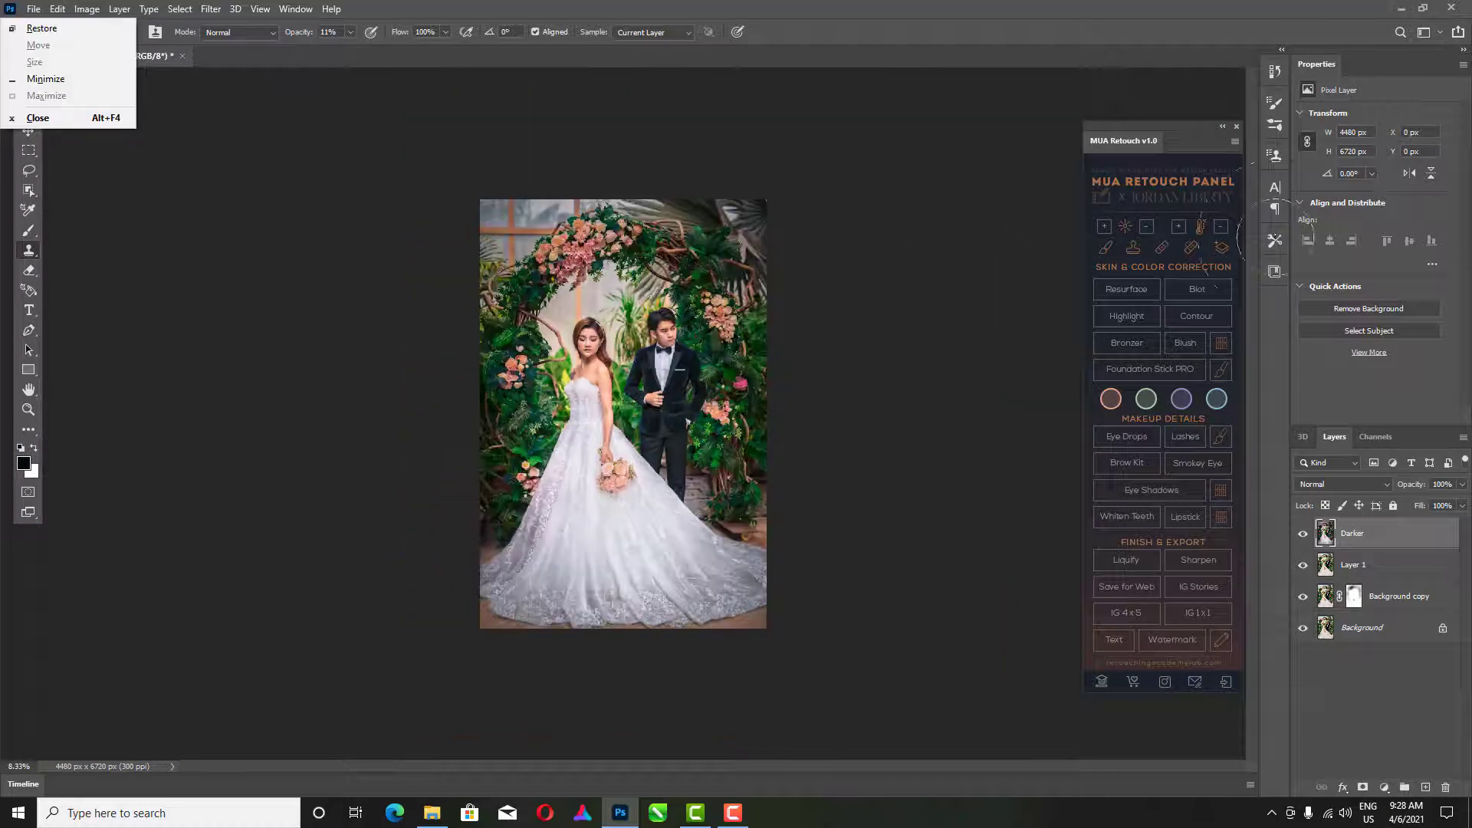
key("Escape")
Compare the retouched portrait with the original by isolating the Background layer and restoring the other layers several times
left_click(1304, 628, "alt")
left_click(1304, 629, "alt")
left_click(1304, 628, "alt")
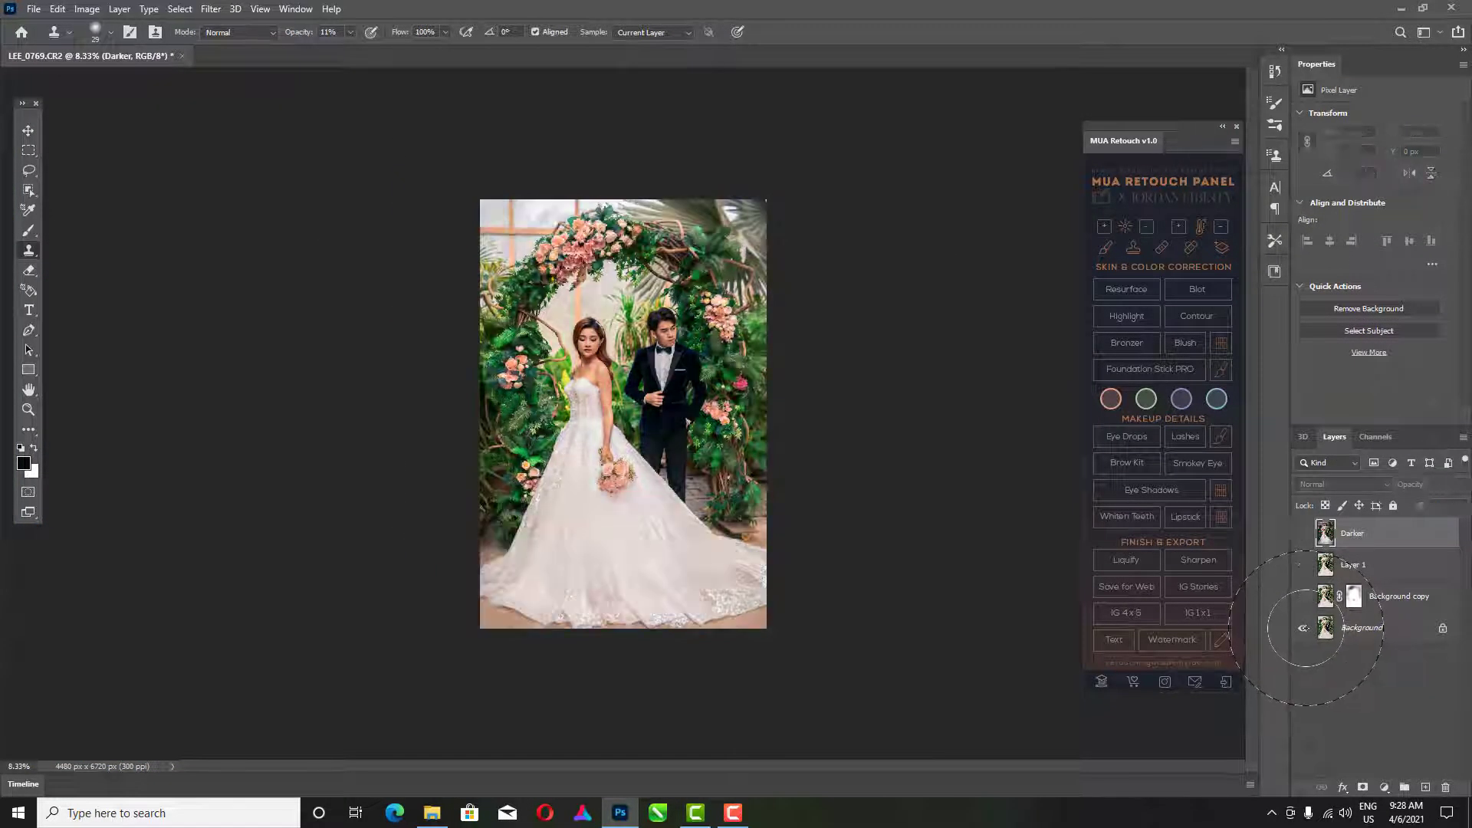
left_click(1303, 628, "alt")
left_click(1303, 628, "alt")
left_click(1303, 628, "alt")
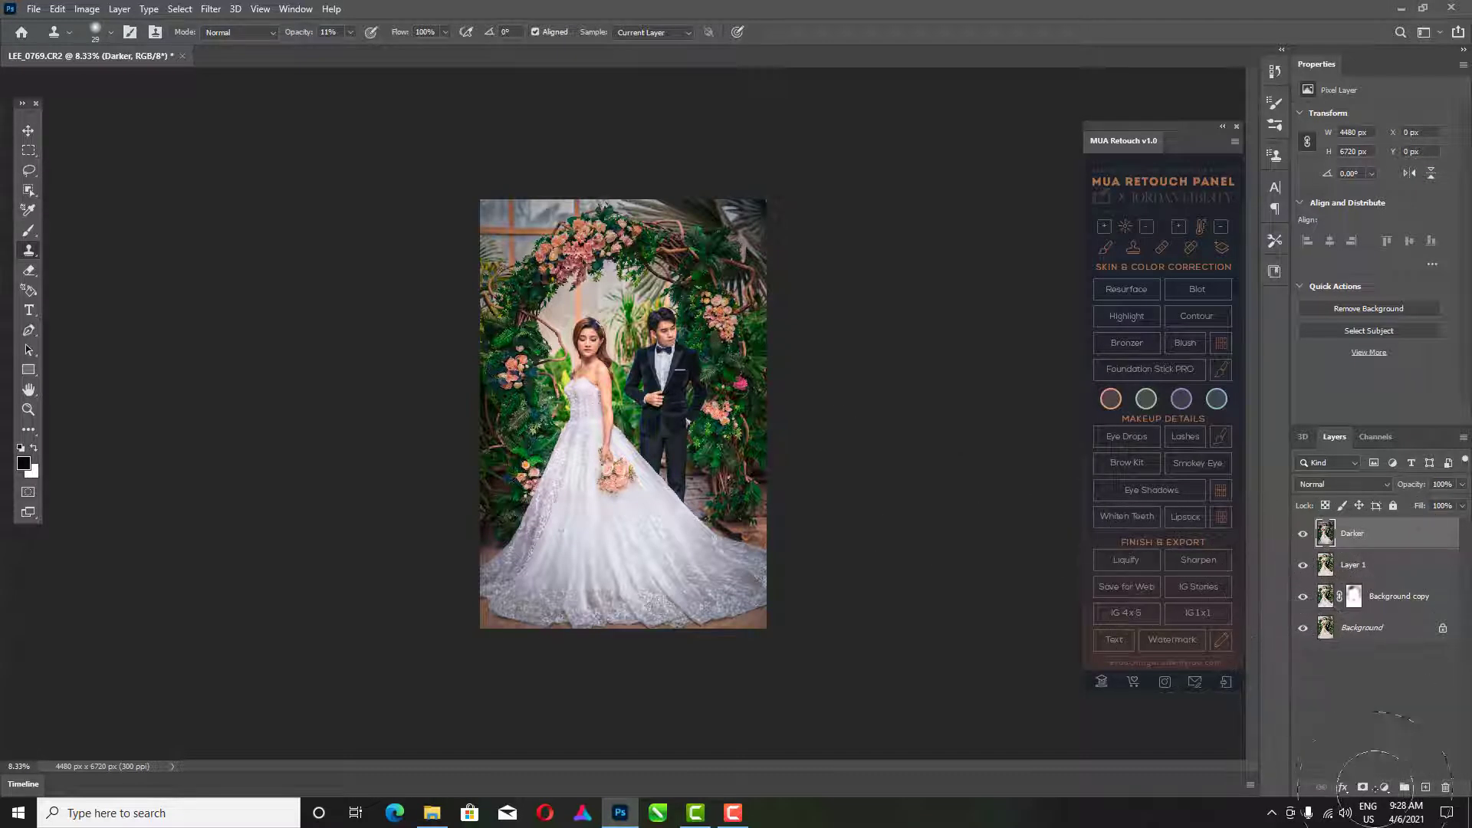
Open the Darker layer in the Camera Raw Filter and shape its point curve, mapping input 178 to 185 and input 73 to 75
left_click(1384, 787)
left_click(210, 8)
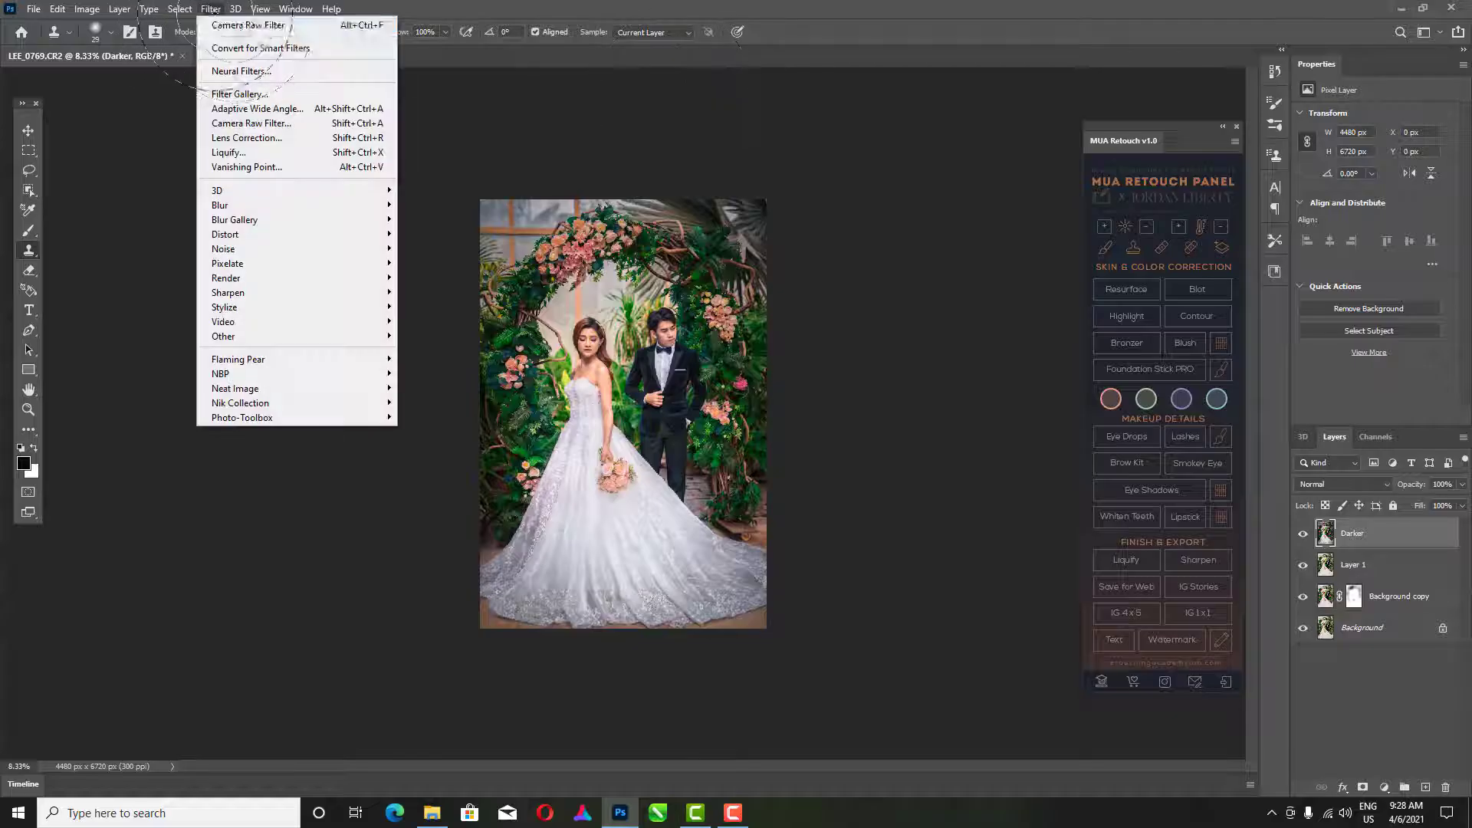
key("Escape")
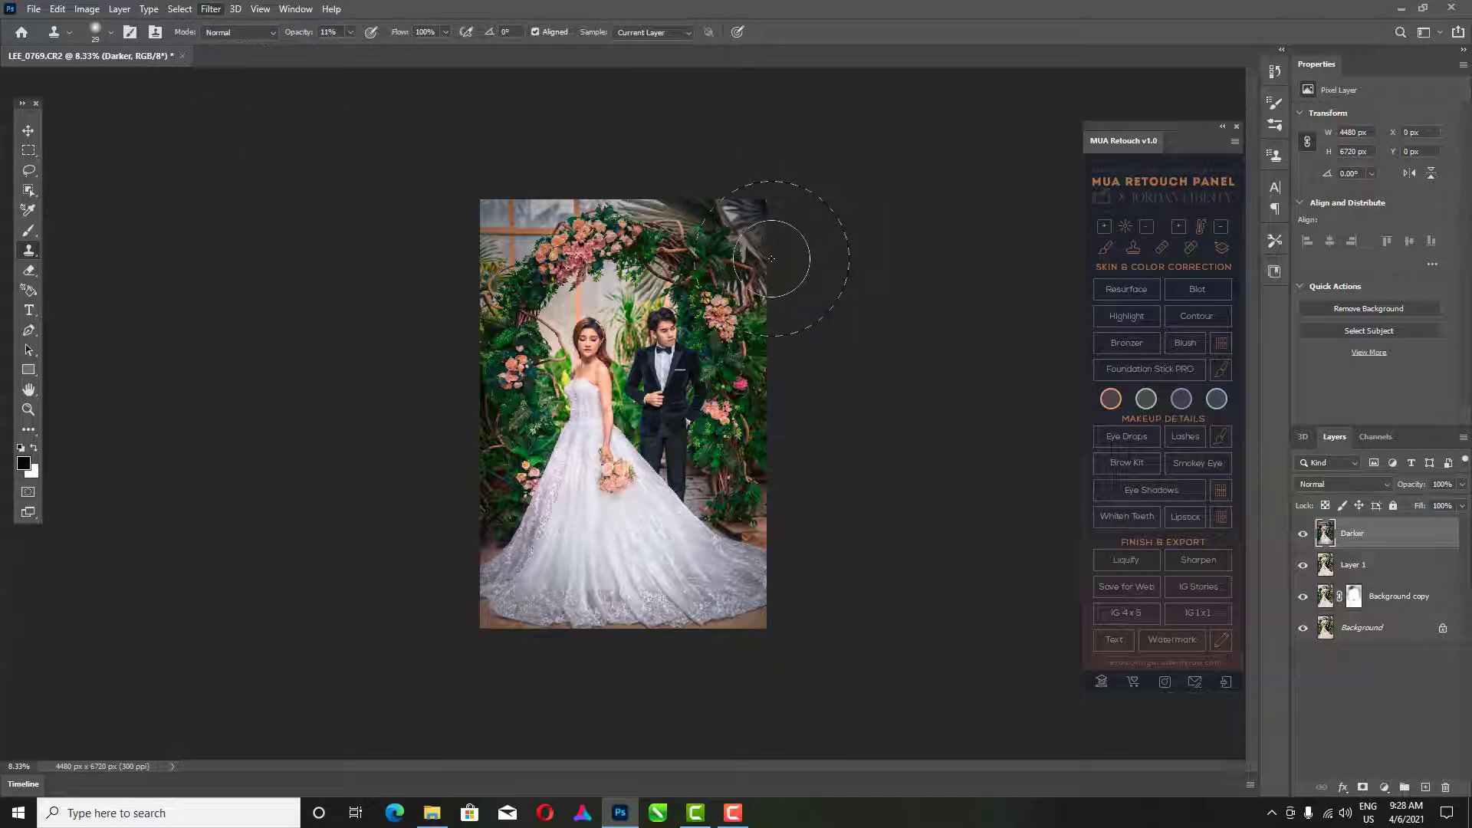
key("shift+ctrl+a")
left_click(1254, 243)
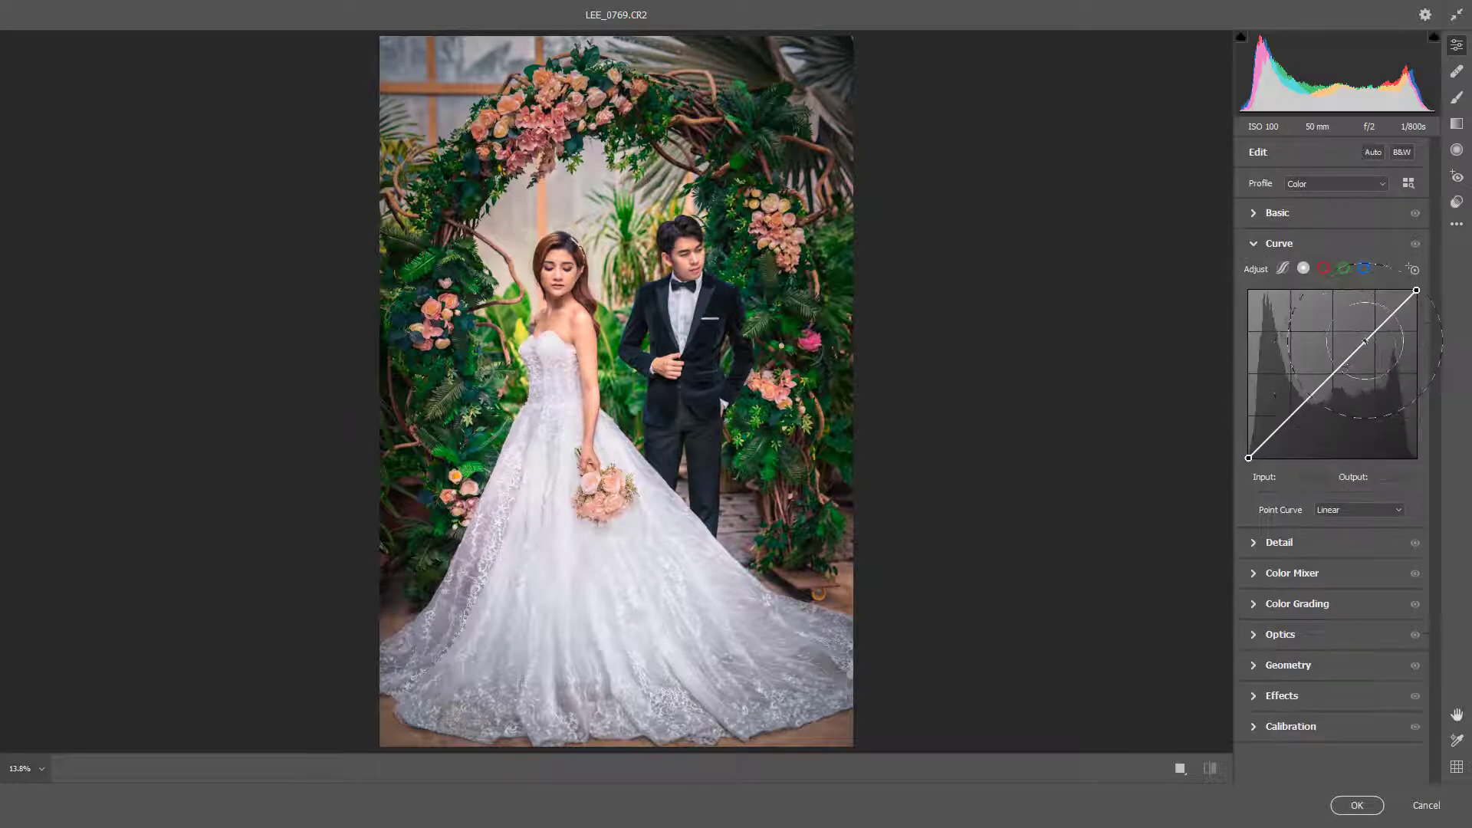
left_click_drag(1362, 344, 1367, 335)
left_click(1272, 438)
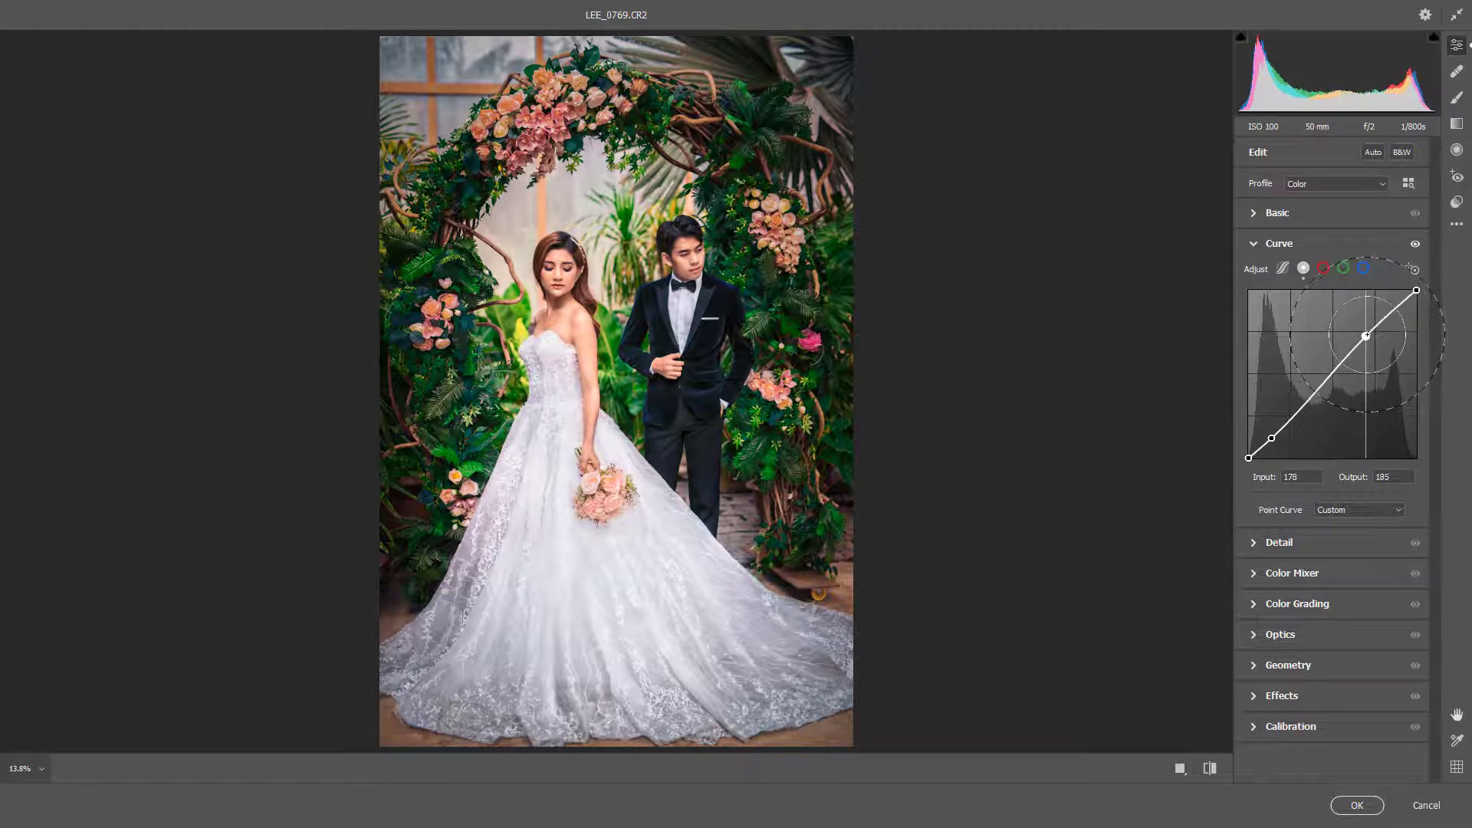
left_click_drag(1272, 437, 1297, 408)
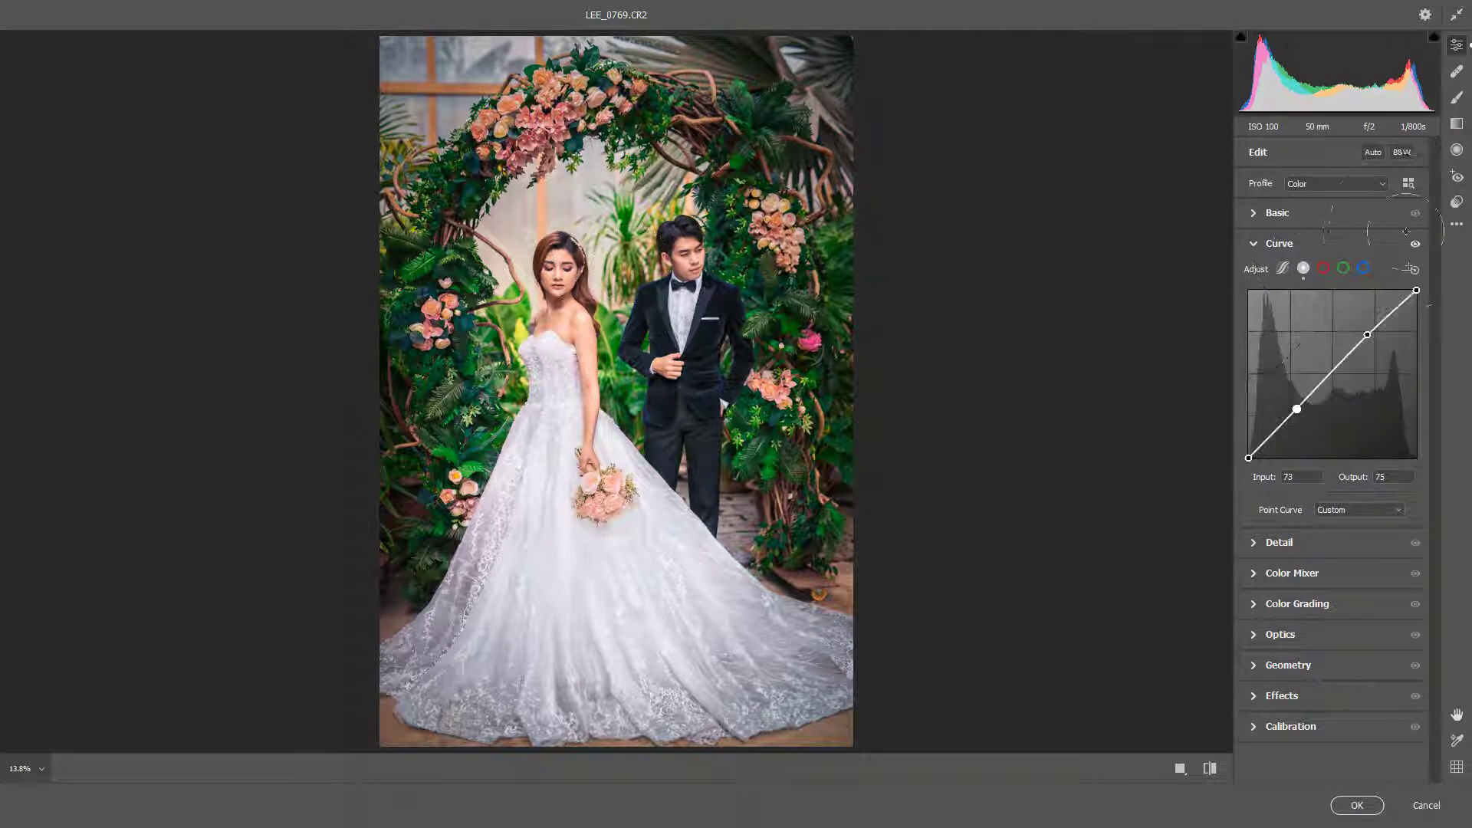
left_click(1457, 97)
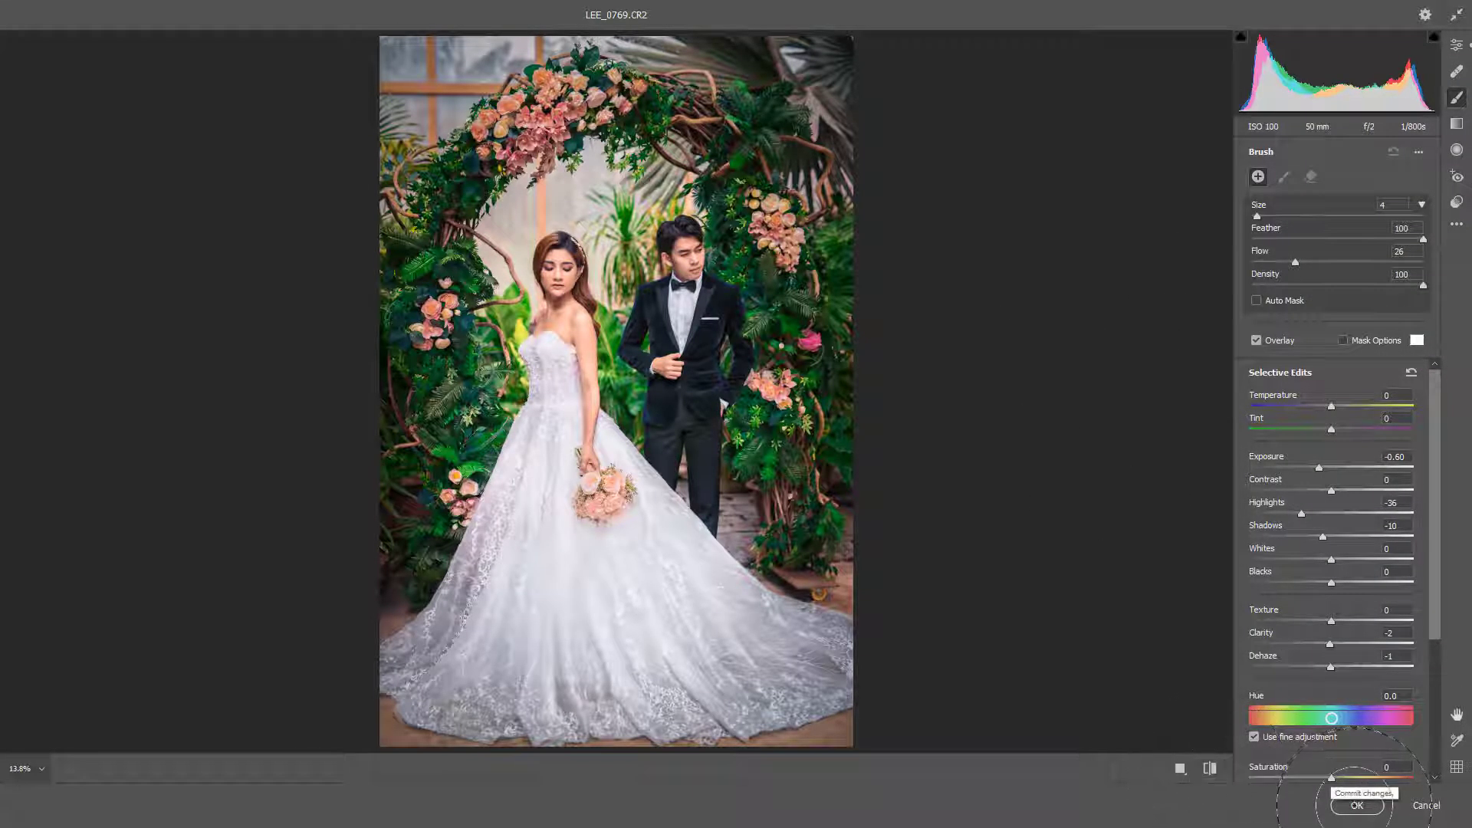
left_click_drag(1331, 406, 1315, 406)
left_click(1457, 44)
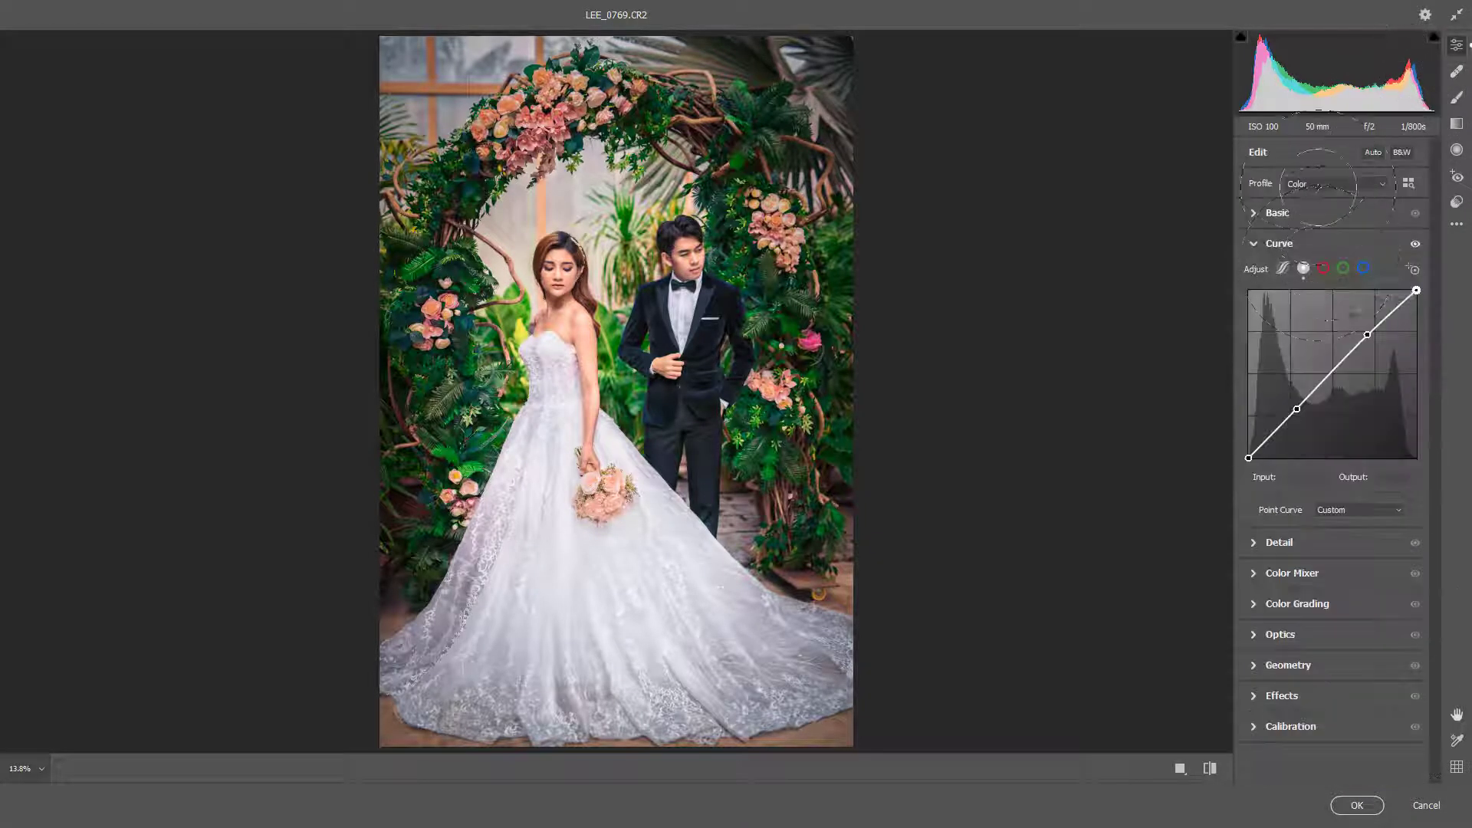
Cool the white balance temperature to -6 and tint the Color Grading shadows slightly yellow-green
left_click(1261, 213)
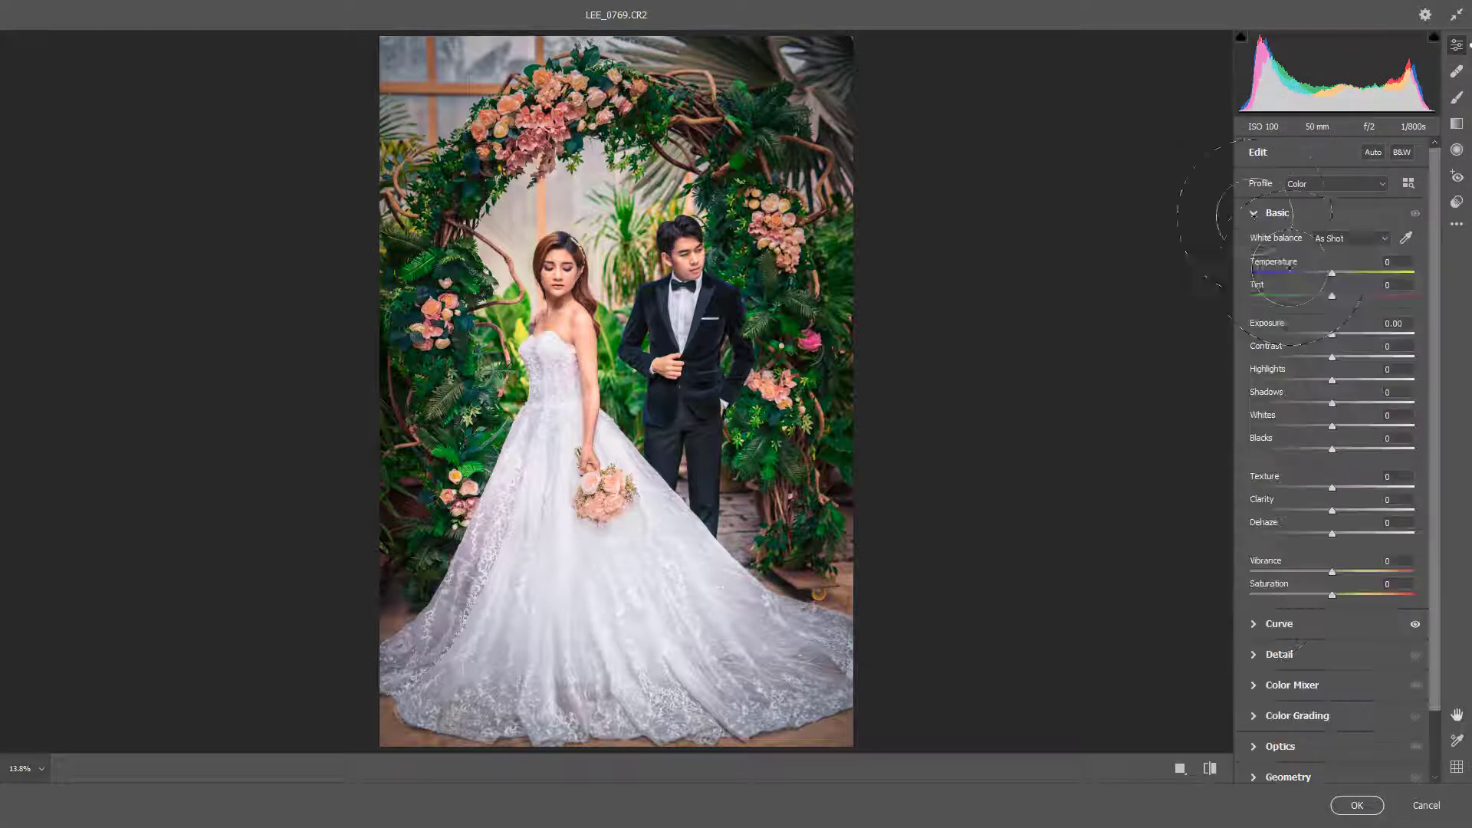
left_click_drag(1332, 273, 1327, 274)
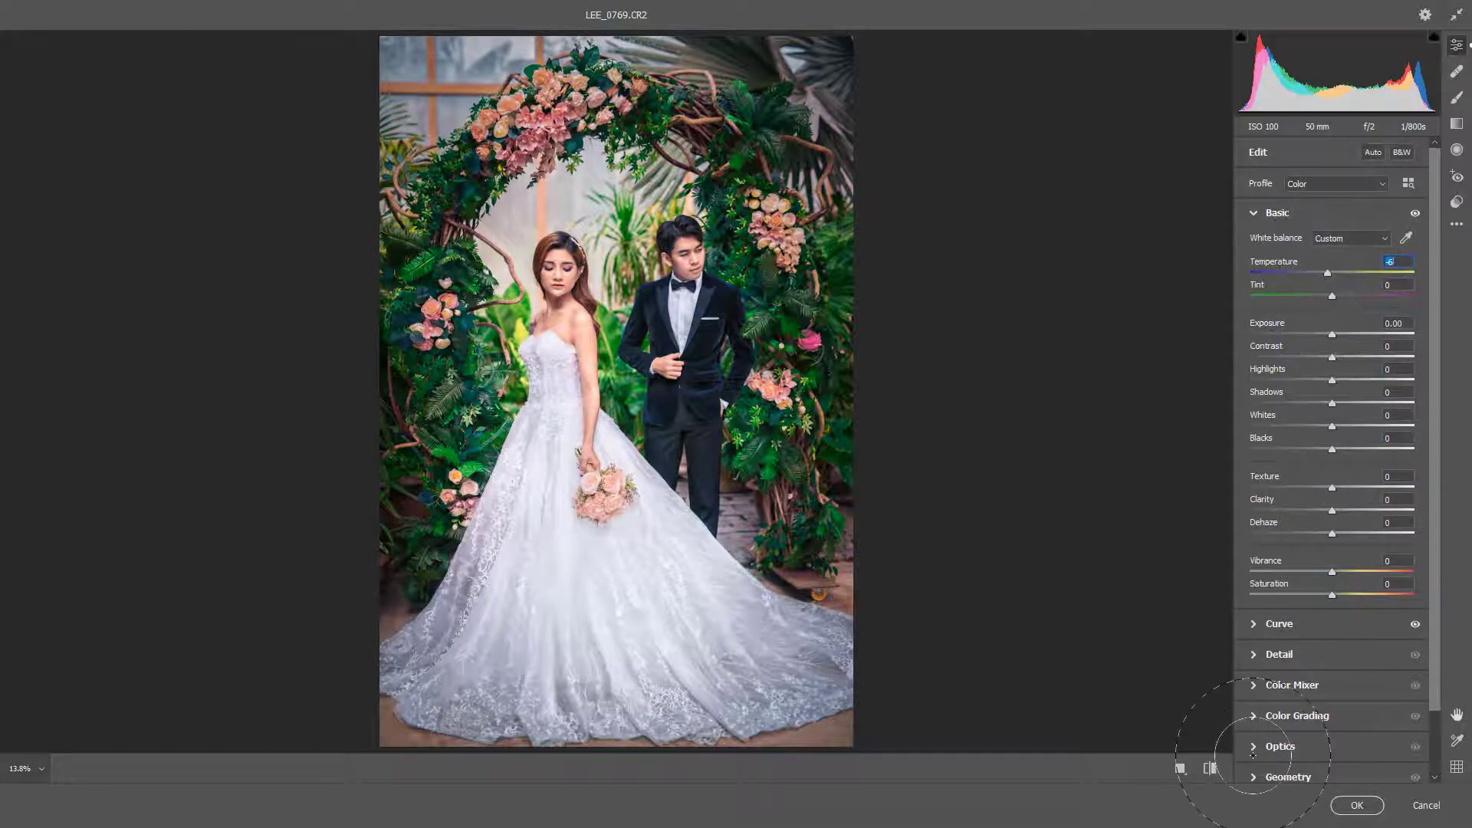
left_click(1273, 715)
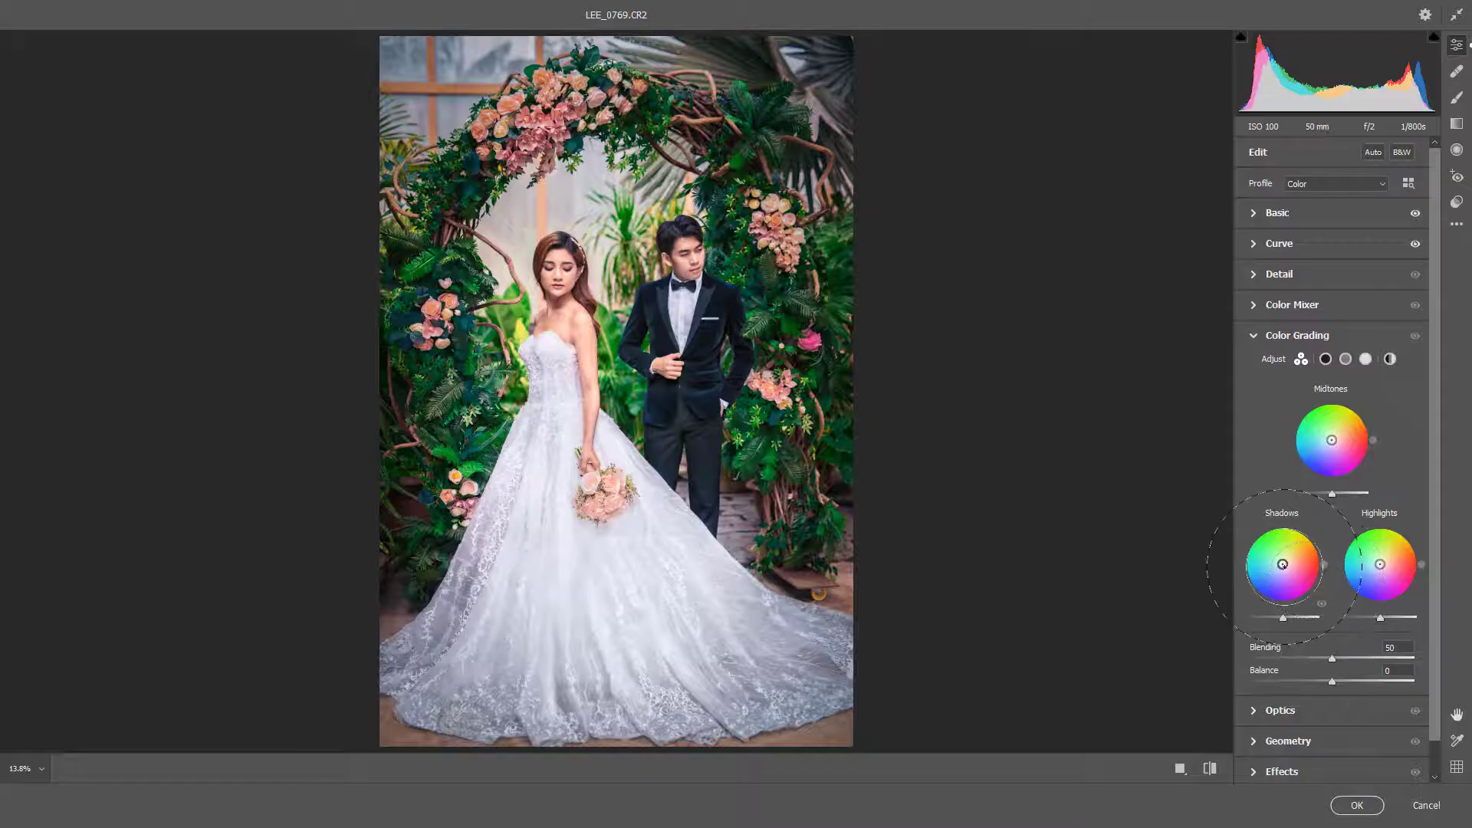
left_click_drag(1282, 565, 1285, 553)
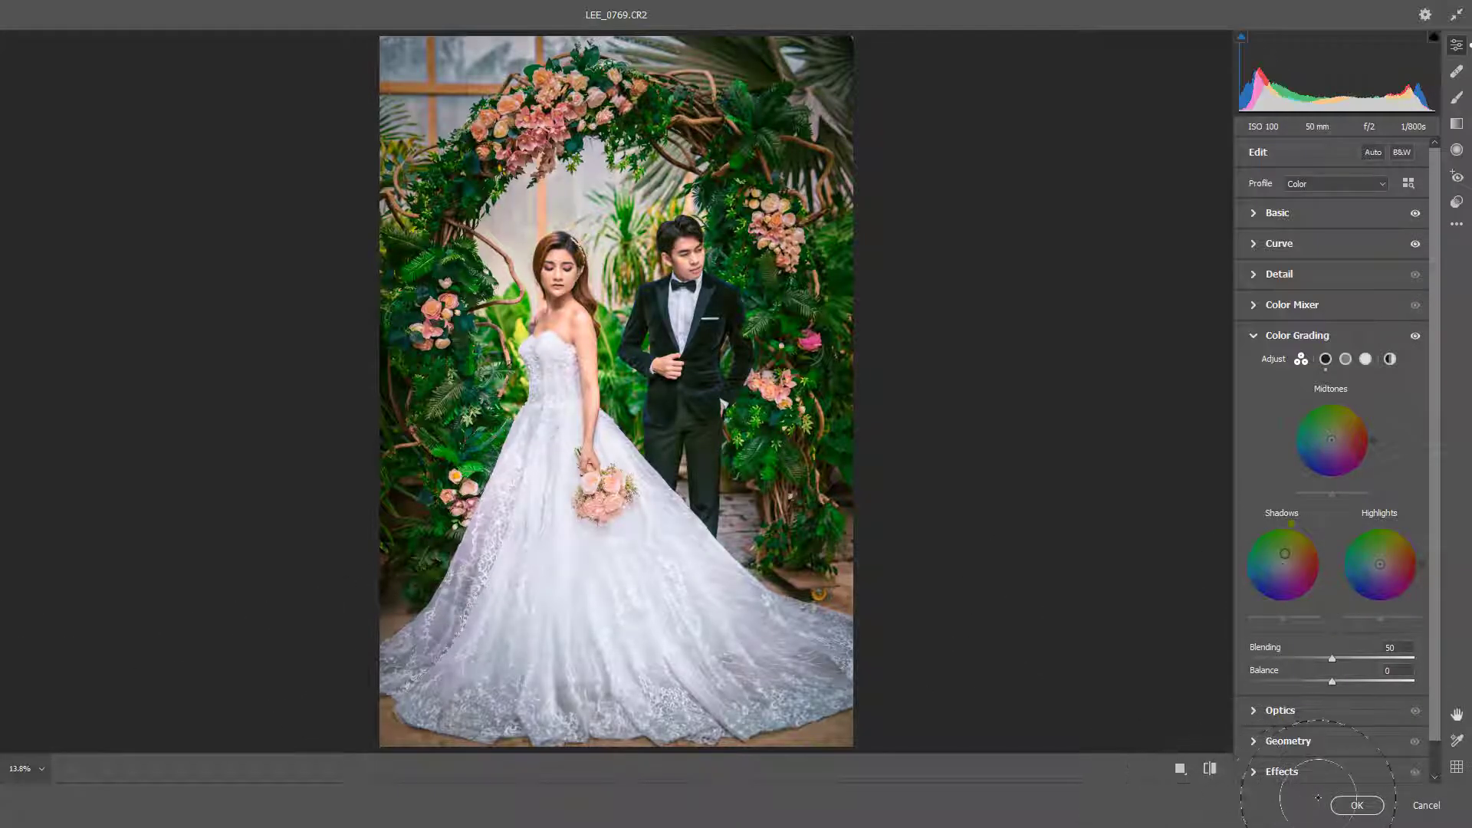
left_click_drag(1332, 440, 1332, 440)
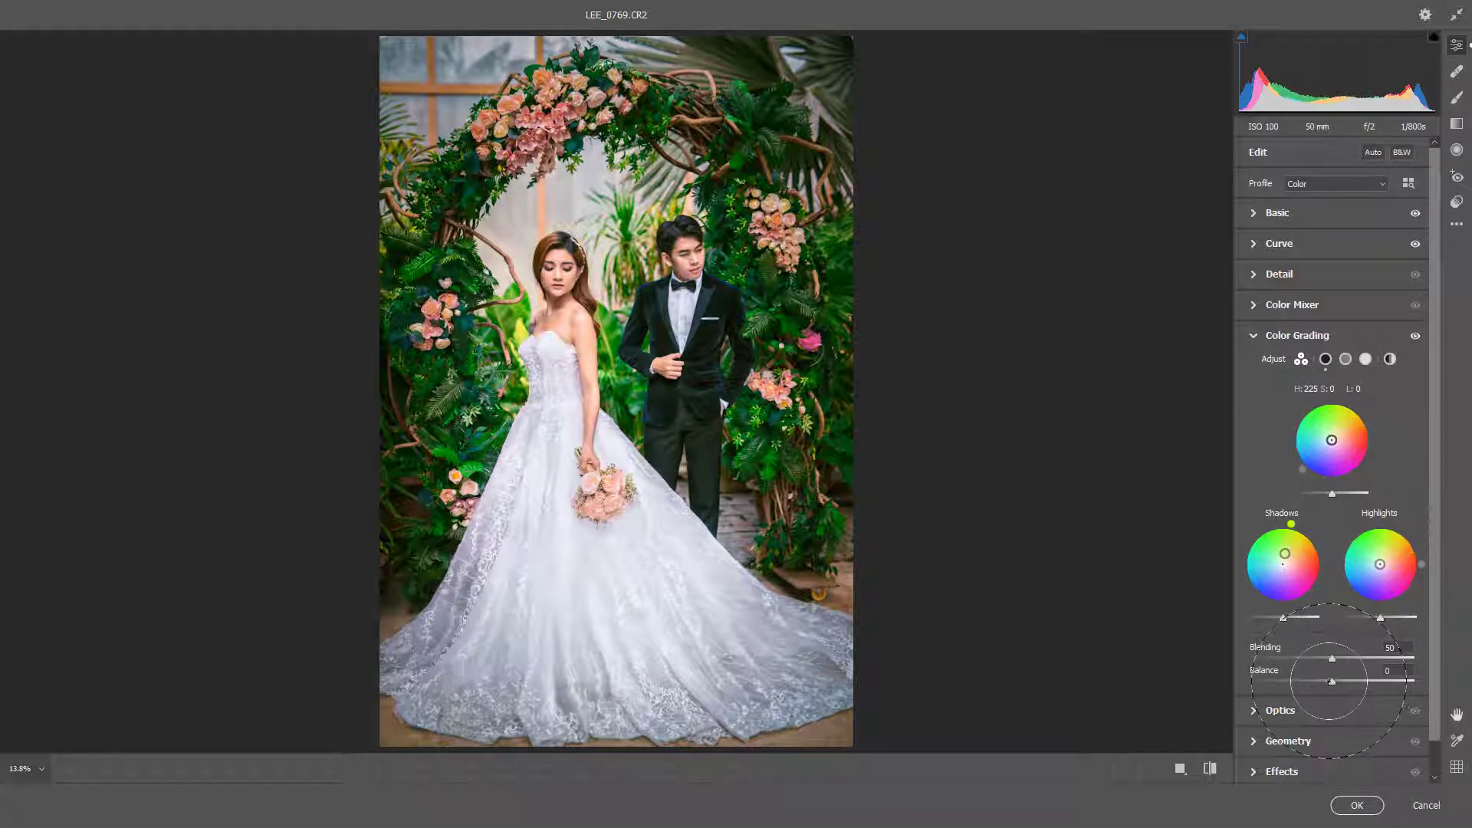
Set the Color Grading Blending to 44 and Balance to -8, and commit the Camera Raw edits after a before/after check
mouse_move(1332, 682)
left_mouse_down()
mouse_move(1348, 683)
mouse_move(1316, 678)
mouse_move(1386, 657)
mouse_move(1321, 655)
left_mouse_up()
key("backslash")
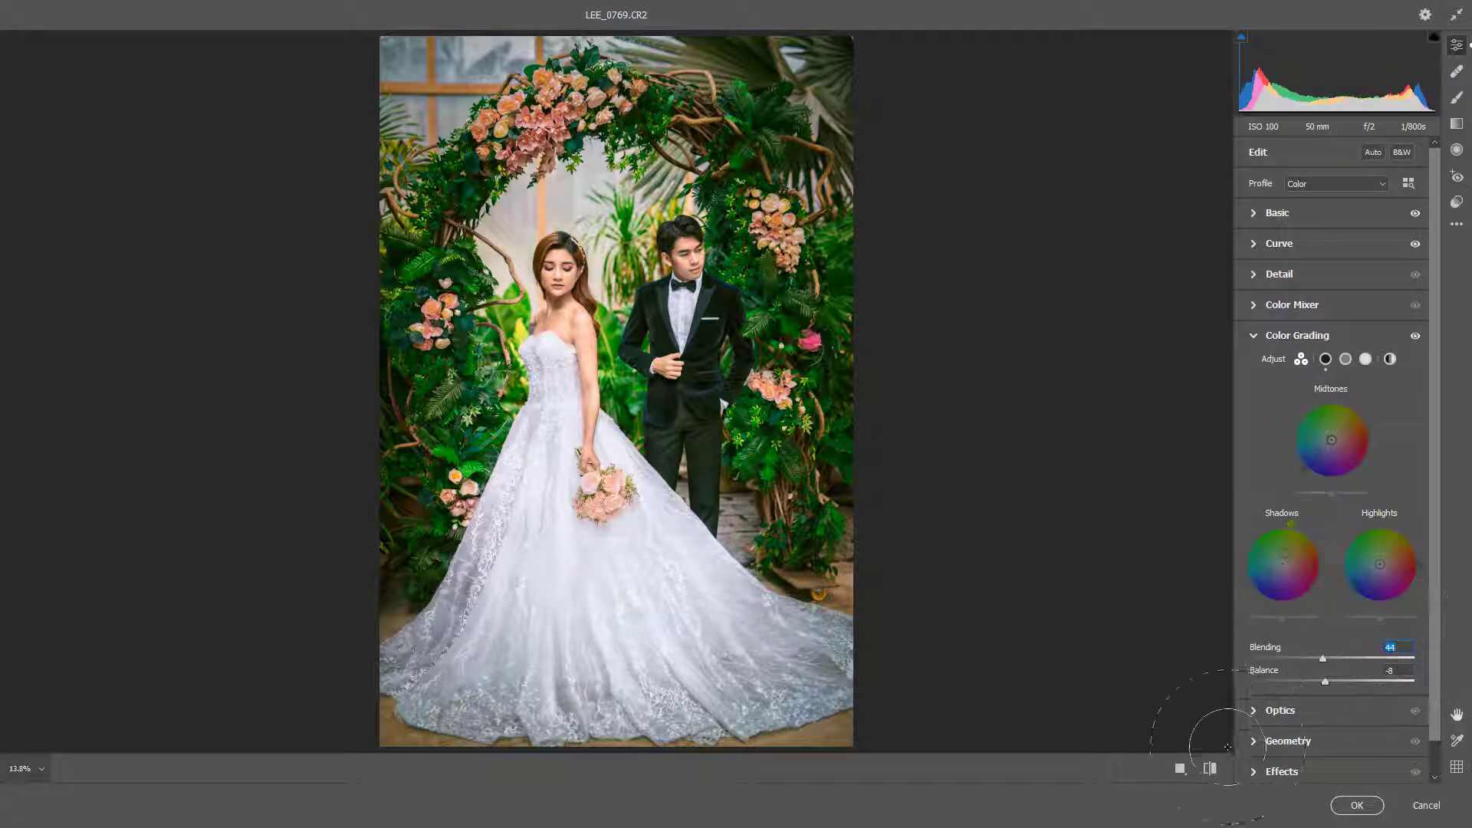
left_click(1209, 770)
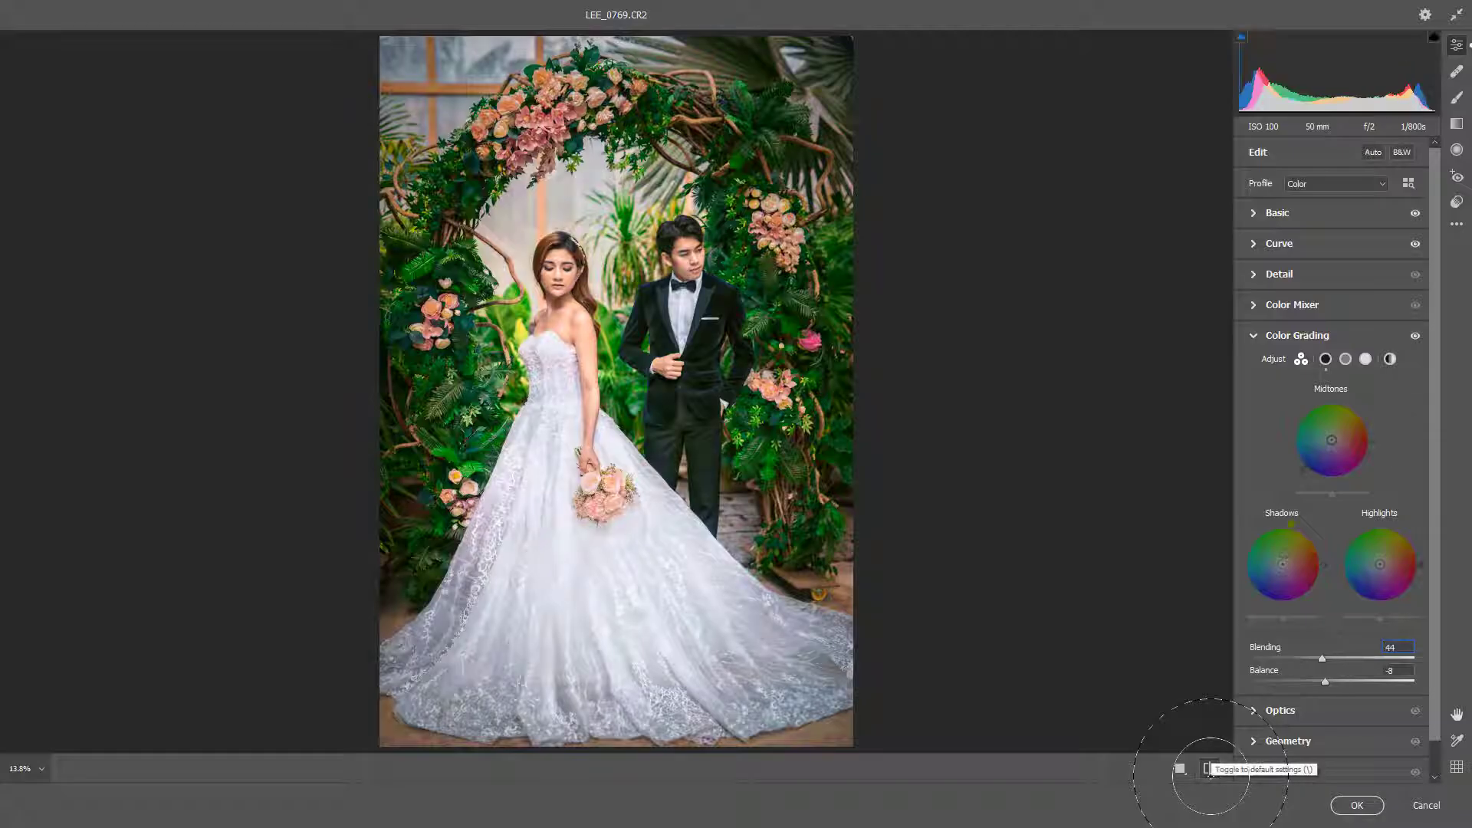
left_click(1208, 771)
left_click(1207, 770)
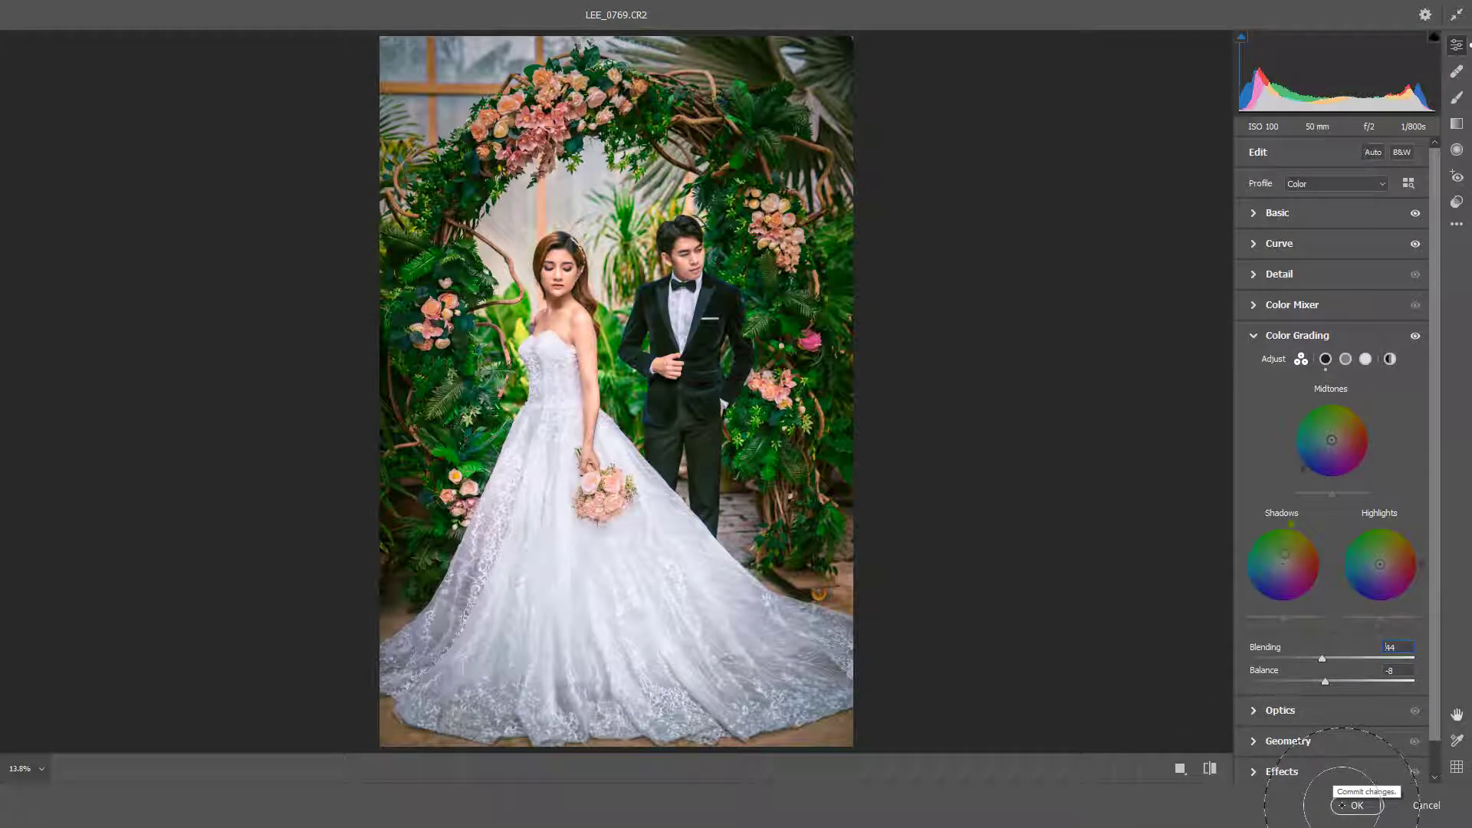
left_click_drag(1332, 438, 1334, 439)
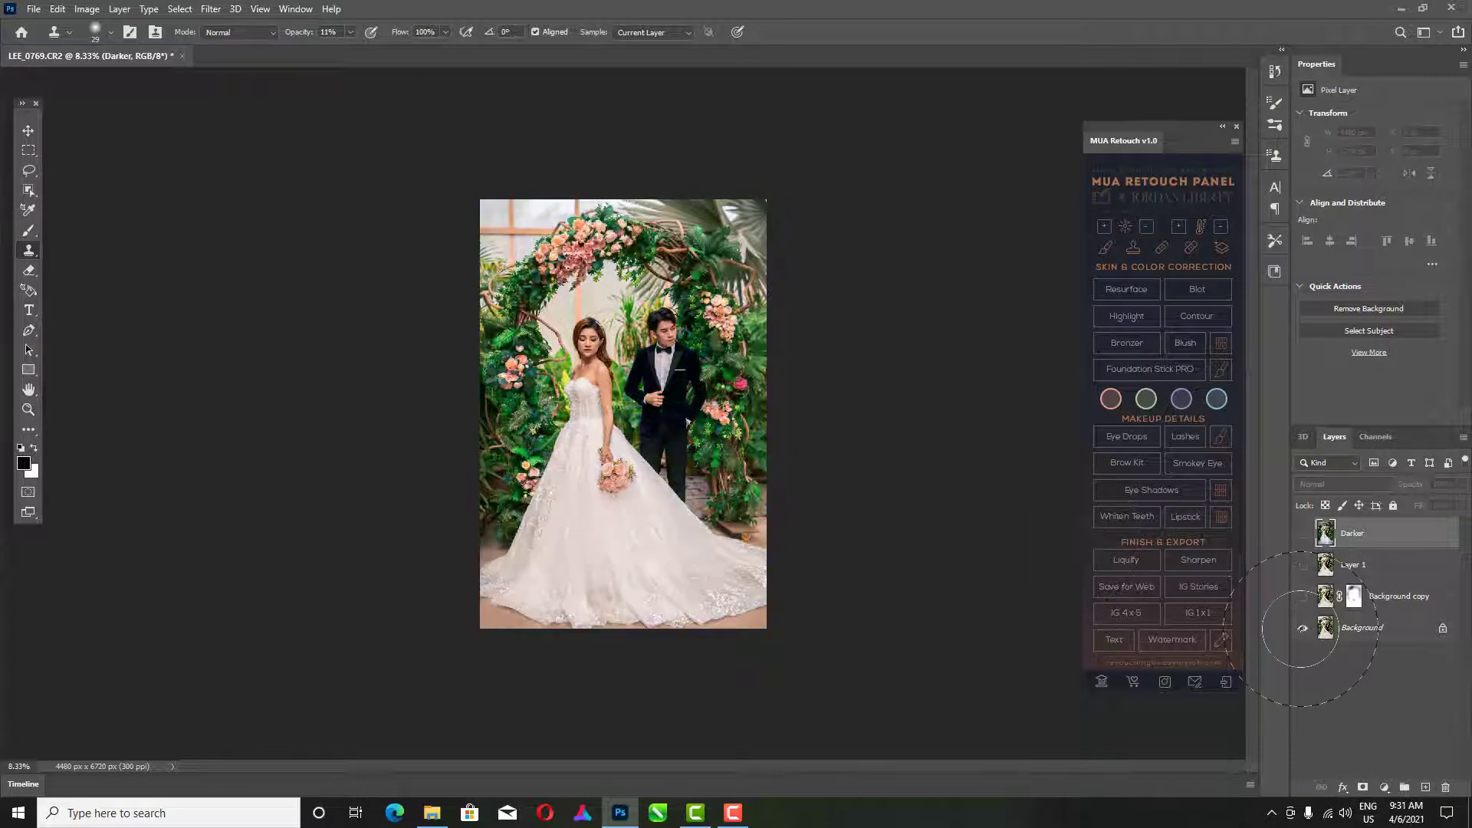
Compare the color-graded couple with the unedited Background layer at a closer zoom
scroll(844, 475, "up", 1)
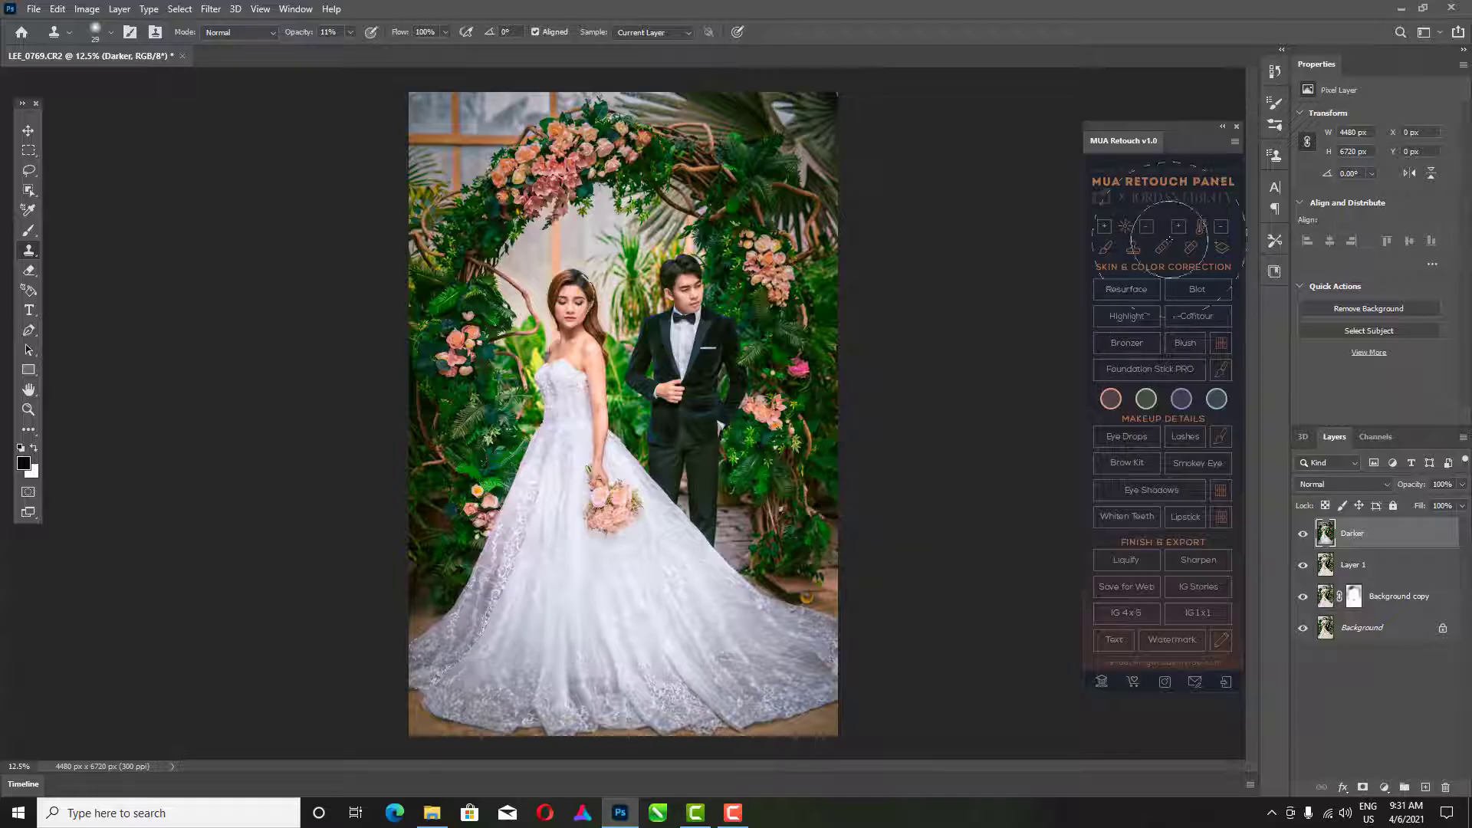
left_click(1224, 126)
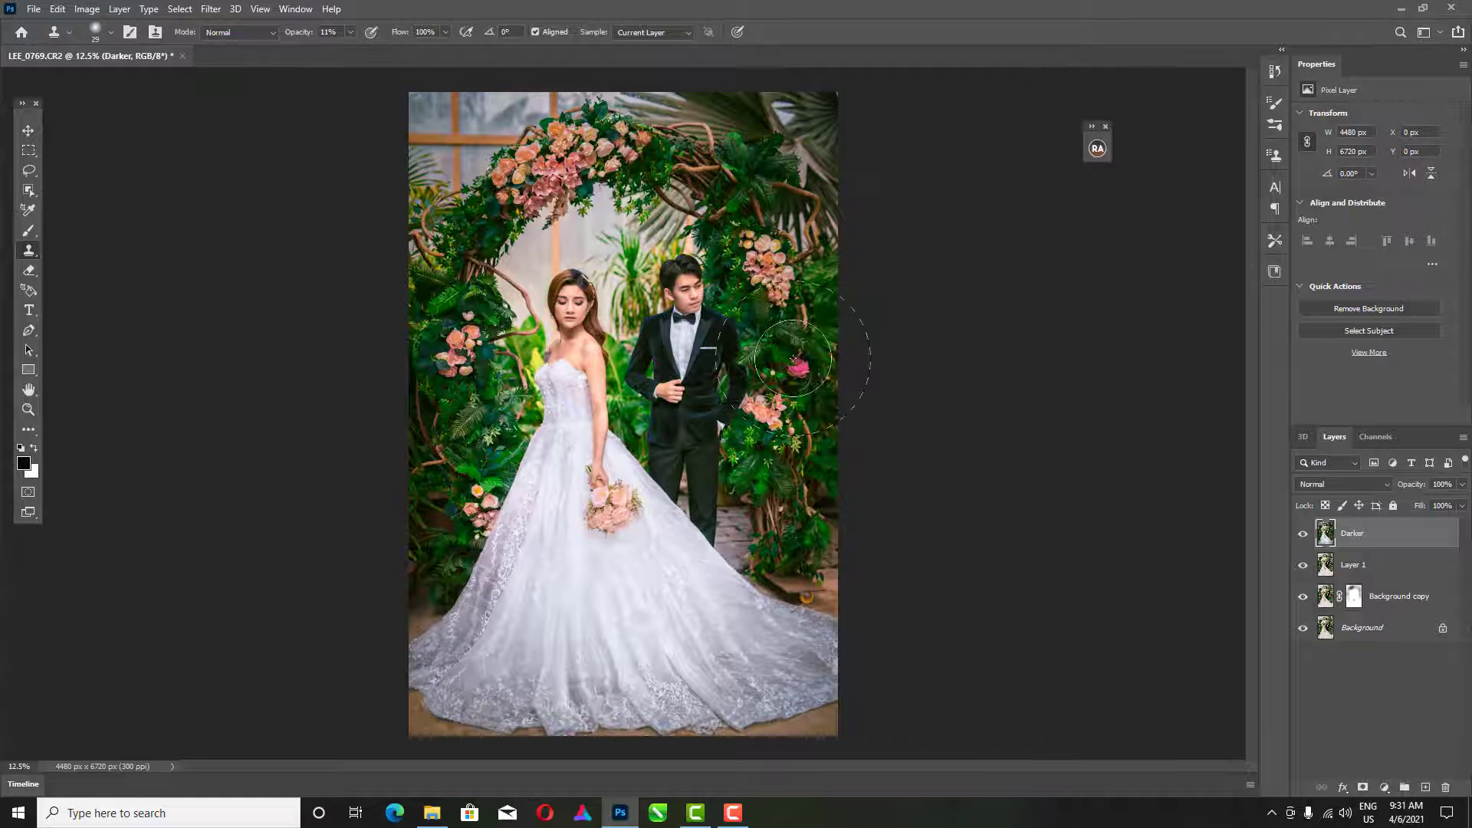
scroll(792, 359, "up", 1)
left_click(1098, 148)
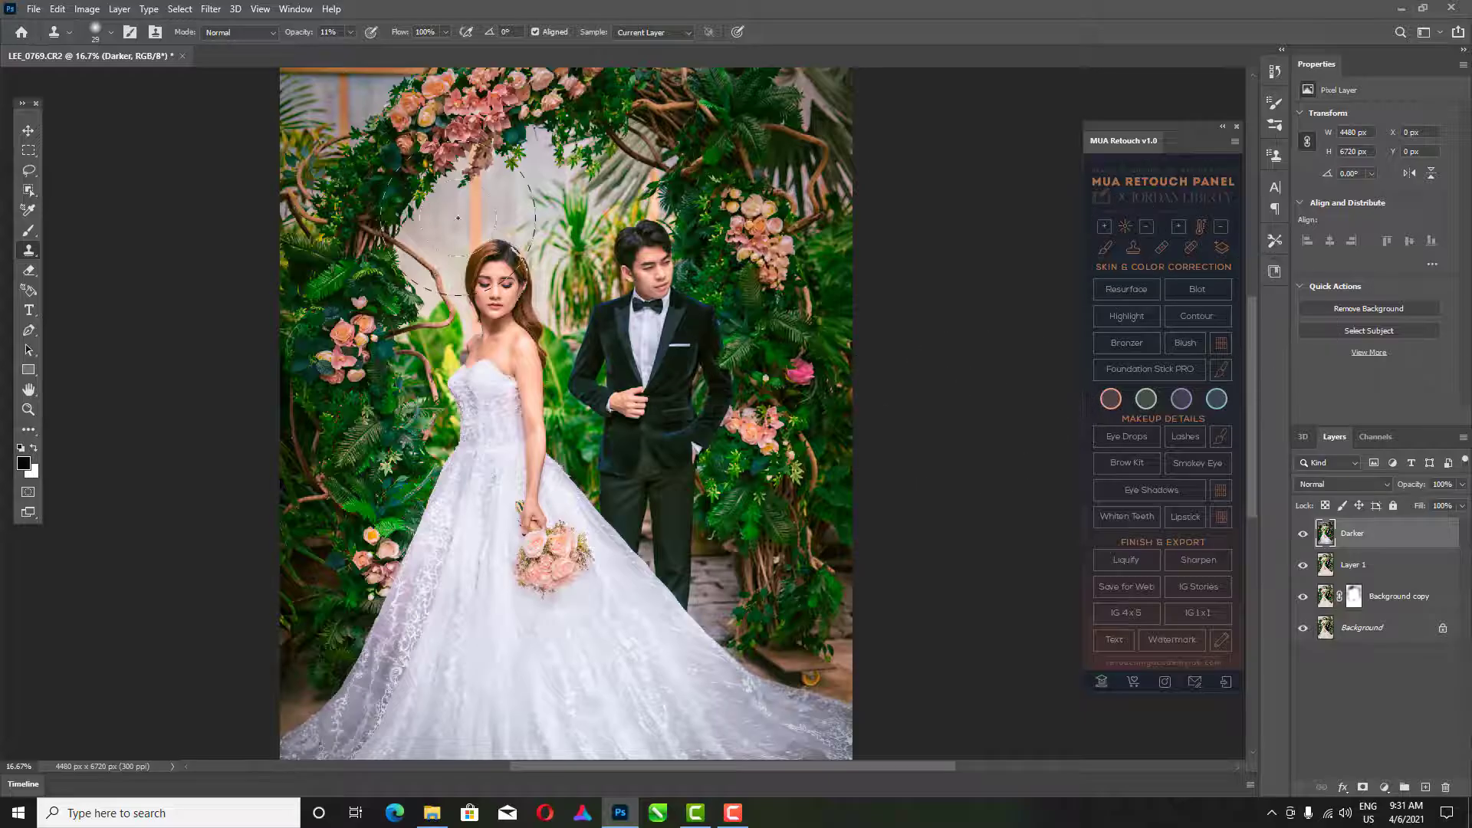
scroll(458, 218, "up", 2)
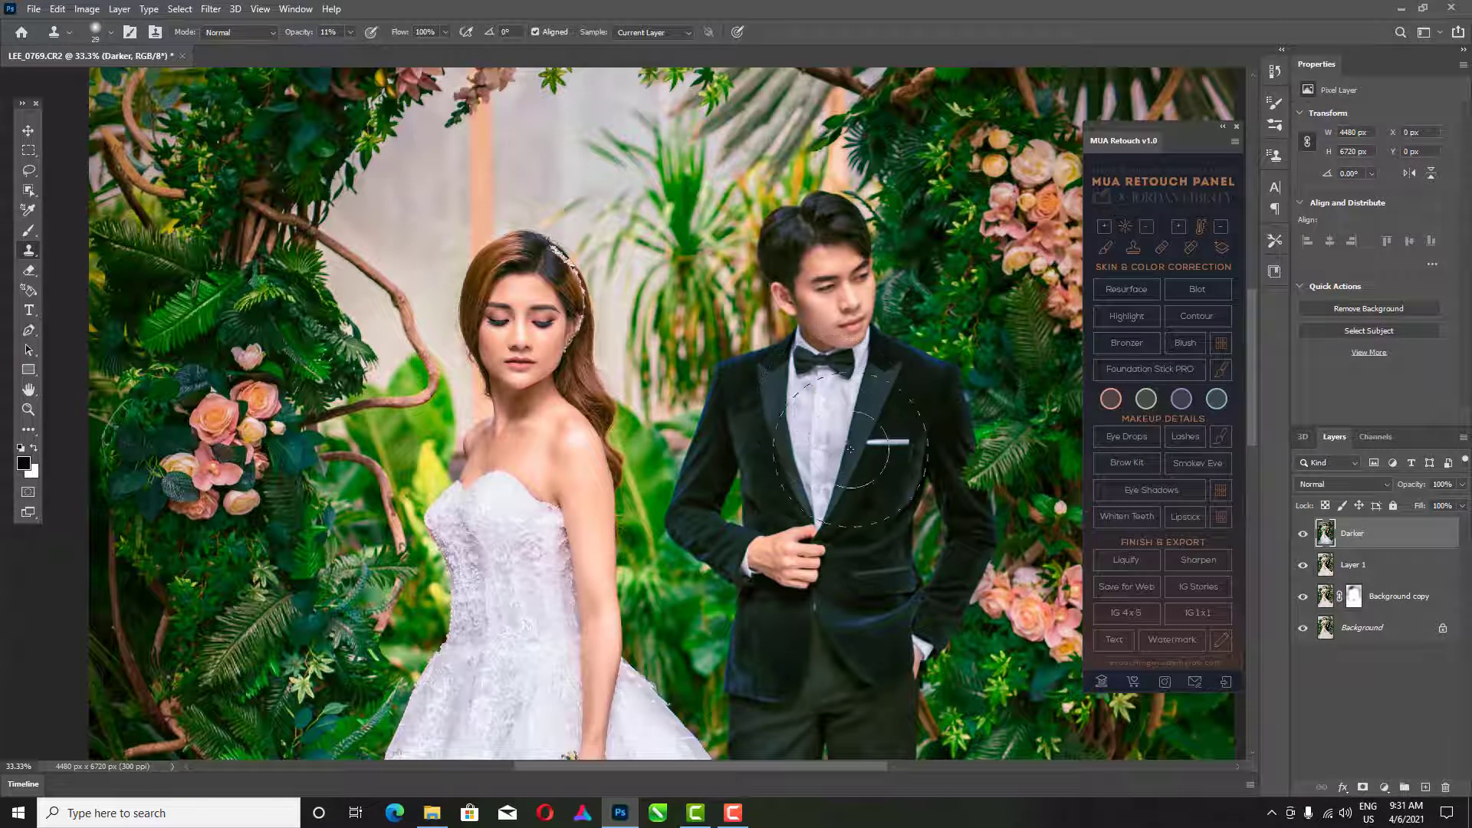
left_click(1304, 629, "alt")
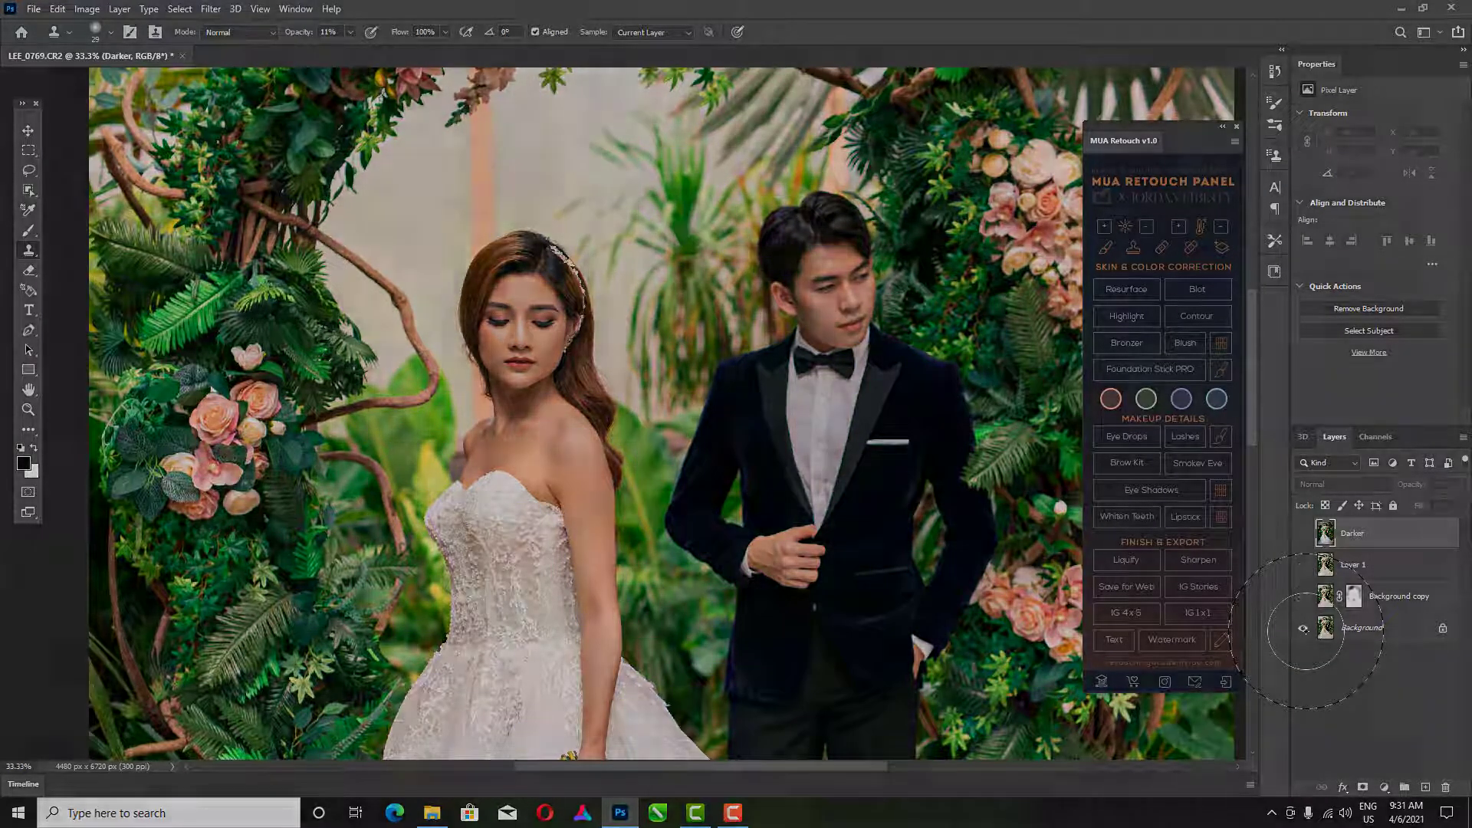